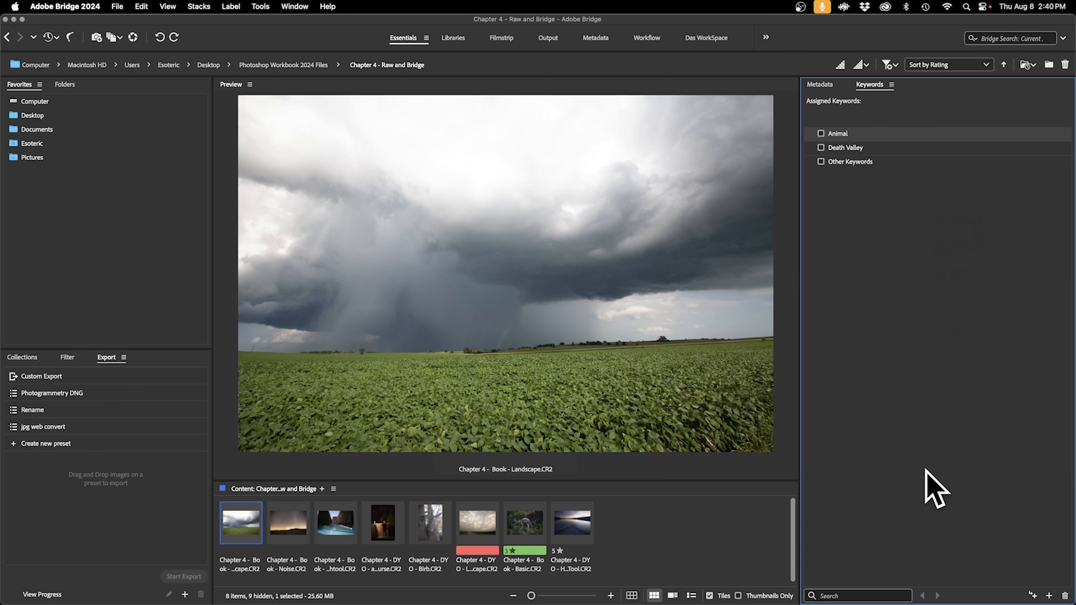
View the photo metadata, comparing Chapter 4 - DYO - Healing Tool.CR2 with the puppy photo Chapter 4 - Book - Basic.CR2
left_click(819, 84)
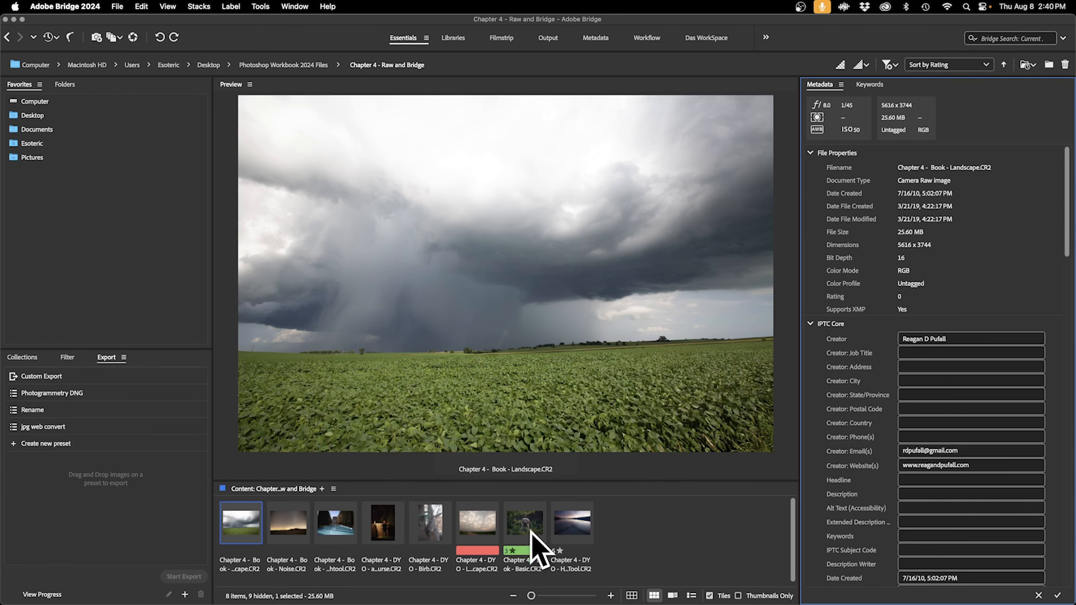
left_click(538, 518)
left_click(580, 527)
left_click(542, 524)
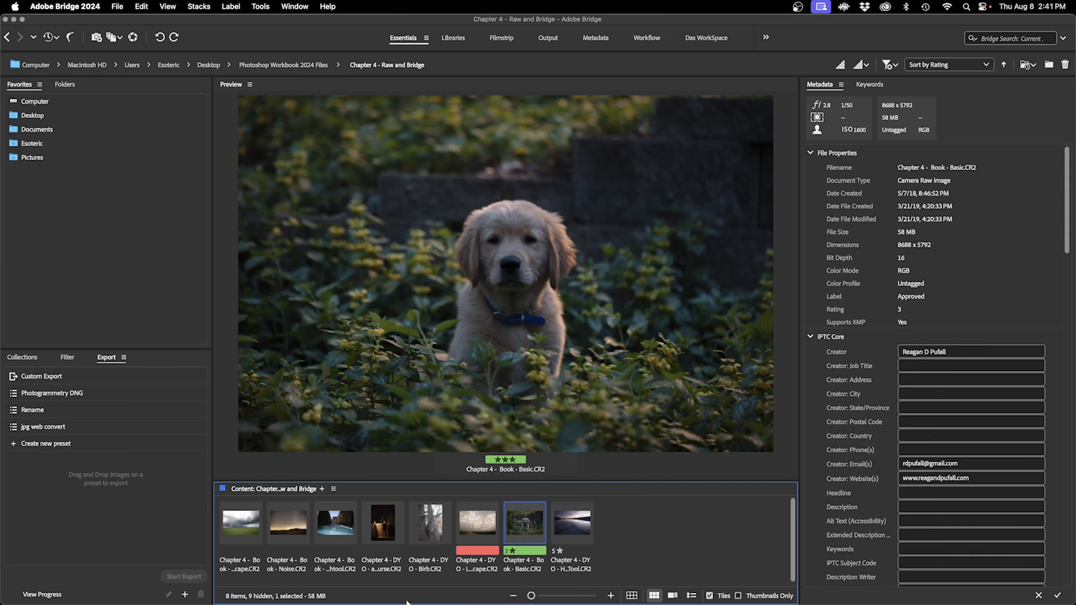
Switch to Finder and open the Desktop folder Photoshop Workbook 2024 Files, subfolder Chapter 4 - Raw and Bridge
left_click(227, 576)
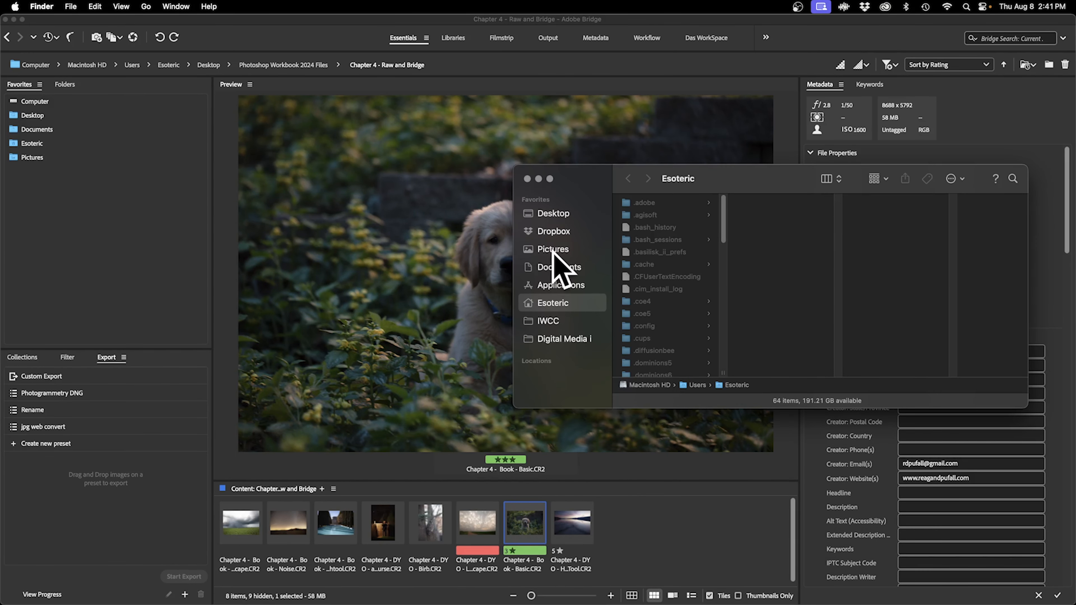
left_click(552, 213)
left_click(673, 215)
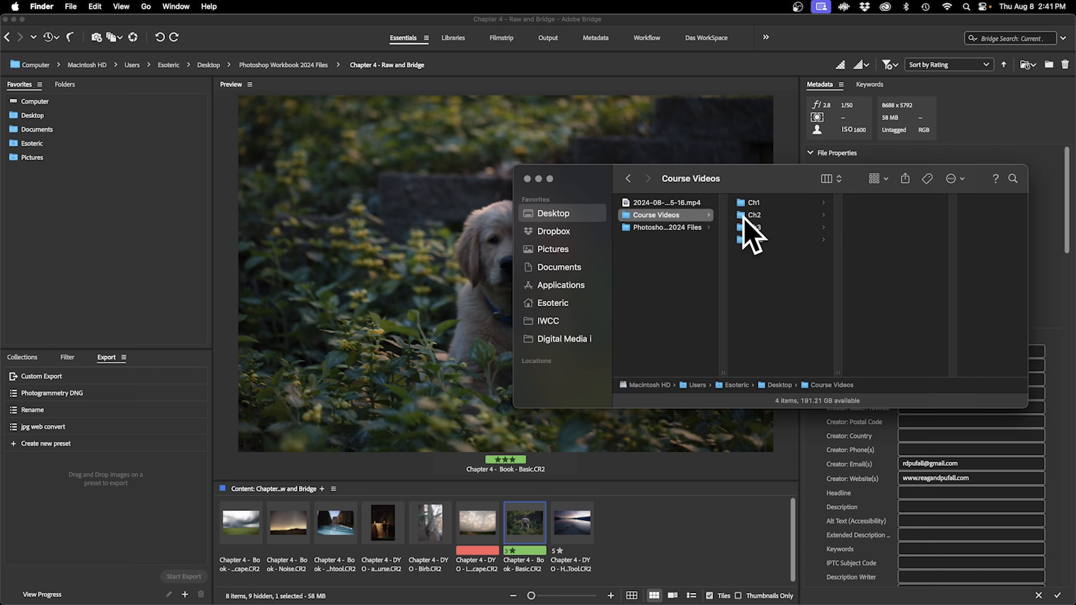
left_click(680, 227)
left_click(791, 264)
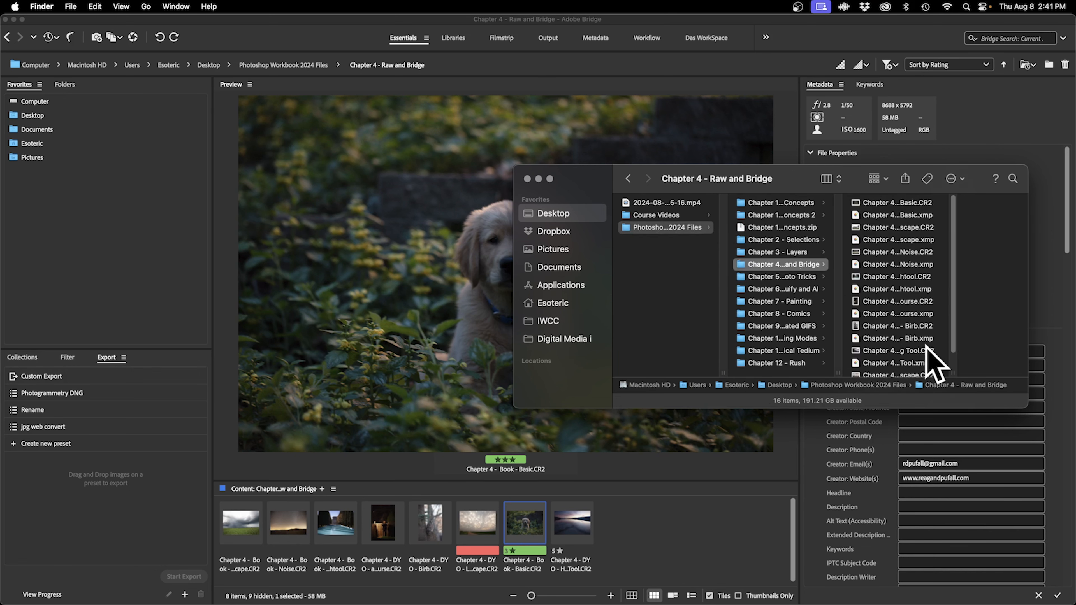
Examine the XMP sidecar files for the Basic, Landscape and Noise photos alongside the matching Noise CR2 file
left_click(928, 215)
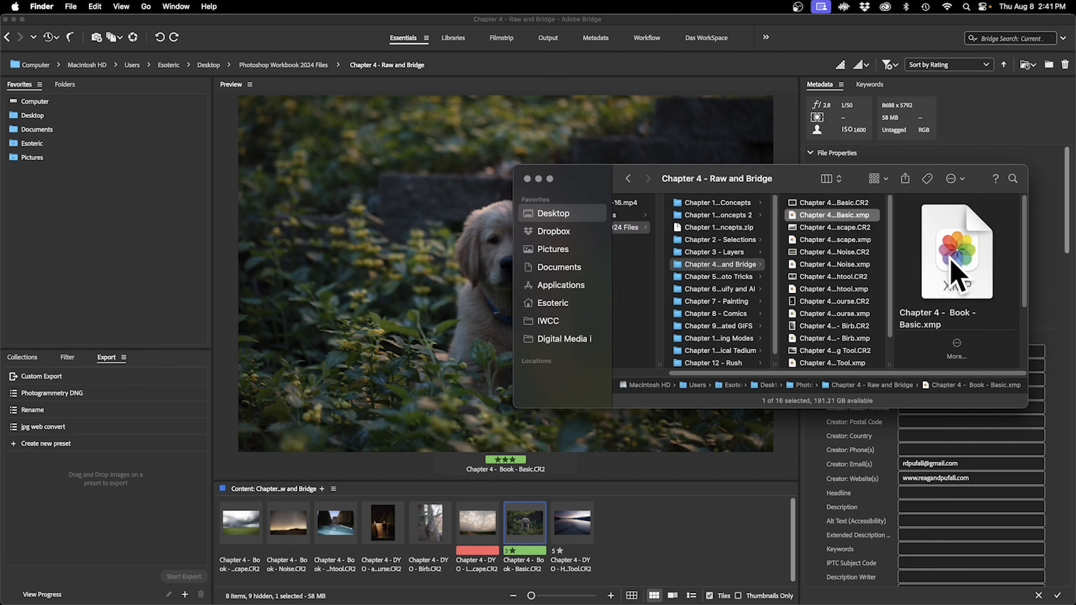
left_click(860, 239)
left_click(870, 264)
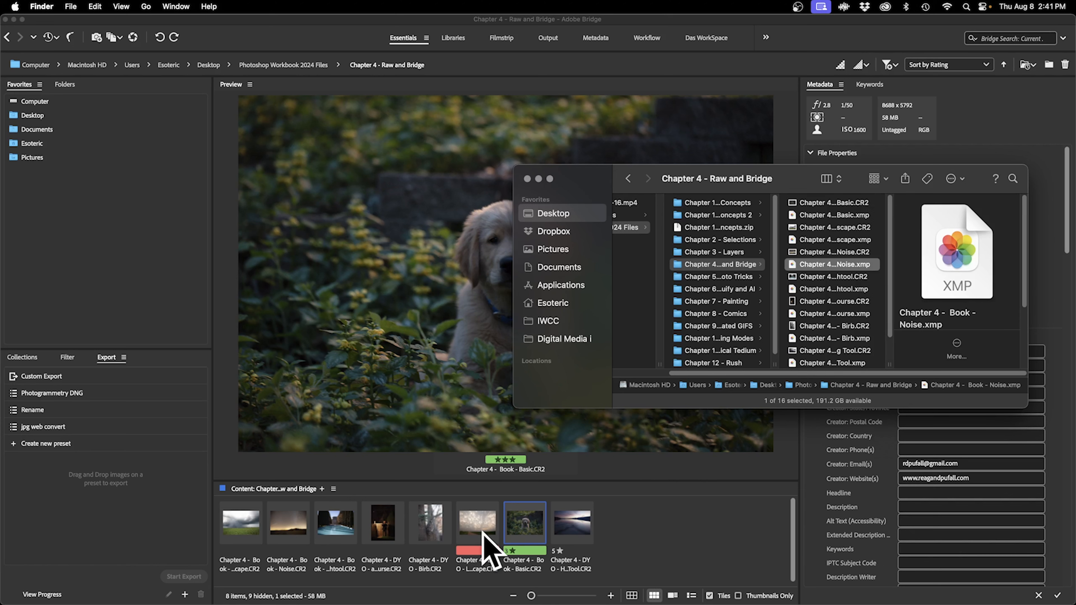
left_click(837, 253)
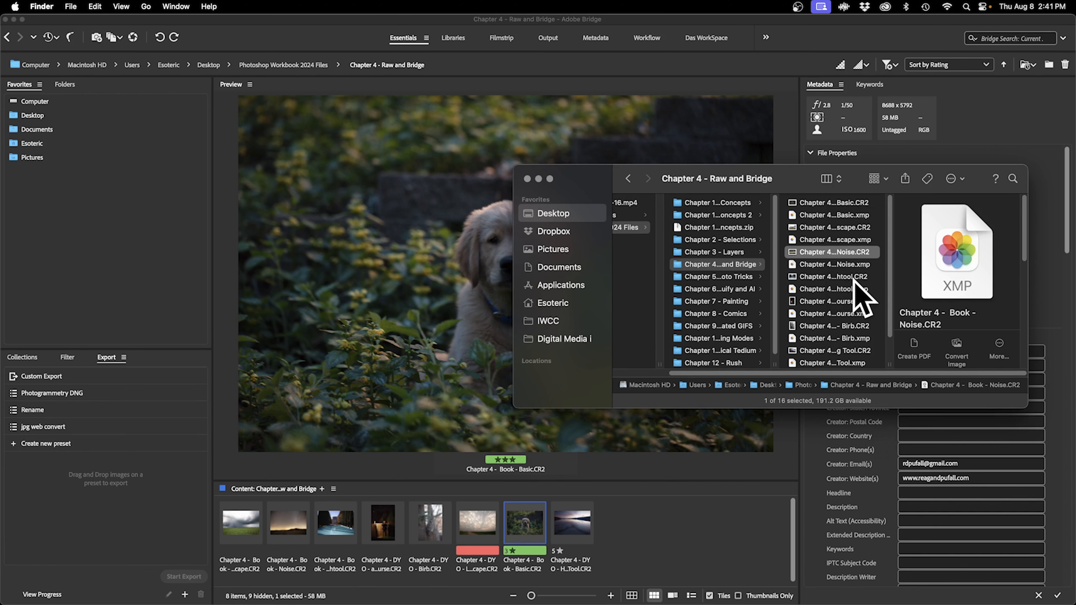
left_click(838, 264)
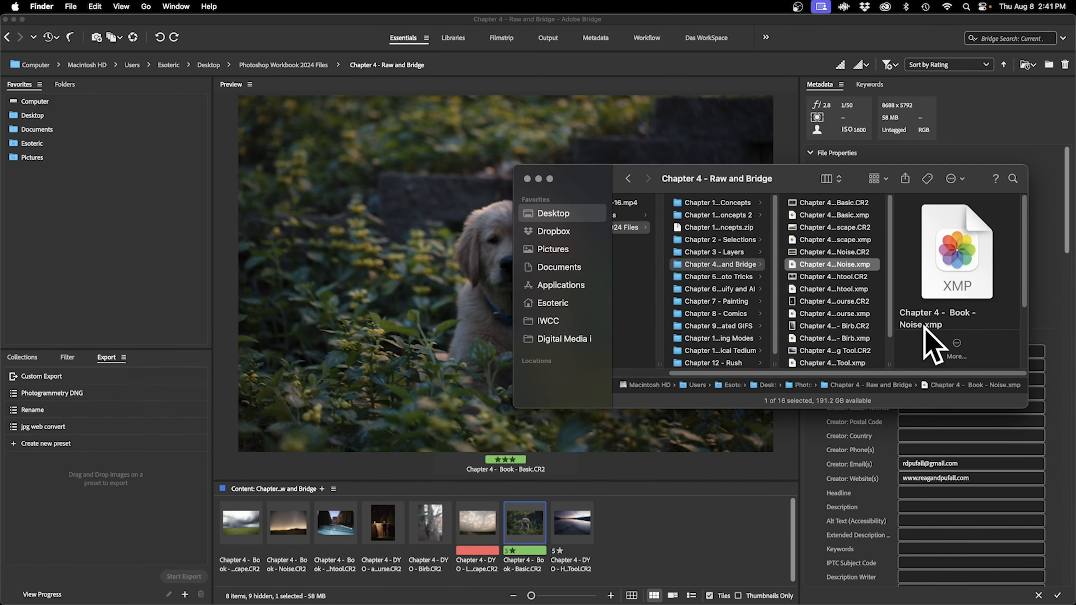
Move Chapter 4 - Book - Noise.xmp to the trash in Finder and select the Noise photo in Bridge
left_click(626, 590)
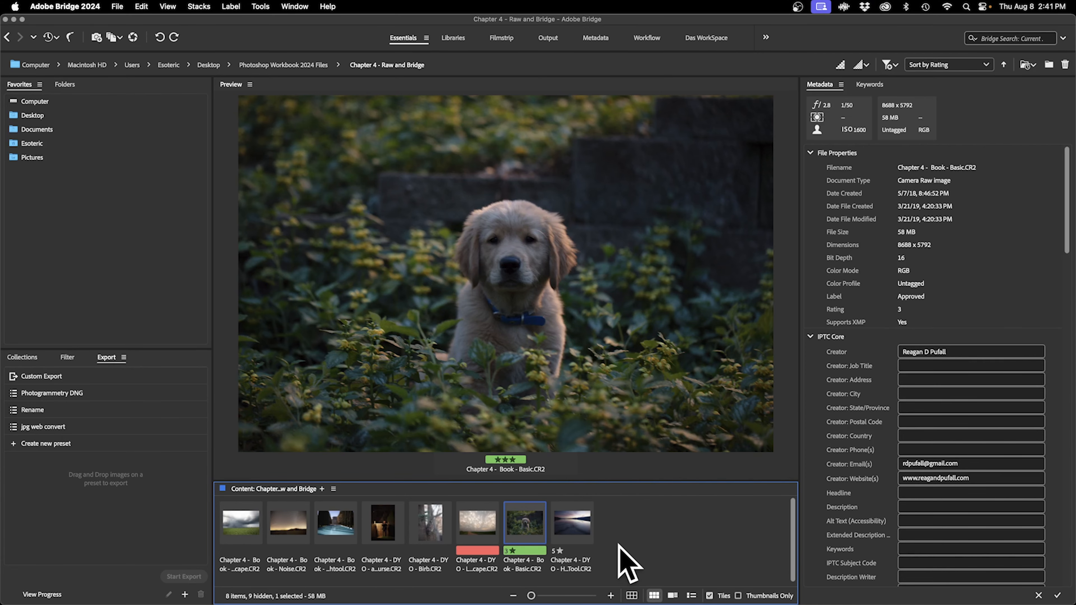
key("ctrl+Up")
left_click(894, 413)
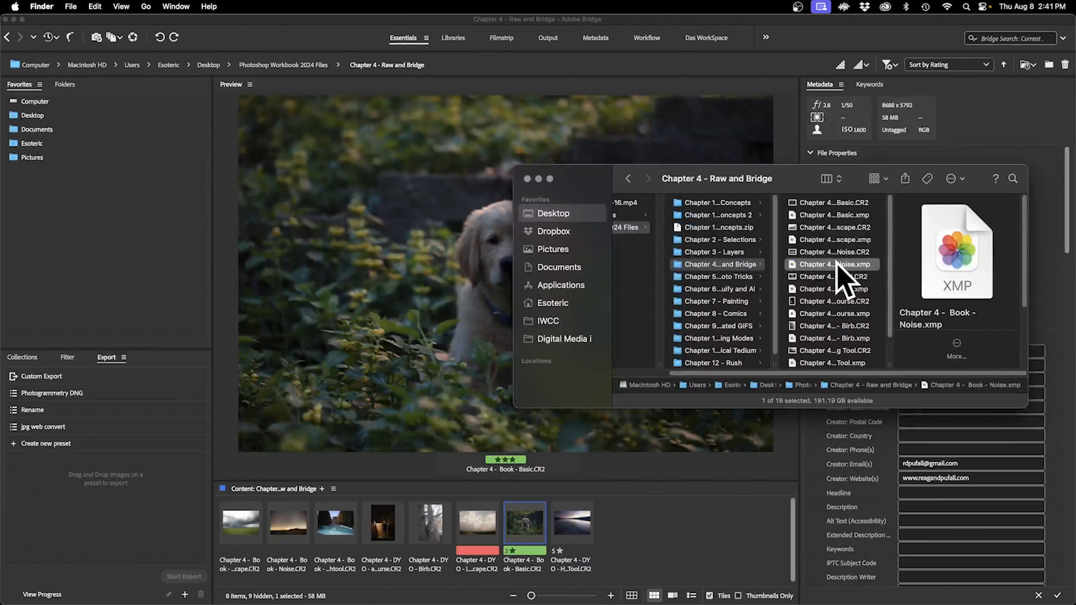
left_click_drag(833, 262, 860, 582)
left_click(652, 522)
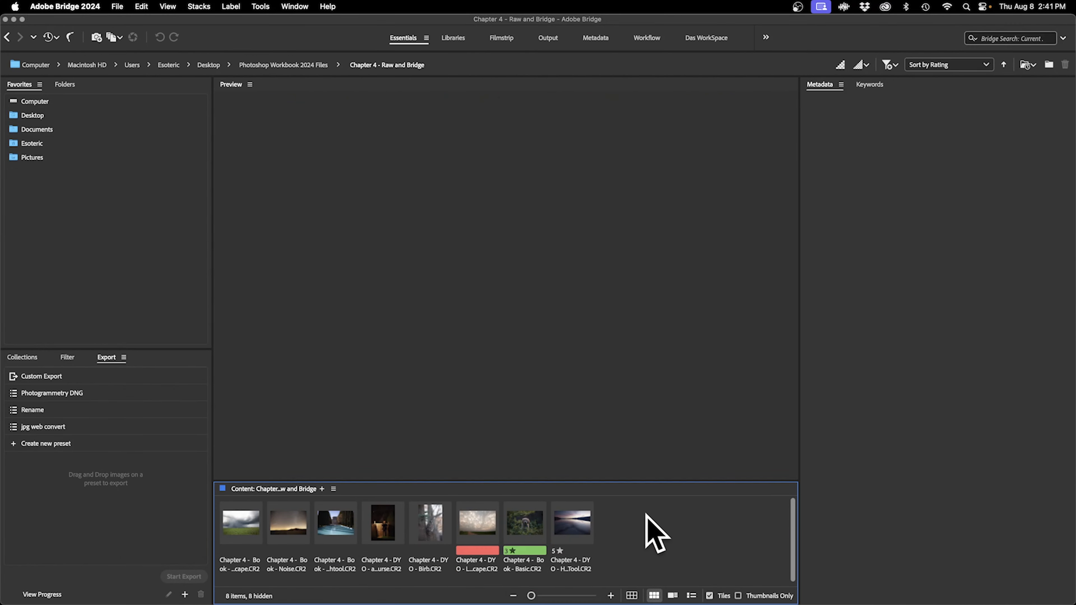
left_click(293, 528)
Move the puppy photo's sidecar file, Chapter 4 - Book - Basic.xmp, to the trash in Finder and return to Bridge
left_click(541, 522)
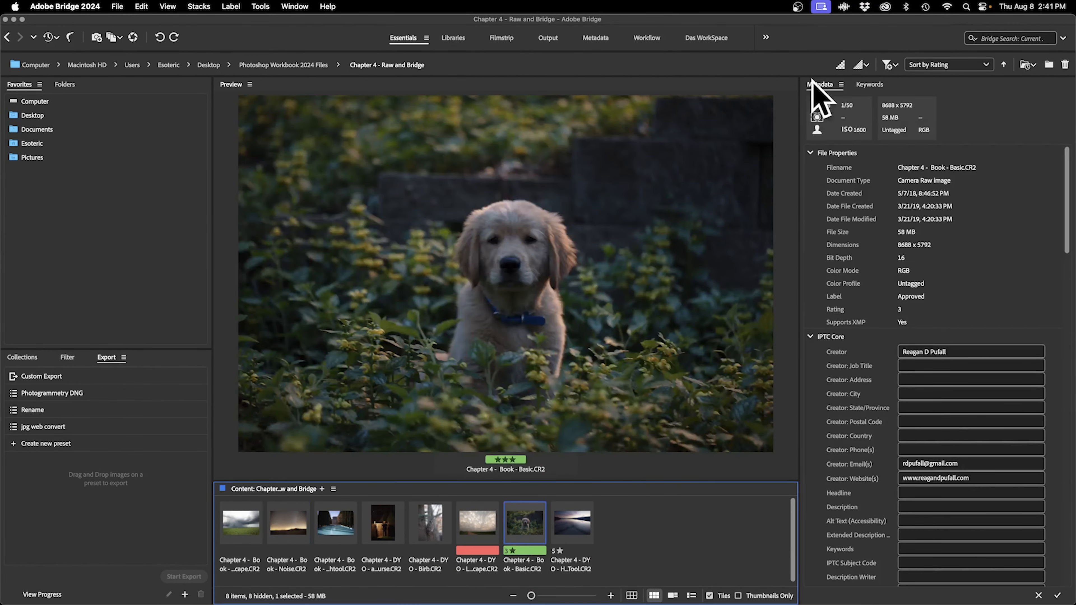
key("ctrl+Up")
left_click(1004, 456)
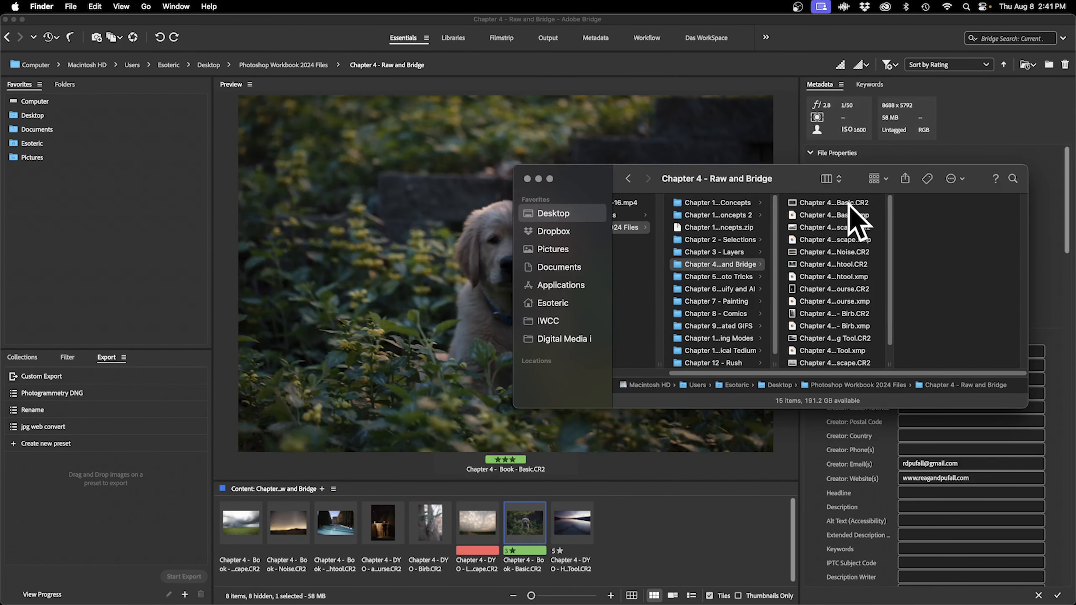
left_click_drag(836, 214, 863, 579)
left_click(572, 523)
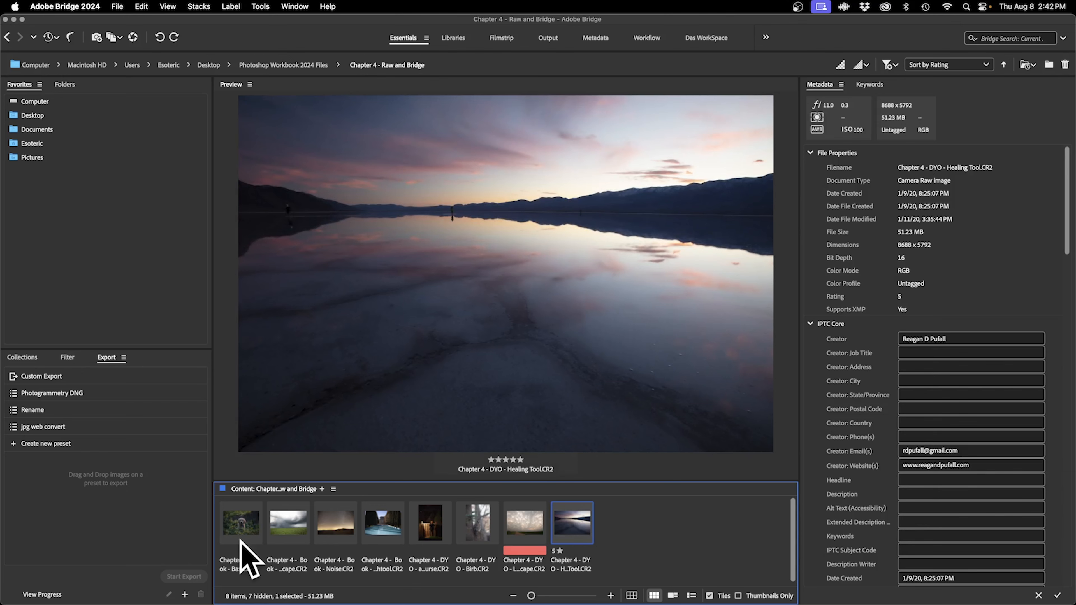
Rate the puppy photo Chapter 4 - Book - Basic.CR2 three stars and label it Approved
left_click(250, 530)
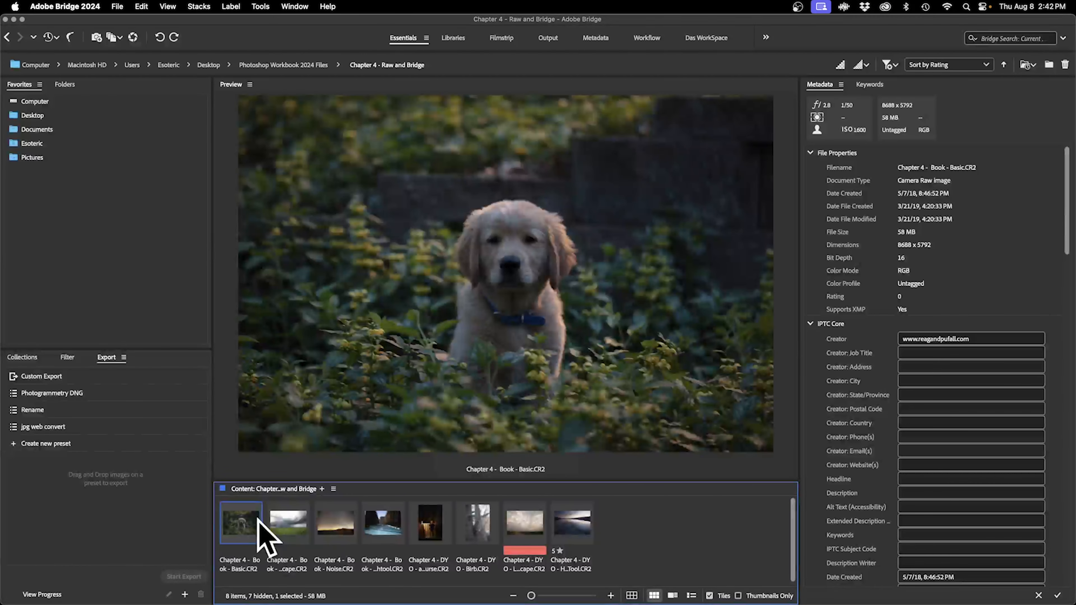
key("super+3")
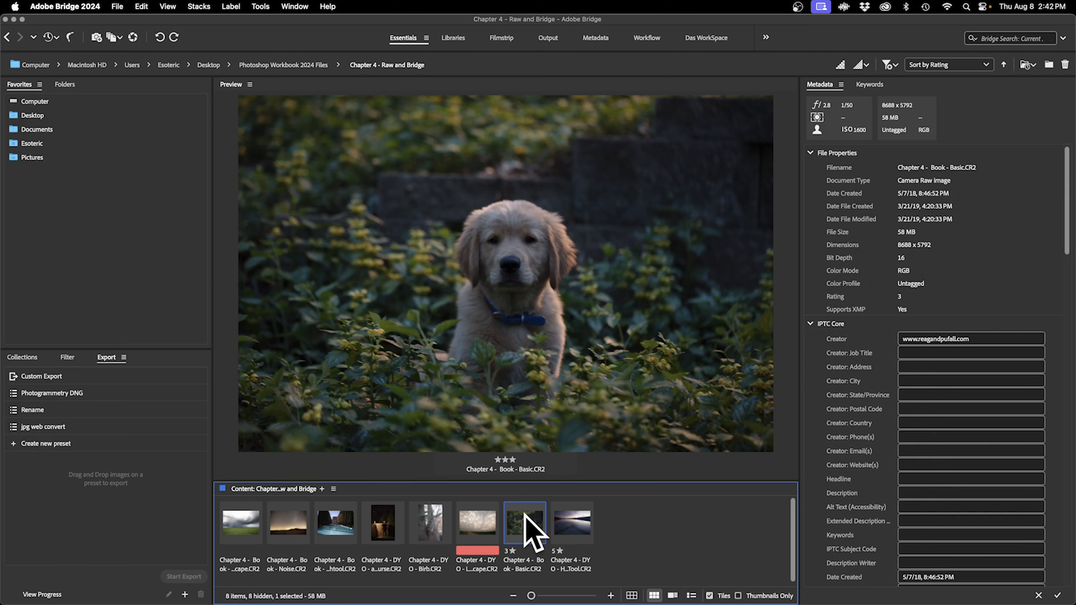
key("super+7")
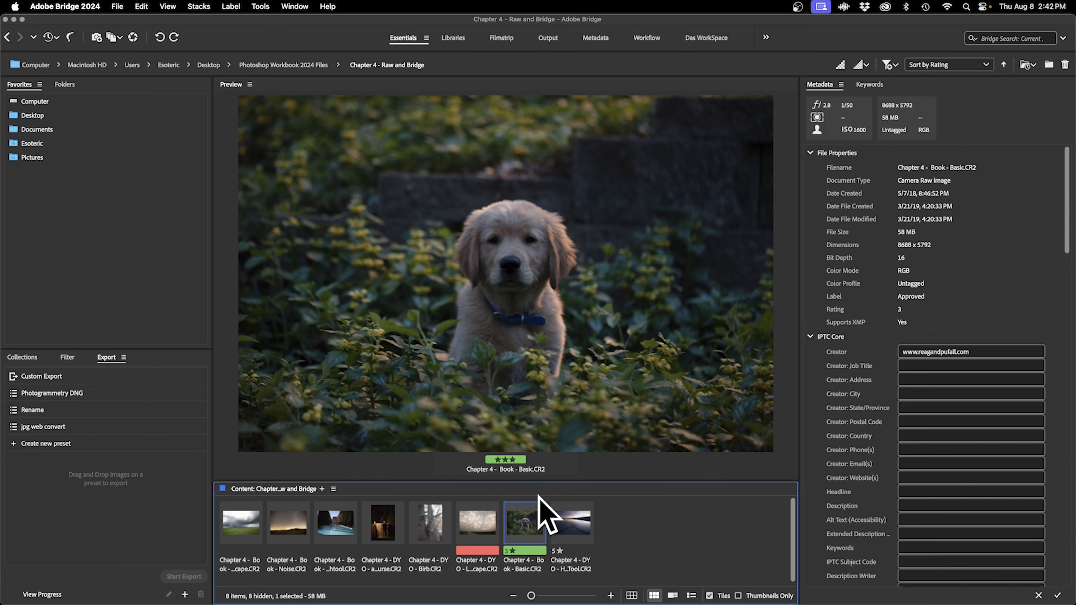
left_click(663, 532)
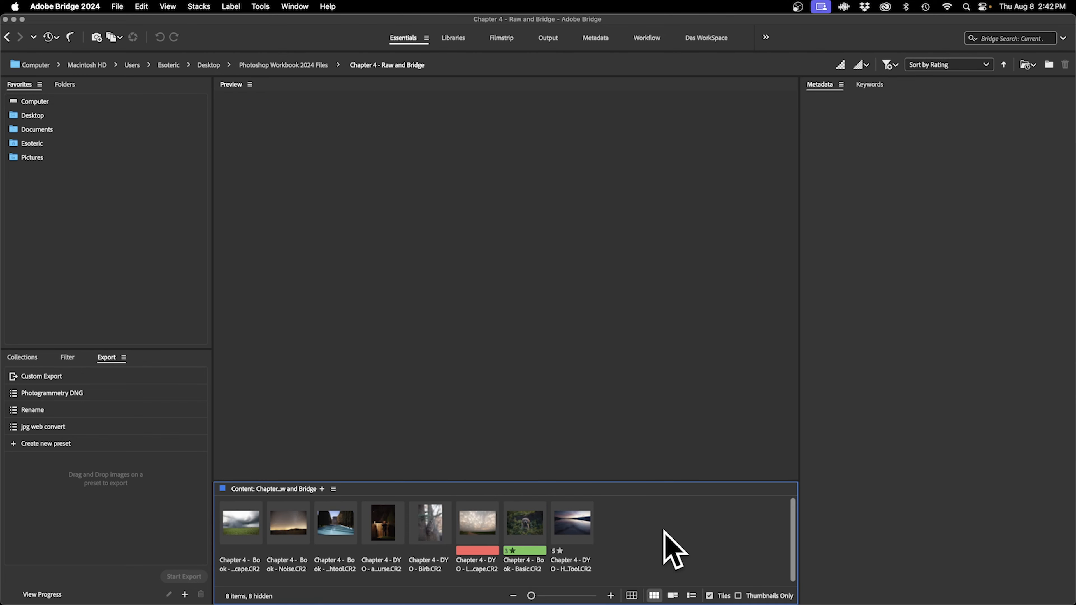
Select the puppy photo and collapse its File Properties, IPTC Core and IPTC Extension metadata sections
left_click(539, 523)
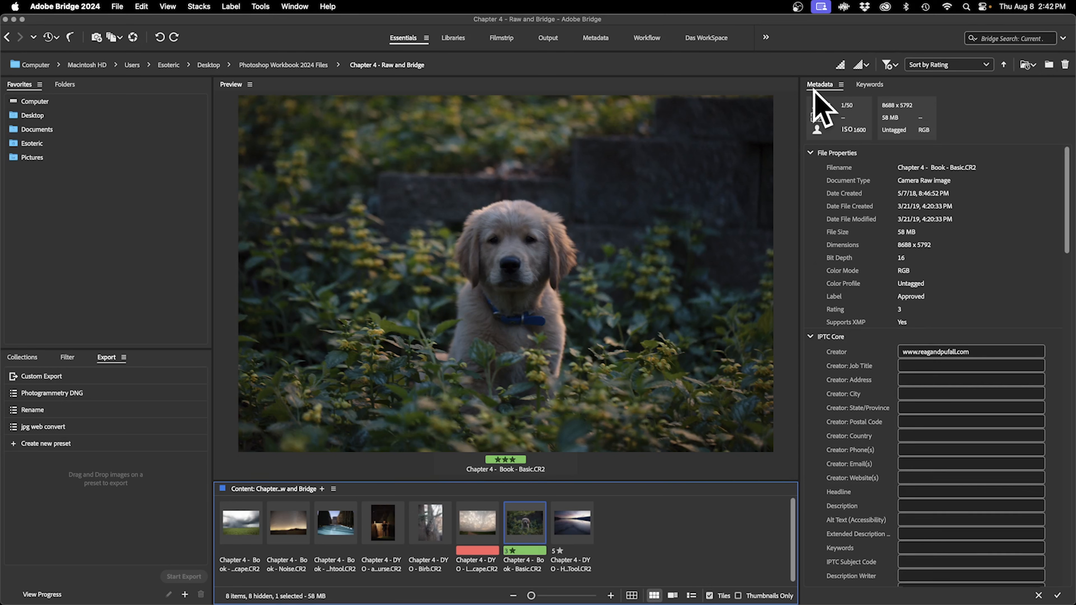
left_click(811, 337)
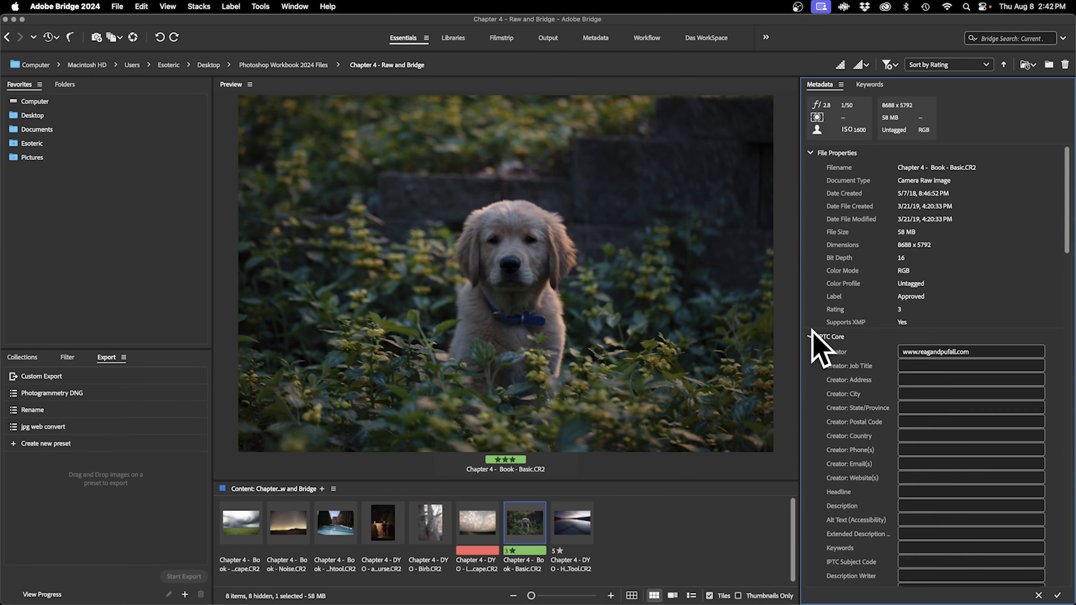
left_click(810, 153)
left_click(819, 186)
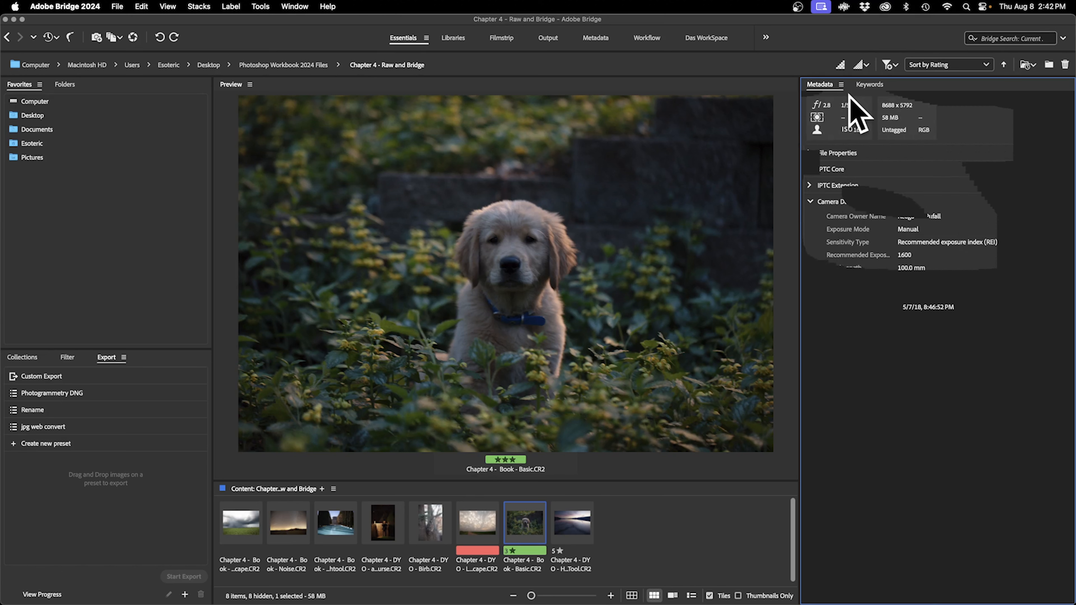
left_click(869, 84)
left_click(824, 84)
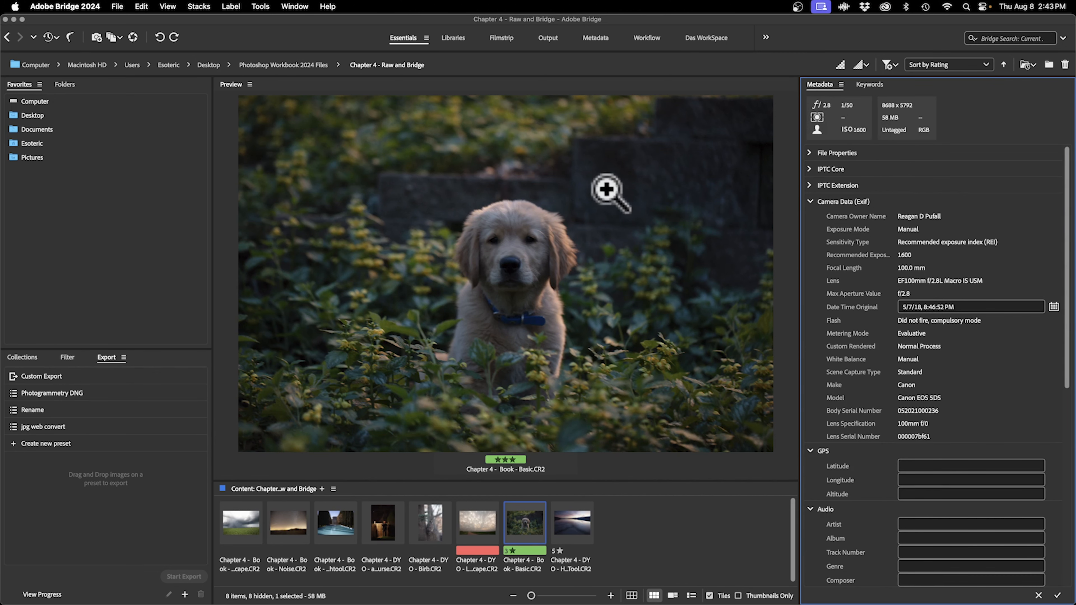
Inspect the hills in the Noise.CR2 night-sky photo with the 100% preview loupe, and close the loupe
left_click(280, 527)
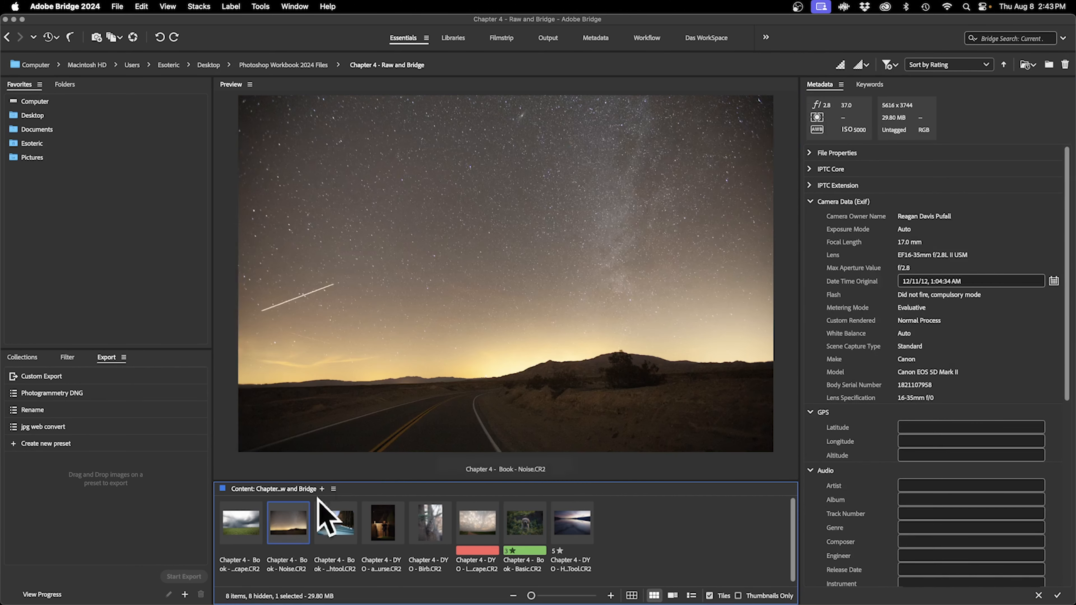
left_click(631, 388)
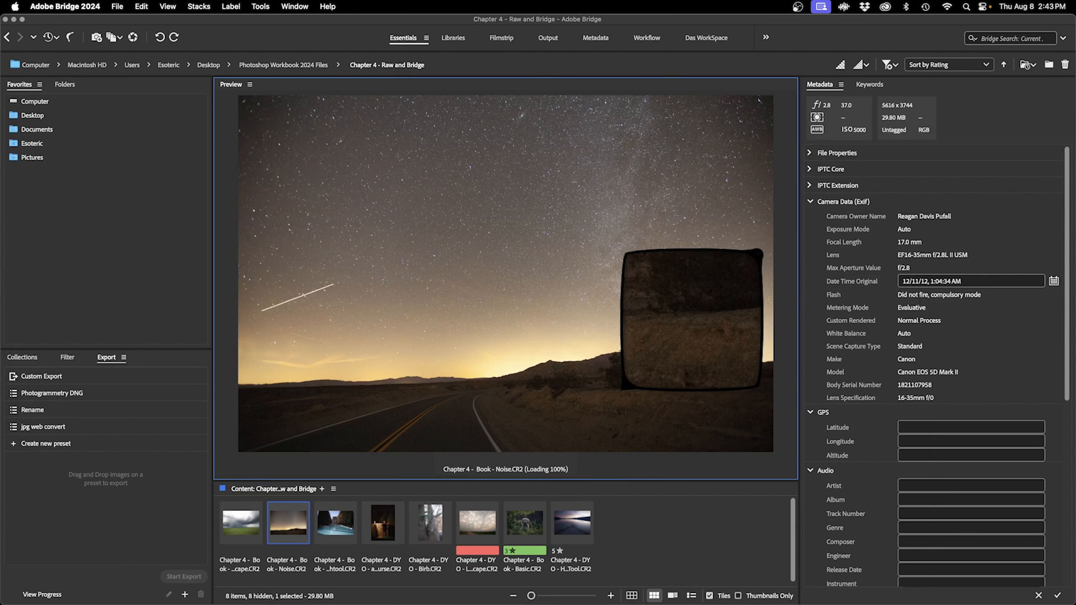
left_click_drag(691, 366, 636, 330)
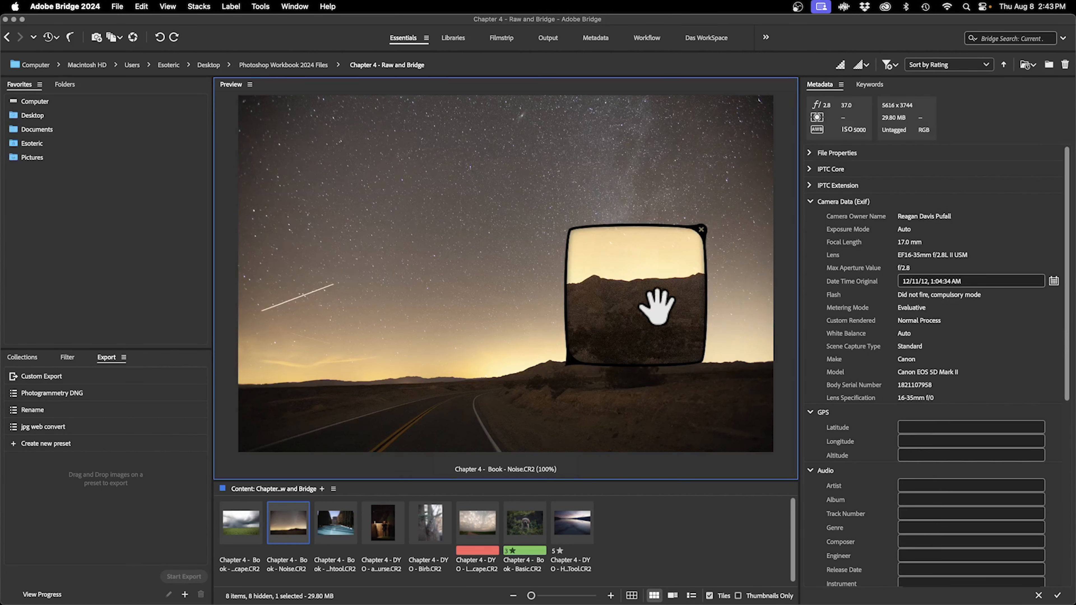
left_click(701, 229)
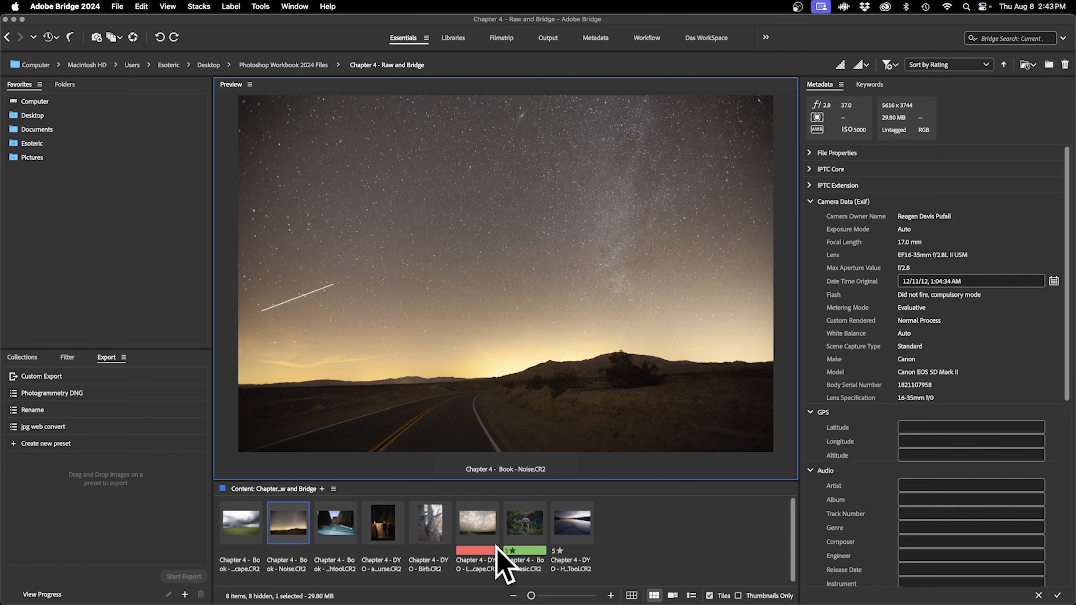
Select the puppy photo and collapse its Camera Data (Exif), GPS, Audio, Video and DICOM metadata sections
left_click(524, 527)
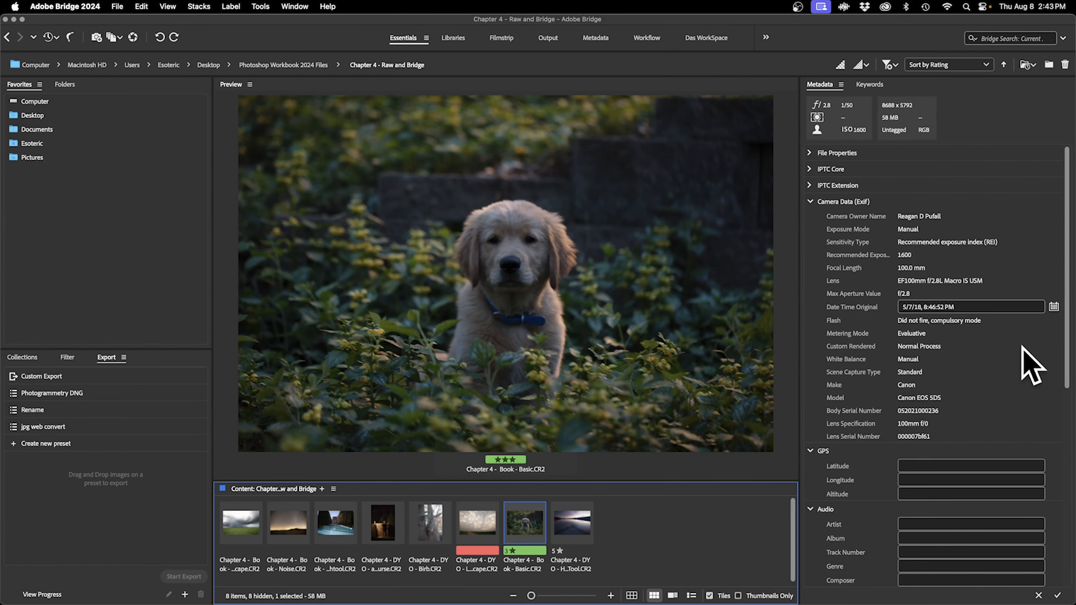
left_click(810, 202)
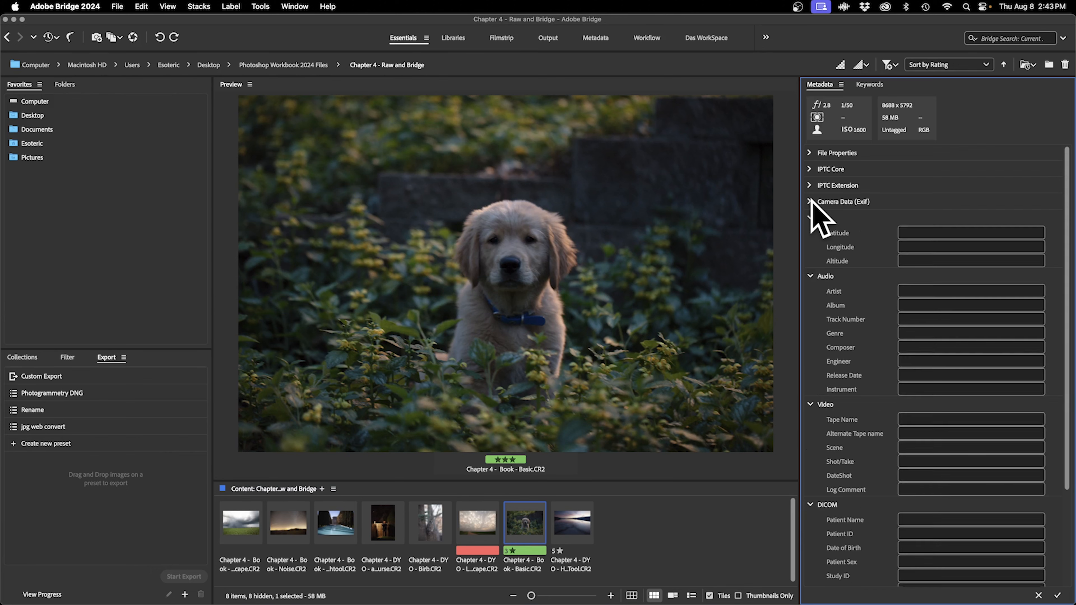
left_click(811, 217)
left_click(811, 234)
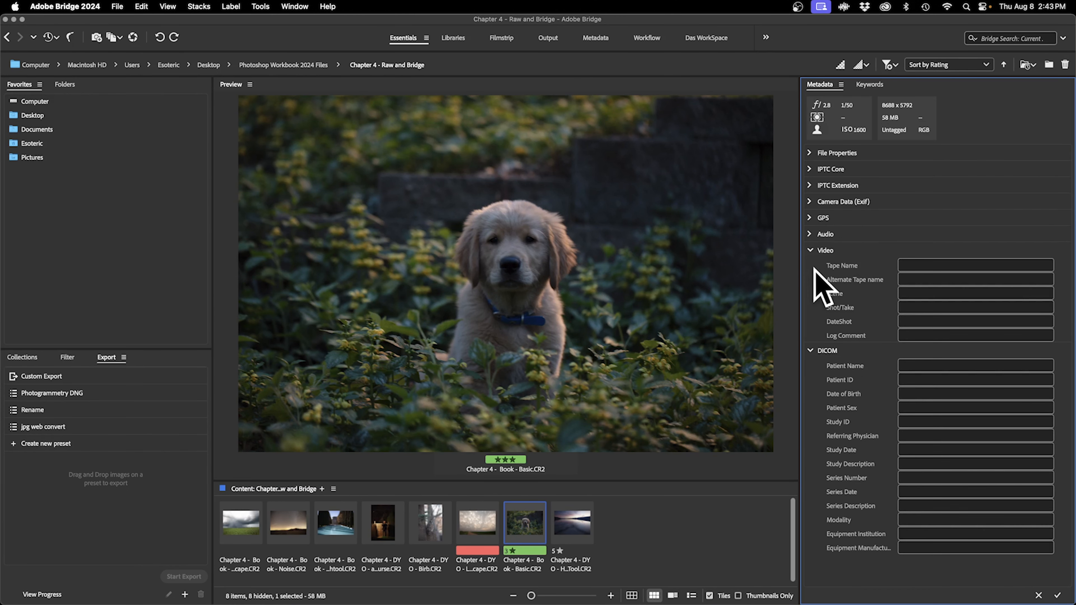
left_click(811, 250)
left_click(811, 266)
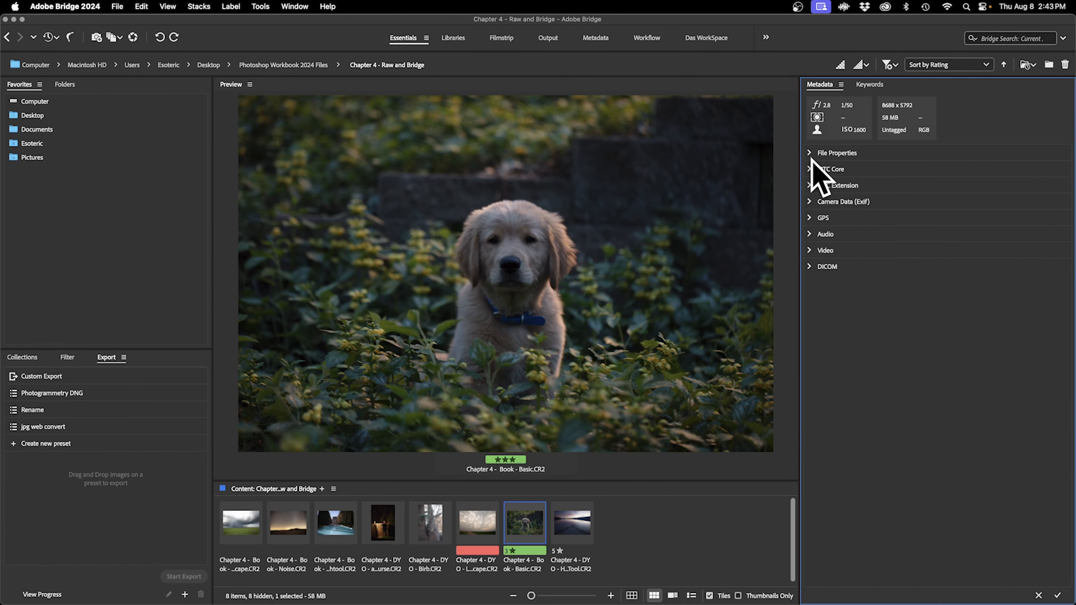
Expand the puppy photo's IPTC Core metadata and set its Copyright Status to Copyrighted
left_click(810, 169)
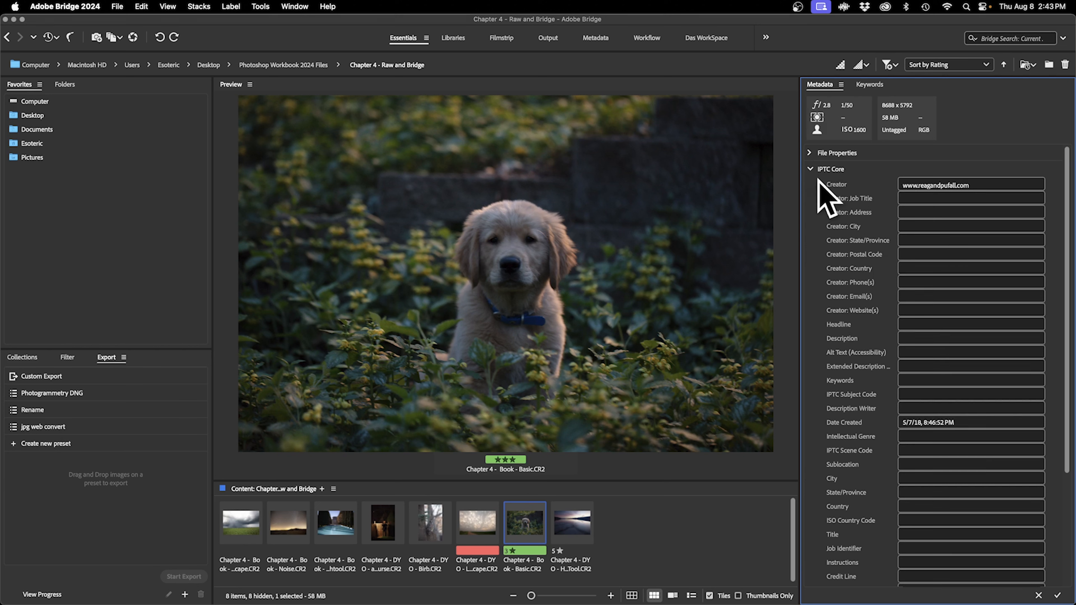
left_click(953, 186)
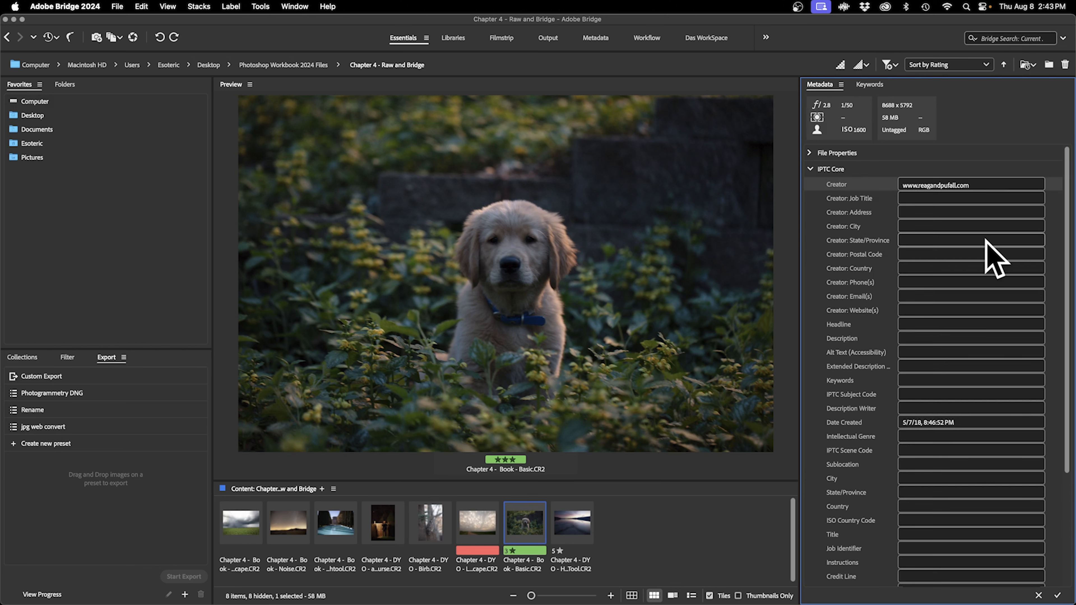
left_click(959, 423)
scroll(956, 468, "down", 5)
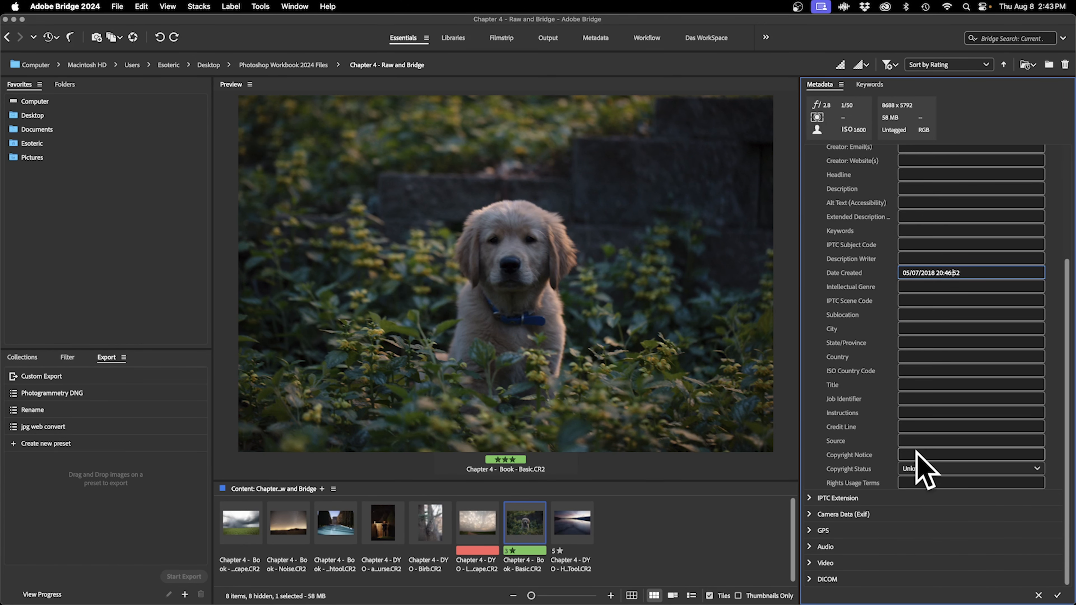
left_click(960, 468)
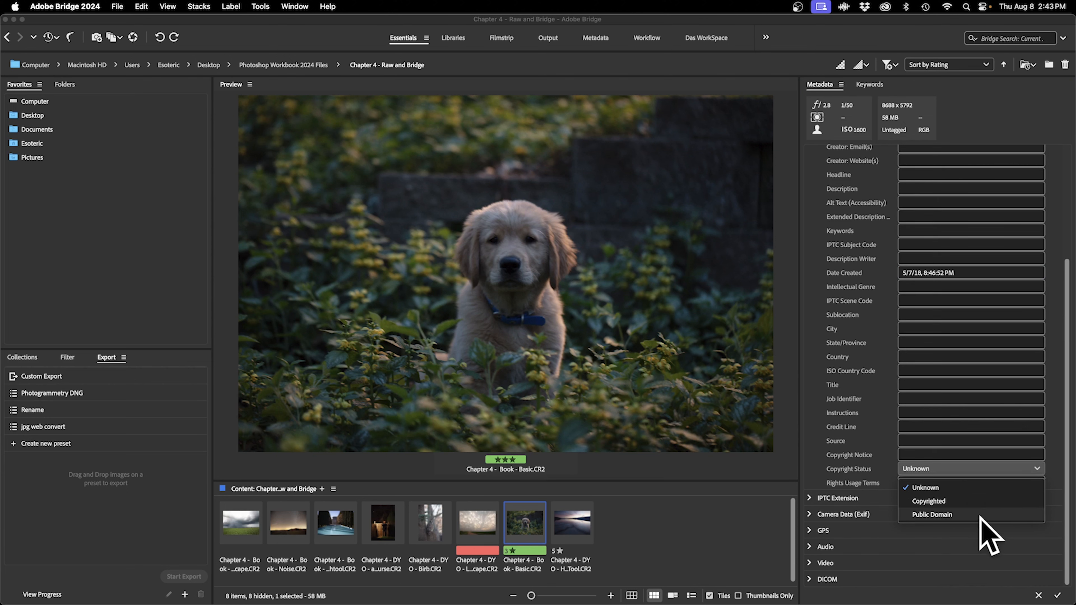
left_click(977, 502)
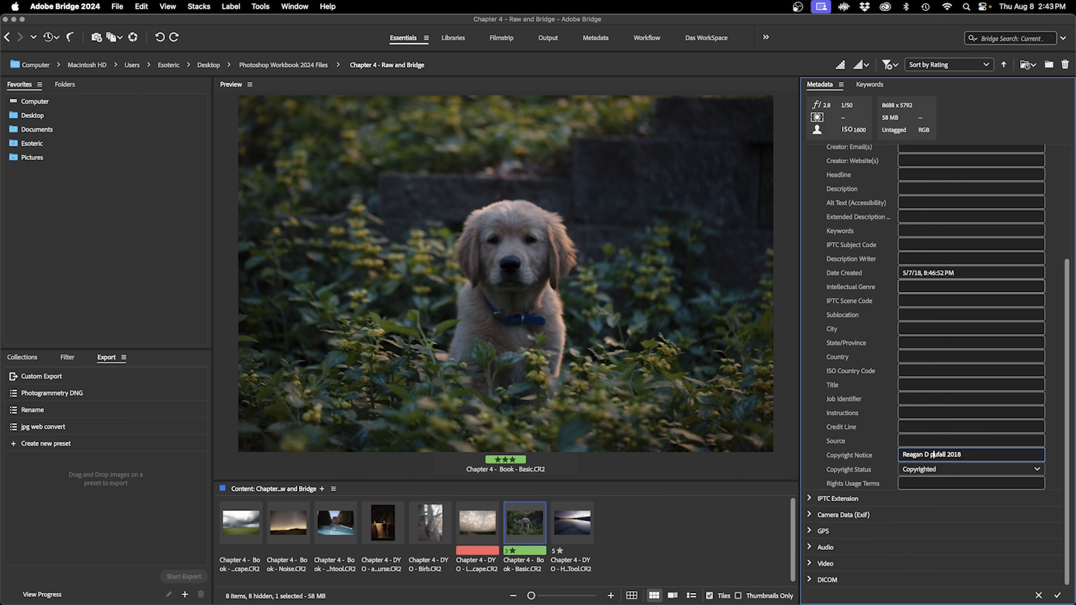
Enter the photographer's full name followed by 2018 as the puppy photo's Copyright Notice, and deselect the photo
key("Return")
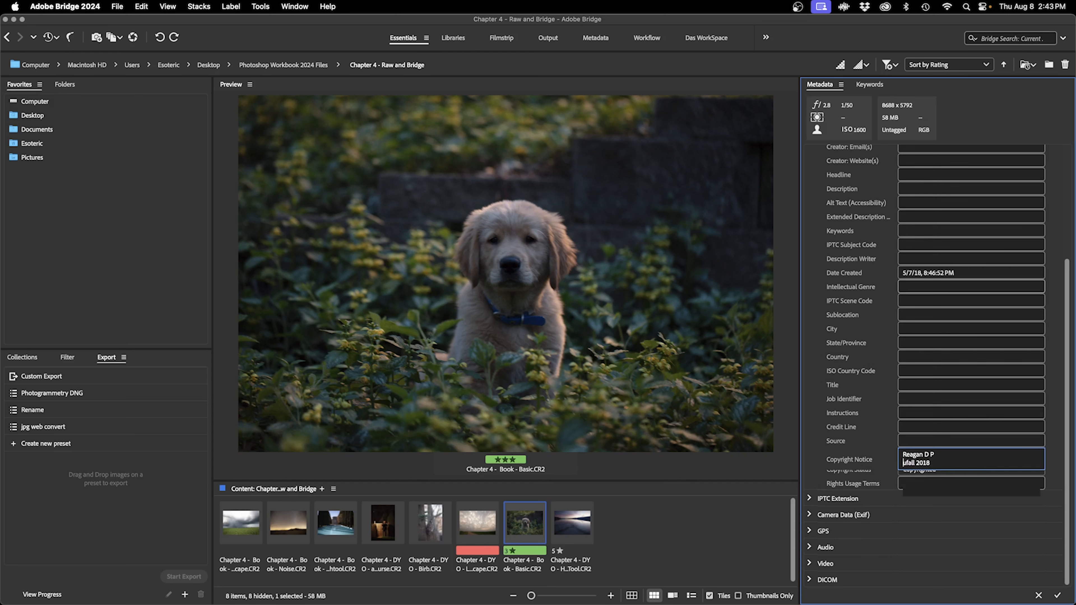
key("BackSpace")
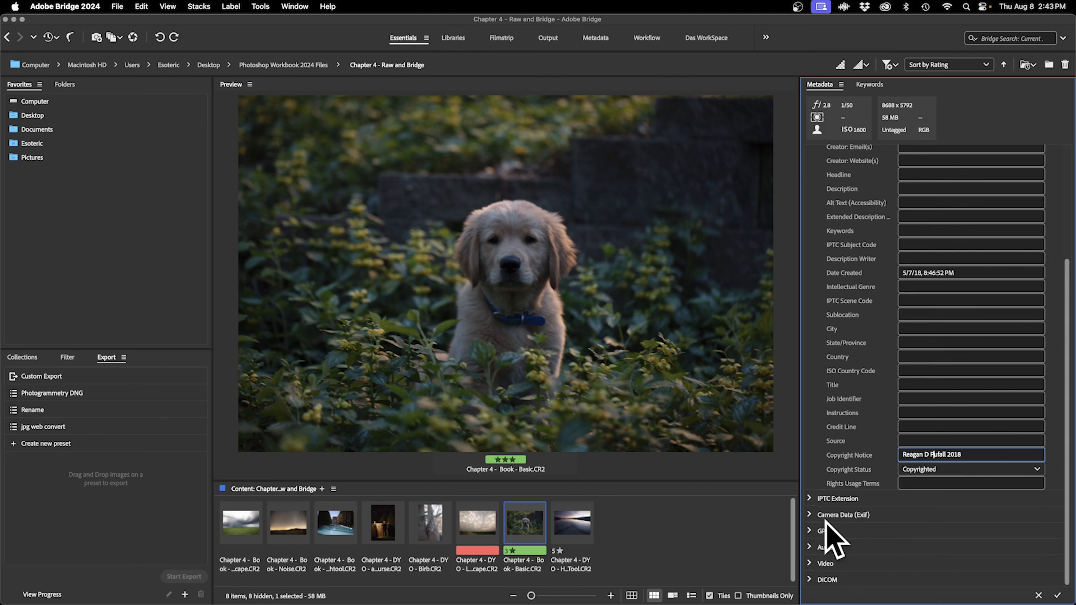
left_click(673, 536)
left_click(638, 362)
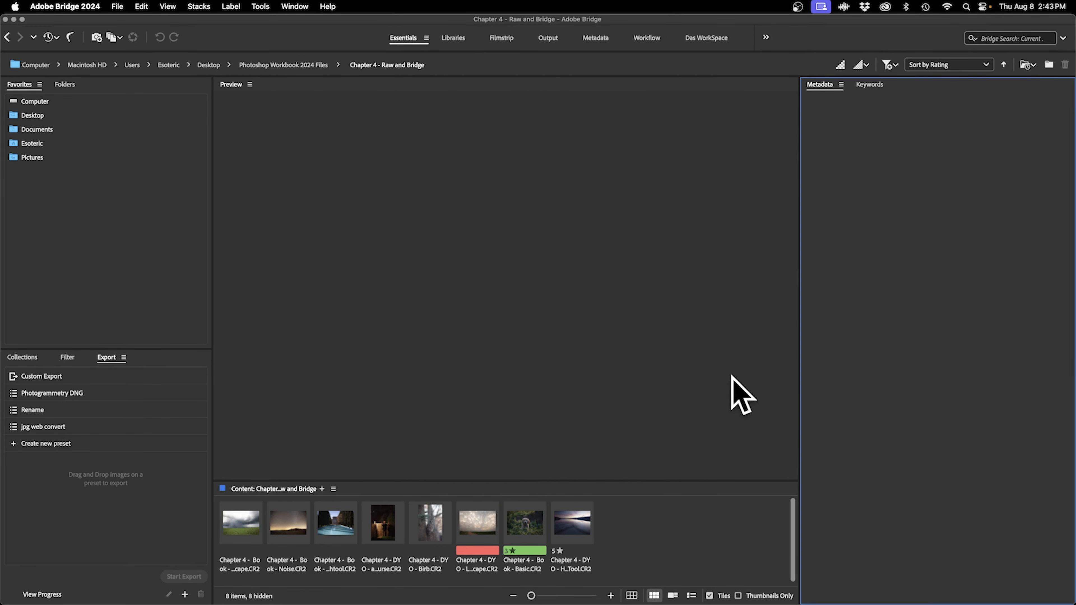
Select the puppy photo again, review its IPTC Core fields and collapse that section
left_click(532, 524)
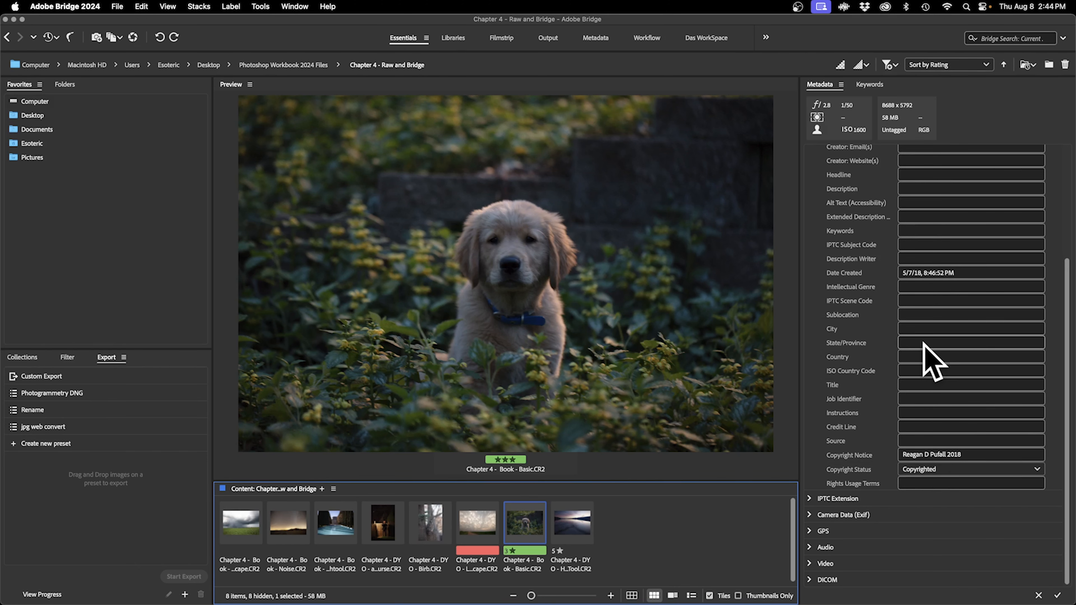
scroll(926, 351, "up", 5)
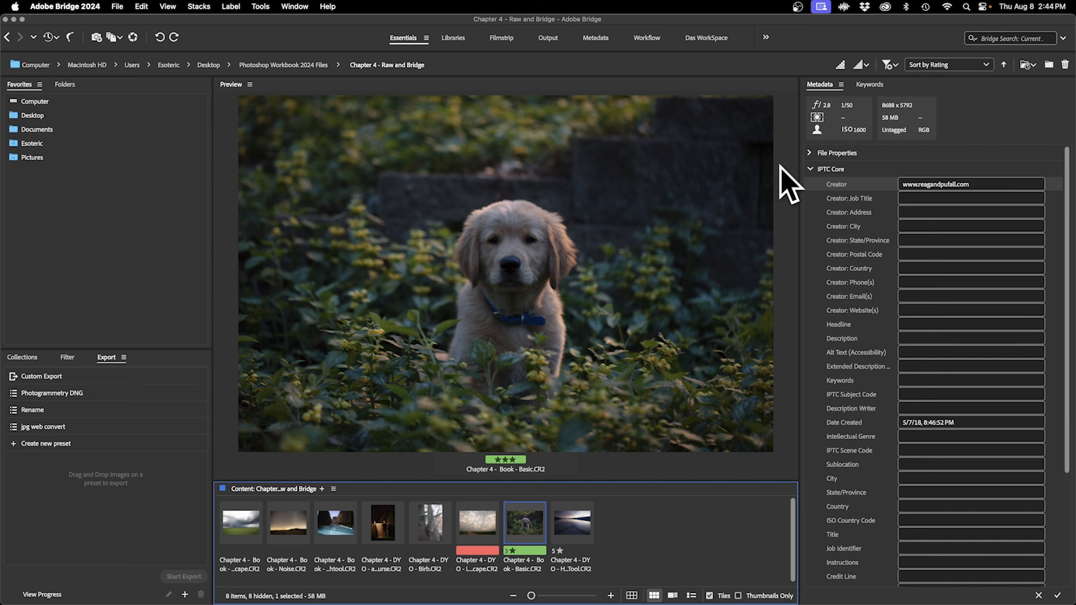
left_click(811, 168)
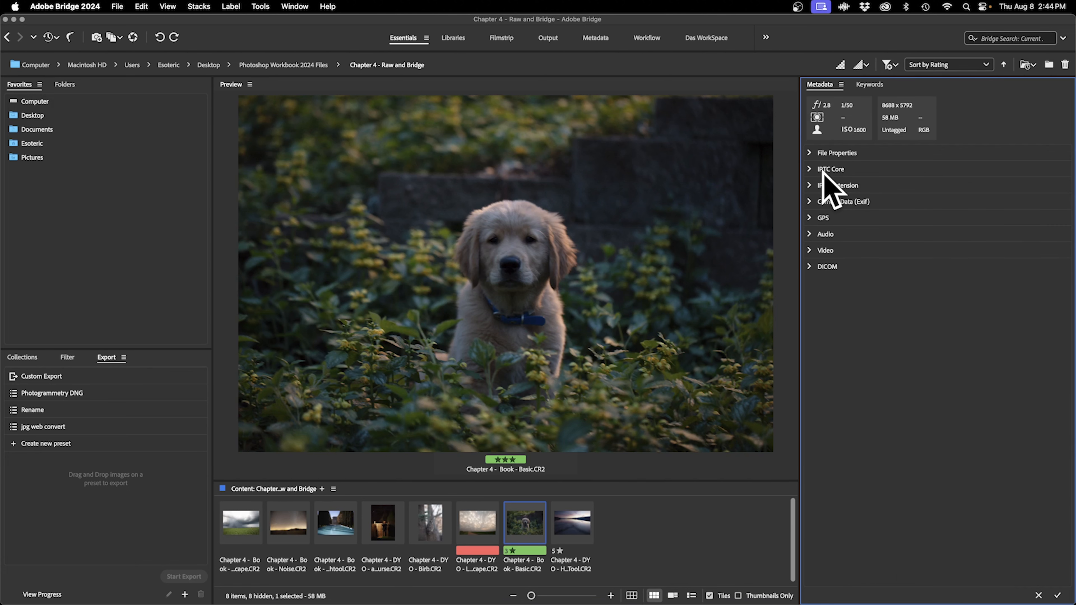
Expand the Camera Data (Exif) section and examine it for the puppy photo and its neighbouring photos
left_click(809, 203)
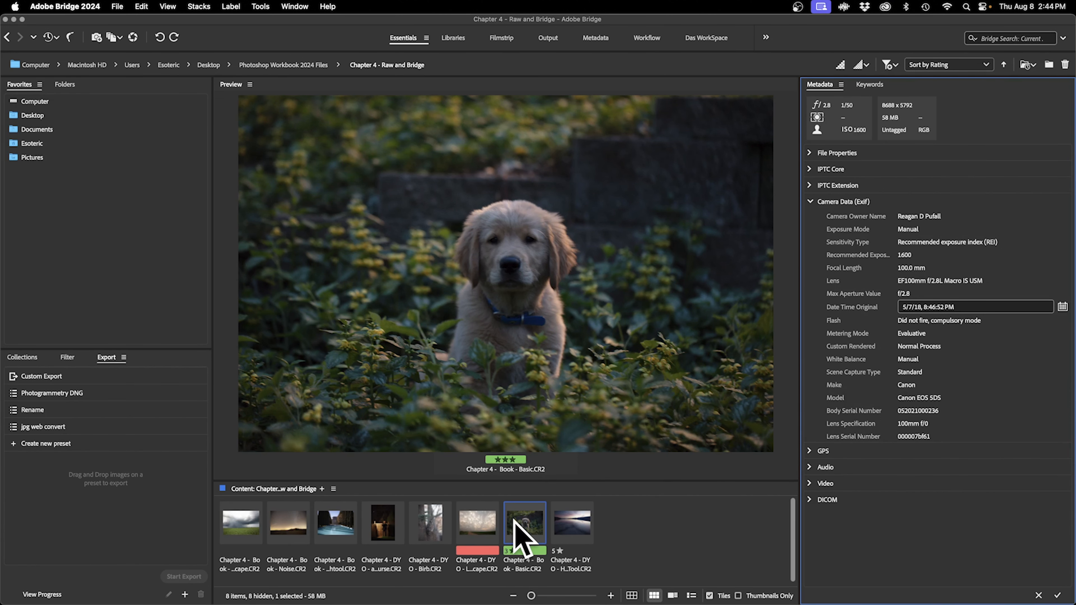
left_click(578, 530)
left_click(515, 530)
left_click(492, 524)
Set the IPTC Core Creator: Job Title of Chapter 4 - Book - Landscape.CR2 to "Chapter 4 - Practice" and collapse the section
left_click(247, 531)
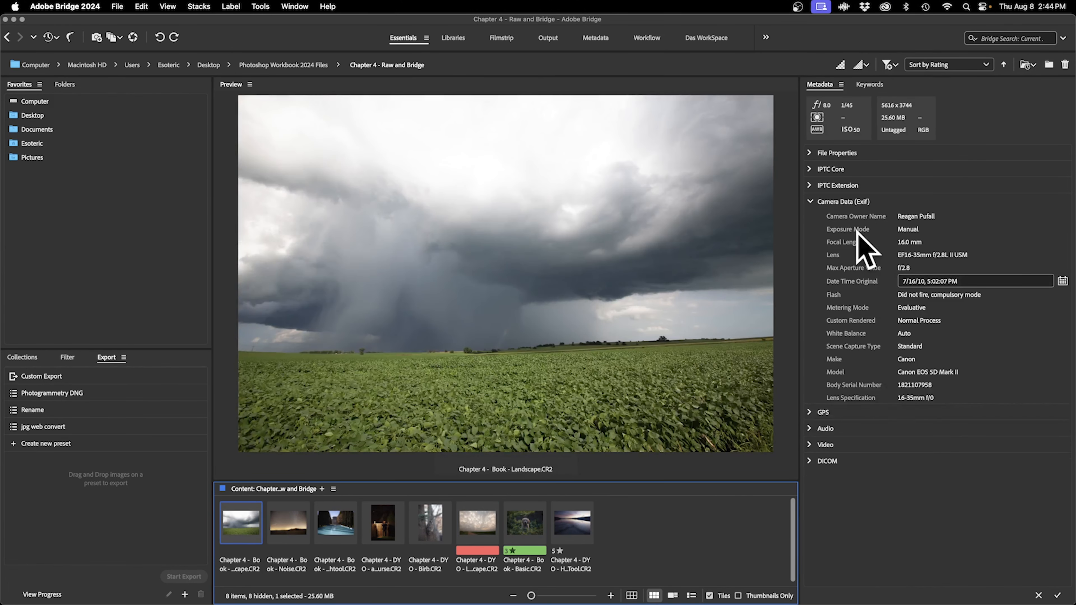
left_click(822, 172)
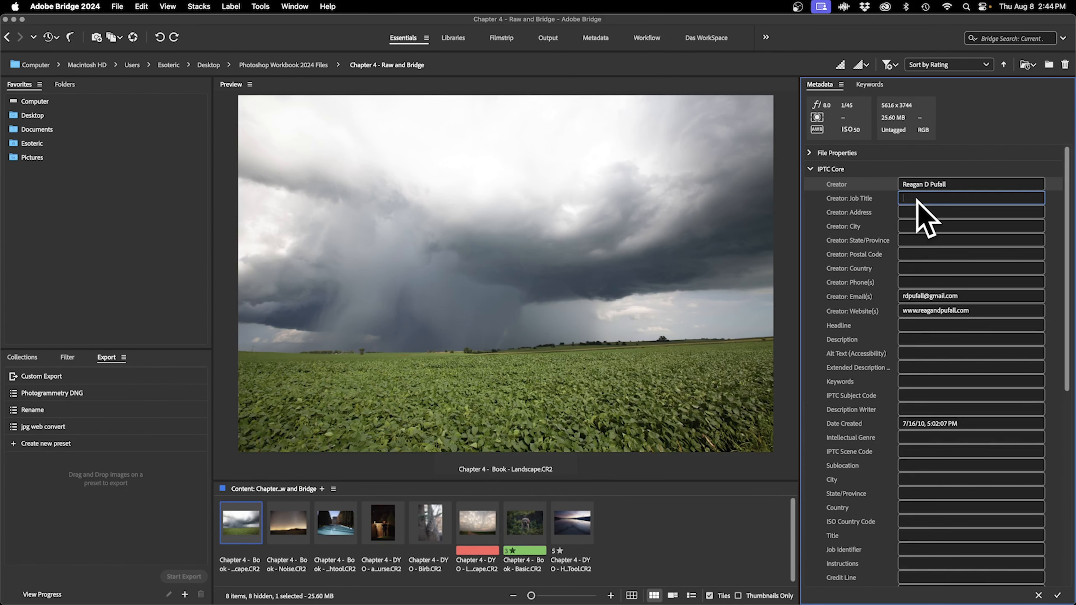
type("Chapter 4 - Practice")
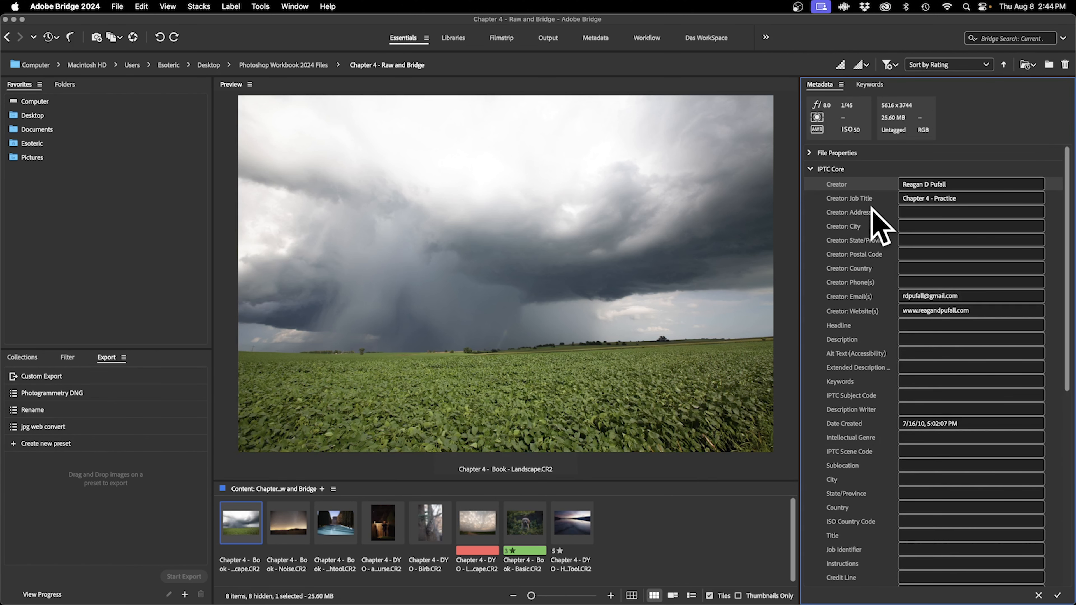
left_click(810, 168)
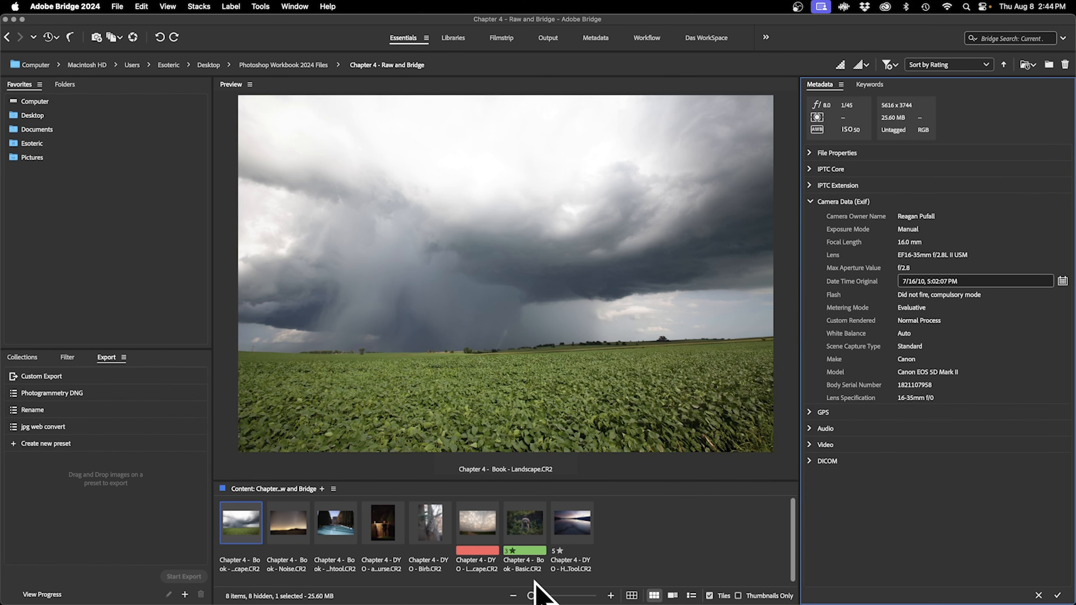
Sort the photos in the chapter folder by filename
left_click(549, 533)
right_click(648, 529)
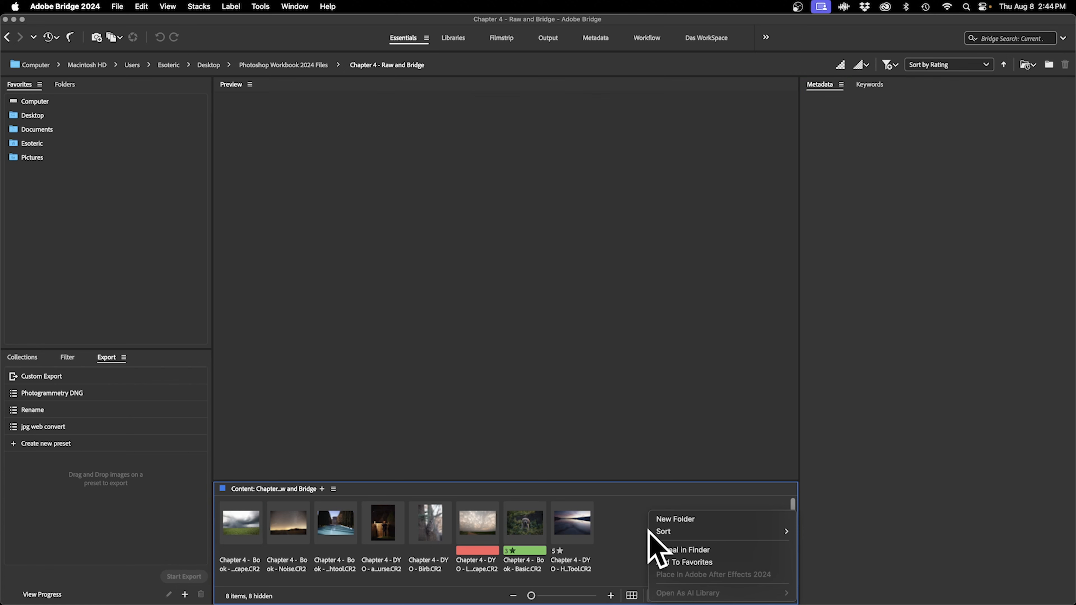
mouse_move(694, 531)
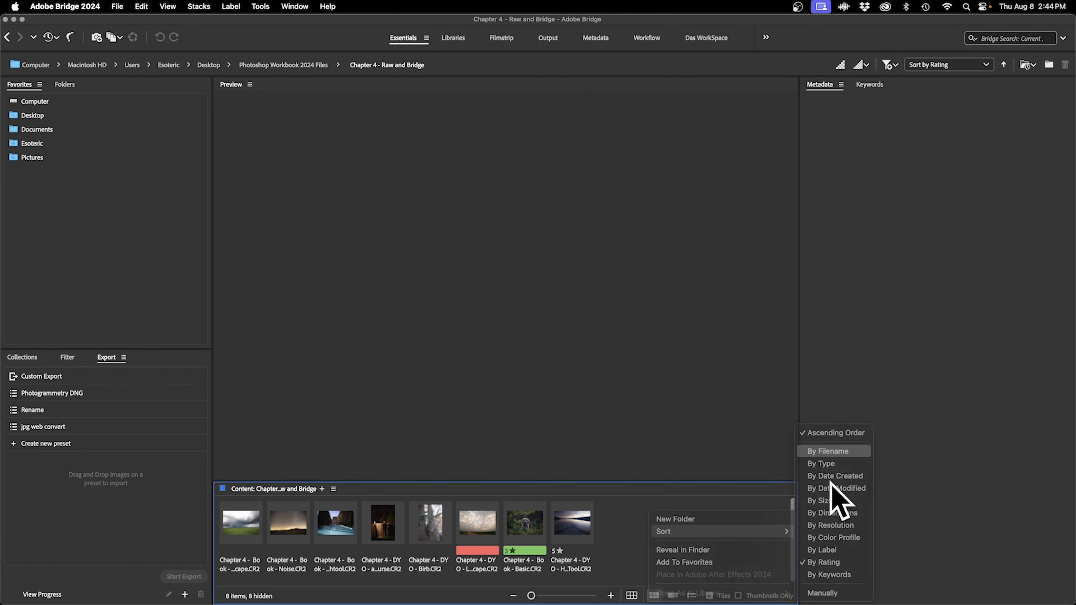
left_click(827, 451)
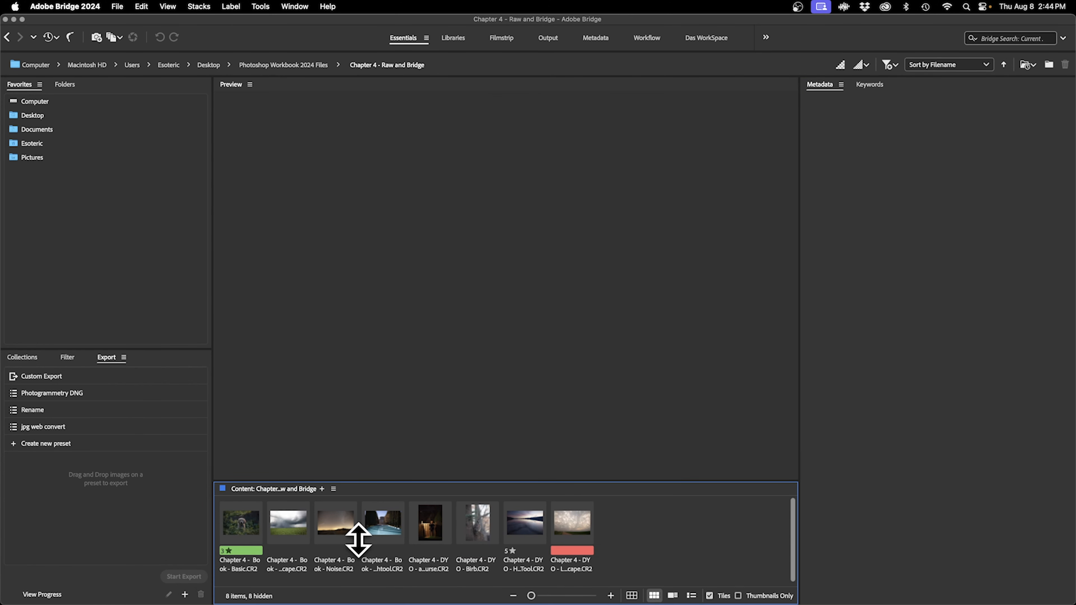
Look through the Book and DYO photos one by one, examining their previews and camera data
left_click(381, 525)
left_click(335, 529)
left_click(291, 533)
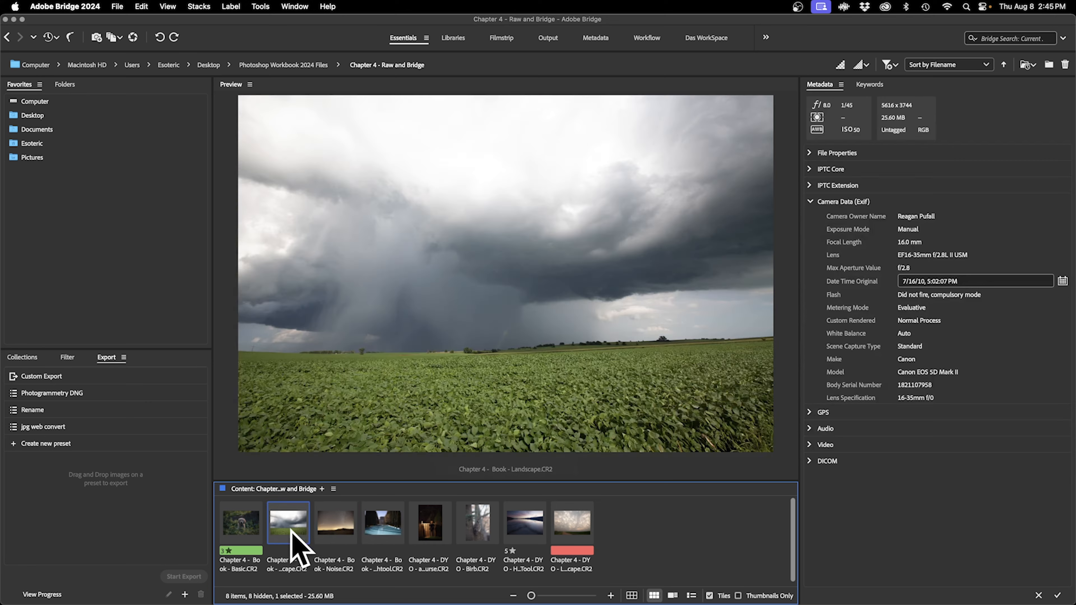
left_click(254, 530)
left_click(441, 537)
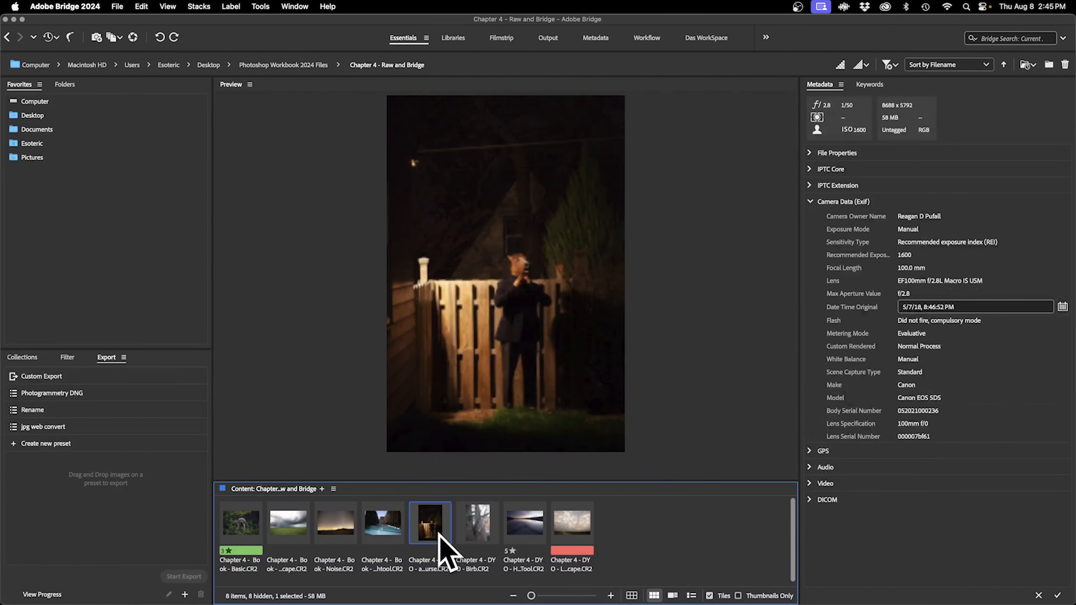
left_click(478, 530)
left_click(524, 539)
left_click(571, 539)
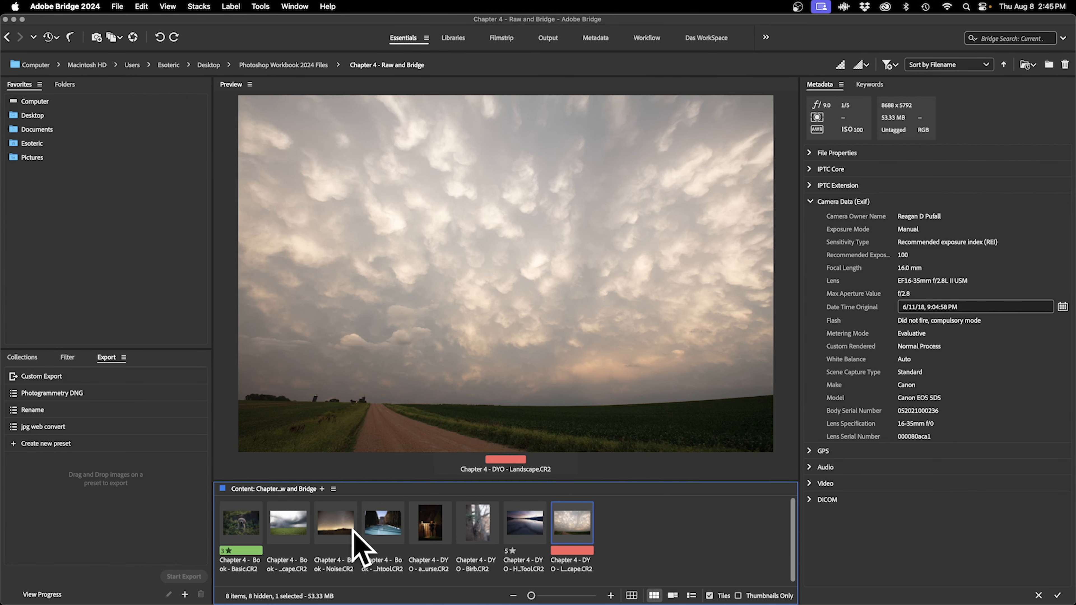
left_click(378, 527)
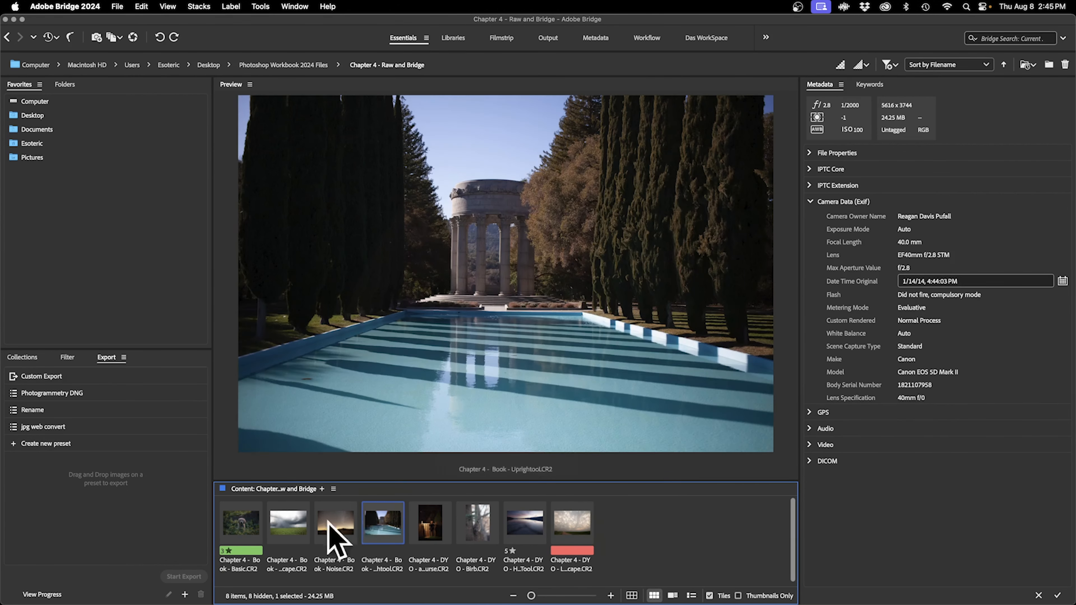
left_click(335, 526)
Select the four Chapter 4 Book photos, from the puppy photo through the pool photo
left_click(240, 523)
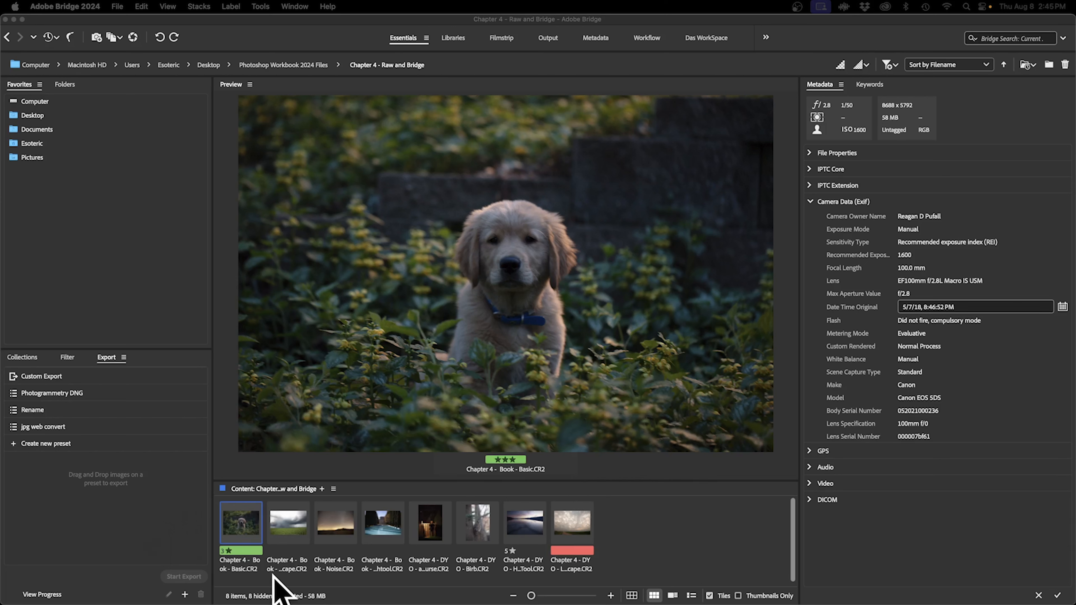
left_click(388, 545, "shift")
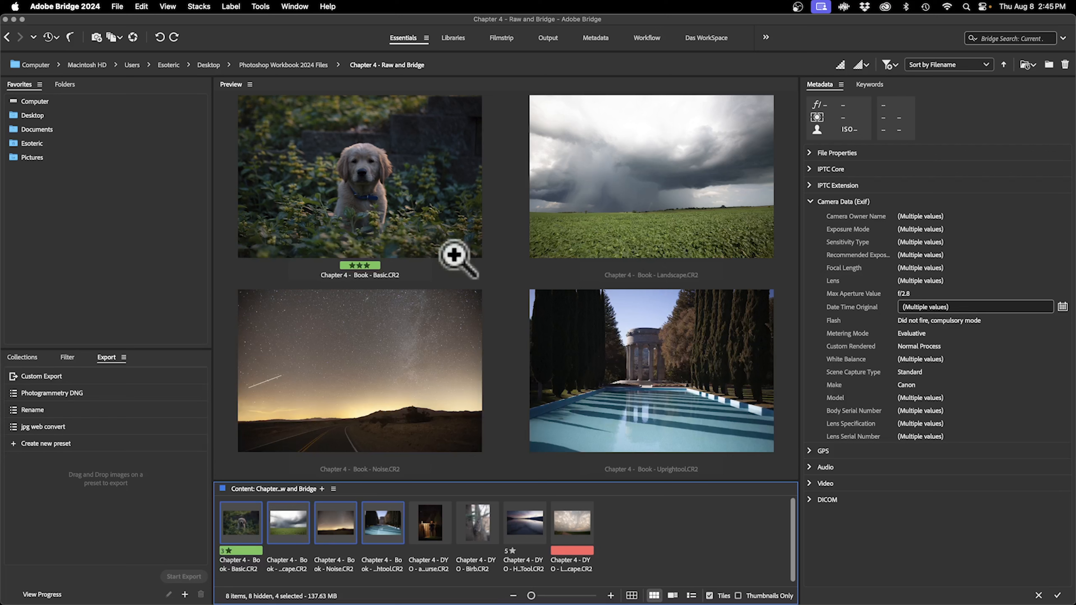
left_click(282, 530)
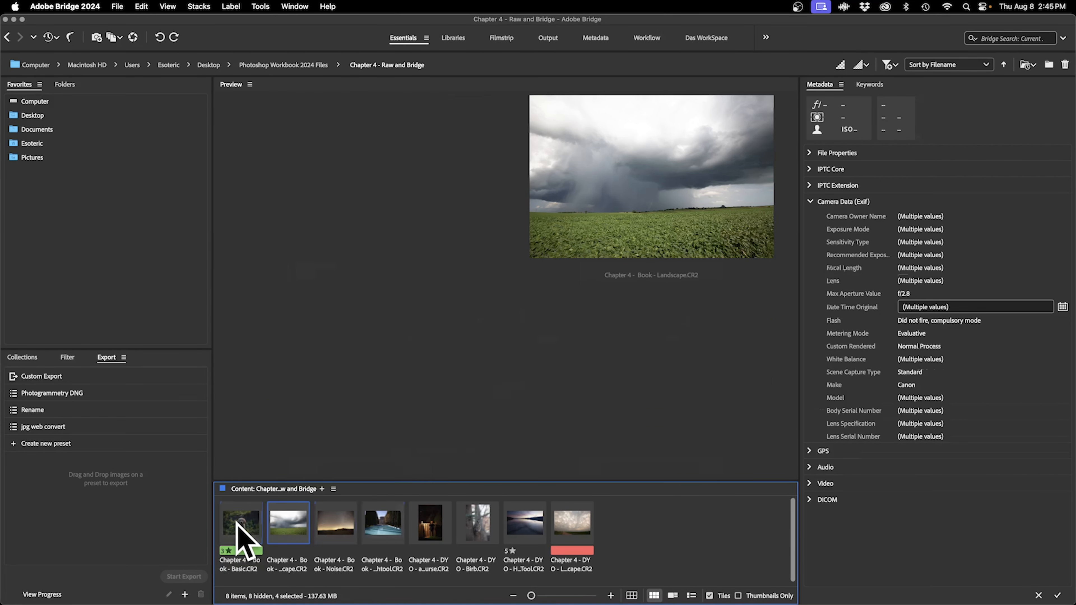
left_click(236, 522)
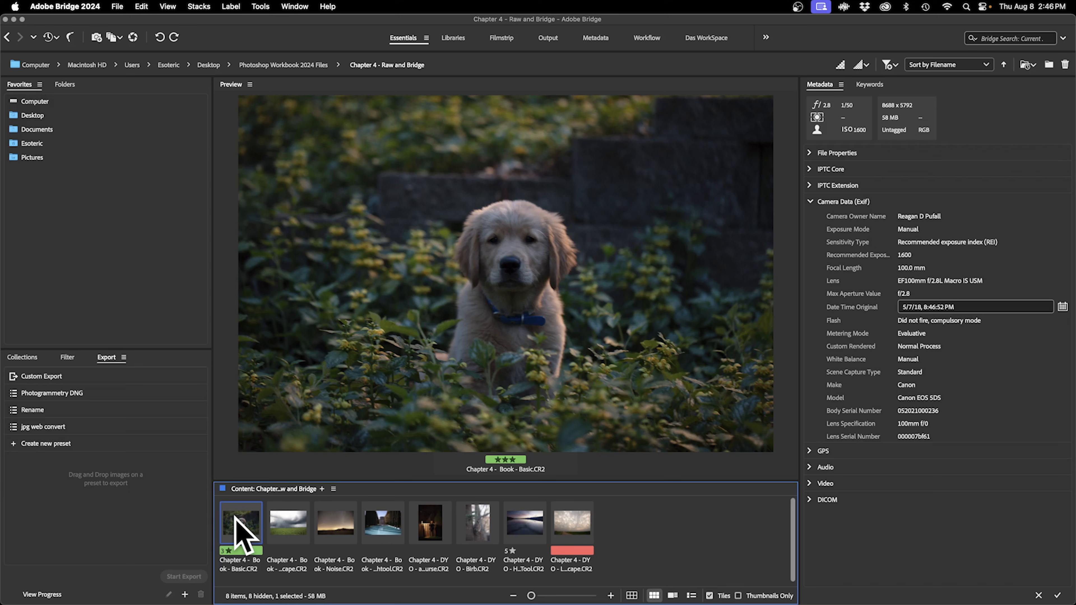
left_click(379, 530, "shift")
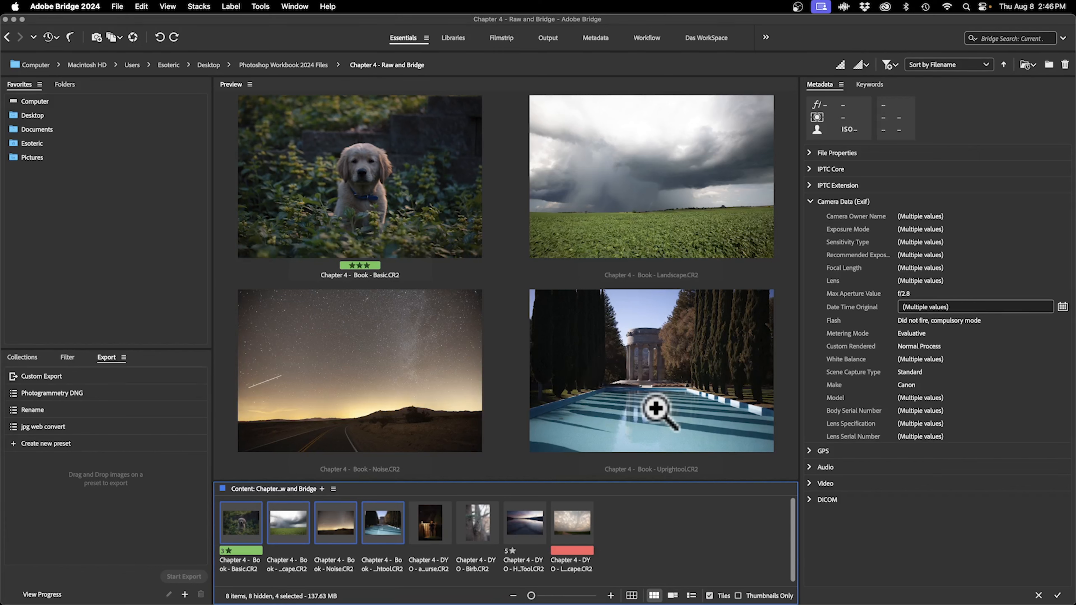
right_click(276, 528)
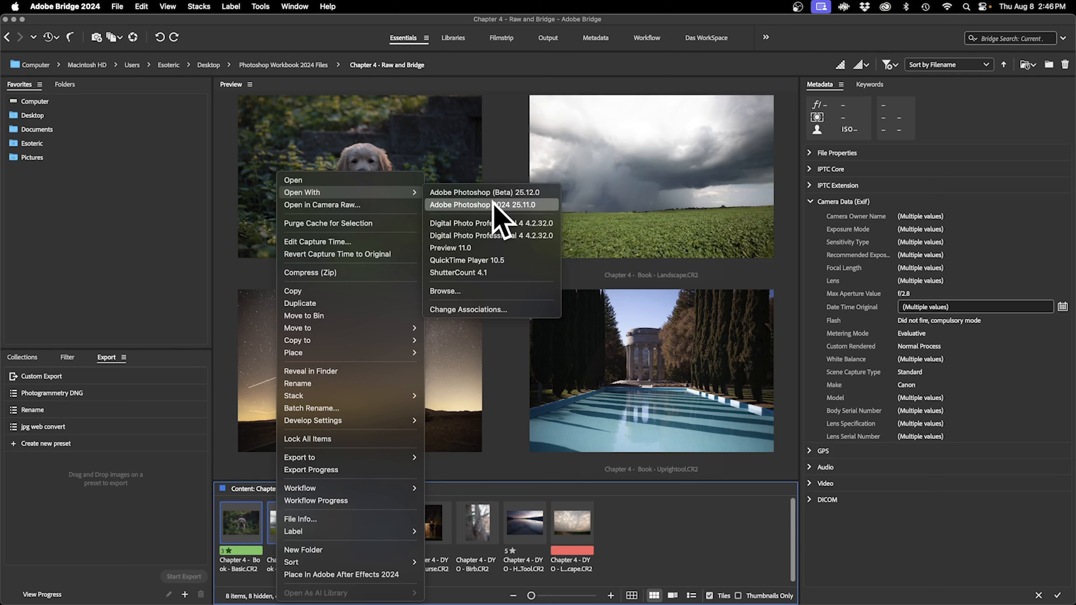
left_click(268, 36)
left_click(259, 5)
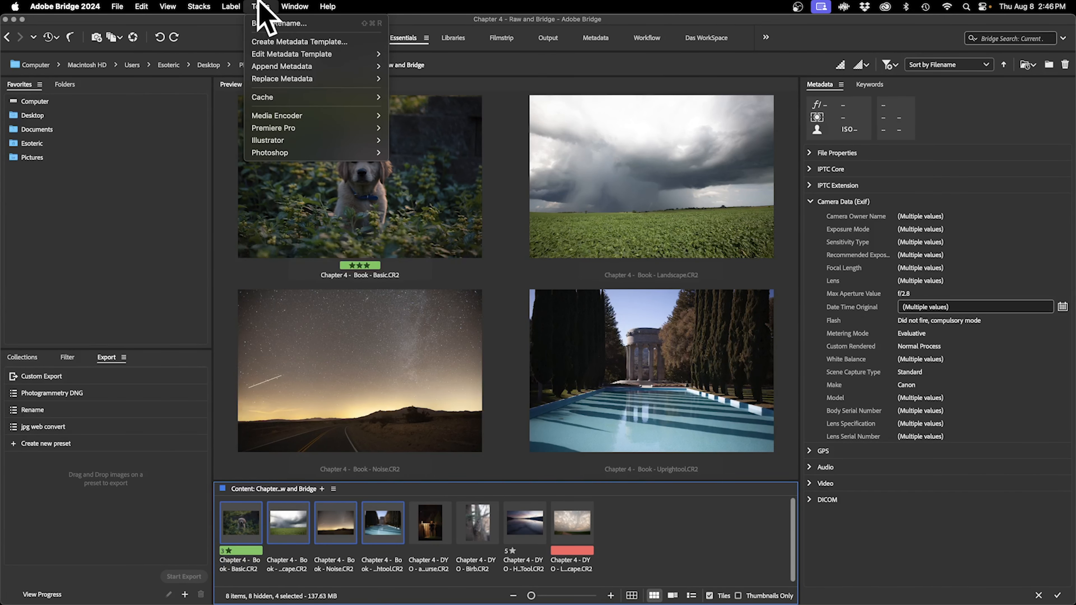
mouse_move(288, 153)
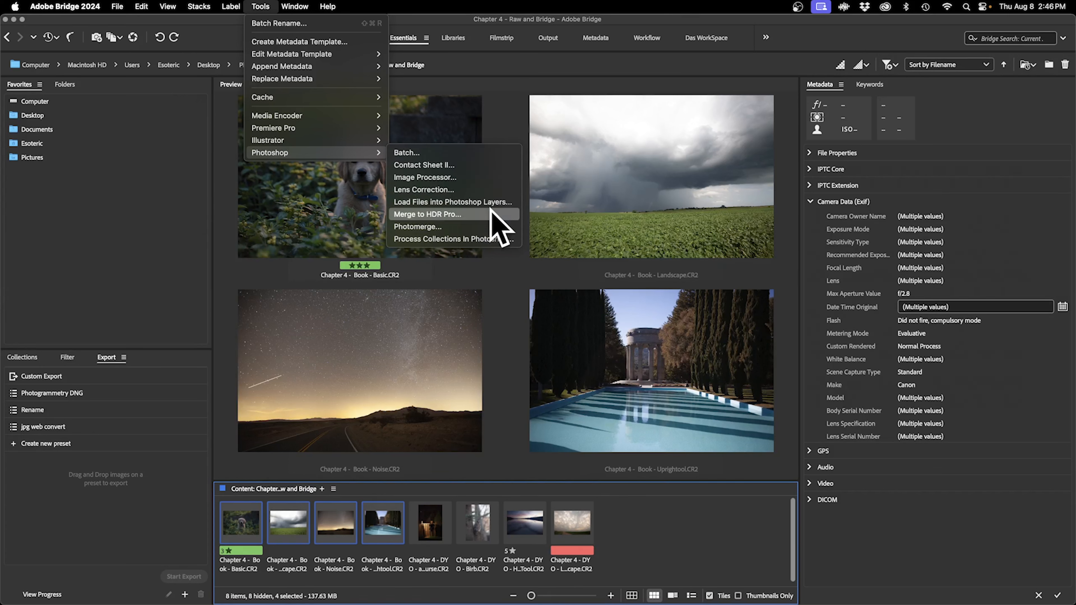
left_click(115, 279)
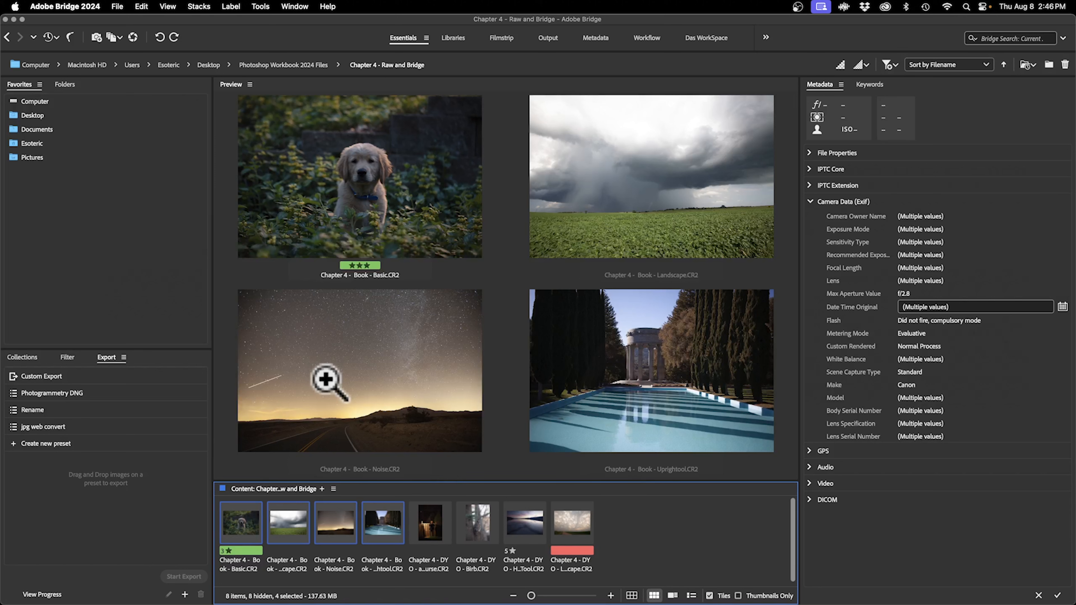
Open the four selected Book raw photos with Adobe Photoshop 2024 25.11.0
right_click(256, 576)
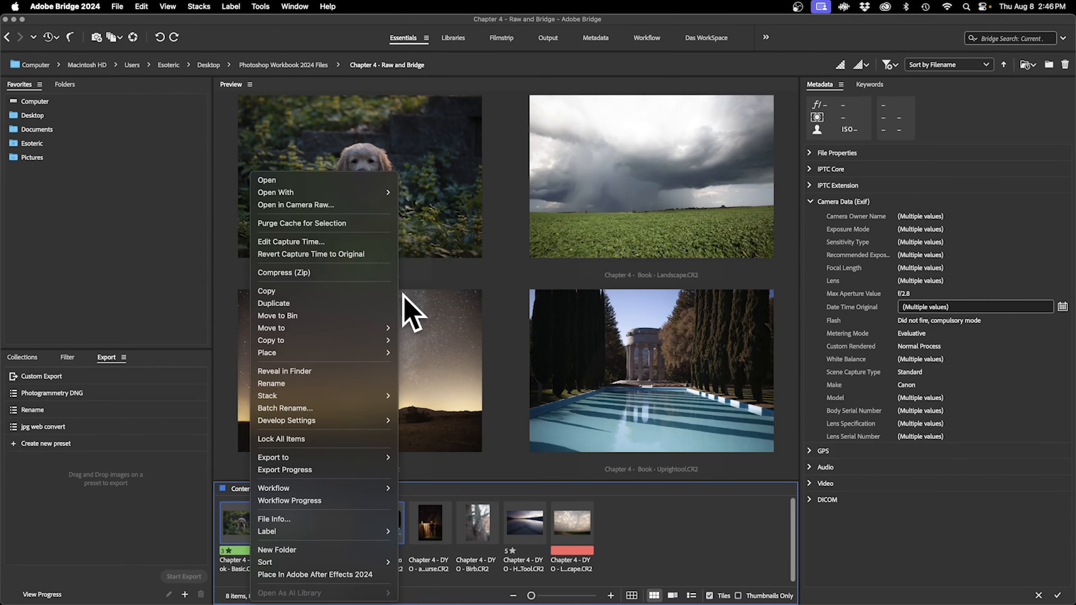
mouse_move(363, 192)
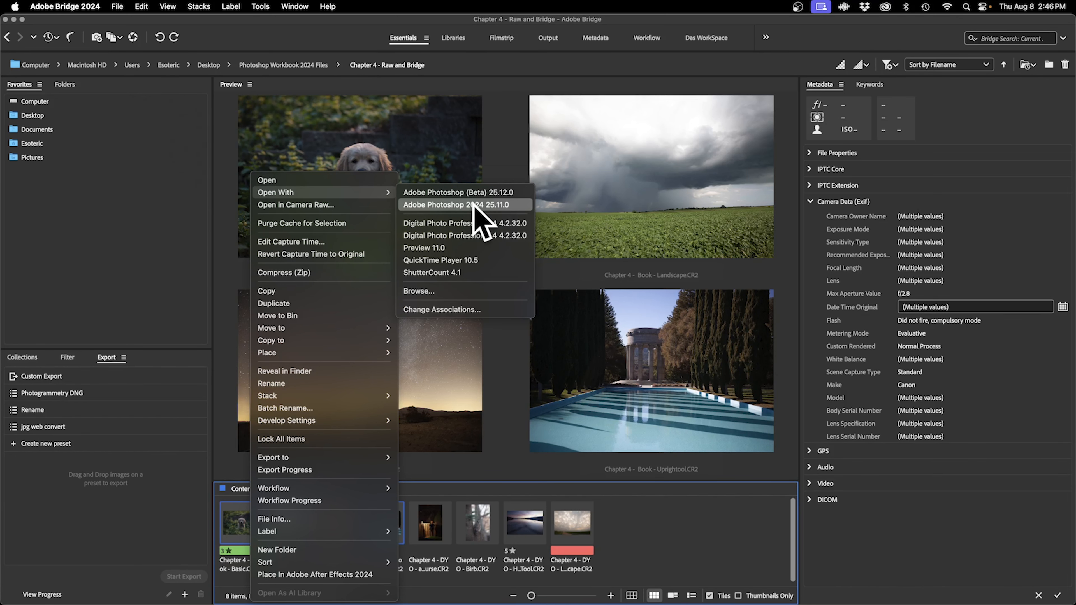
left_click(474, 205)
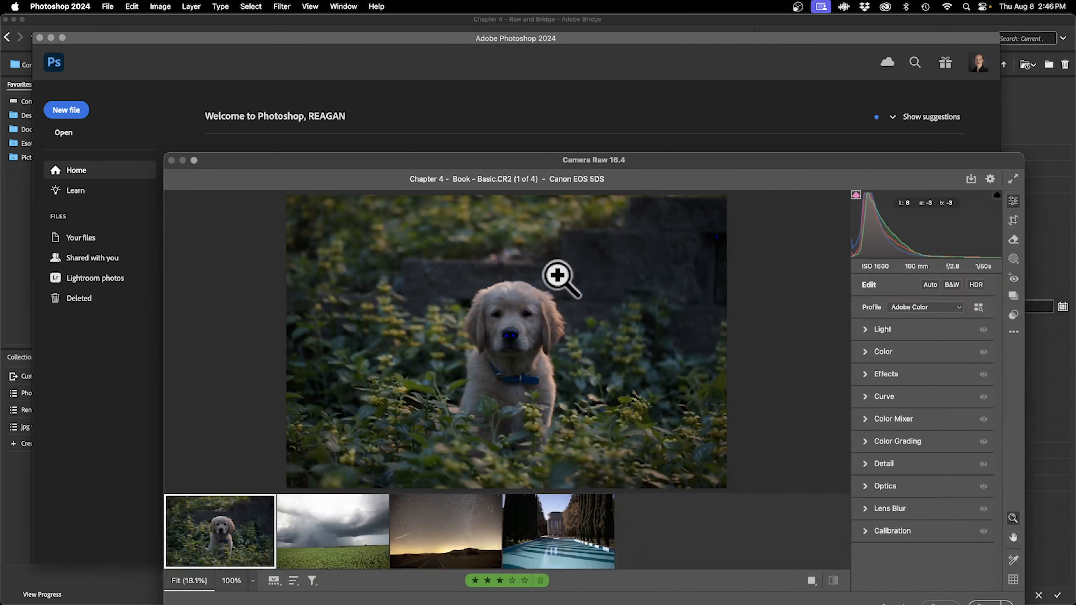
Enlarge the Camera Raw workspace and switch it to full-screen mode
left_click_drag(593, 161, 622, 68)
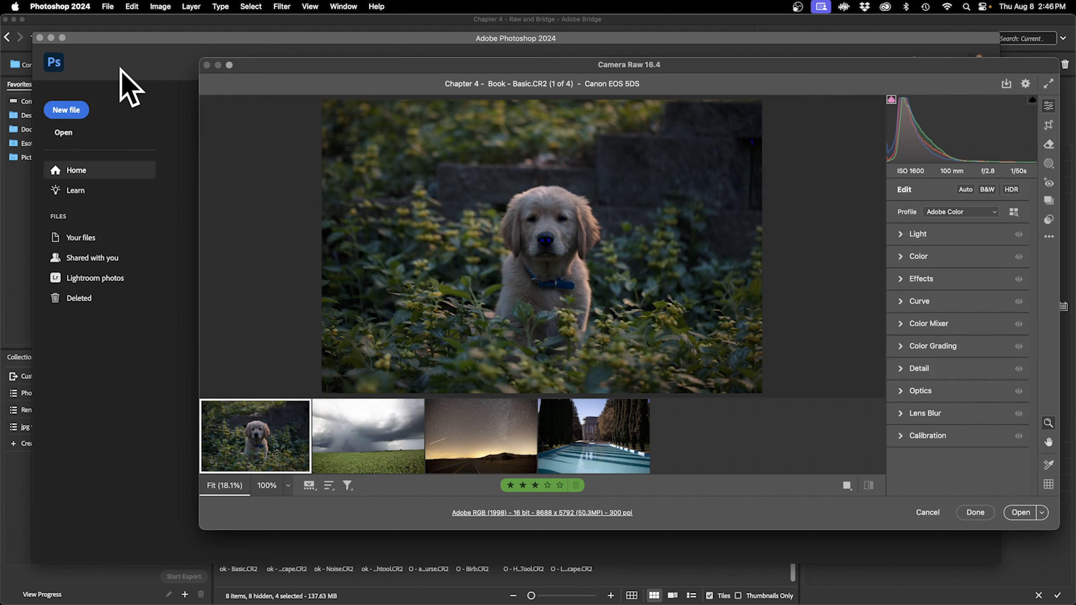
left_click_drag(468, 68, 408, 91)
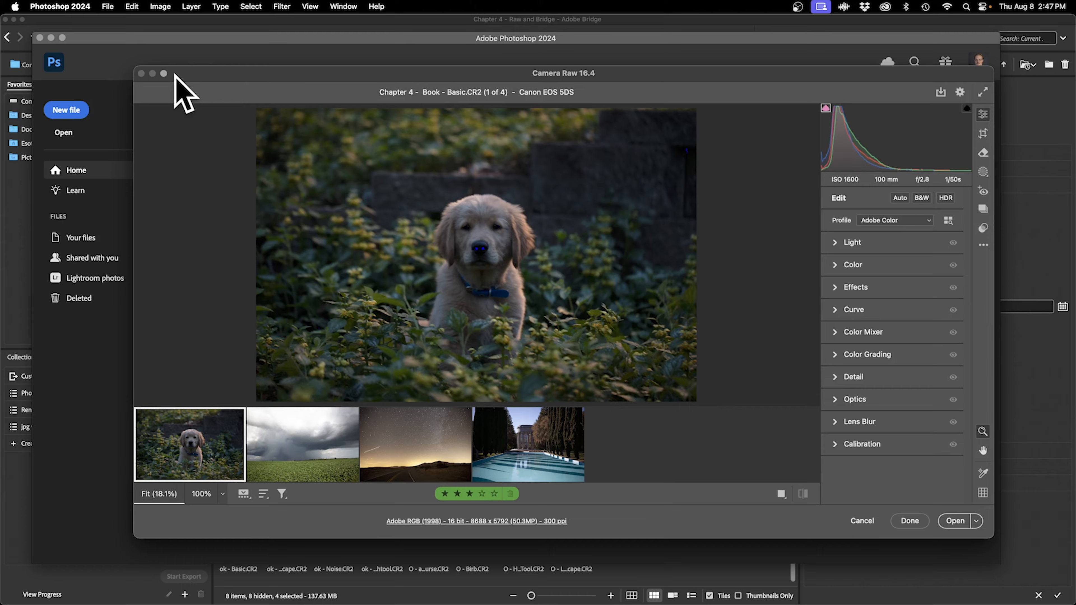
left_click(164, 74)
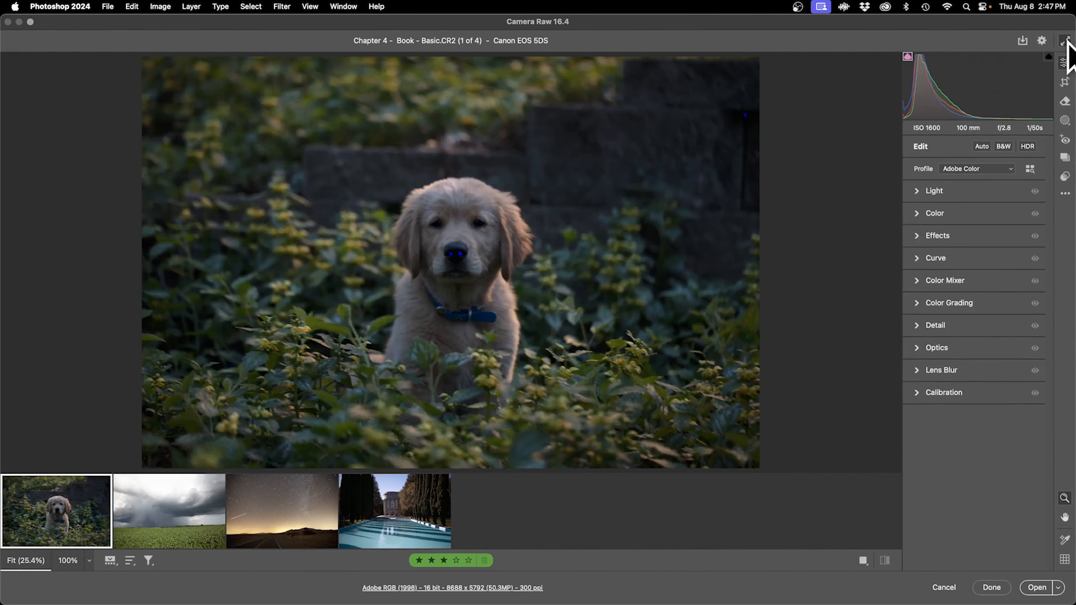
left_click(1066, 41)
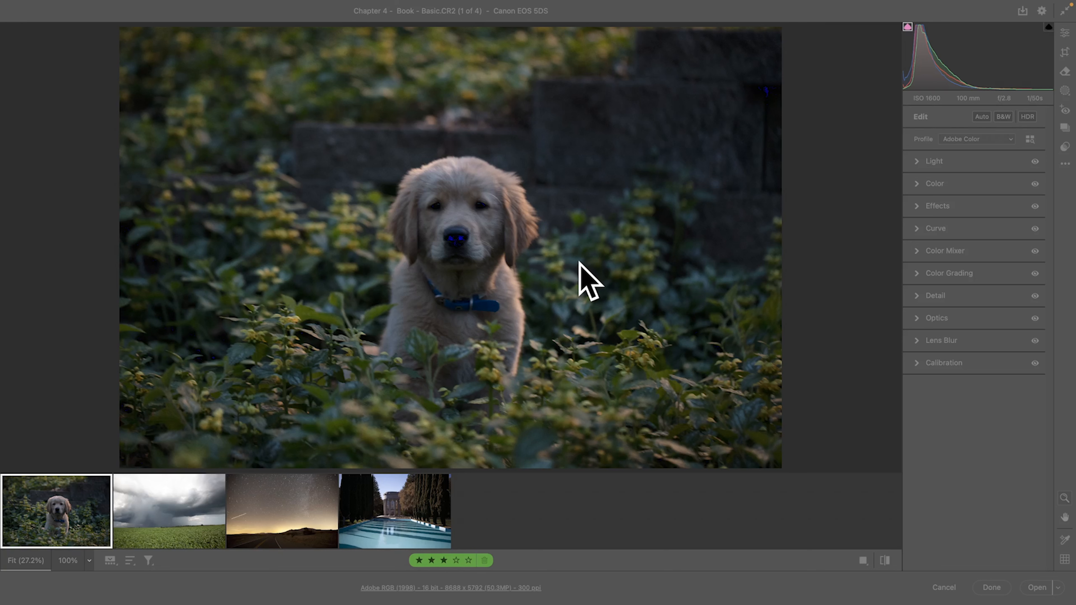
left_click(887, 148)
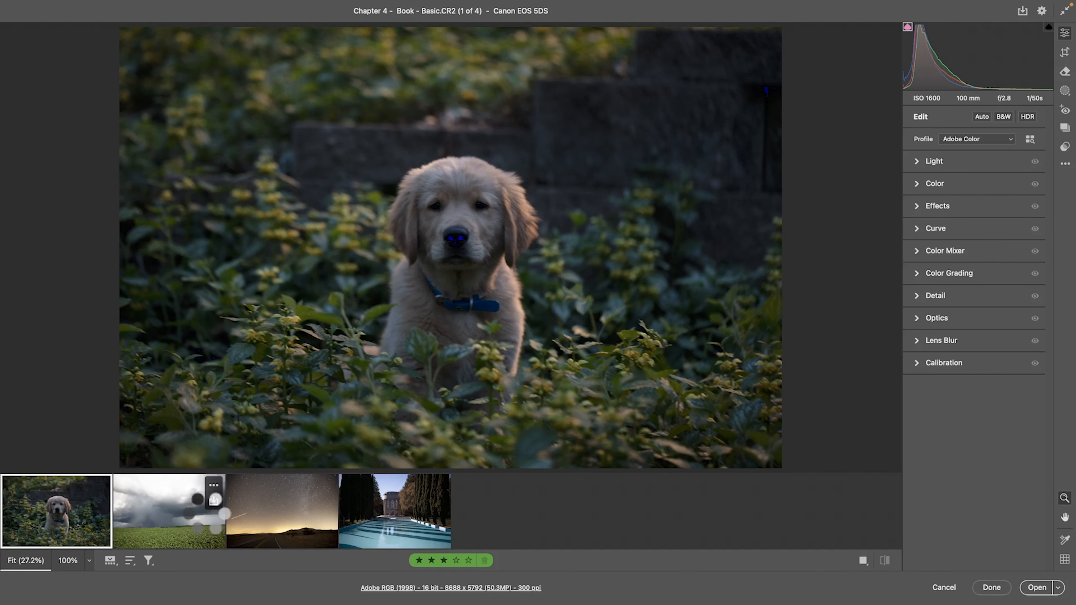
Try Highlights at -100 and Exposure at -1.20 on the stormy landscape photo, and undo both adjustments
left_click(210, 511)
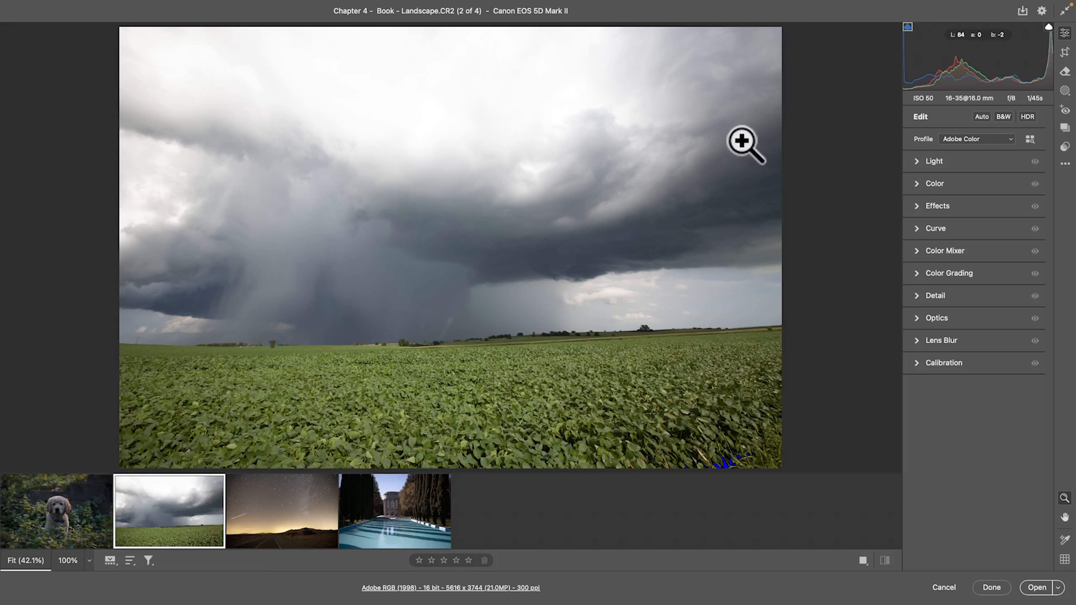
left_click(923, 164)
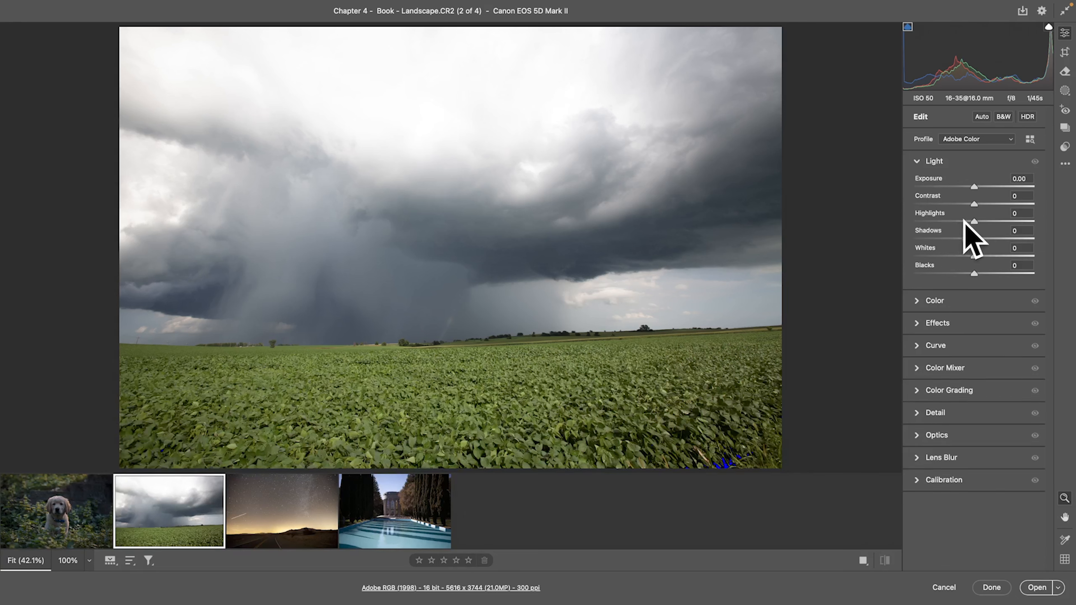
left_click_drag(974, 220, 864, 222)
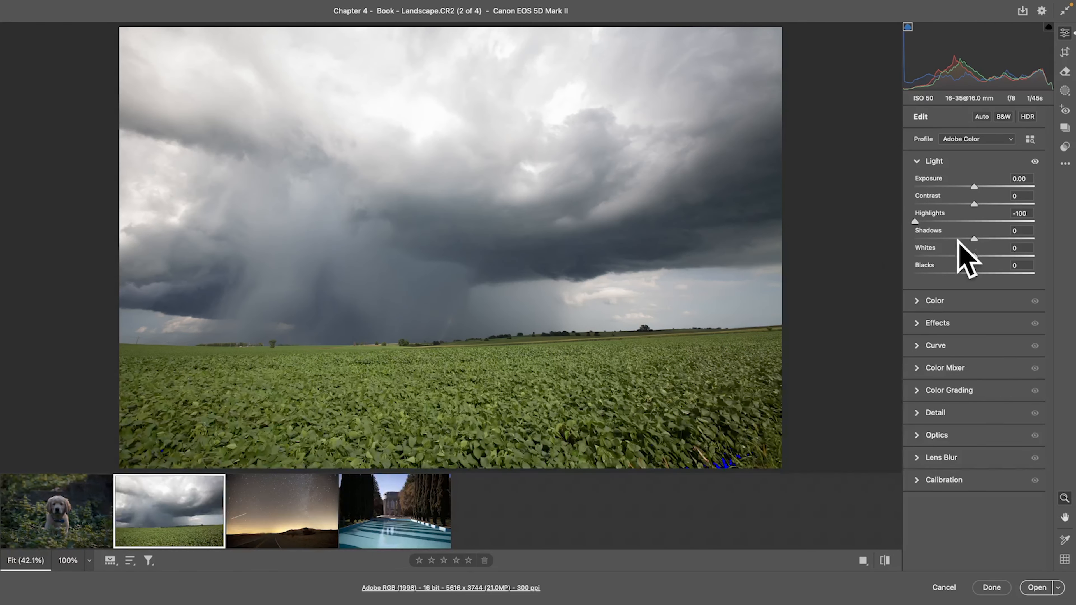
left_click_drag(974, 187, 960, 182)
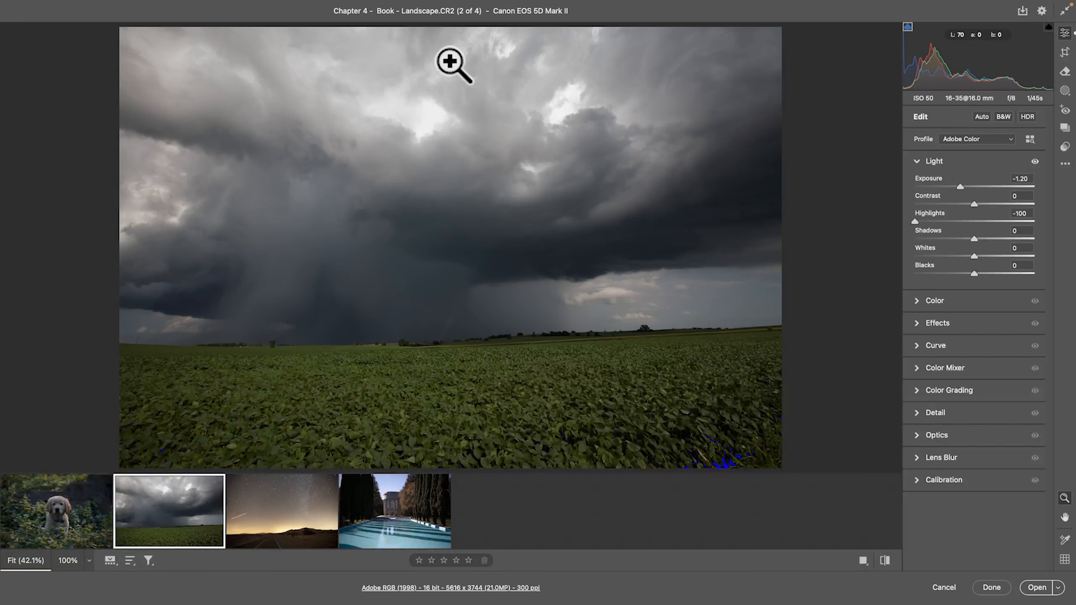
key("super+z")
key("super+z")
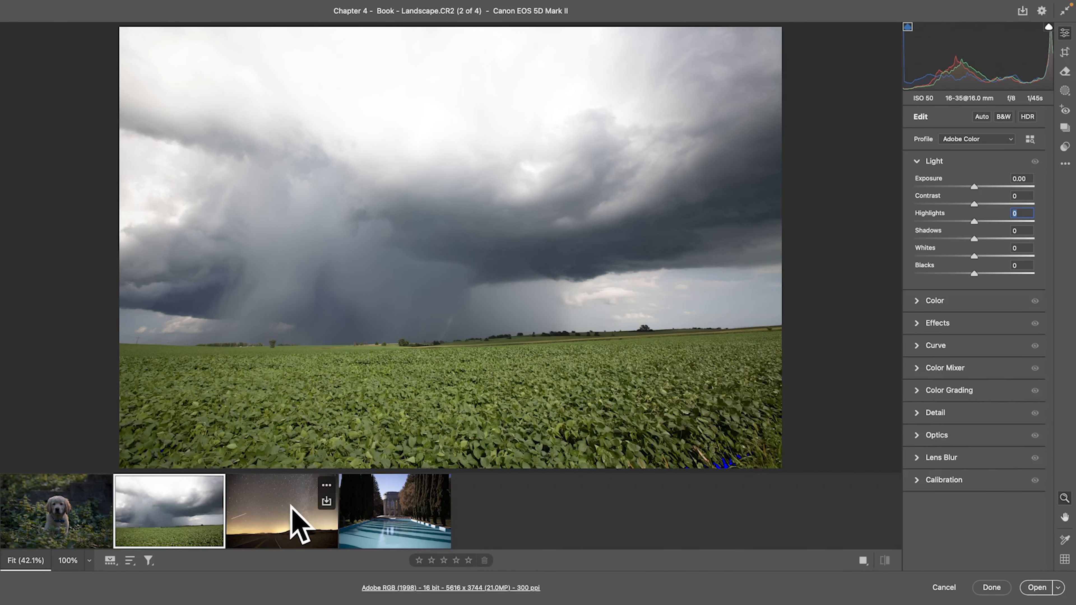
View the night-sky photo, return to the puppy photo and try Blacks at +40, undoing the adjustment
left_click(282, 525)
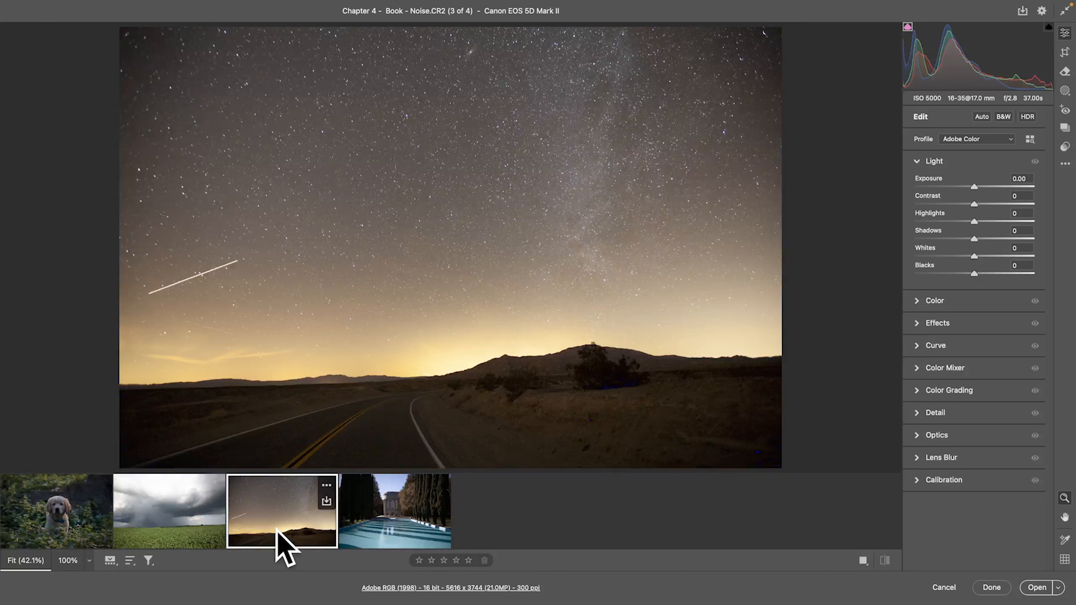
left_click(63, 520)
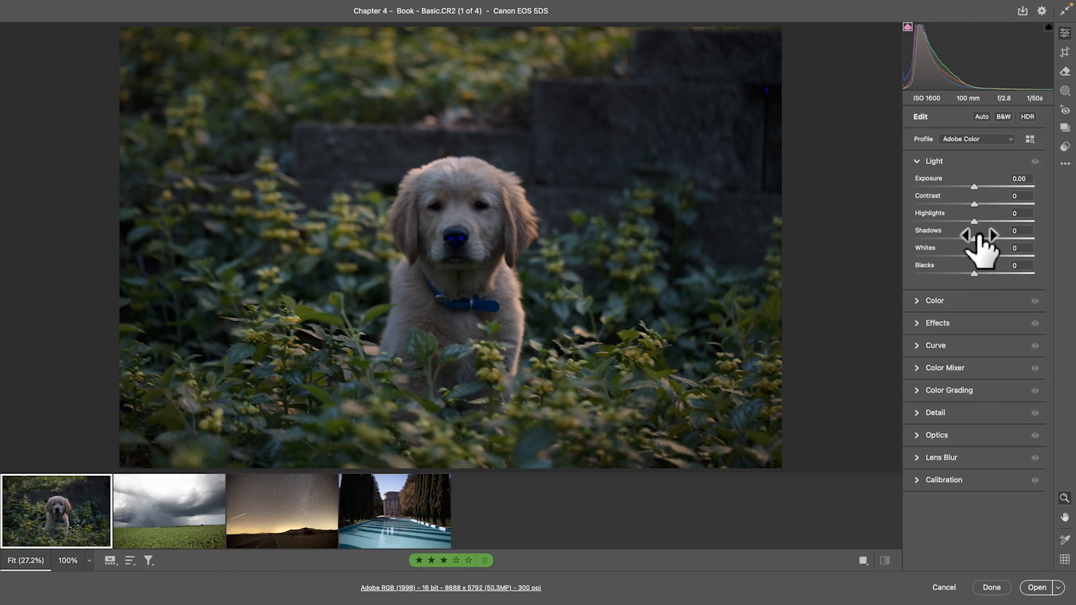
left_click_drag(973, 272, 997, 270)
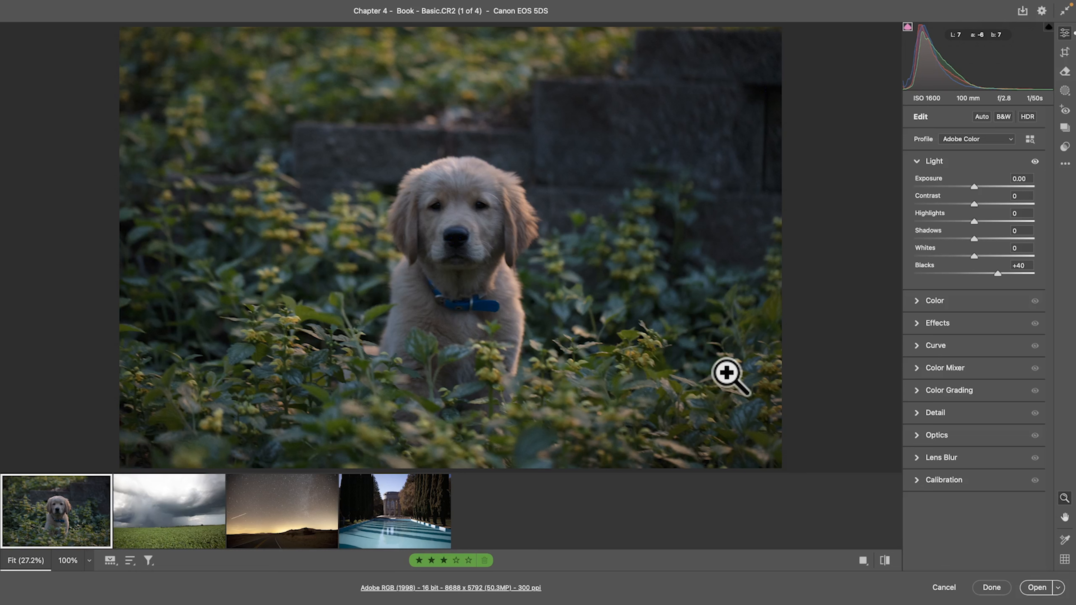
key("super+z")
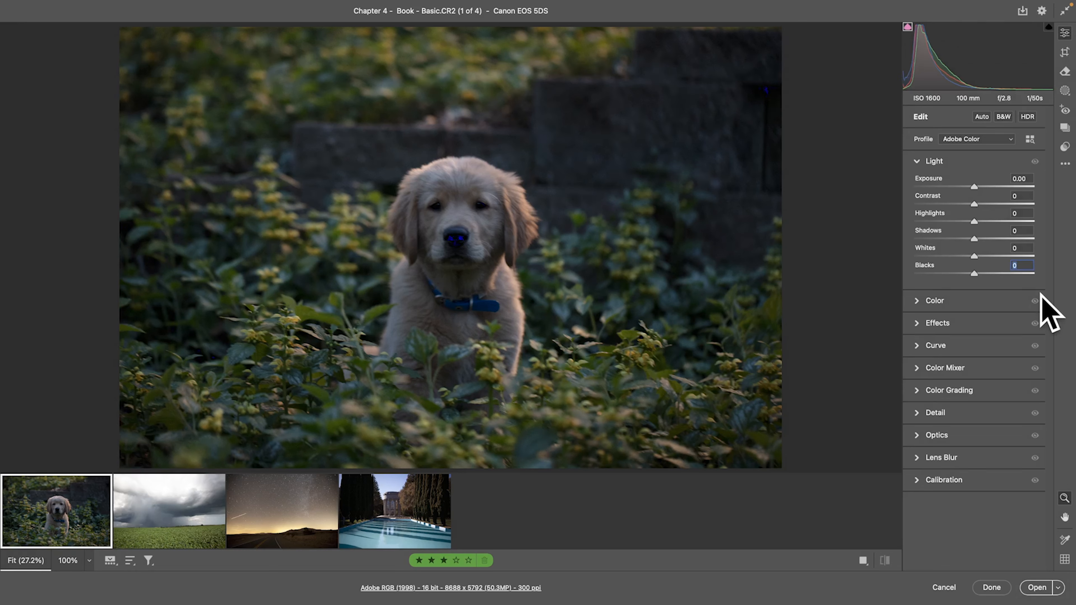
Try a white balance Temperature of 13000 on the puppy photo, and reset the white balance to As Shot
left_click(924, 300)
left_click_drag(979, 228, 1014, 252)
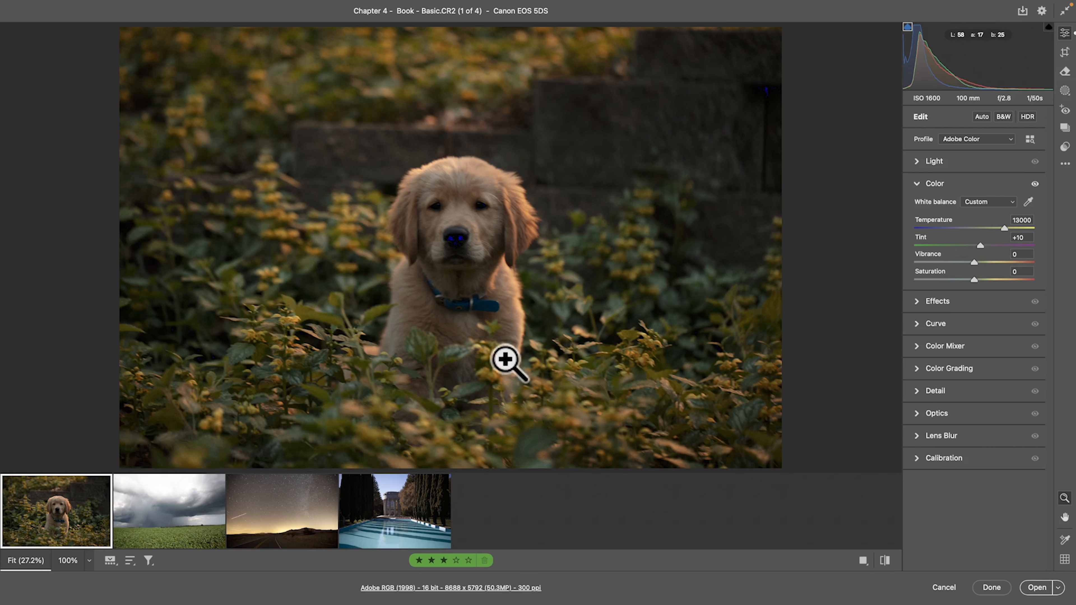
double_click(1028, 201)
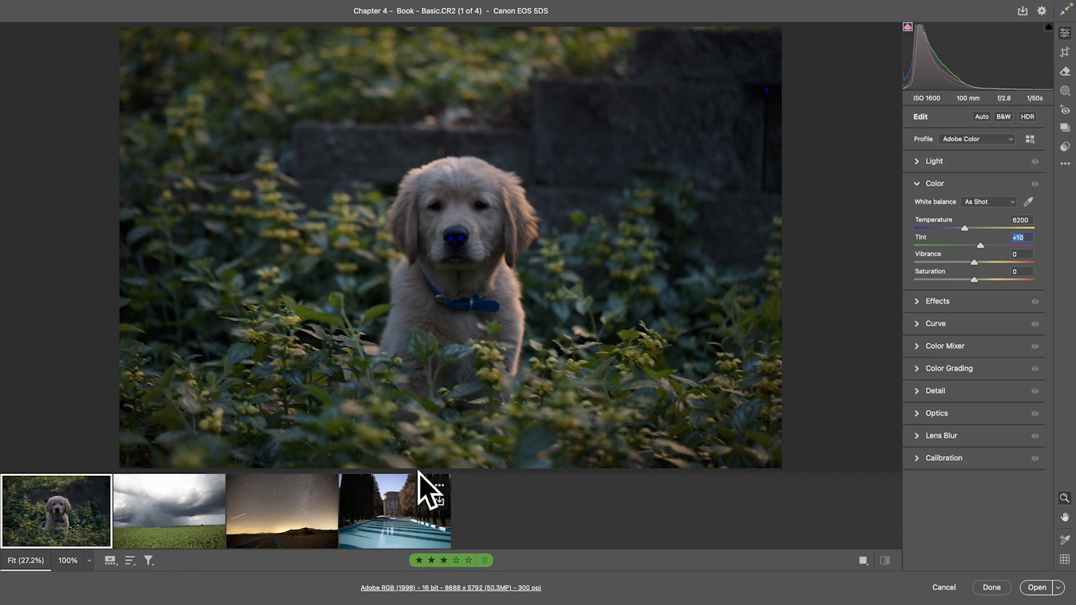
Look through the four photos in the filmstrip, return to the puppy photo and check the zoom levels offered
left_click(159, 515)
left_click(90, 517)
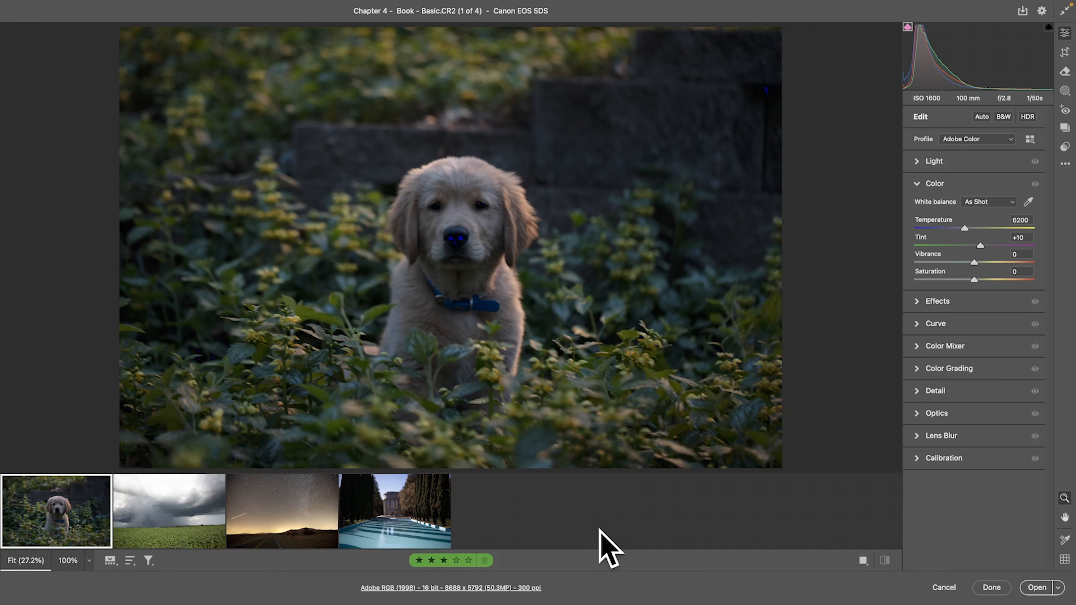
left_click(200, 544)
left_click(271, 538)
left_click(391, 530)
left_click(247, 546)
left_click(192, 547)
left_click(46, 528)
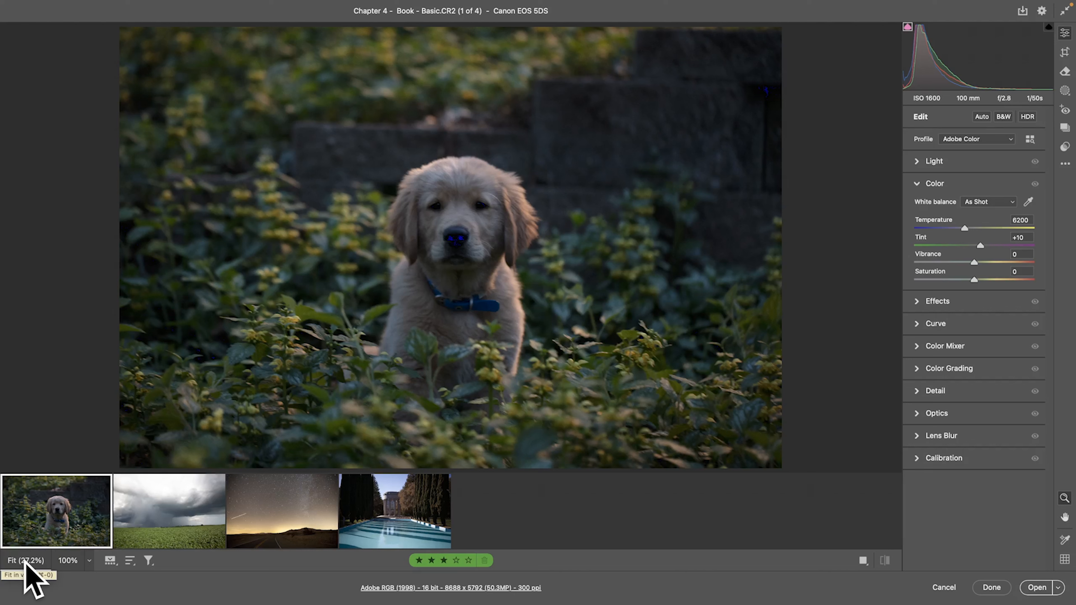
left_click(89, 559)
left_click(78, 560)
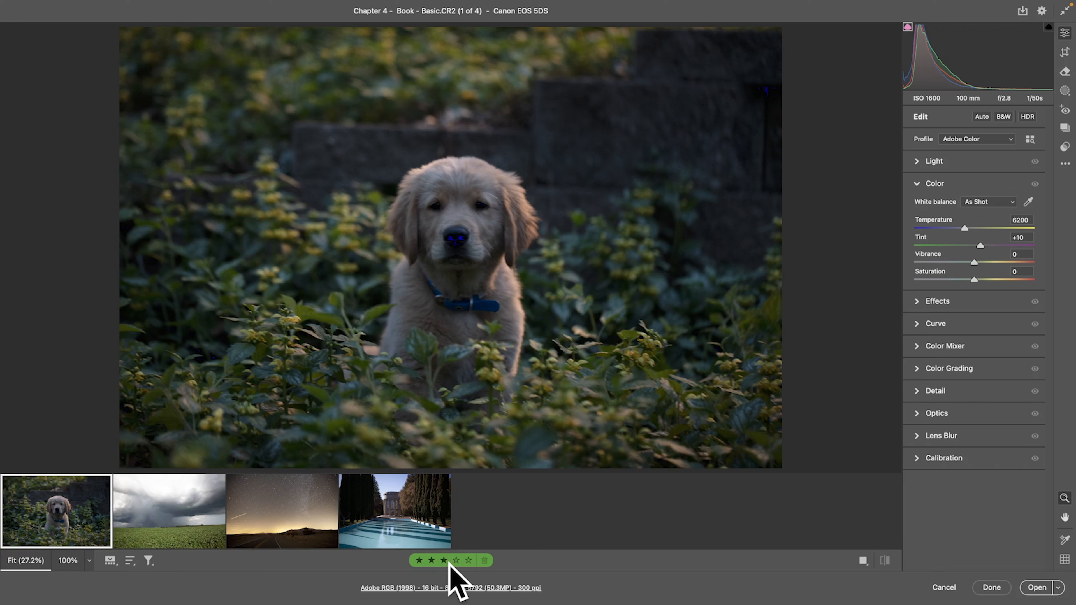
Try a Temperature of 10750 on the puppy photo, compare the before and after views, and return to the single view
left_click_drag(964, 228, 999, 229)
left_click(884, 559)
left_click(884, 560)
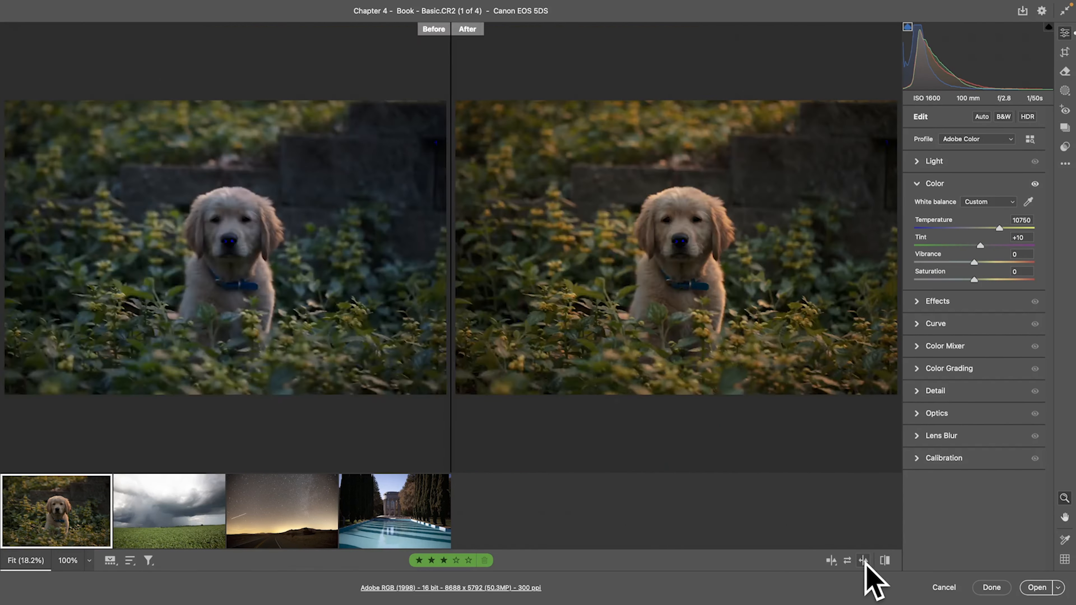
left_click(885, 561)
left_click(831, 560)
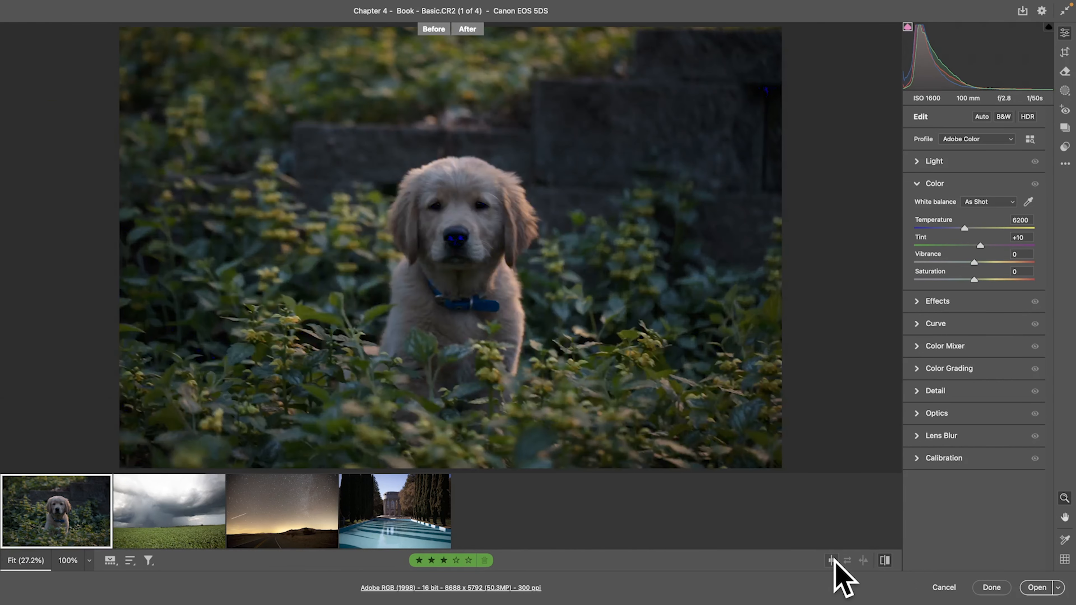
left_click(832, 561)
left_click(834, 561)
left_click(833, 560)
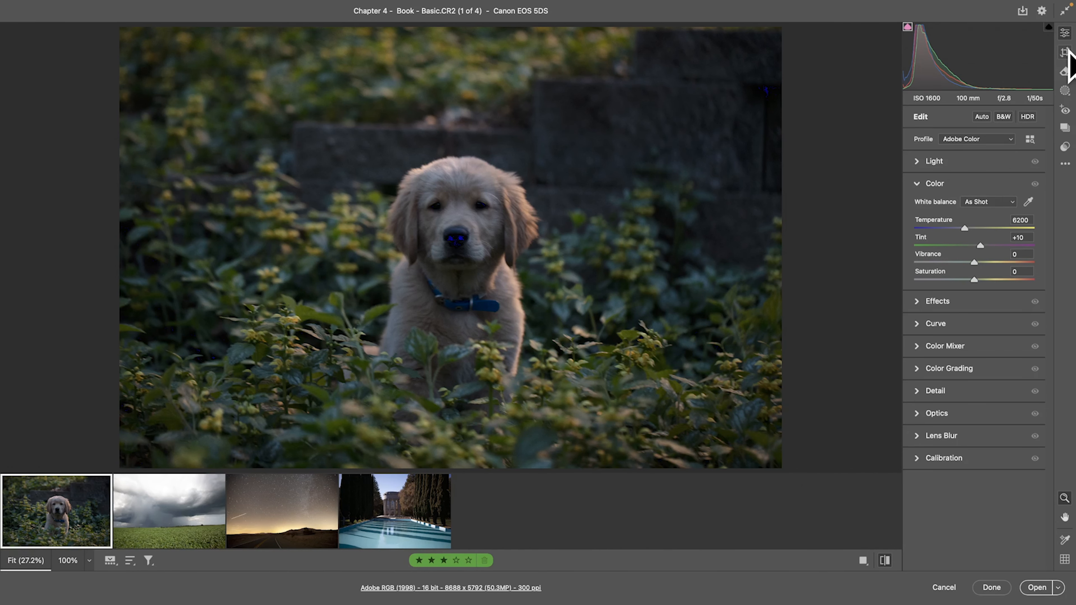
Examine the healing, masking, red eye, snapshot and edit tools for the puppy photo
left_click(1066, 72)
left_click(1065, 91)
left_click(1066, 111)
left_click(1065, 127)
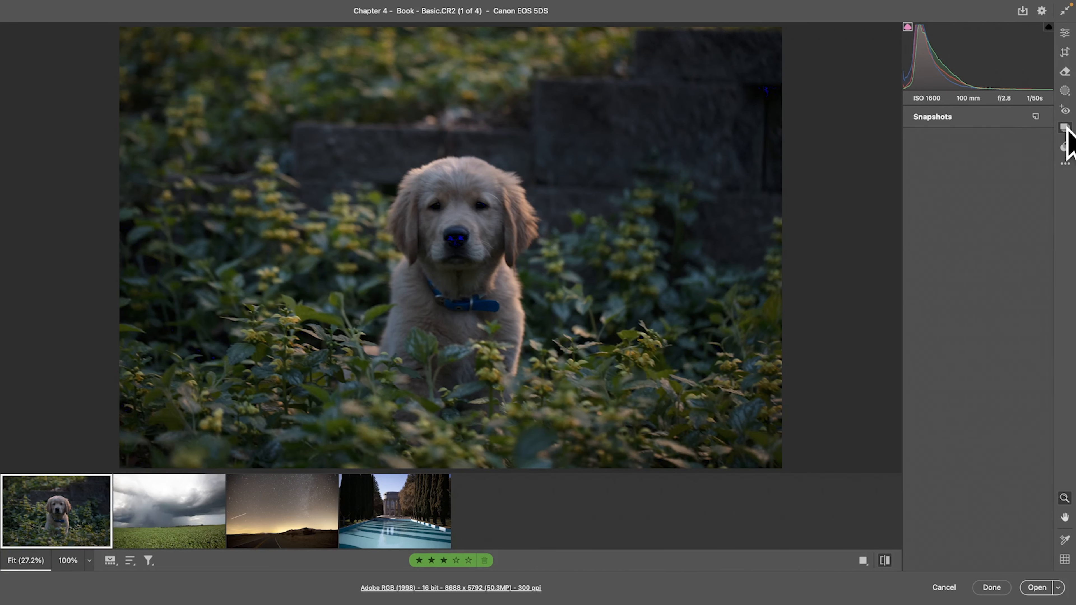
left_click(1065, 34)
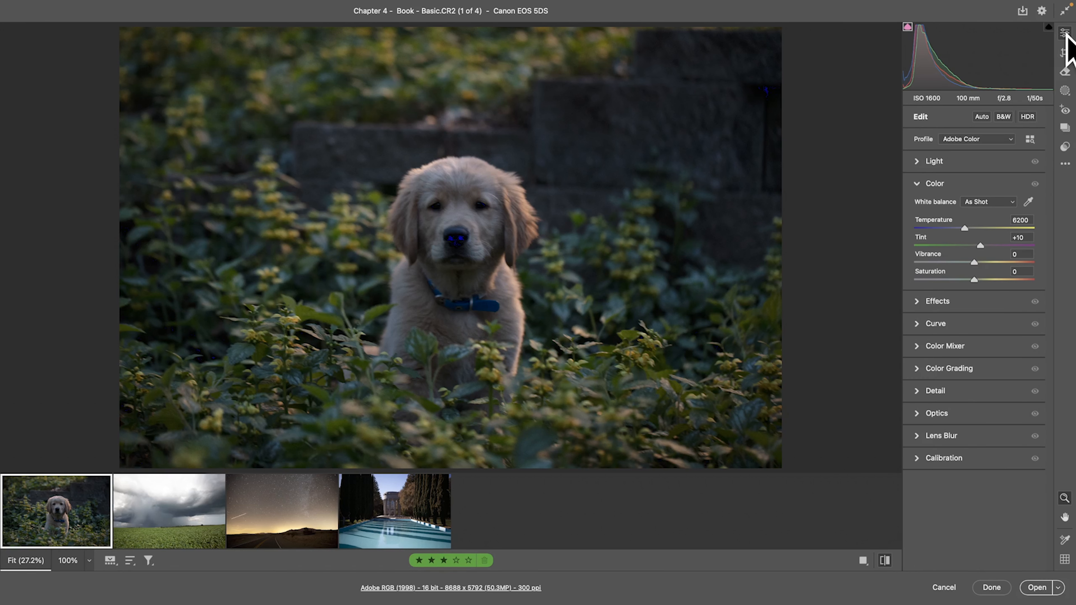
left_click(1065, 128)
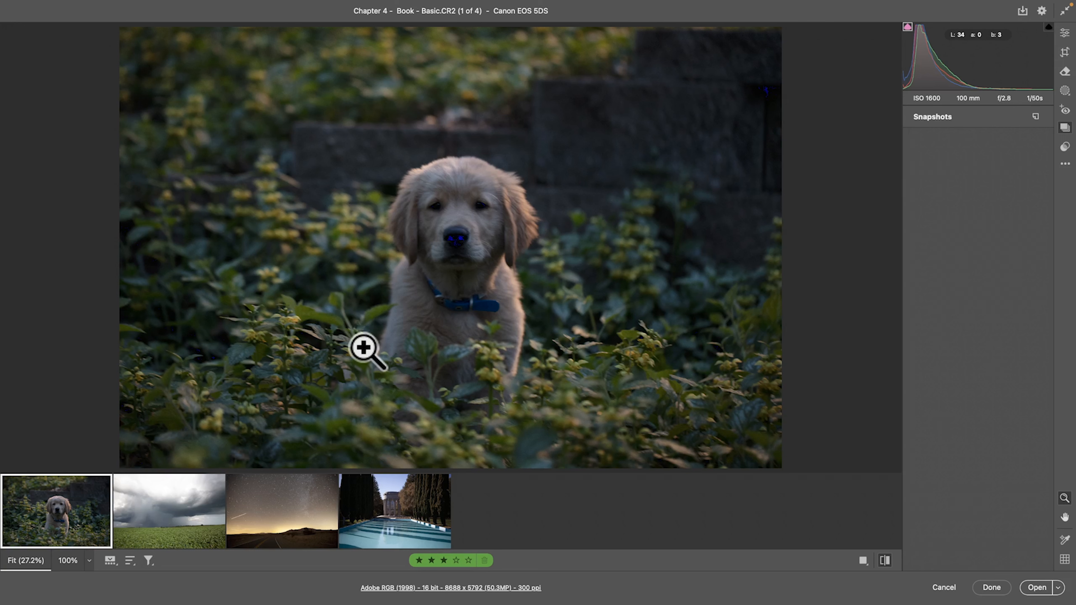
Browse the available presets and the additional image settings commands for the puppy photo
left_click(1064, 147)
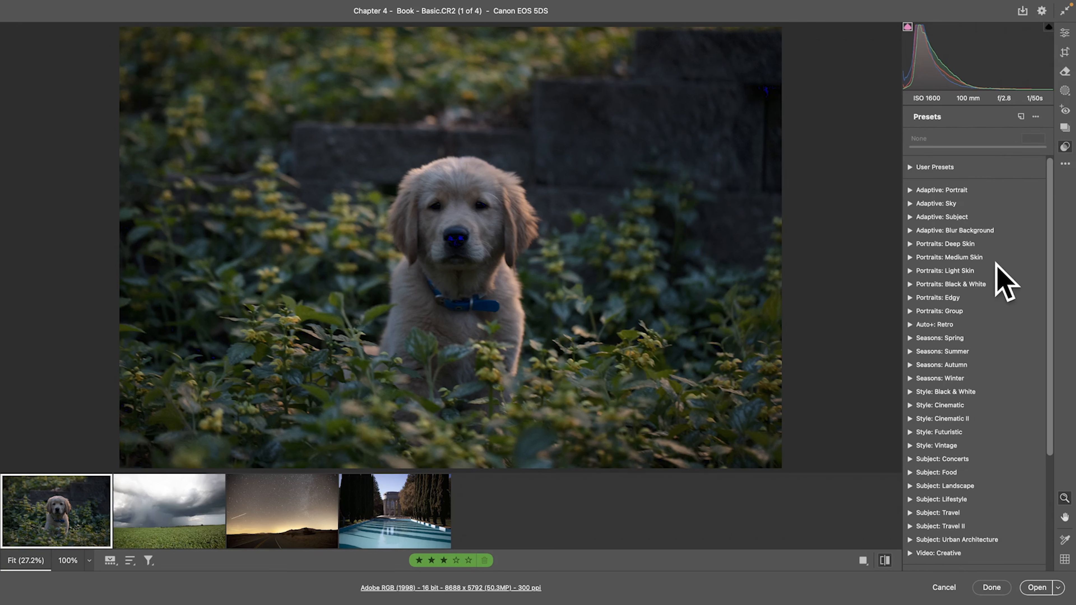
scroll(975, 398, "down", 3)
scroll(967, 383, "up", 3)
left_click(1065, 163)
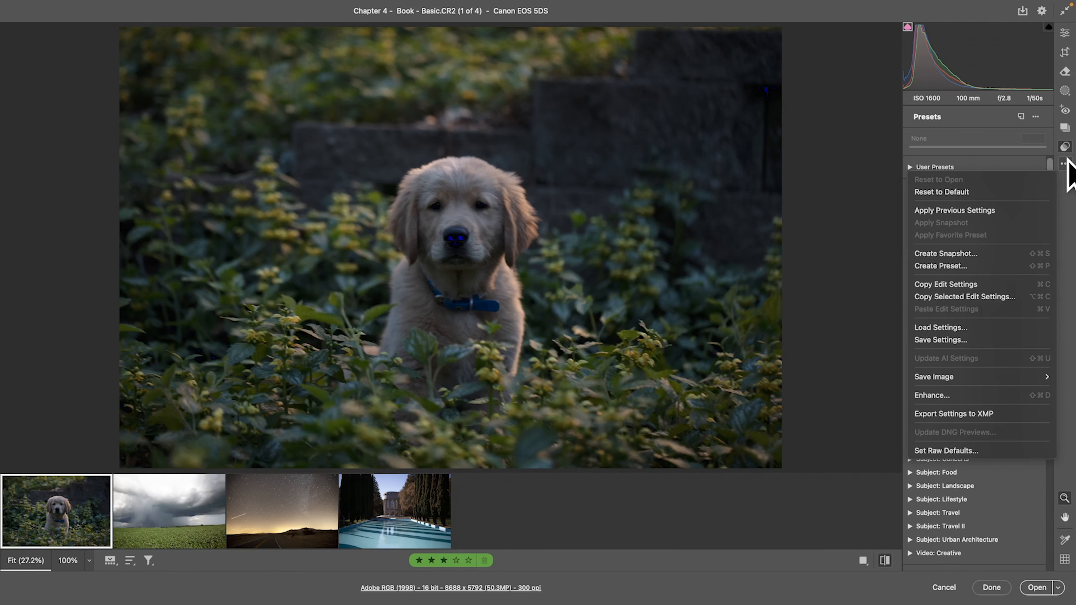
left_click(1066, 163)
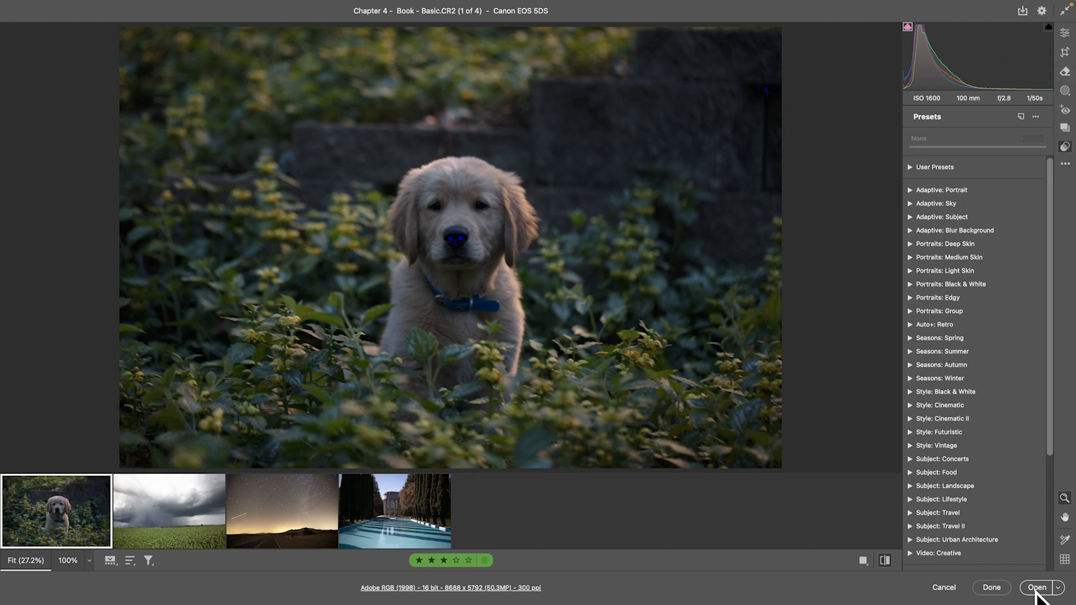
Examine the alternative ways to open the puppy photo and its save options
left_click(1057, 588)
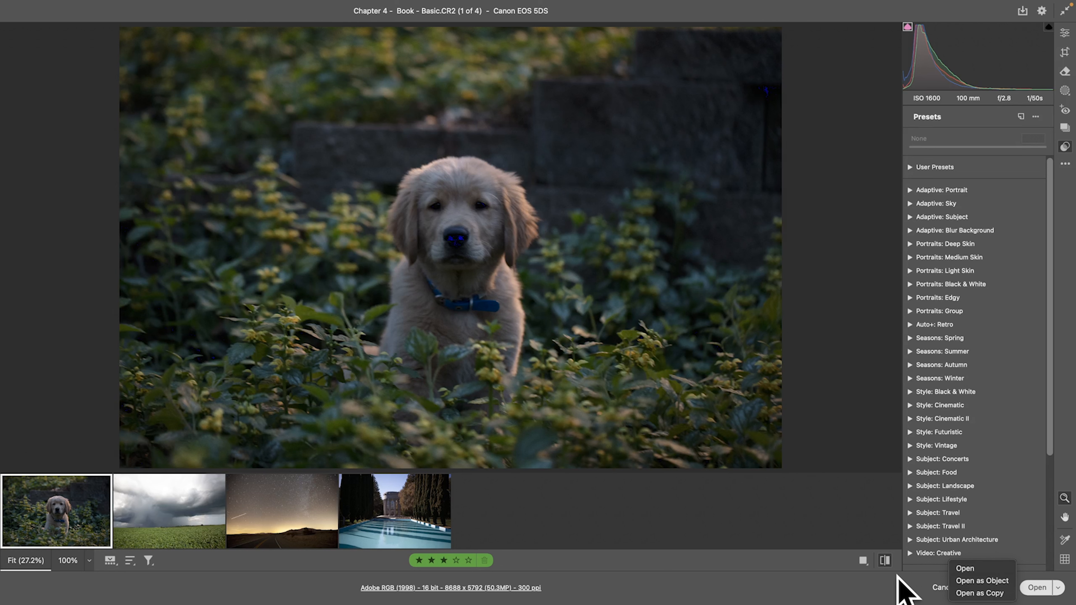
left_click(894, 589)
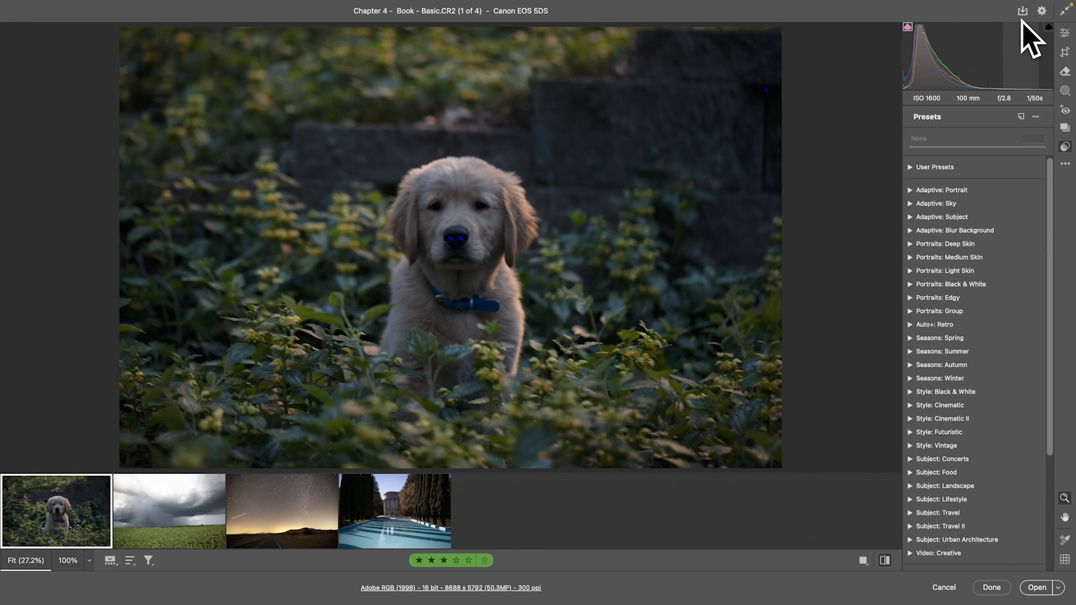
left_click(1022, 11)
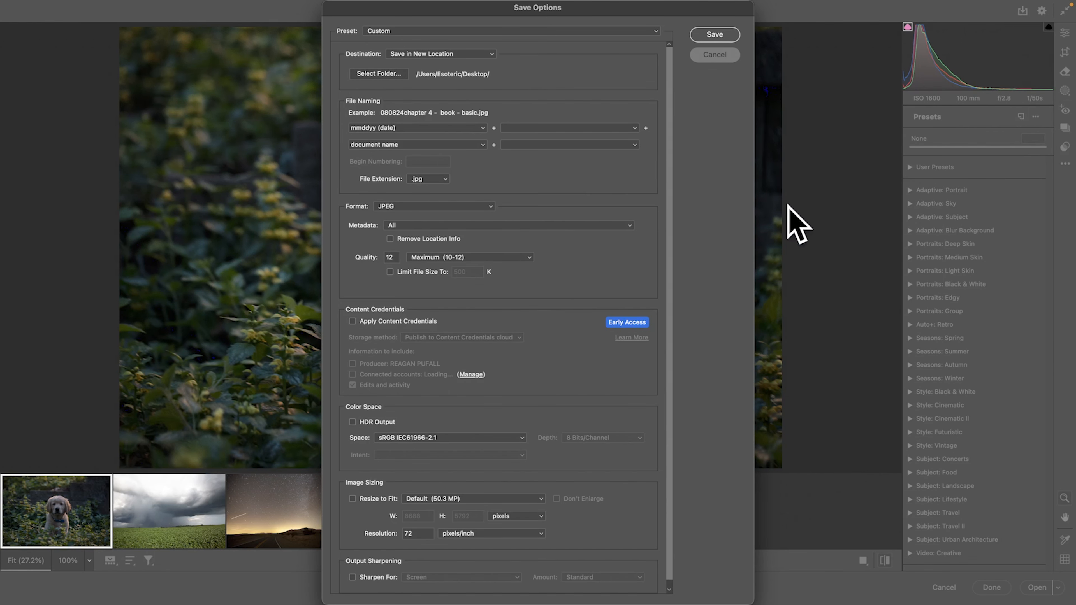
left_click(698, 34)
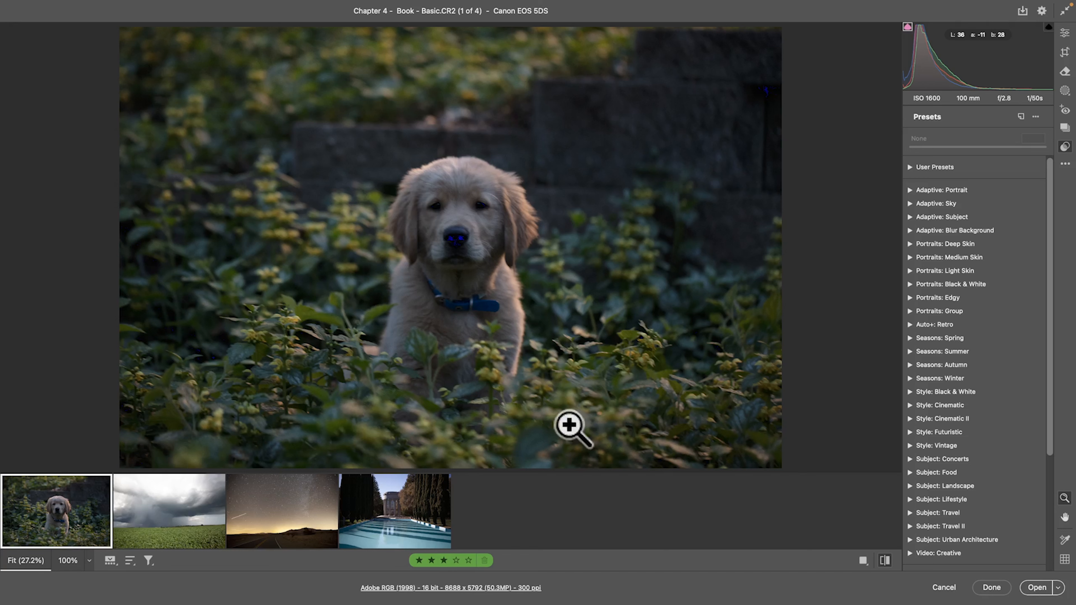
Open the workflow output settings and examine the available color spaces and bit depths
left_click(464, 587)
left_click(429, 143)
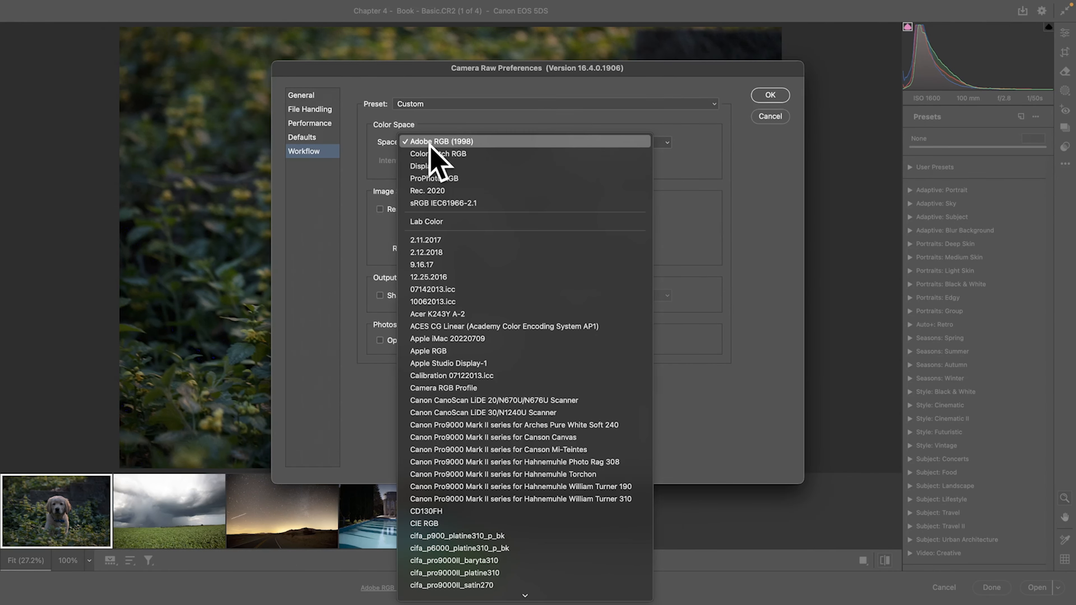
left_click(508, 144)
left_click(619, 144)
left_click(625, 143)
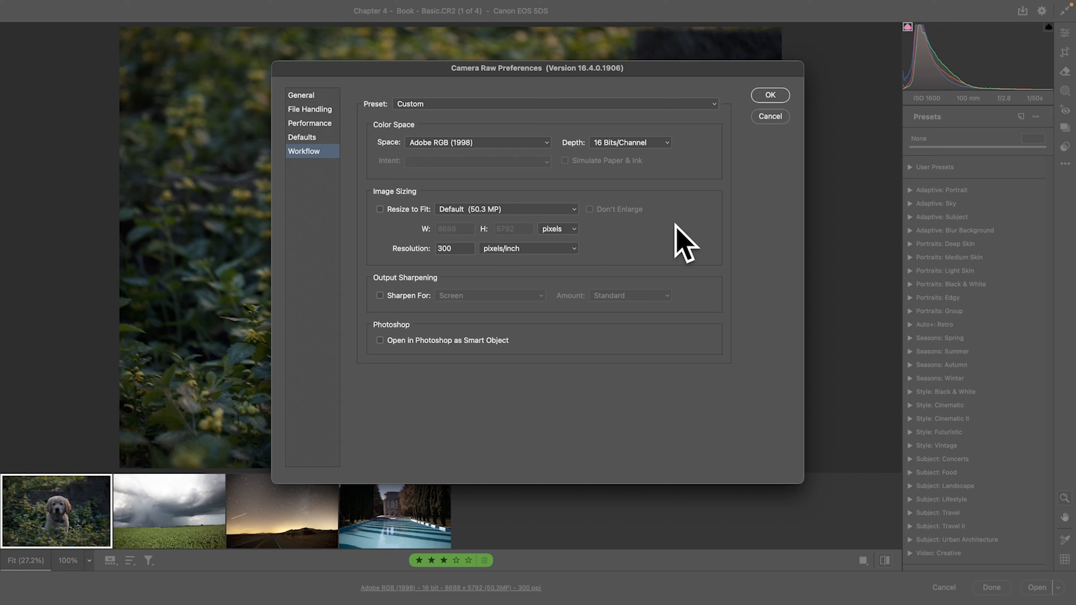
Try a depth of 8 Bits/Channel for the workflow output, return to 16 Bits/Channel, and review the depth options again
left_click(636, 143)
left_click(642, 141)
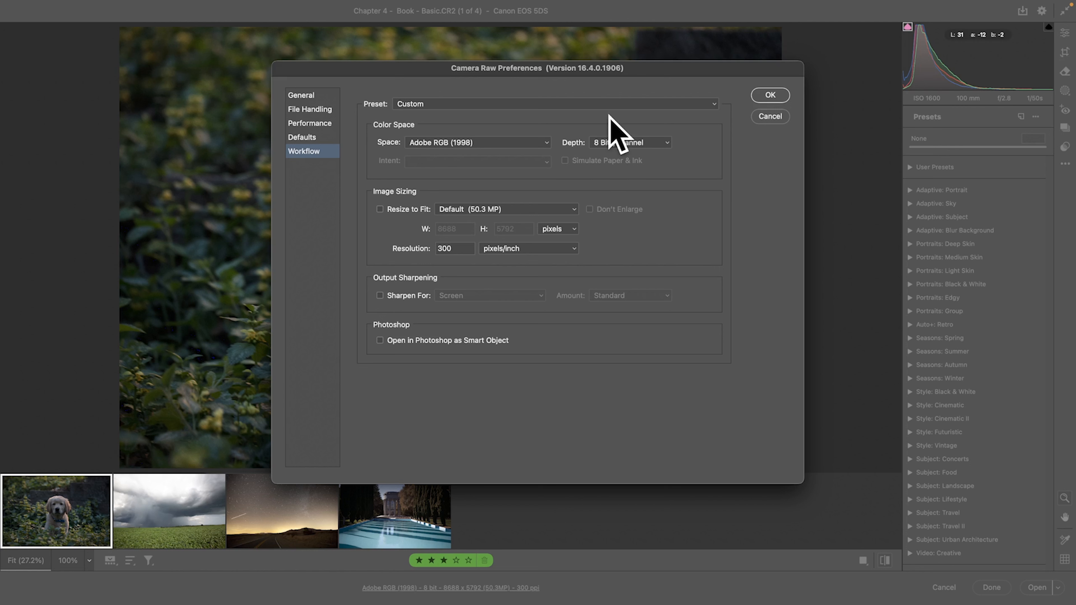
left_click(621, 142)
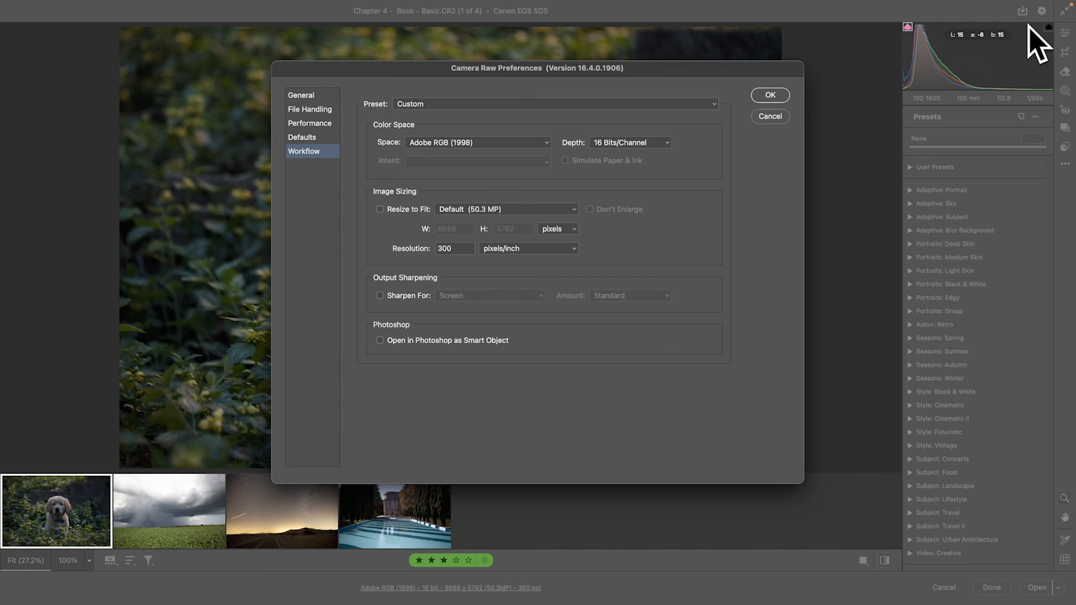
left_click(635, 142)
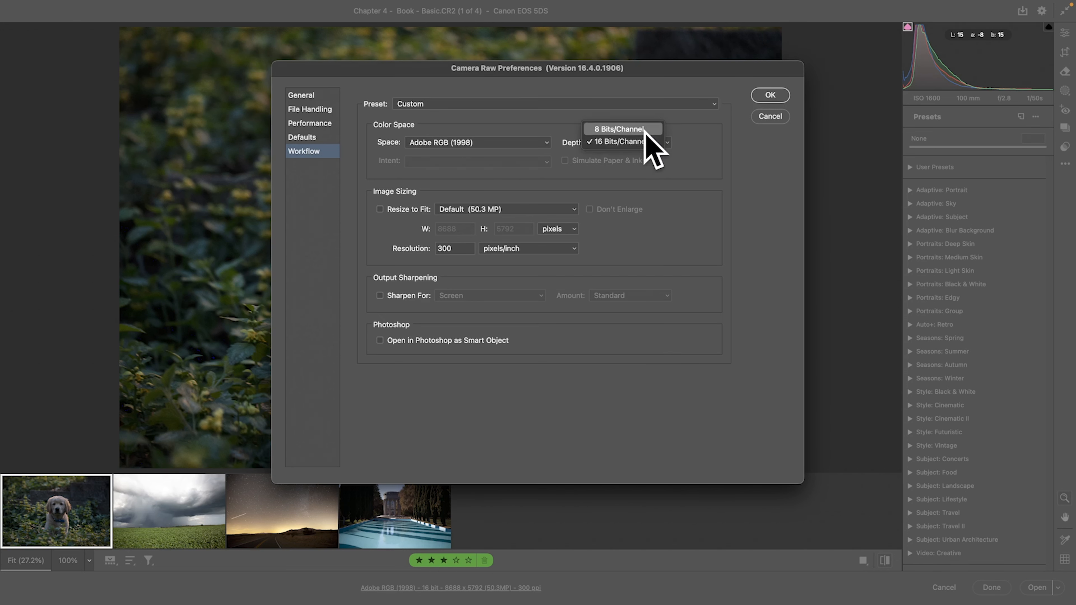
left_click(644, 142)
left_click(655, 145)
left_click(655, 157)
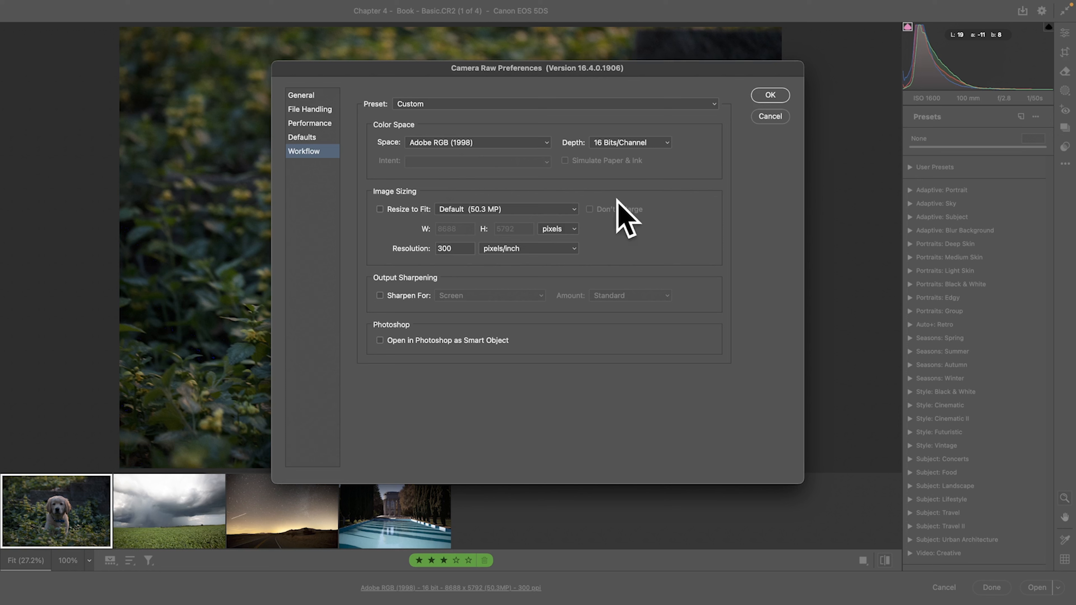
Keep Adobe RGB (1998) as the output color space and accept the workflow settings
left_click(480, 143)
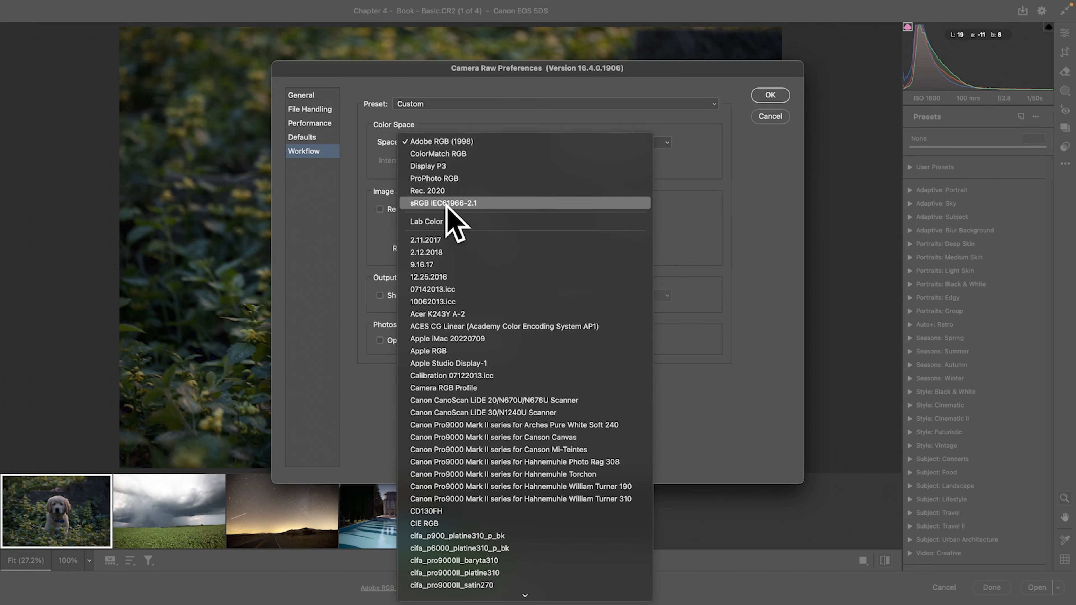
left_click(449, 142)
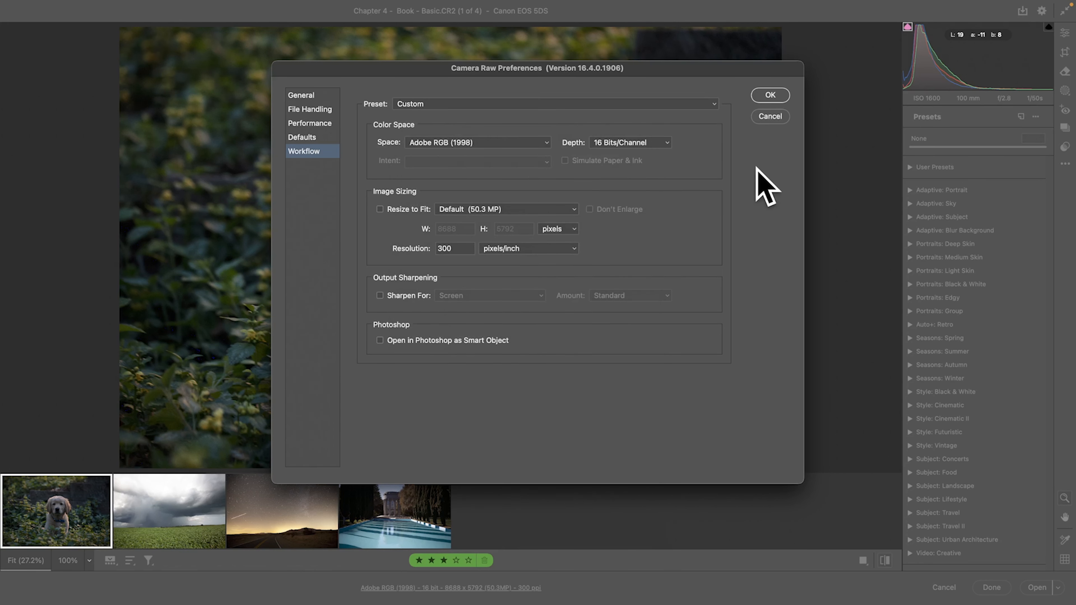
left_click(770, 96)
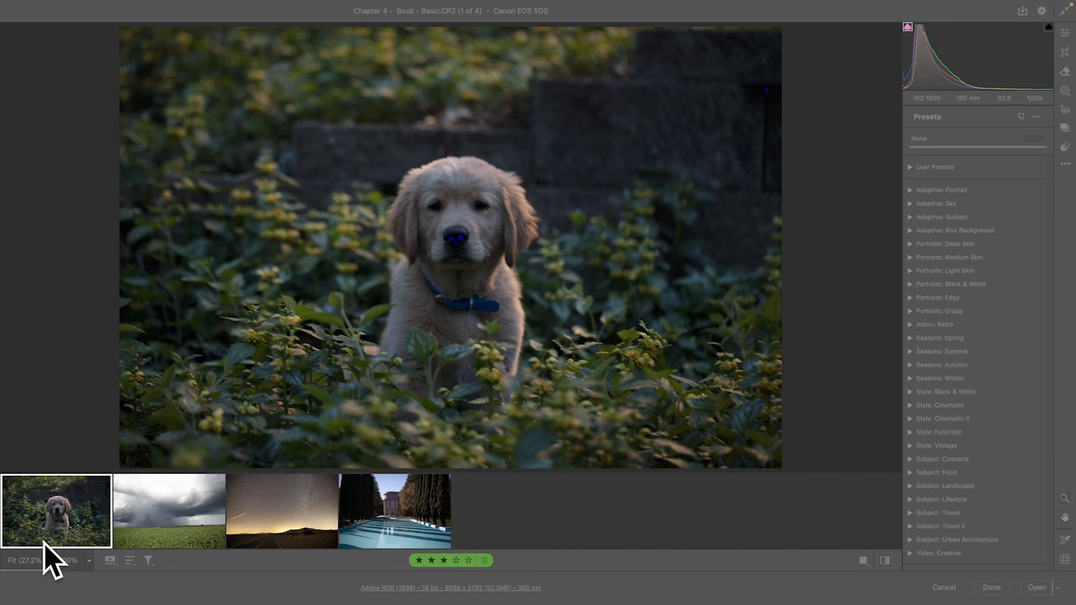
Return to the puppy photo's edit controls, show the clipping warnings, and expand the Light settings
left_click(1064, 33)
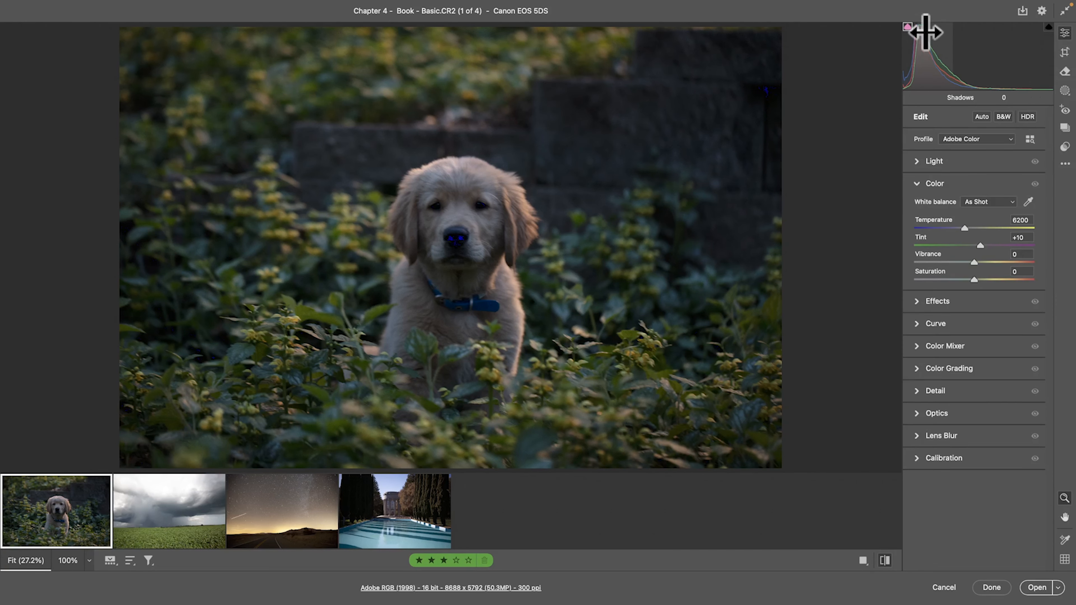
left_click(908, 27)
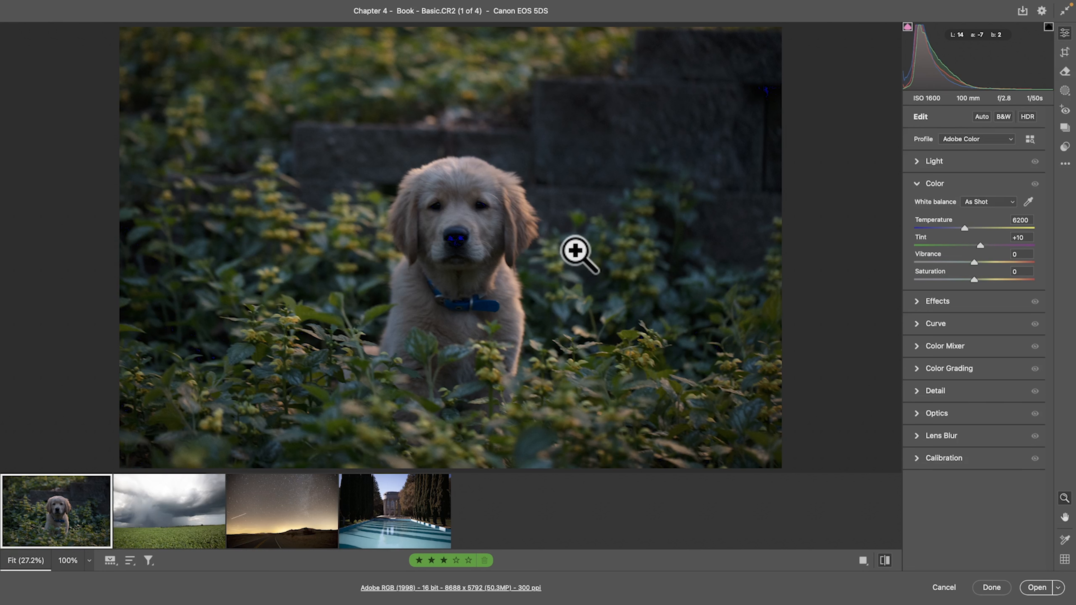
left_click(915, 301)
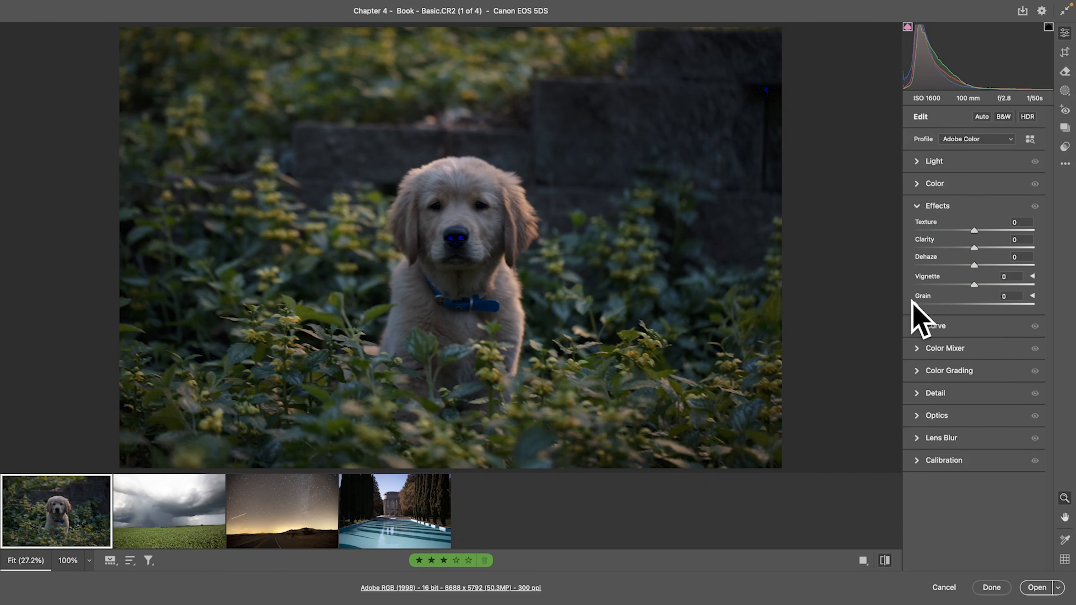
left_click(929, 161)
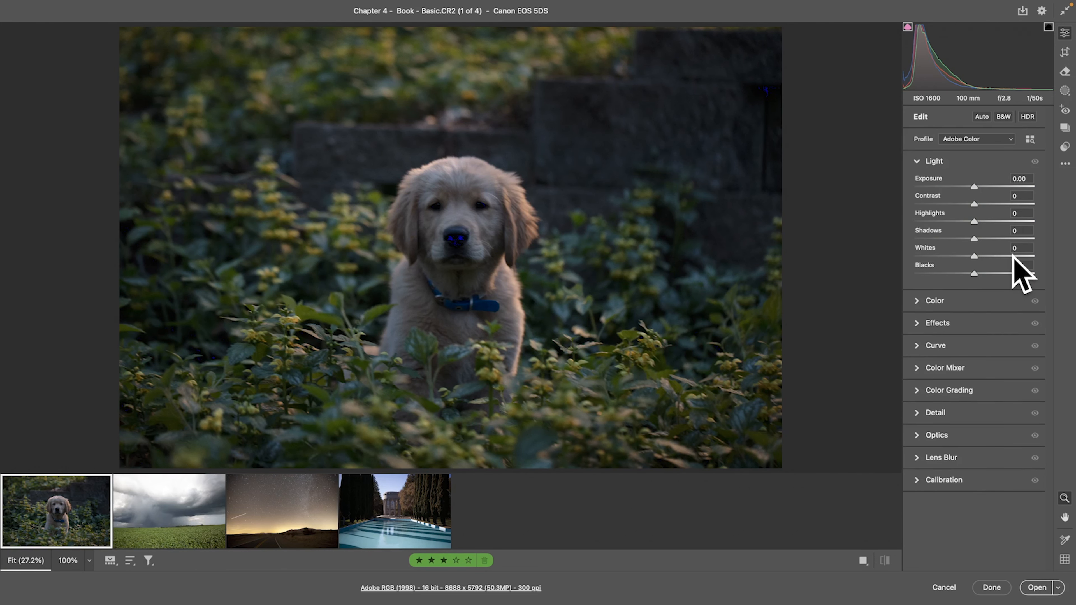
Try Whites at +100 on the puppy photo and toggle the highlight clipping warning repeatedly to compare
left_click_drag(1013, 256, 1035, 257)
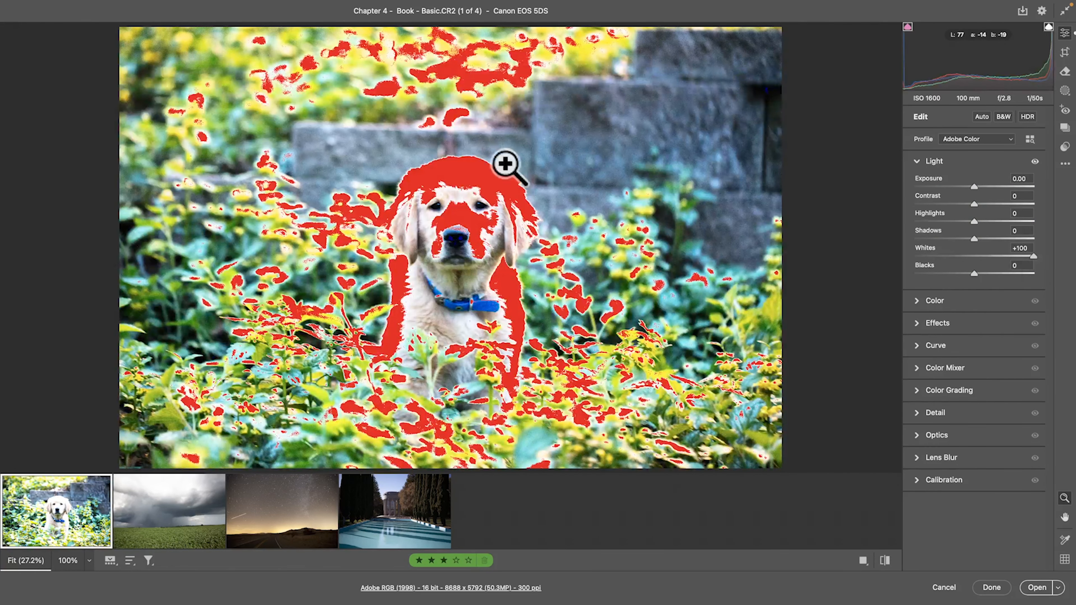
left_click(1049, 27)
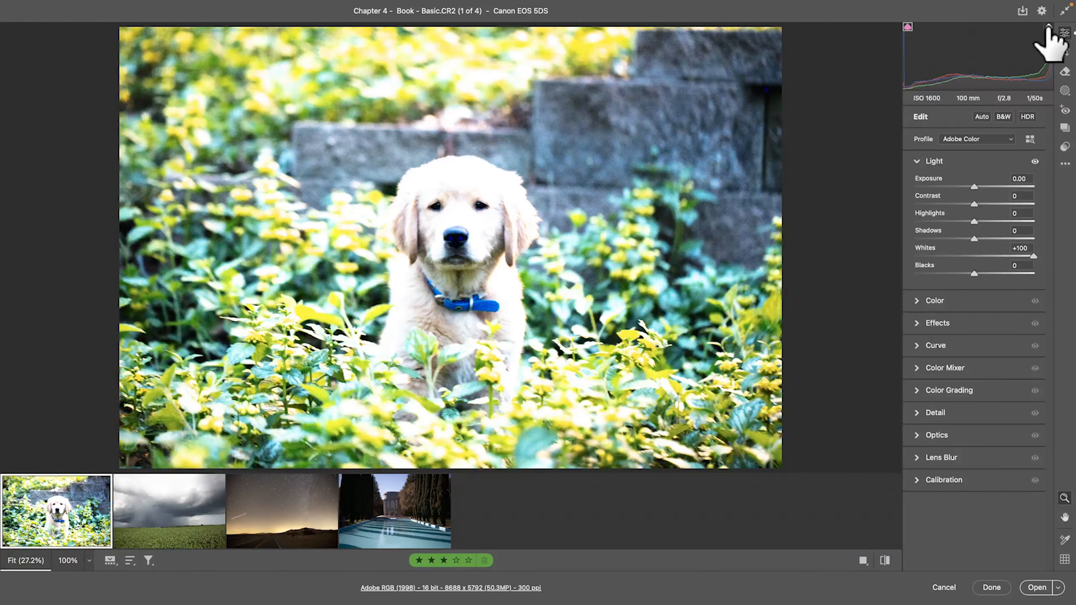
left_click(1048, 27)
left_click(1049, 27)
left_click(1049, 27)
left_click(1049, 27)
left_click(1048, 27)
Lower Whites to +60, inspect the puppy's face, and undo the Whites changes
left_click_drag(1034, 256, 1010, 257)
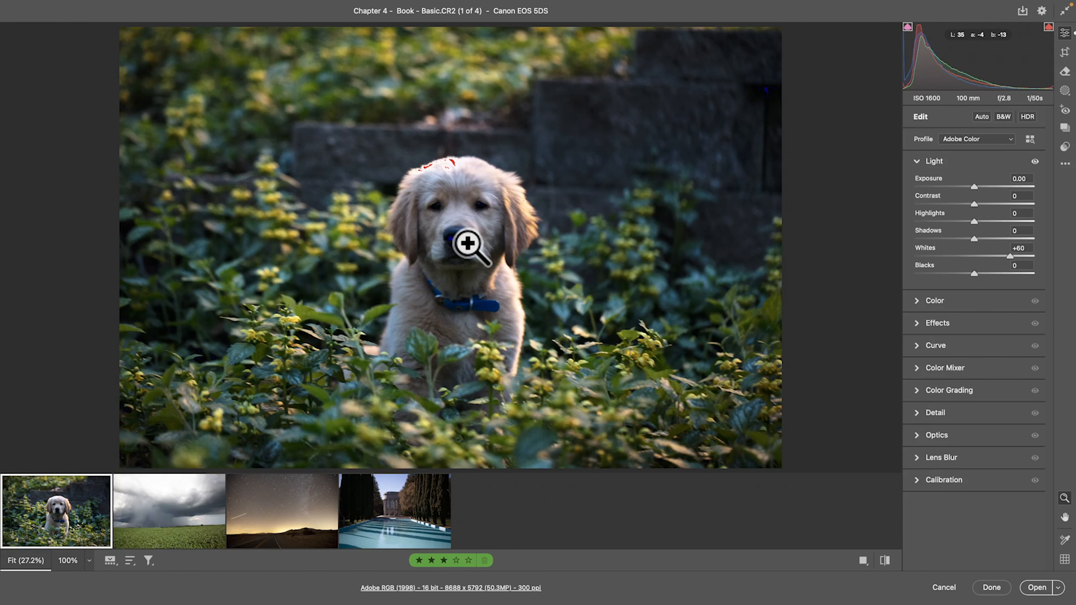
left_click_drag(431, 206, 471, 257)
key("super+z")
key("super+z")
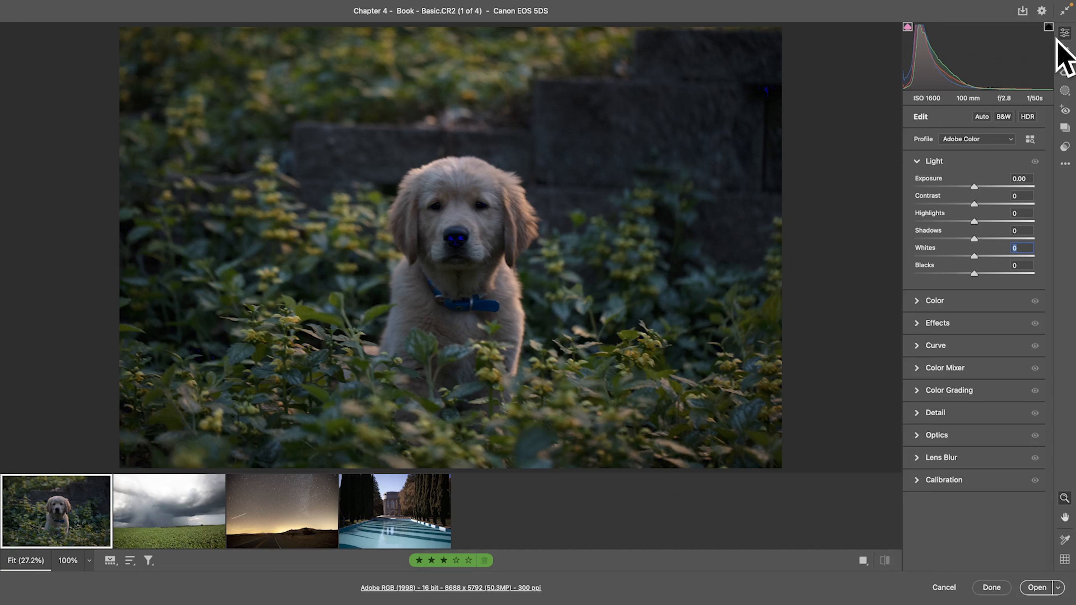
Set the puppy photo's Exposure to +0.75 in the Light settings
left_click(917, 161)
left_click(918, 166)
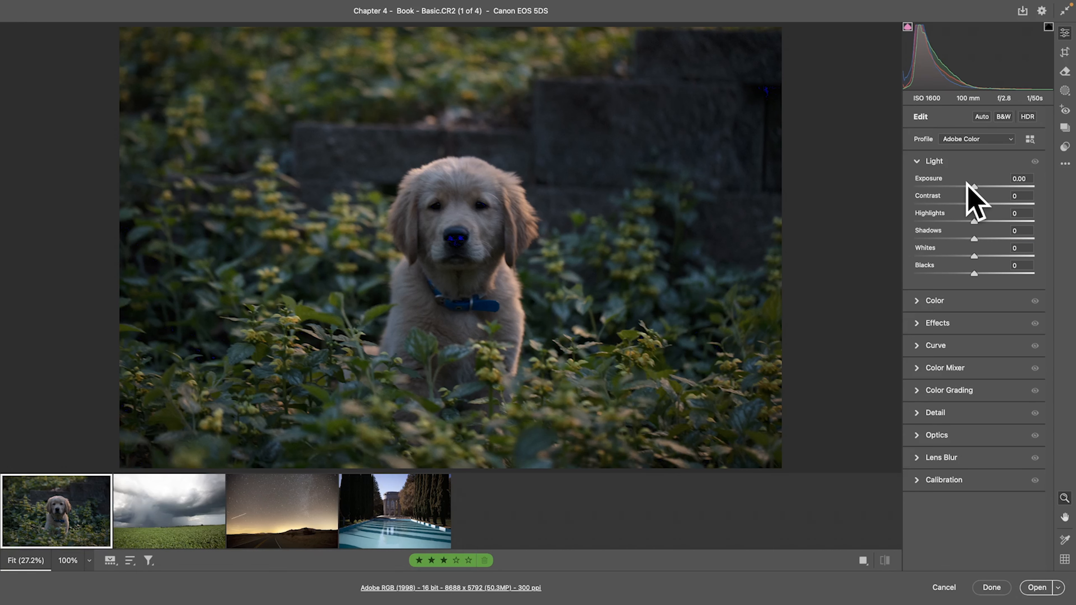
left_click(1020, 179)
type(".75")
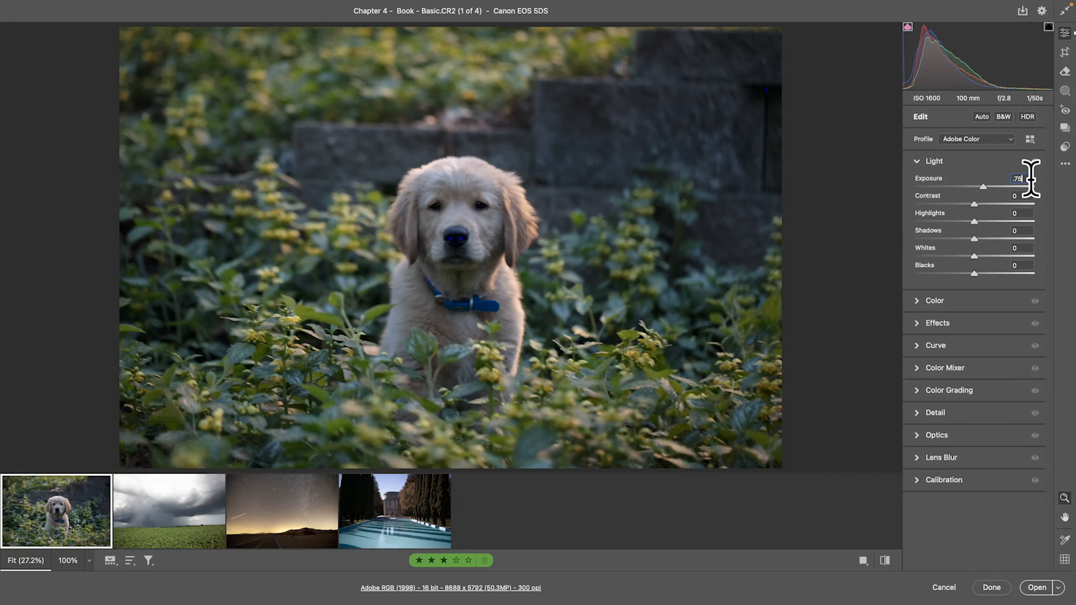
mouse_move(981, 183)
left_mouse_down()
mouse_move(1023, 186)
mouse_move(977, 184)
left_mouse_up()
left_click_drag(977, 184, 970, 184)
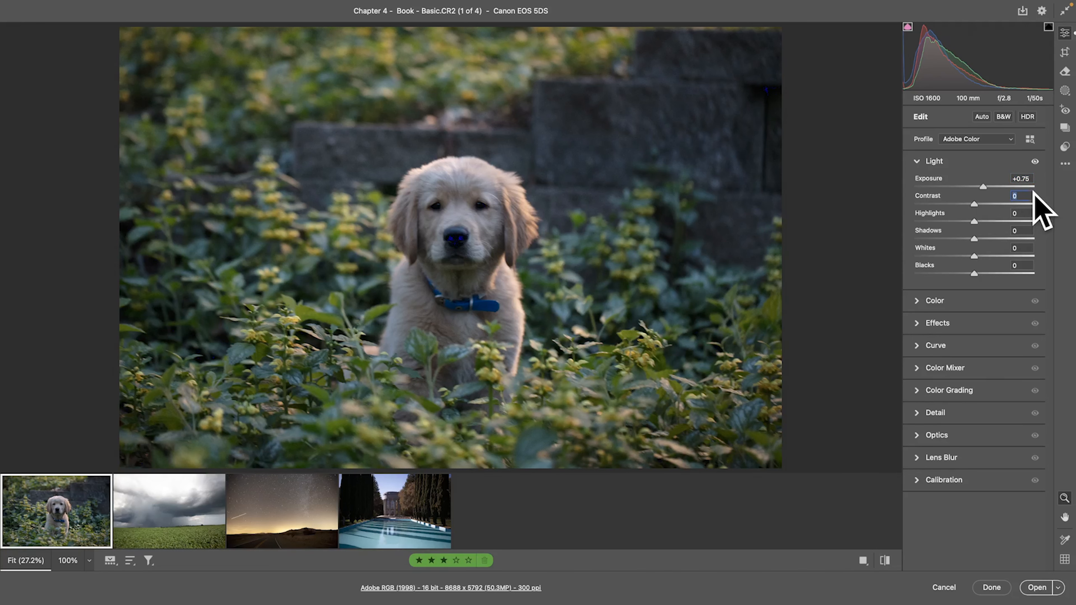
Try Contrast at -47 and Exposure at +1.40 on the puppy photo, and undo both changes
left_click(1022, 196)
left_click_drag(971, 203, 946, 202)
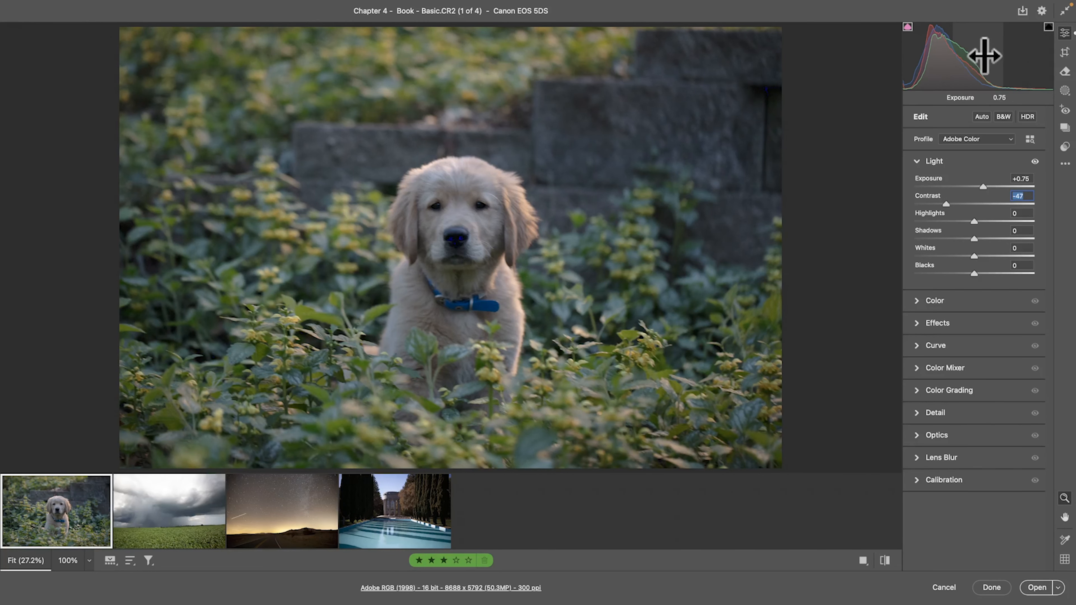
left_click_drag(966, 60, 980, 60)
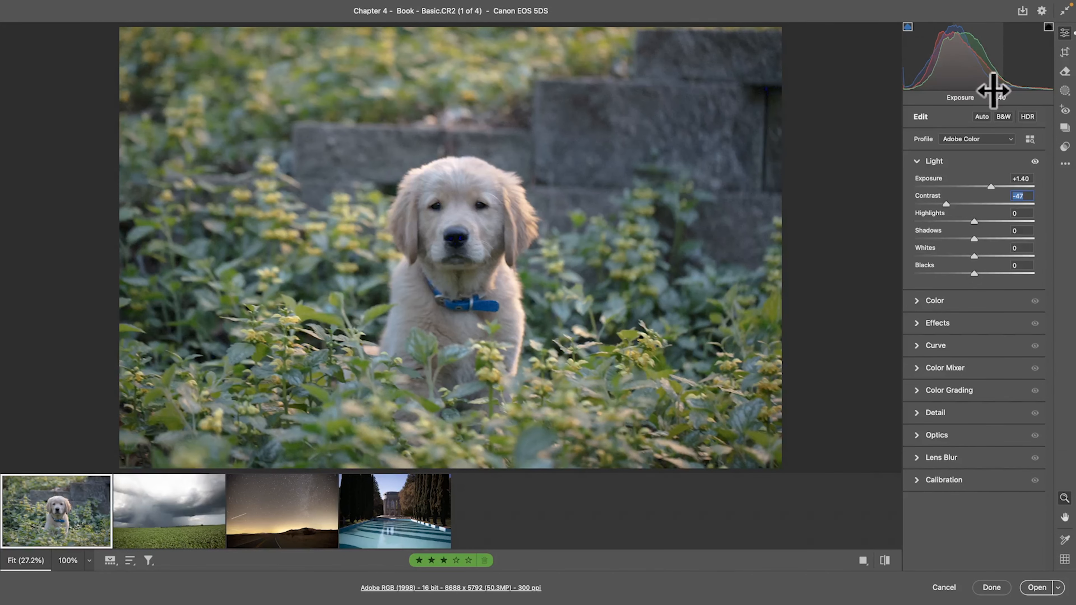
key("super+z")
key("super+z")
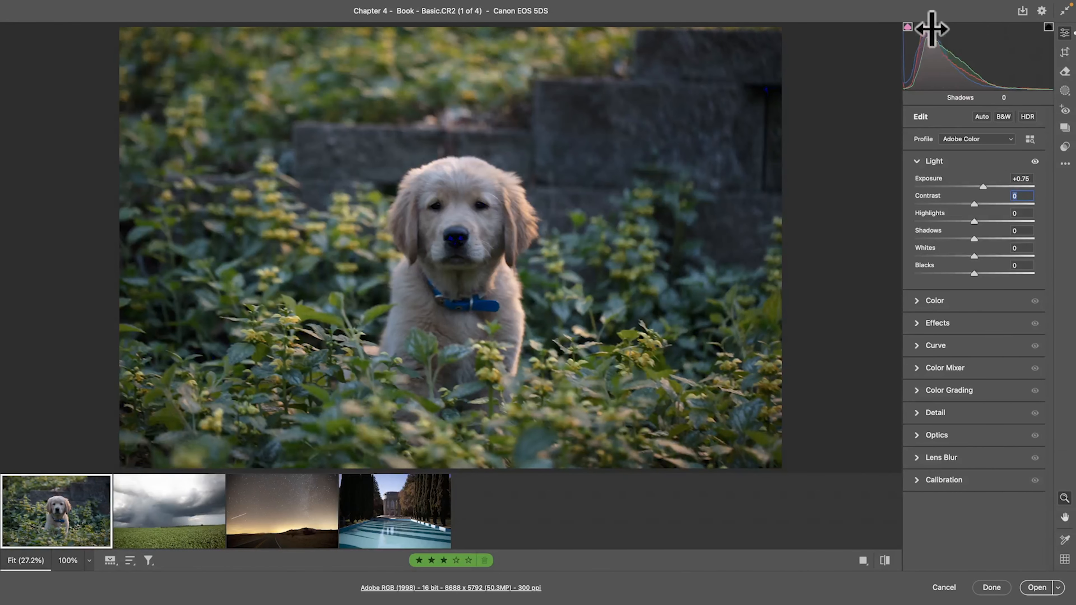
Try raising the Exposure to 1.77 directly in the histogram, and undo the change
left_click_drag(935, 60, 961, 59)
key("super+z")
key("super+z")
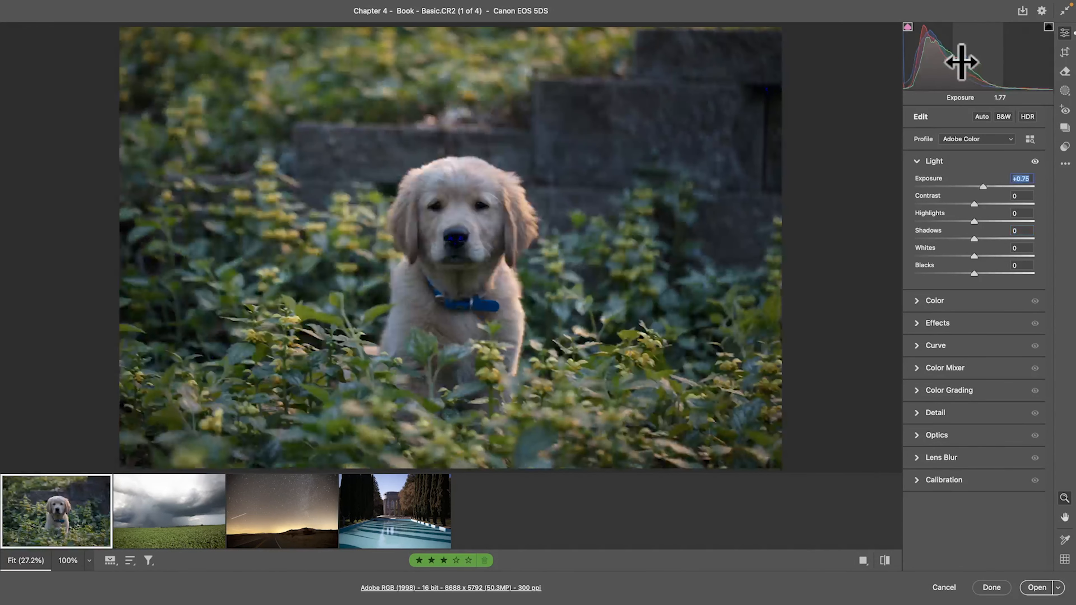
Set the puppy photo's Contrast to +5
left_click_drag(974, 197, 1026, 207)
double_click(1022, 204)
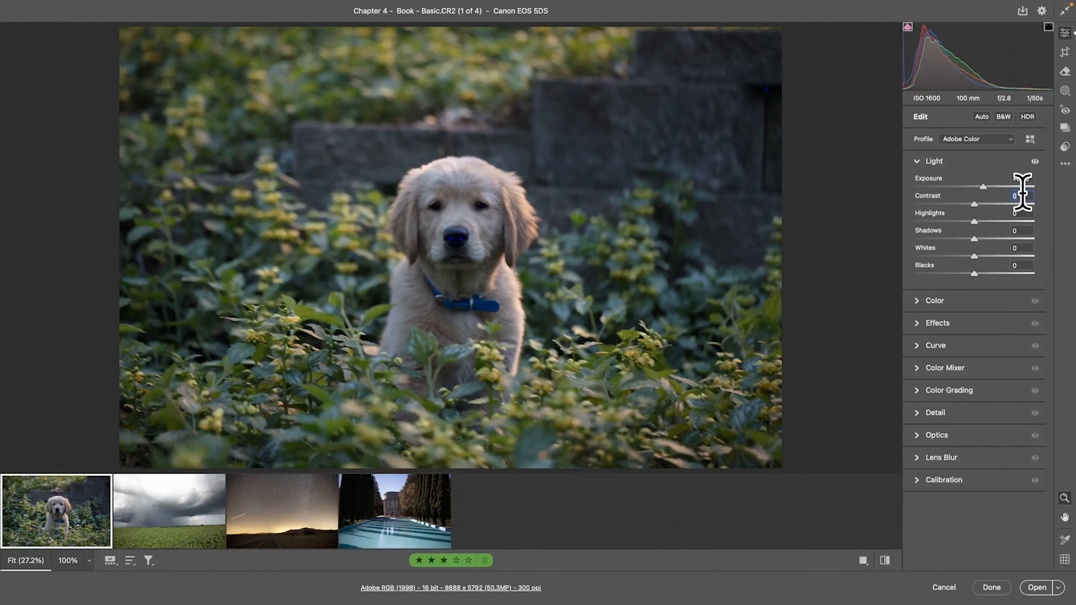
type("5")
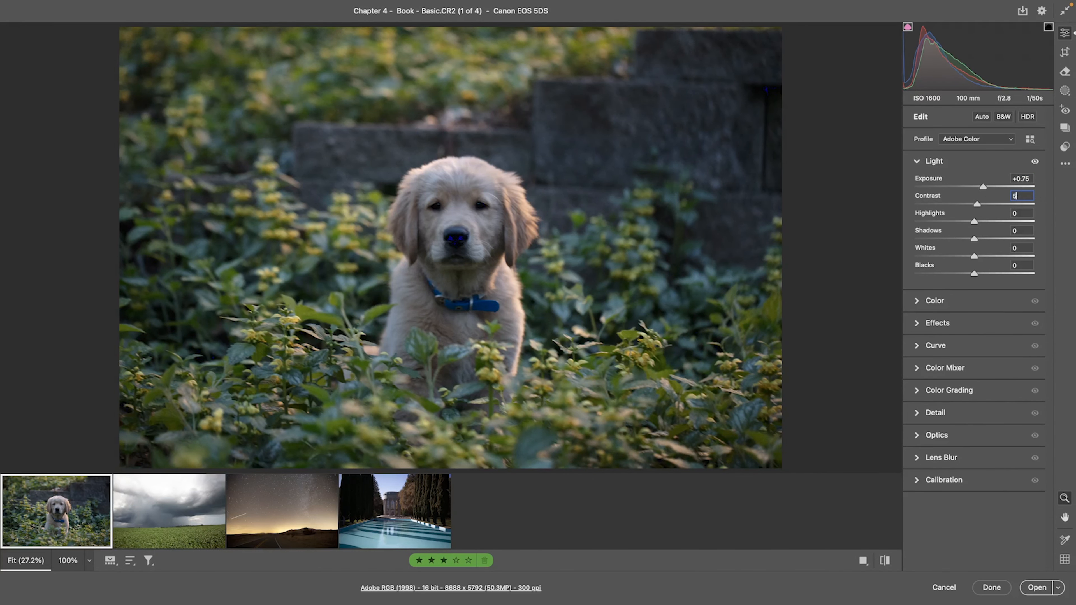
Leave Highlights at 0 and set Shadows to +20 and Whites to +30
left_click(1020, 213)
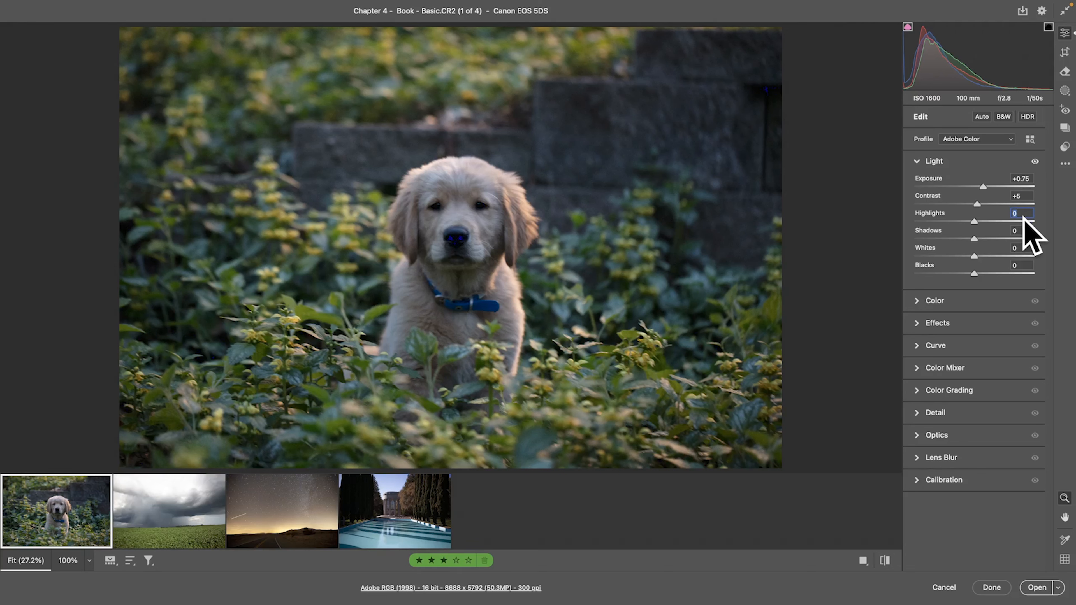
left_click(1022, 231)
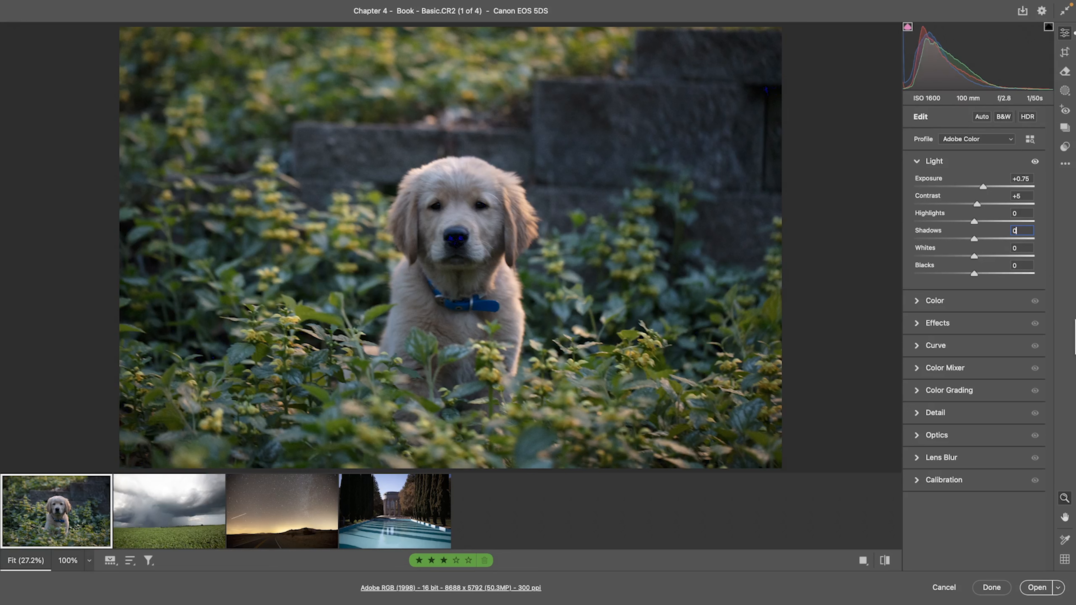
type("20")
type("30")
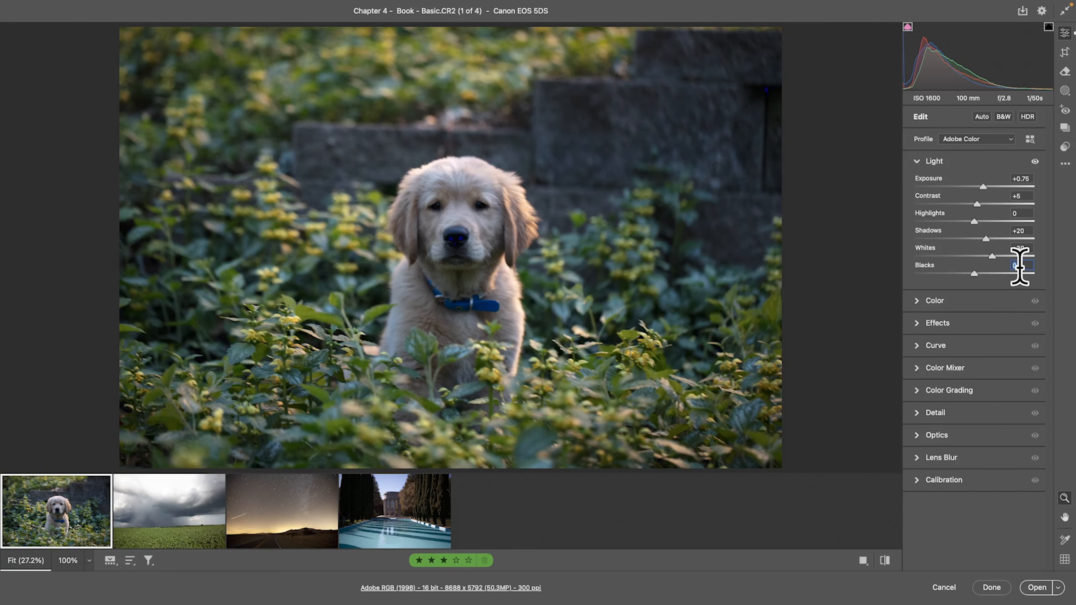
Compare the puppy photo with and without the Light adjustments by switching repeatedly between the default and current settings
left_click(884, 561)
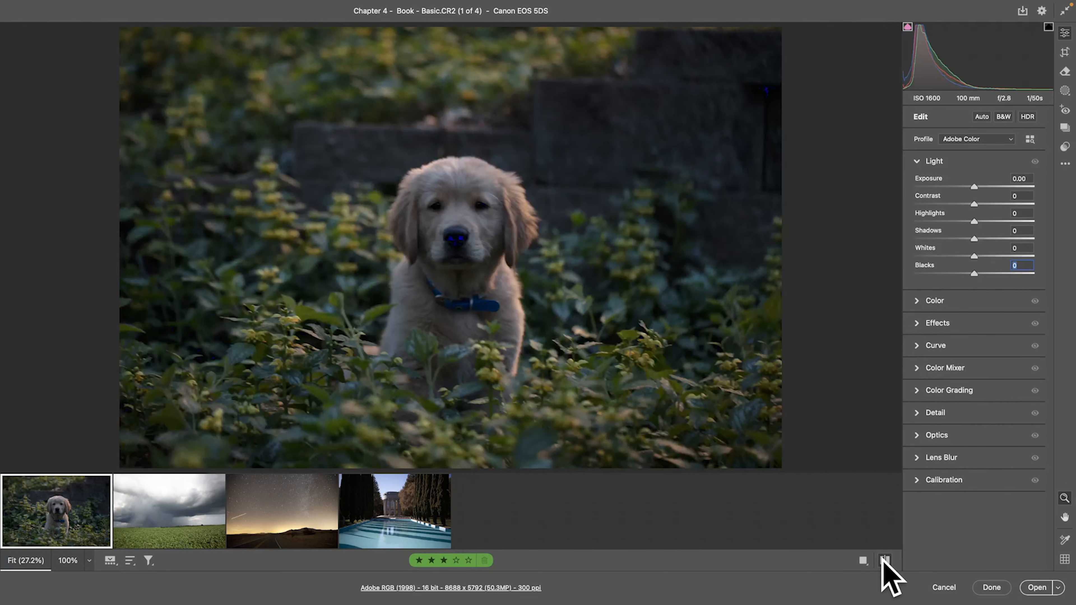
left_click(883, 560)
left_click(883, 561)
left_click(883, 561)
left_click(883, 560)
left_click(884, 561)
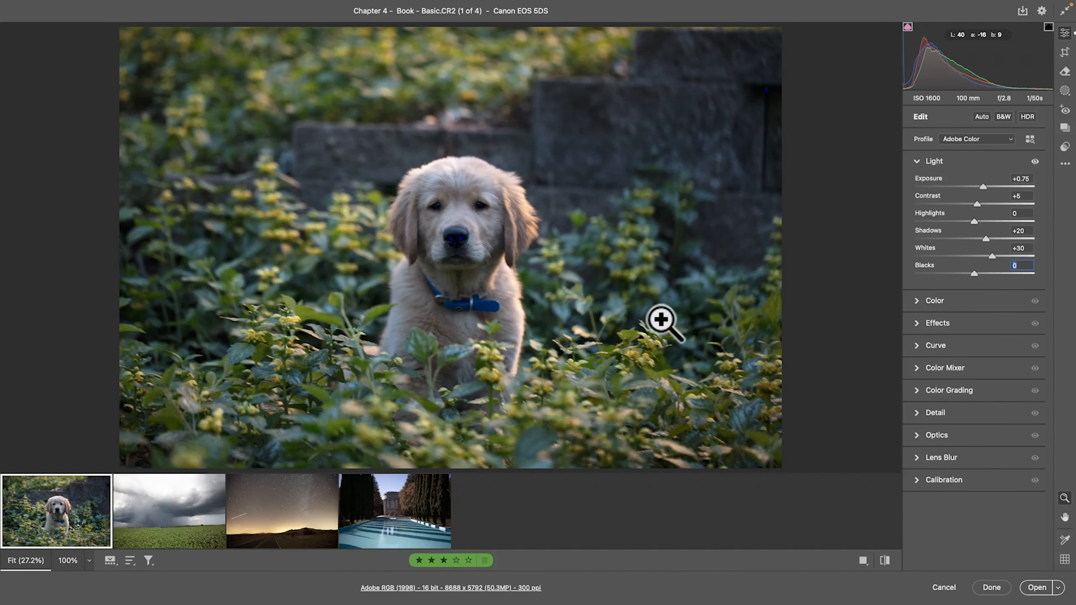
Collapse the Light settings and expand the Color settings for the puppy photo
left_click(917, 161)
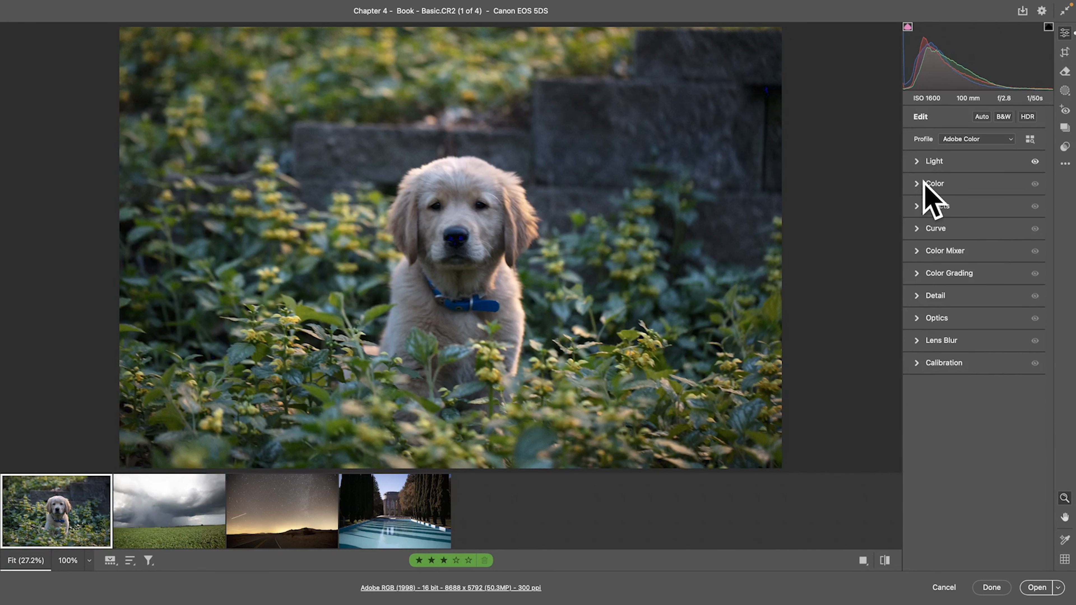
left_click(919, 183)
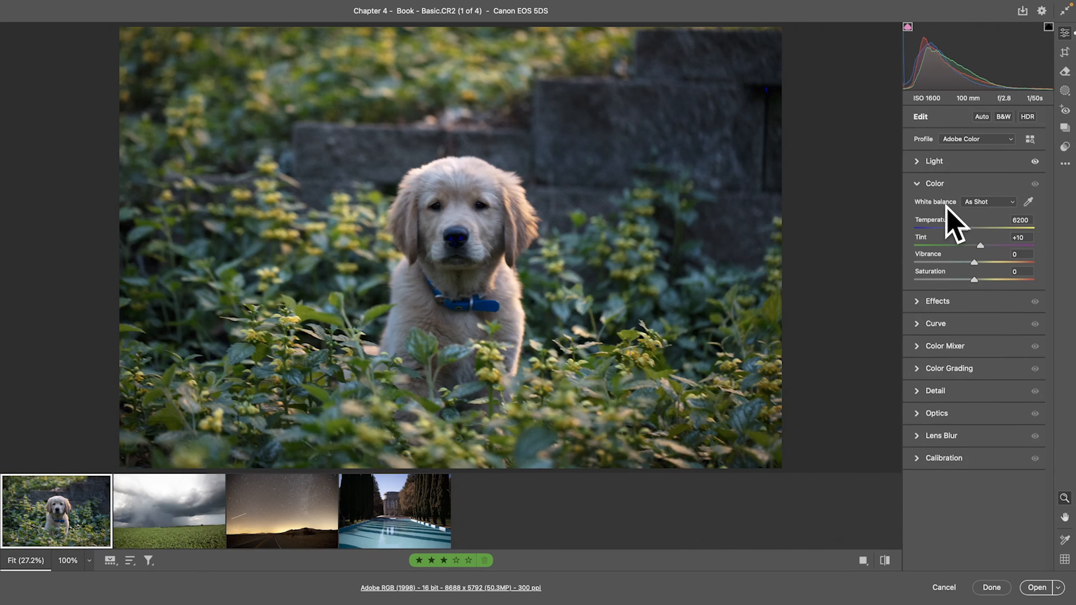
Try shifting the puppy photo's Temperature and Tint, and undo the color changes
left_click_drag(969, 223, 986, 249)
key("super+z")
key("super+z")
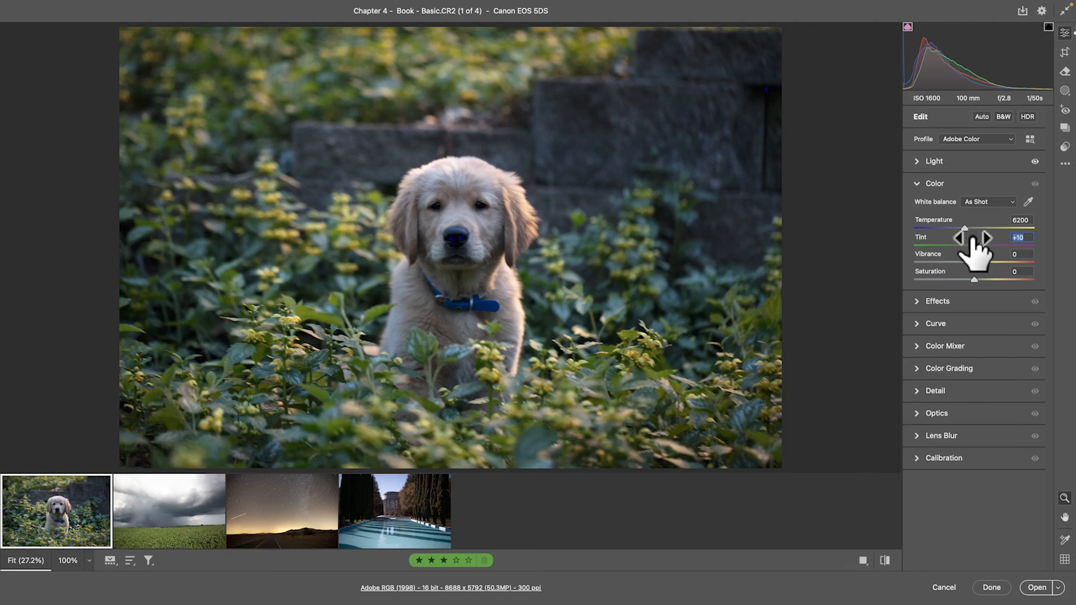
Warm the puppy photo by setting Temperature to 9100 and Tint to +15
left_click(1022, 222)
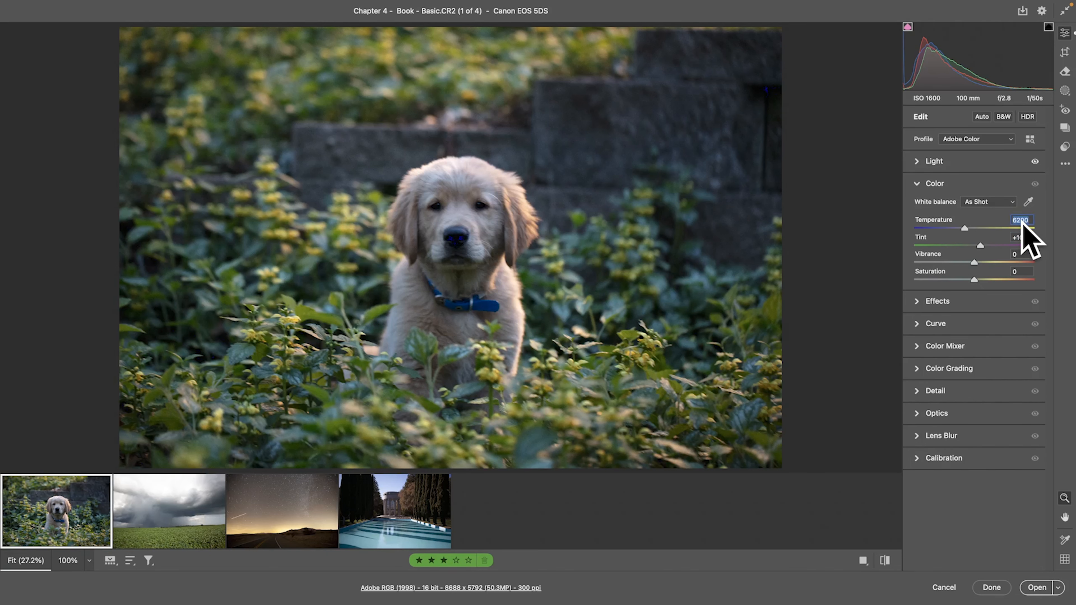
type("9100")
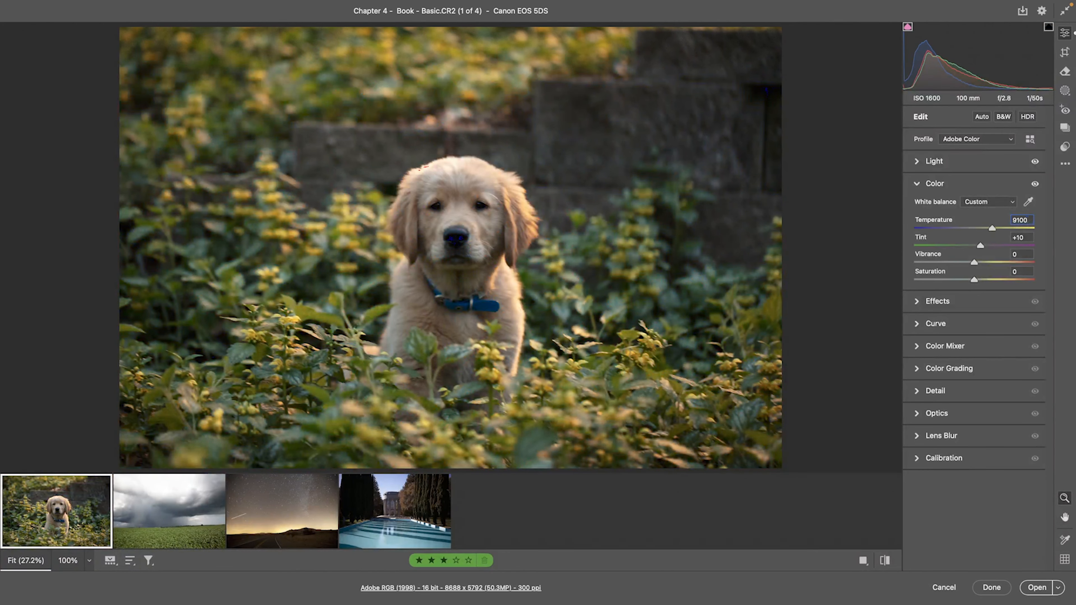
key("Tab")
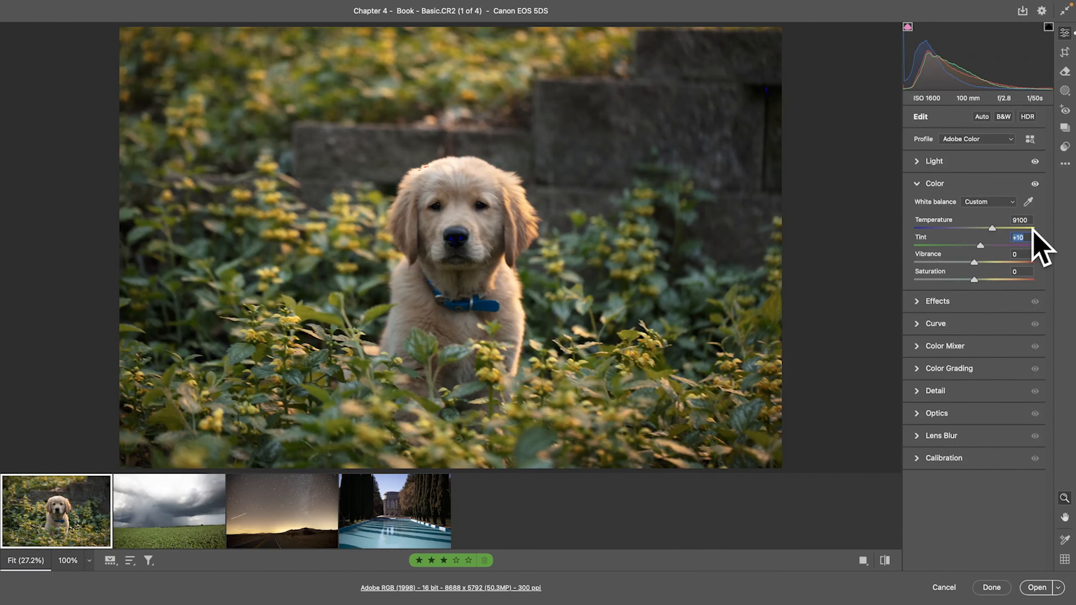
type("15")
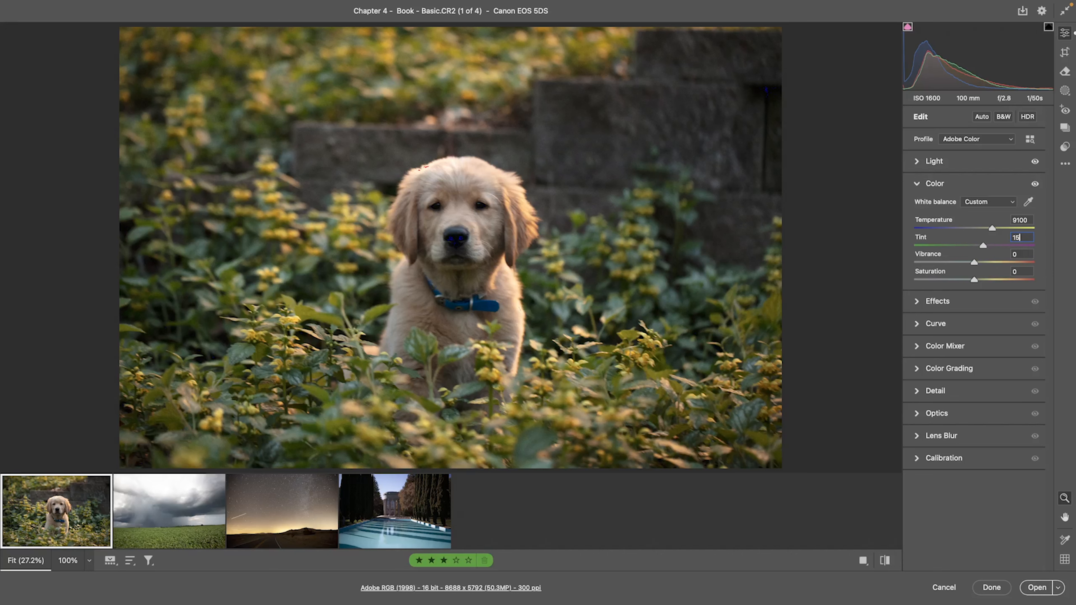
Test stronger Vibrance and Saturation on the puppy photo, leaving Vibrance at +5 and Saturation at 0
left_click(1020, 254)
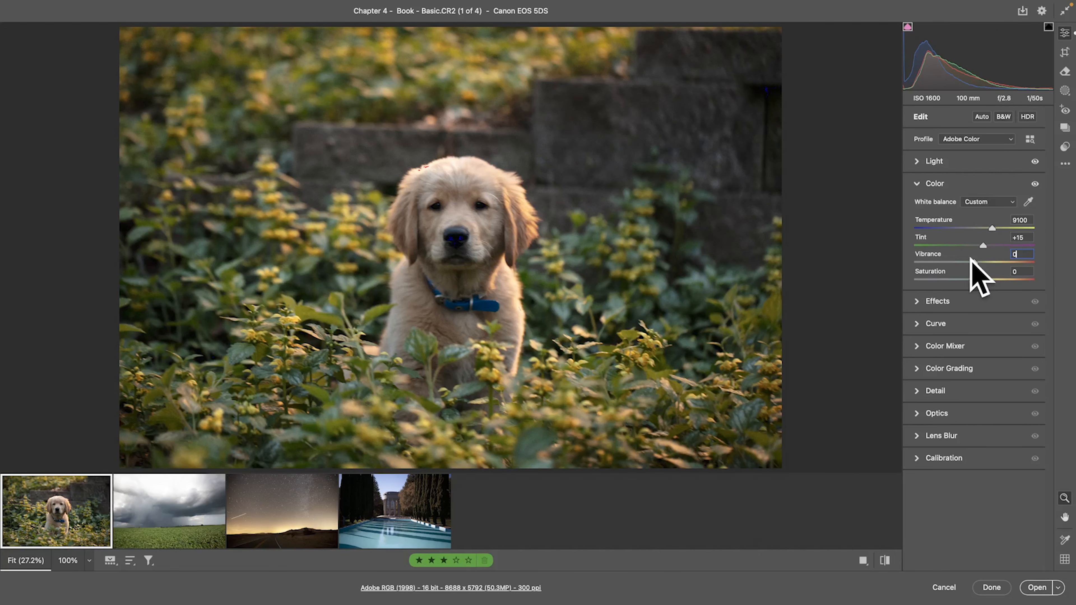
left_click_drag(973, 261, 992, 287)
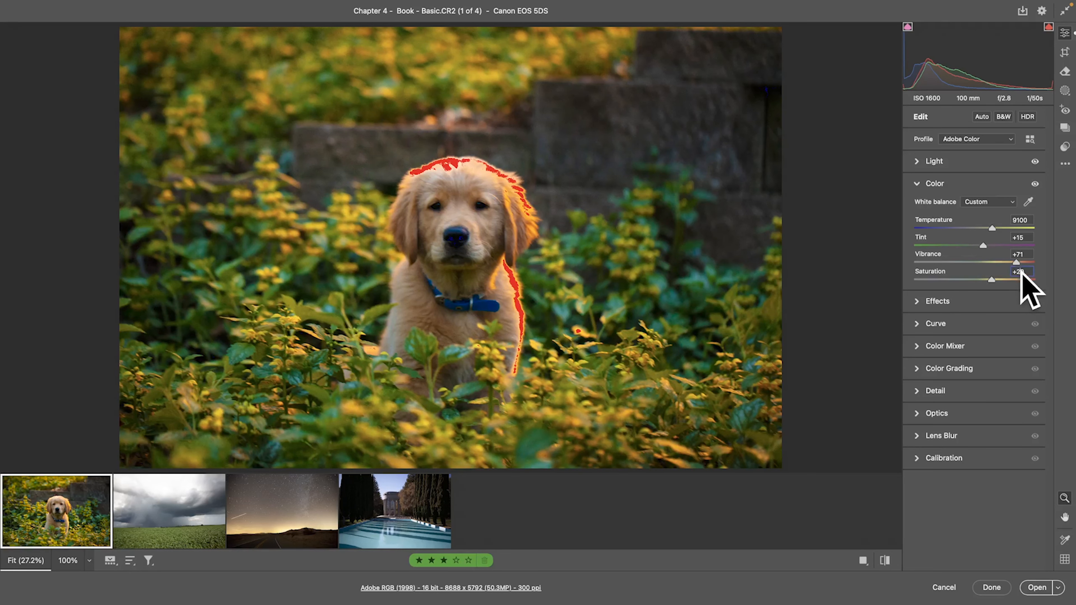
type("0")
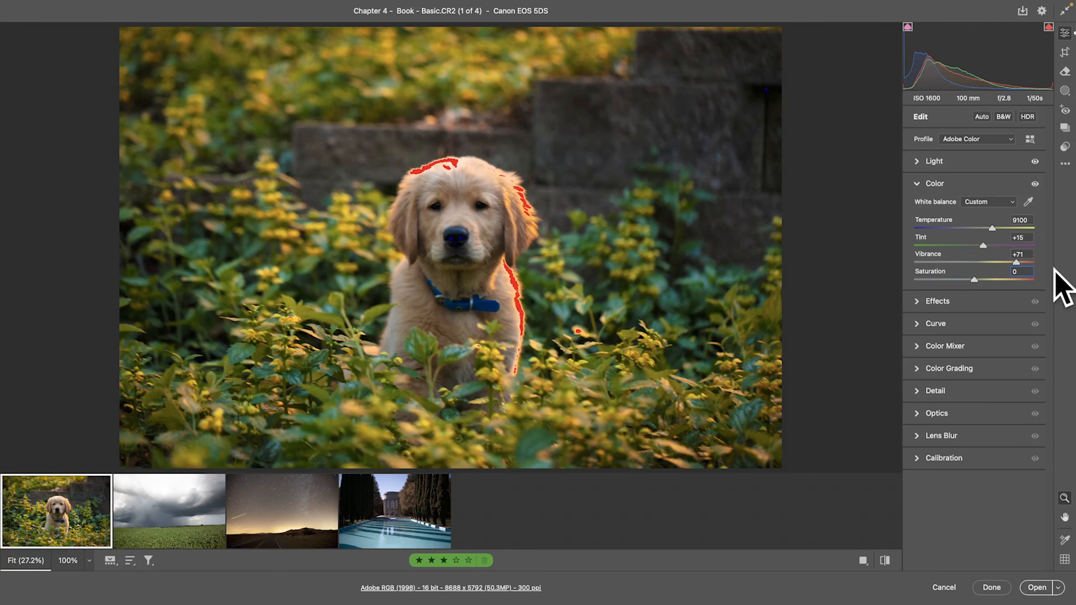
left_click(1029, 255)
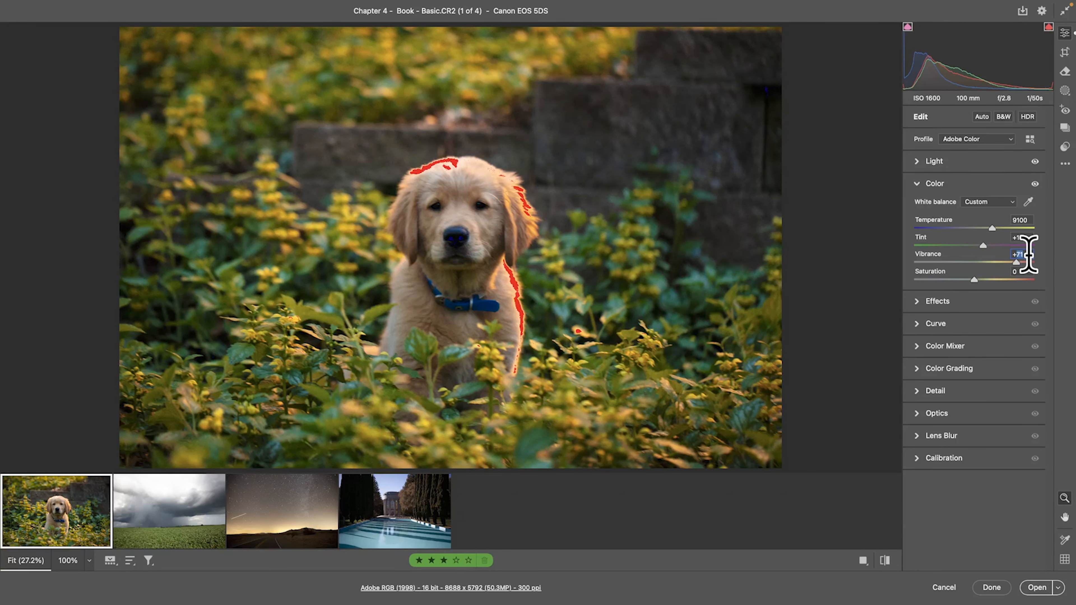
type("+8")
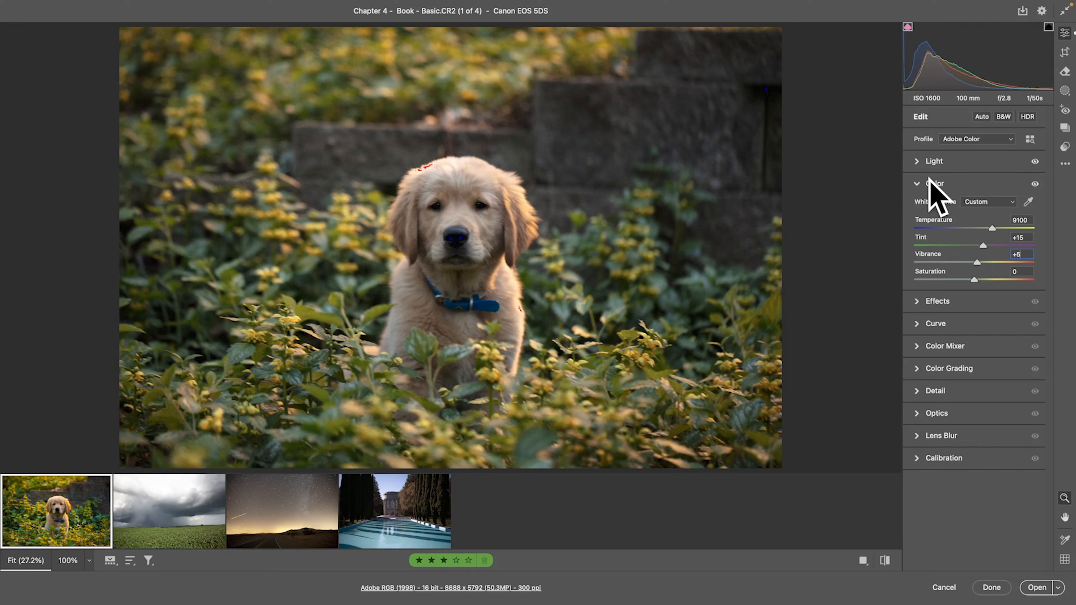
In the Effects settings, test Texture and leave it at 0, and set Clarity to +5
left_click(916, 184)
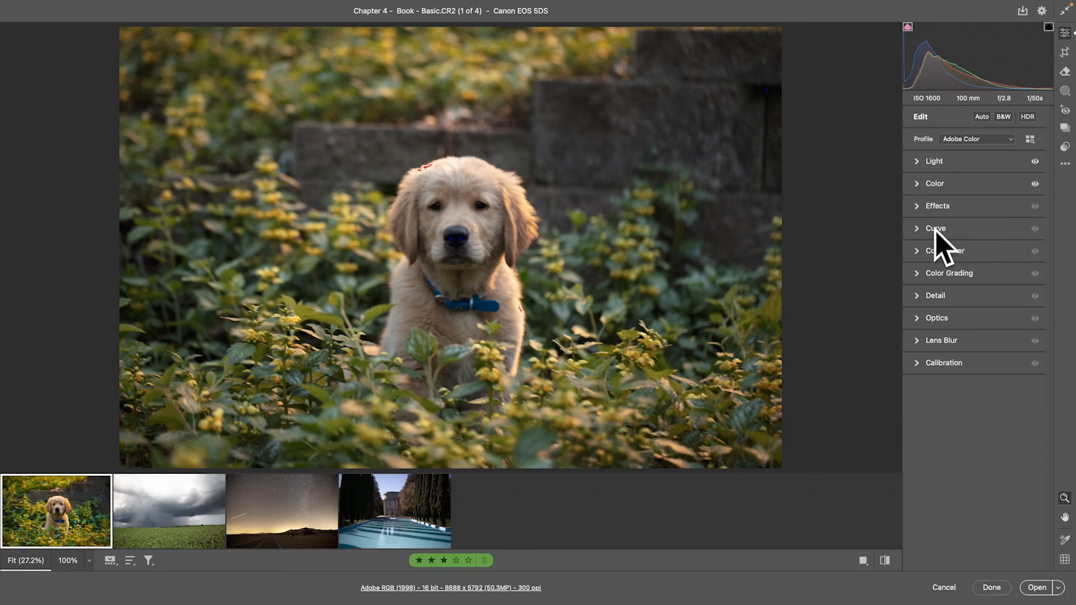
left_click(917, 206)
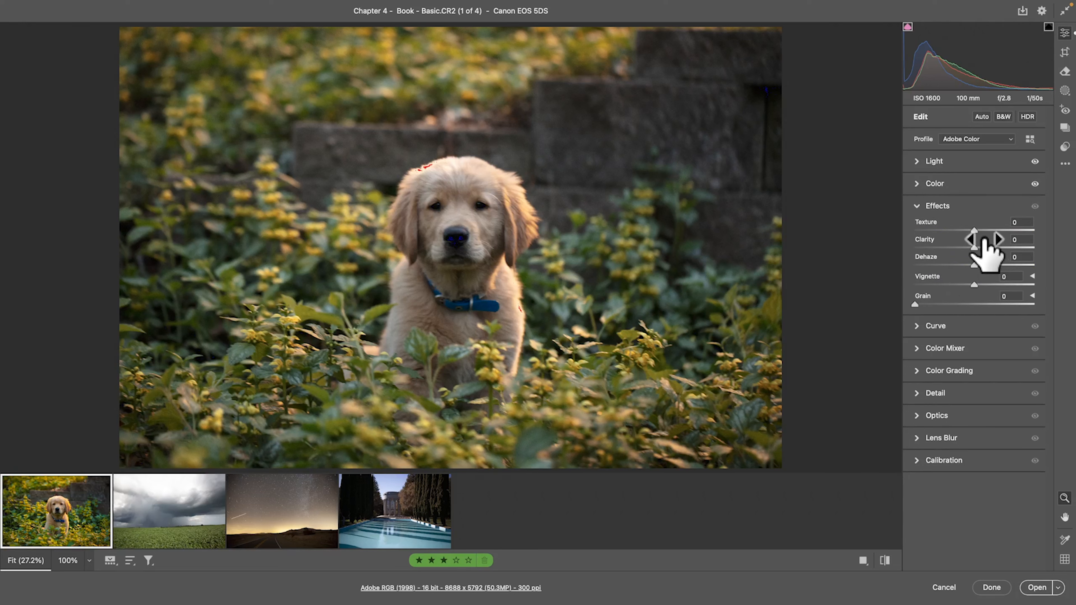
left_click_drag(973, 229, 1075, 232)
left_click(1021, 223)
left_click_drag(974, 247, 1037, 265)
left_click(1028, 240)
type("5")
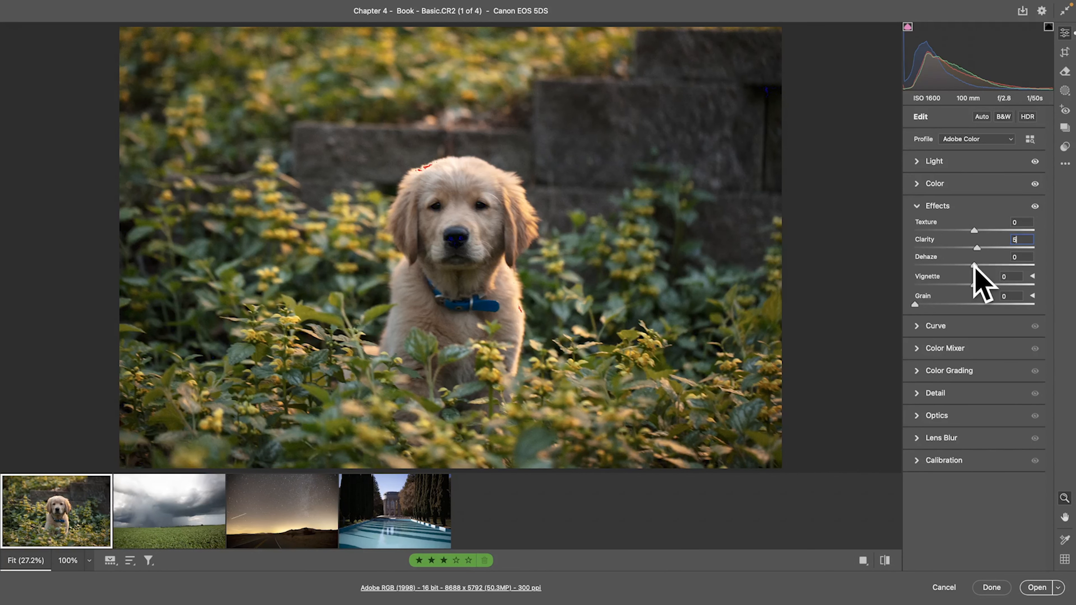
Try raising Dehaze and Vignette on the puppy photo, and reset both to 0
left_click_drag(973, 265, 999, 265)
left_click(1020, 257)
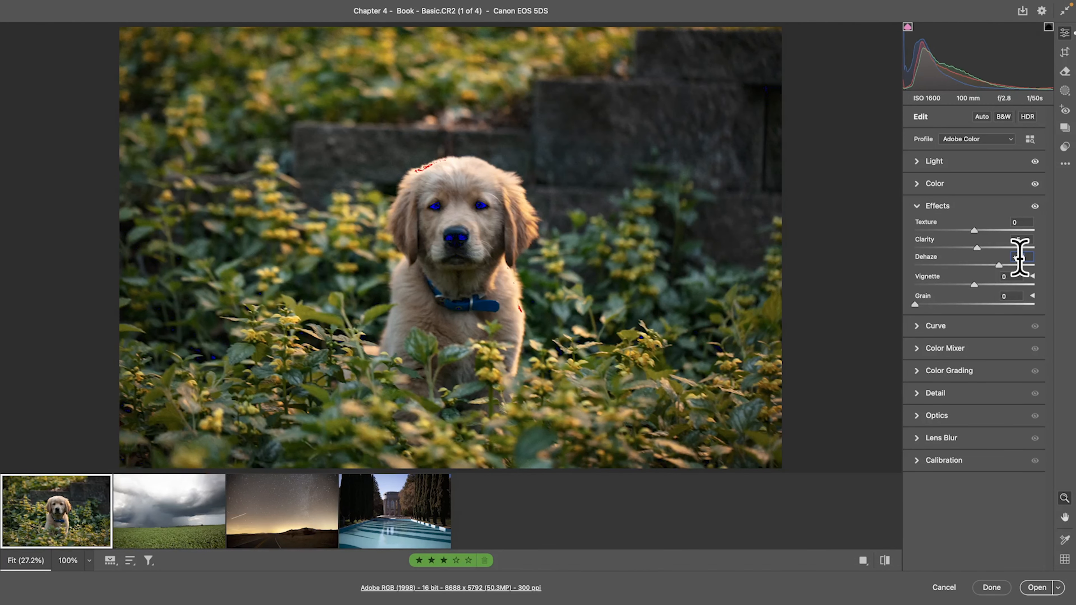
type("0")
key("Return")
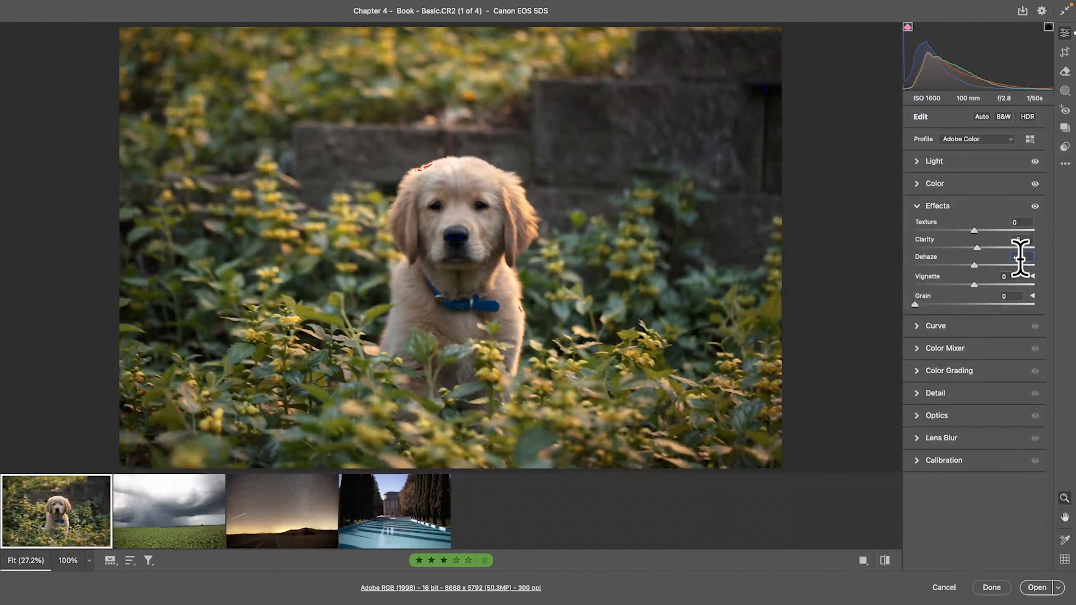
mouse_move(974, 285)
left_mouse_down()
mouse_move(987, 284)
mouse_move(932, 284)
mouse_move(989, 284)
mouse_move(948, 286)
mouse_move(978, 287)
left_mouse_up()
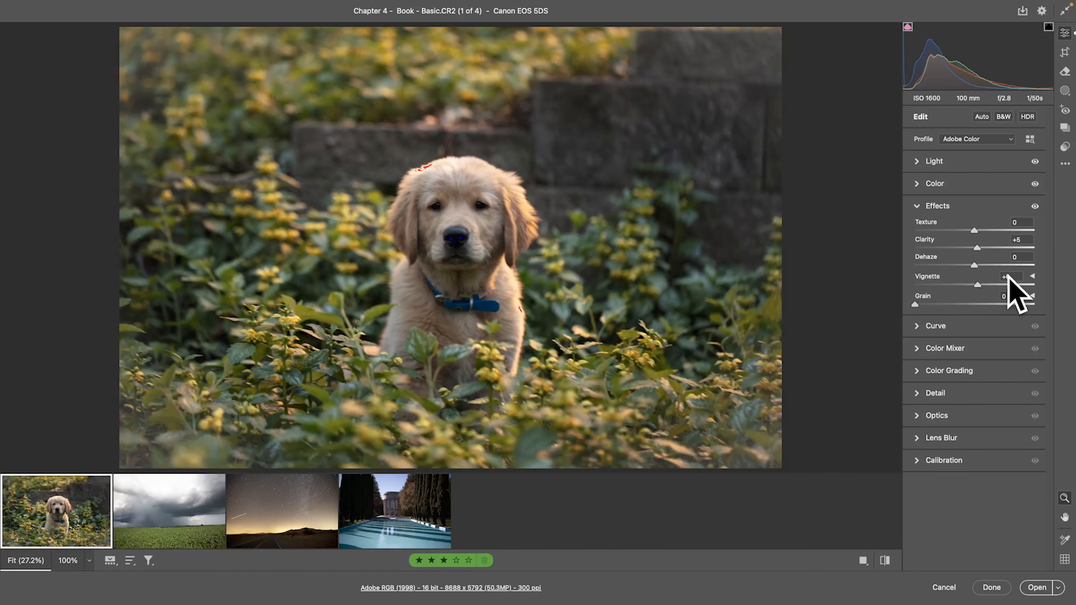
type("0")
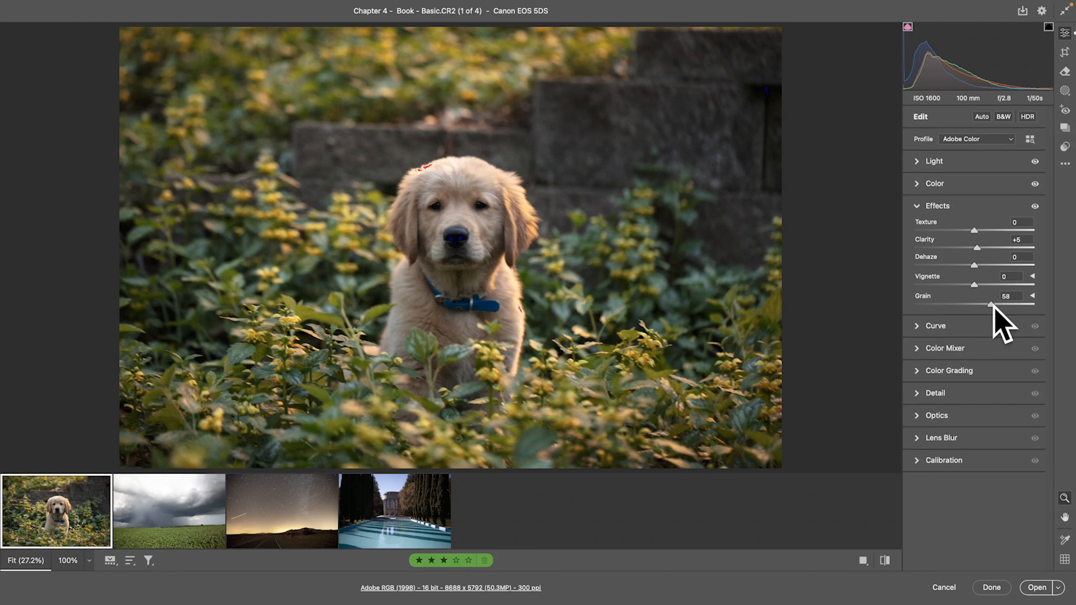
Try Grain at 100 and Texture at +100 on the puppy photo, and reset both to 0
left_click_drag(915, 304, 1053, 316)
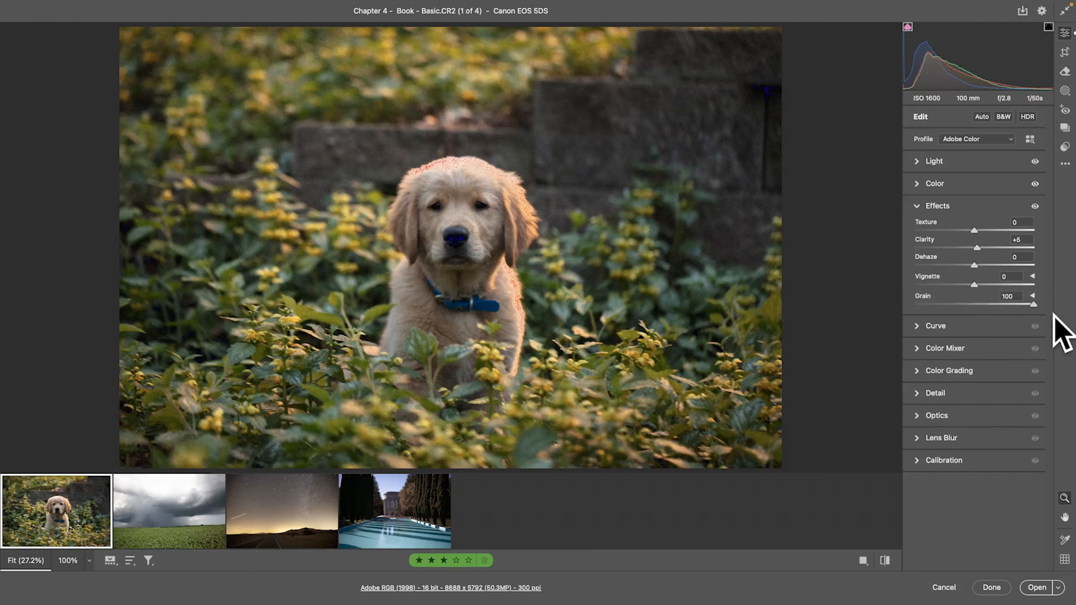
left_click_drag(968, 229, 1074, 241)
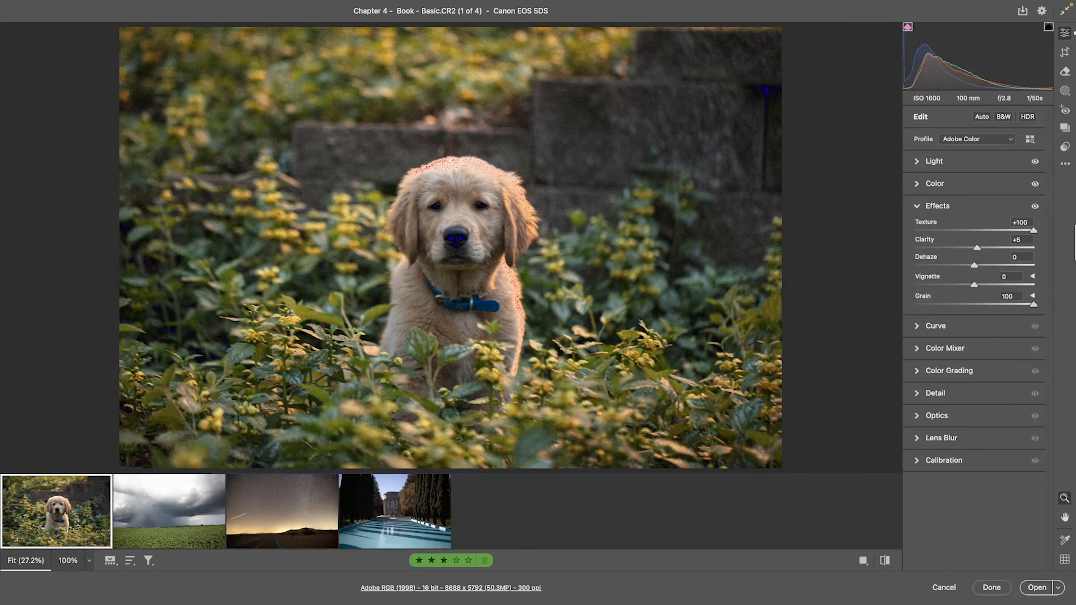
left_click(1027, 223)
double_click(1033, 229)
double_click(1036, 305)
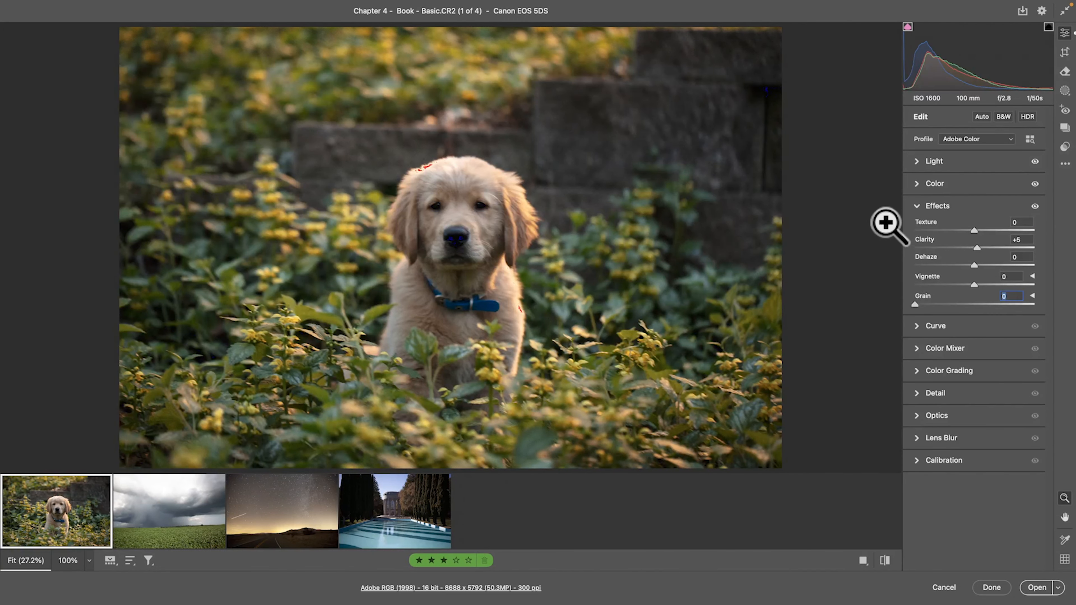
Collapse the Effects settings and compare the puppy photo with Light hidden and shown, and in the before and after views
left_click(930, 206)
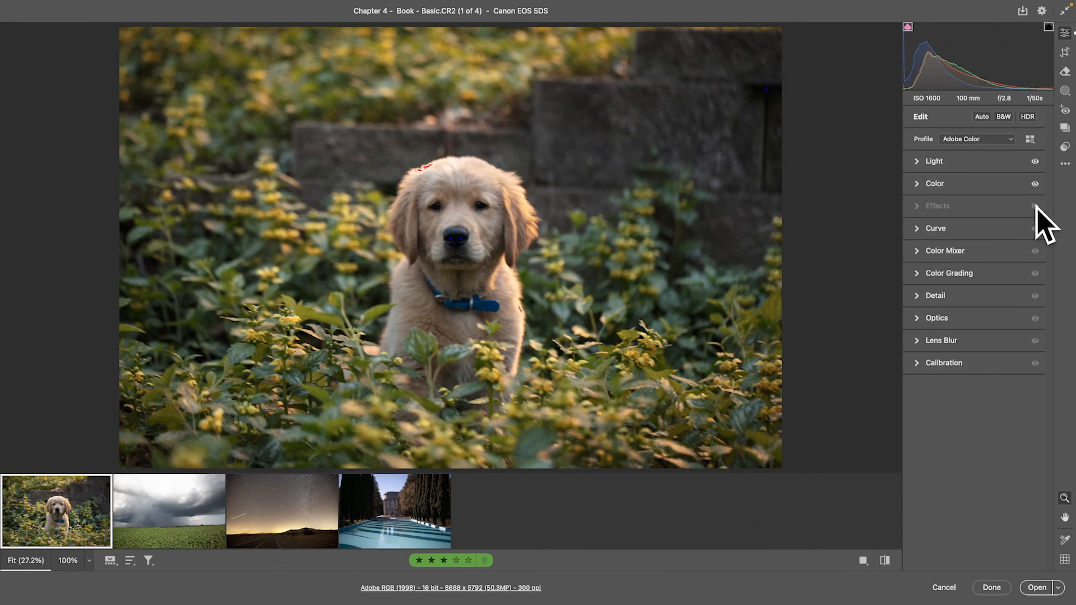
left_click(1034, 161)
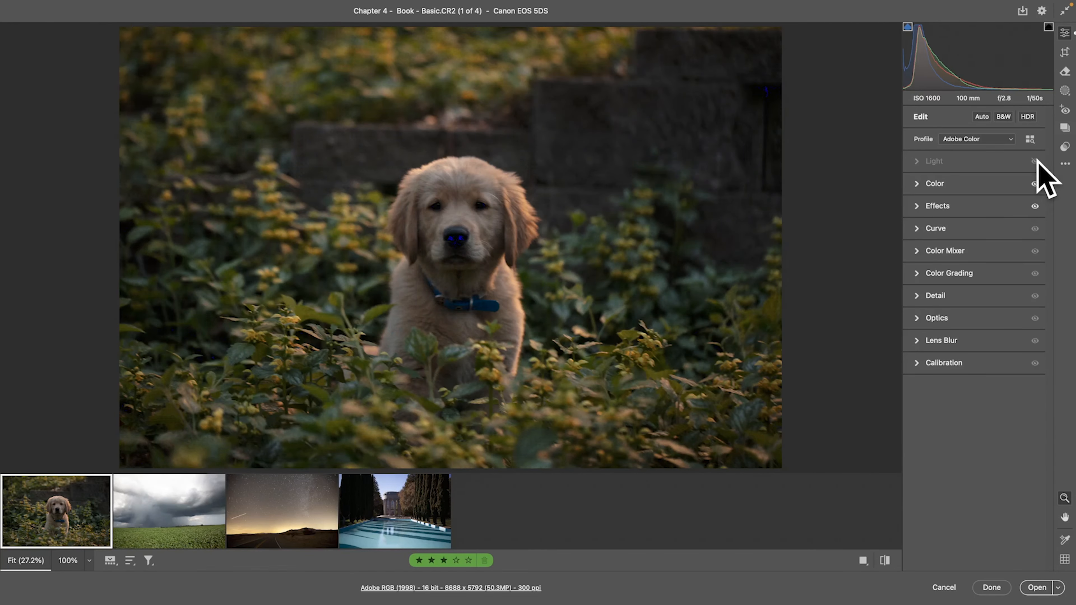
left_click(1035, 161)
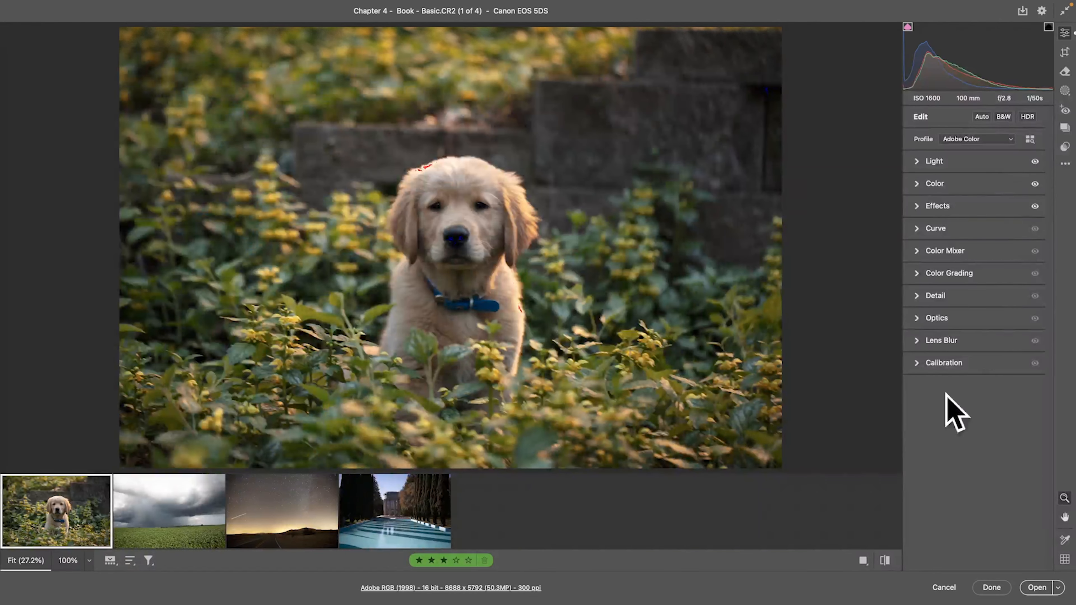
left_click(886, 564)
left_click(886, 563)
left_click(886, 564)
left_click(886, 564)
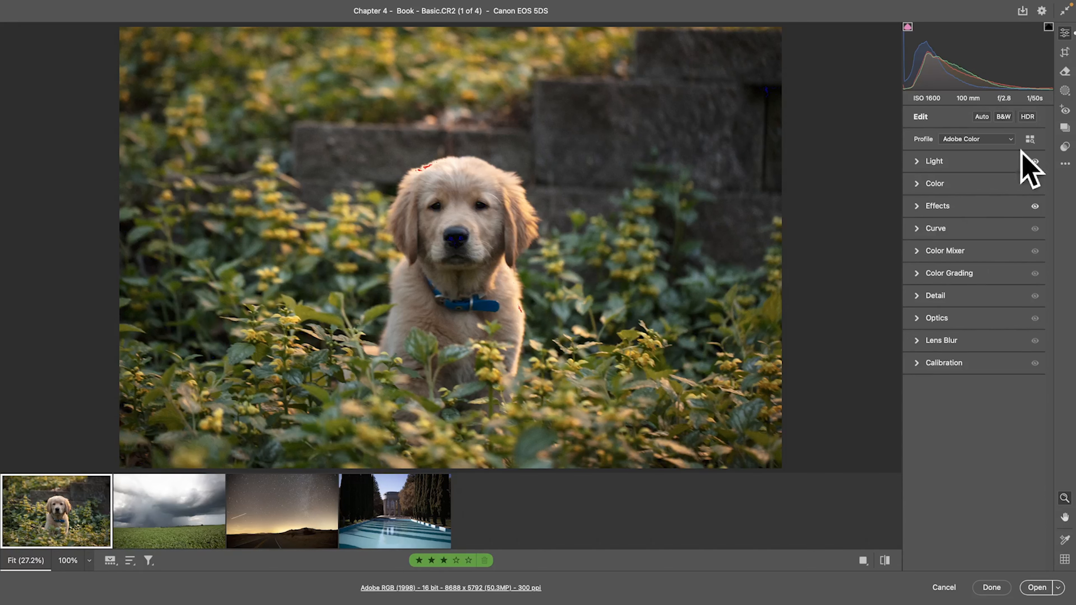
Straighten the puppy photo along the stone wall to about -2.37 degrees, shift the image slightly left within the crop, and return to editing
left_click(1067, 52)
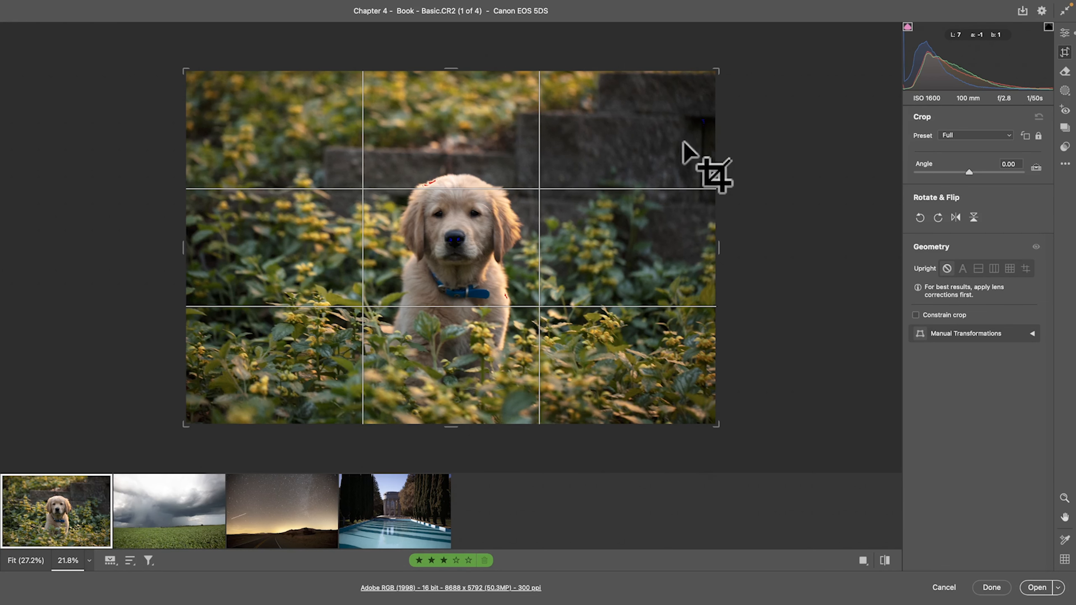
left_click_drag(726, 62, 669, 259)
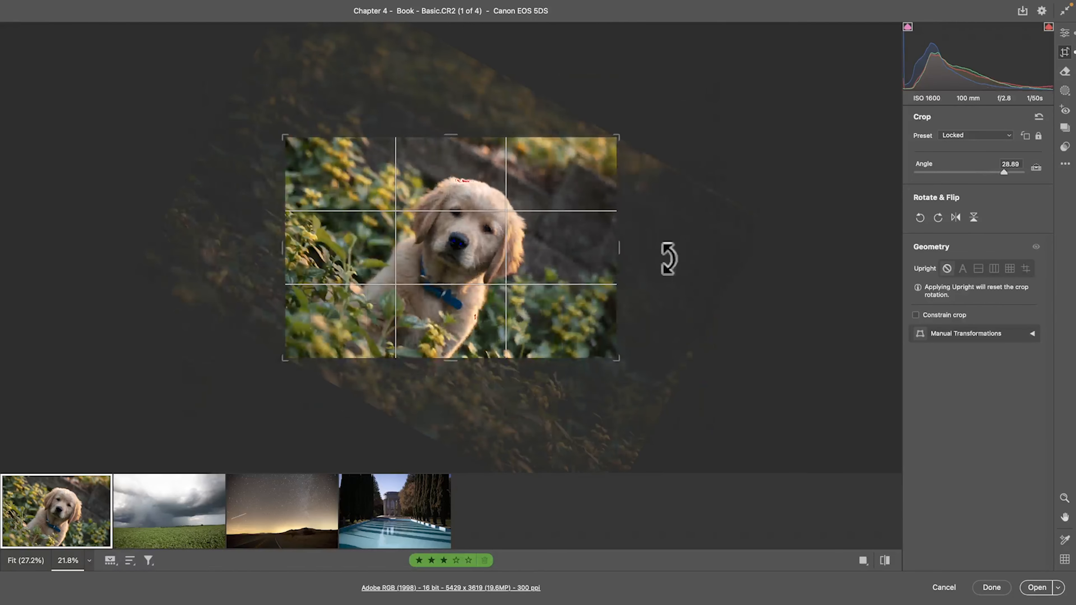
key("Escape")
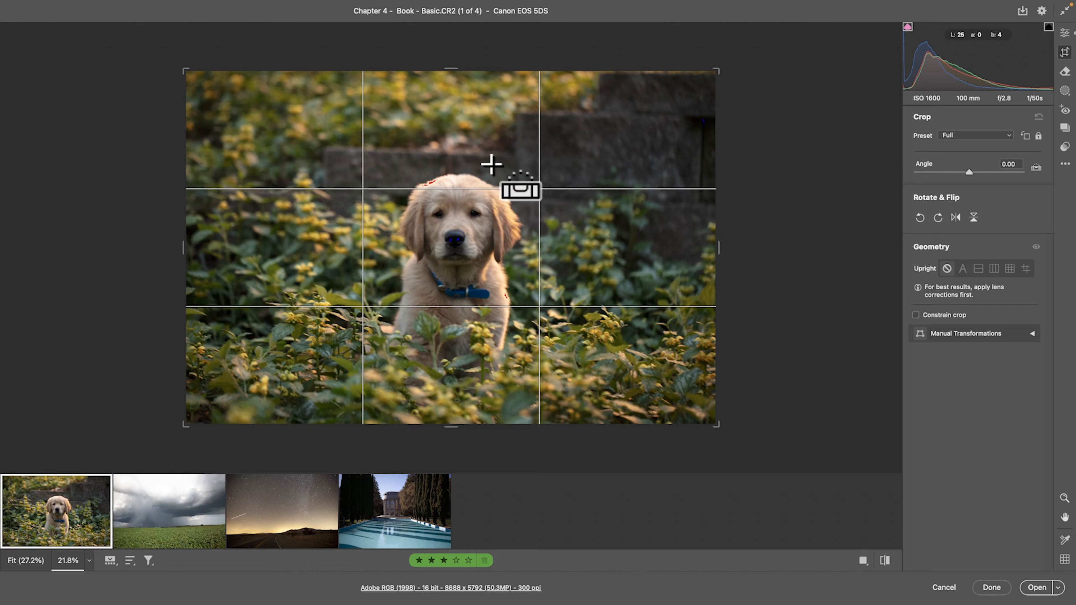
left_click(1036, 168)
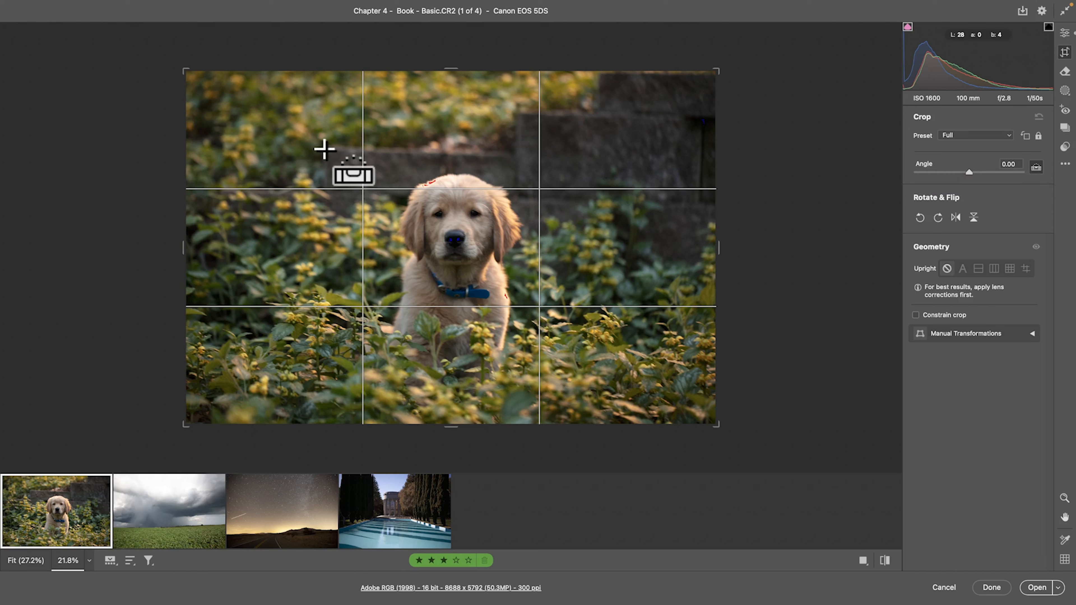
mouse_move(328, 149)
left_mouse_down()
mouse_move(567, 149)
mouse_move(586, 209)
mouse_move(595, 148)
mouse_move(601, 159)
left_mouse_up()
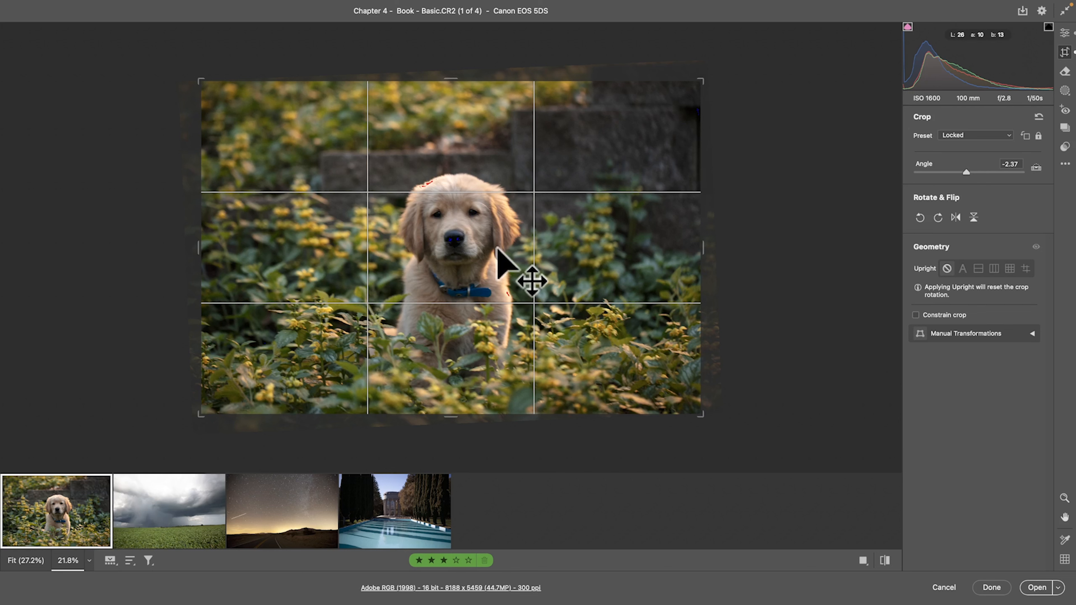
left_click_drag(450, 240, 460, 241)
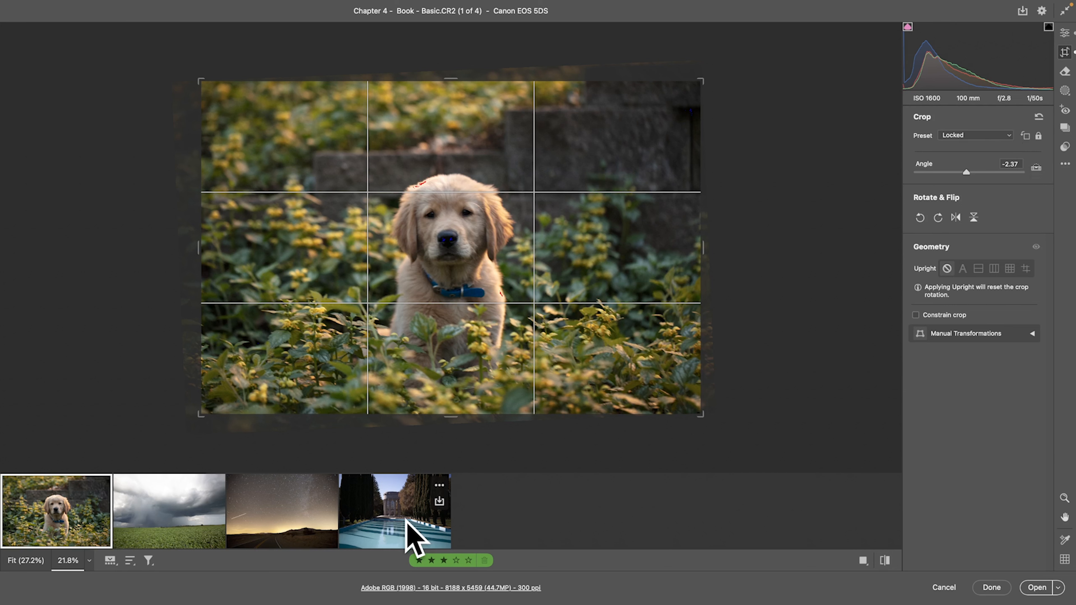
left_click(1065, 35)
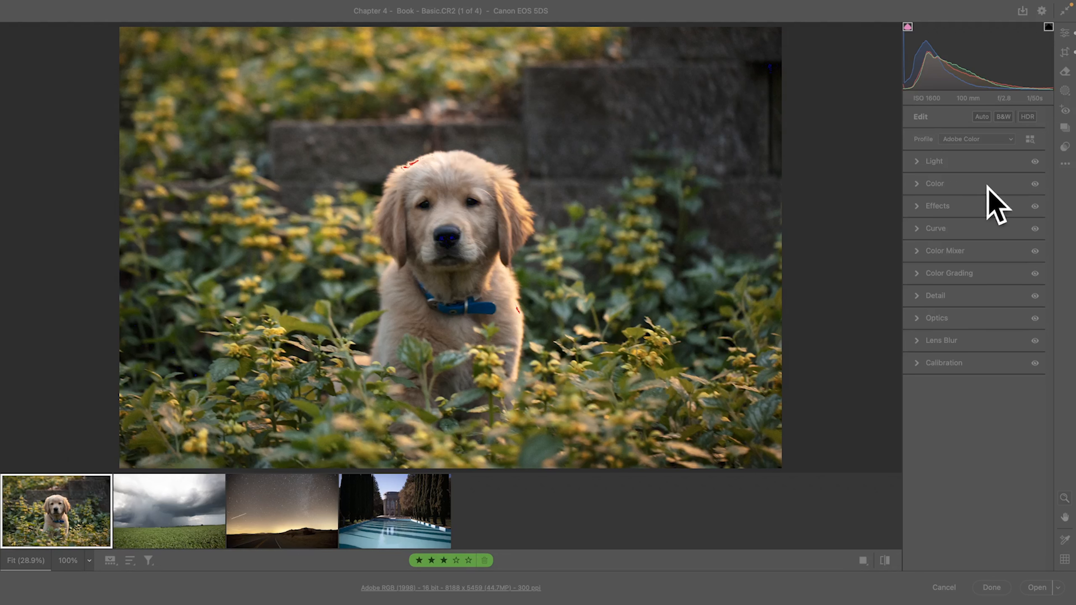
Review the Color and Color Grading settings, and expand the Color Mixer with its HSL adjustments
left_click(920, 184)
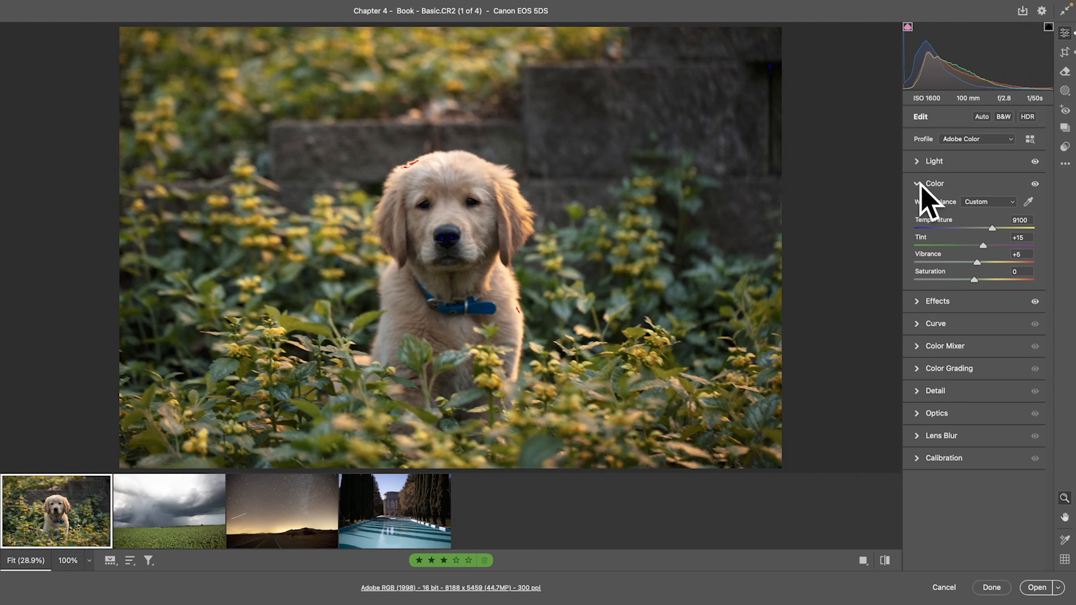
left_click(920, 184)
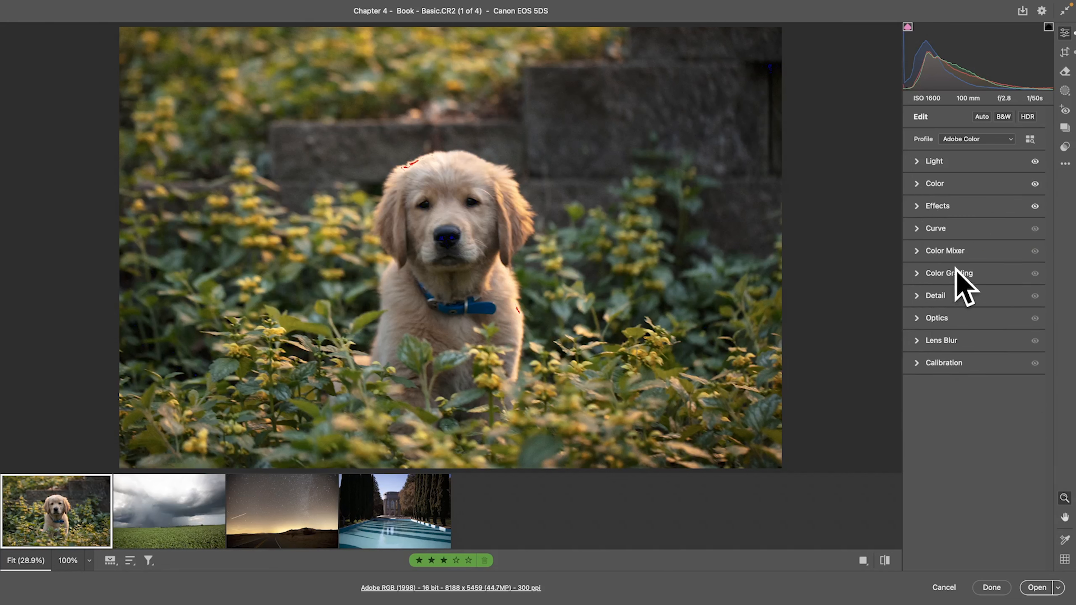
left_click(917, 275)
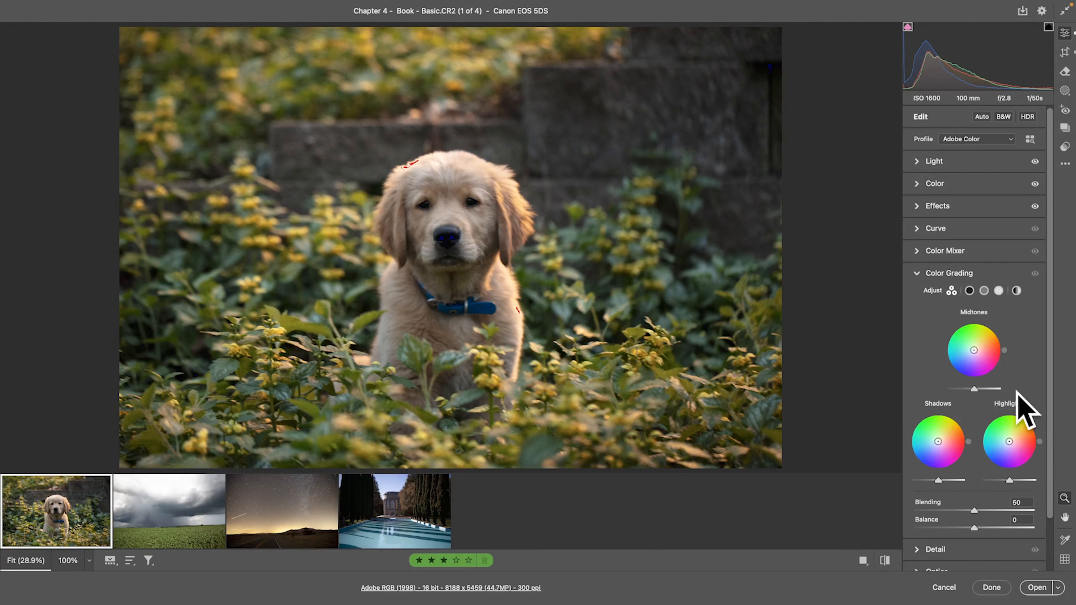
left_click(915, 274)
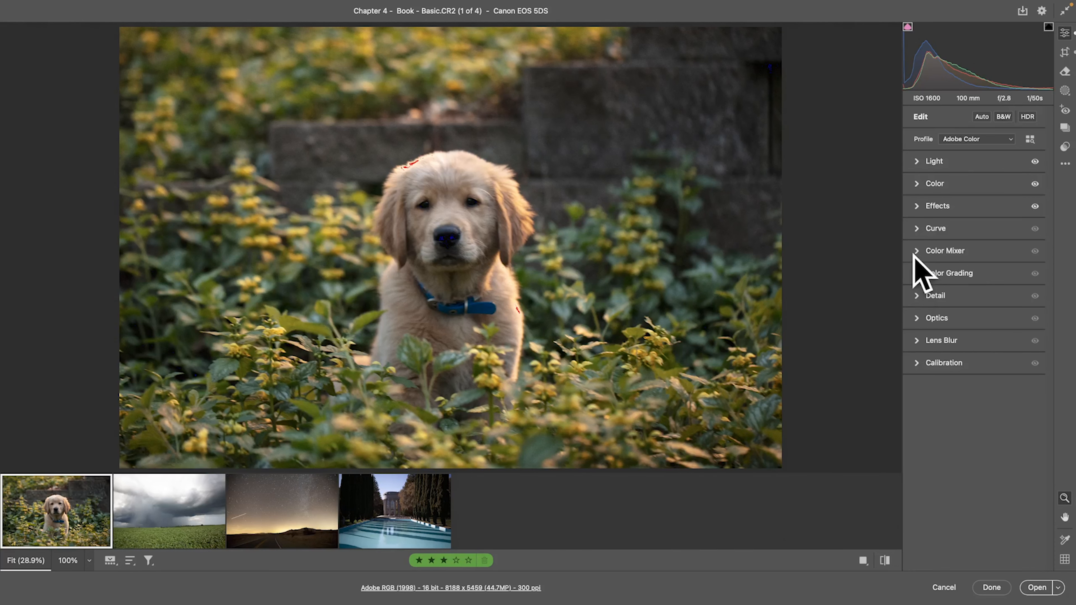
left_click(915, 251)
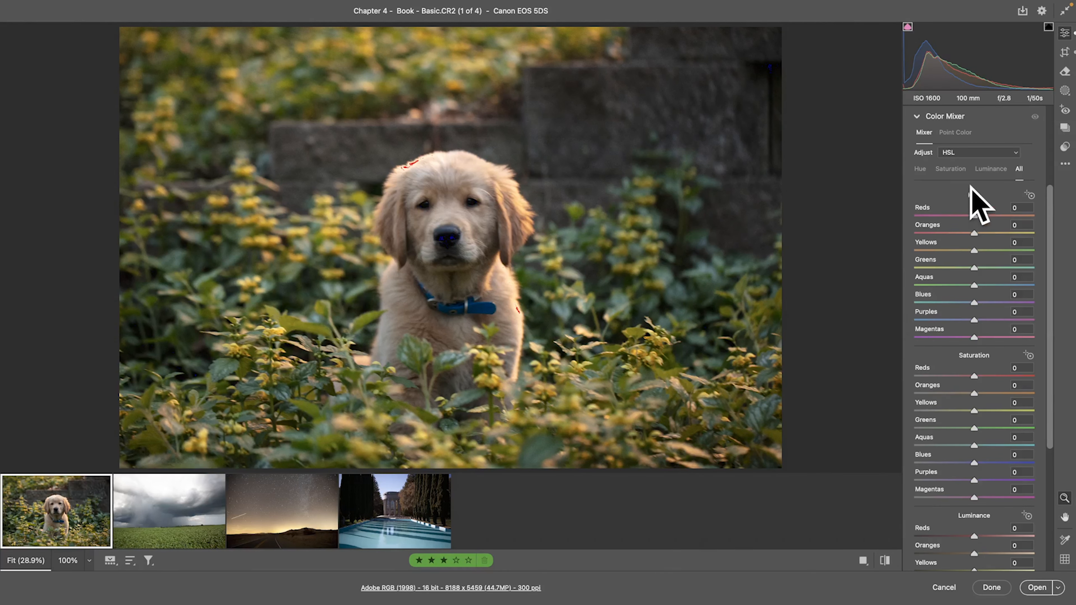
Review the Color Mixer's HSL and Color modes and its Hue, Saturation, Luminance and All views, ending on Hue
left_click(972, 153)
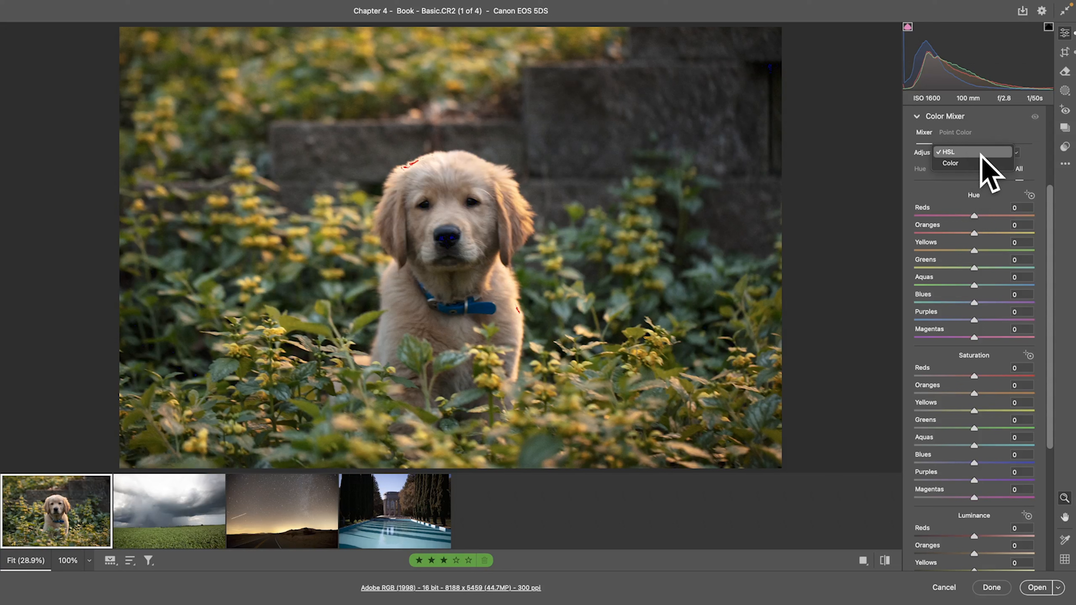
left_click(962, 152)
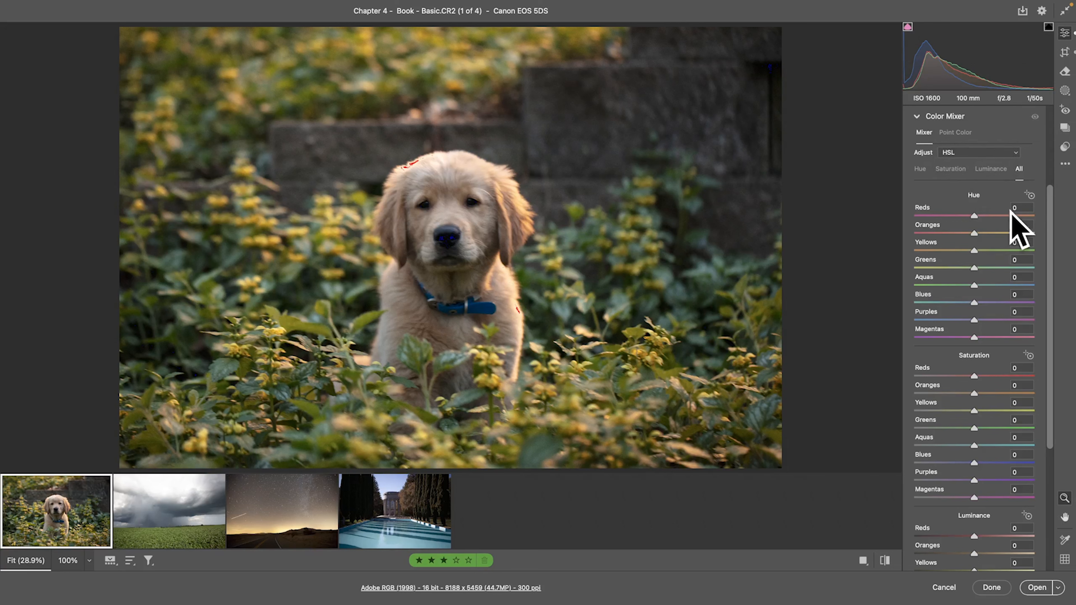
left_click(916, 170)
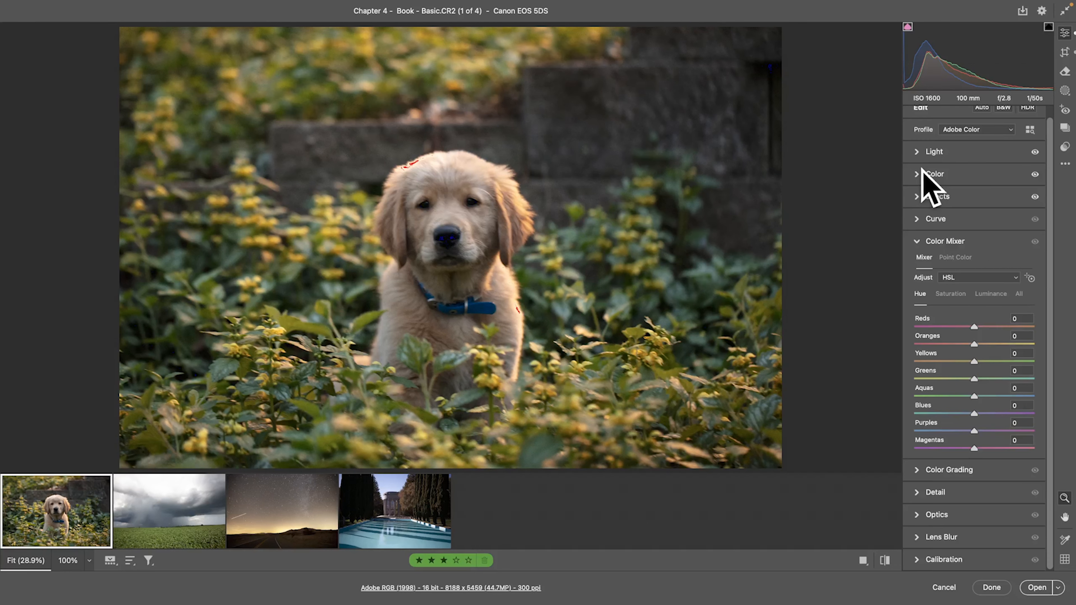
left_click(968, 303)
left_click(988, 304)
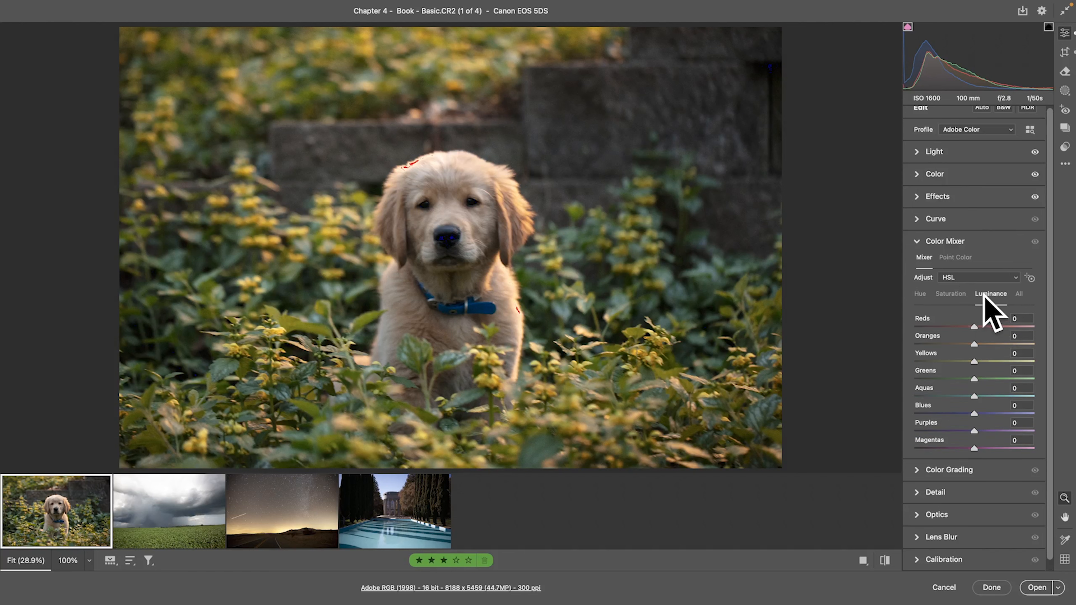
left_click(1019, 295)
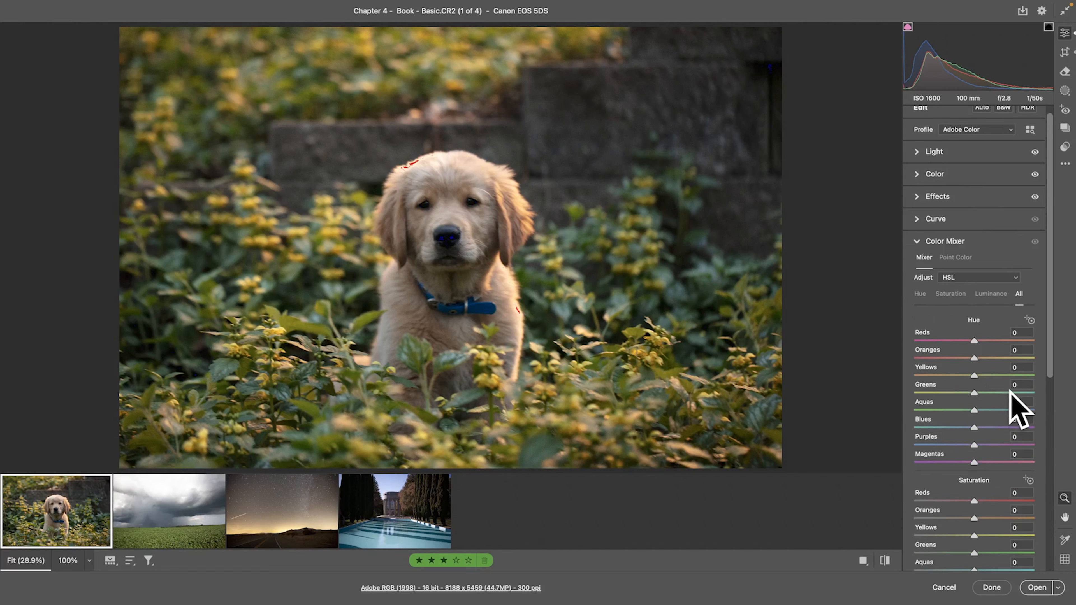
left_click(920, 294)
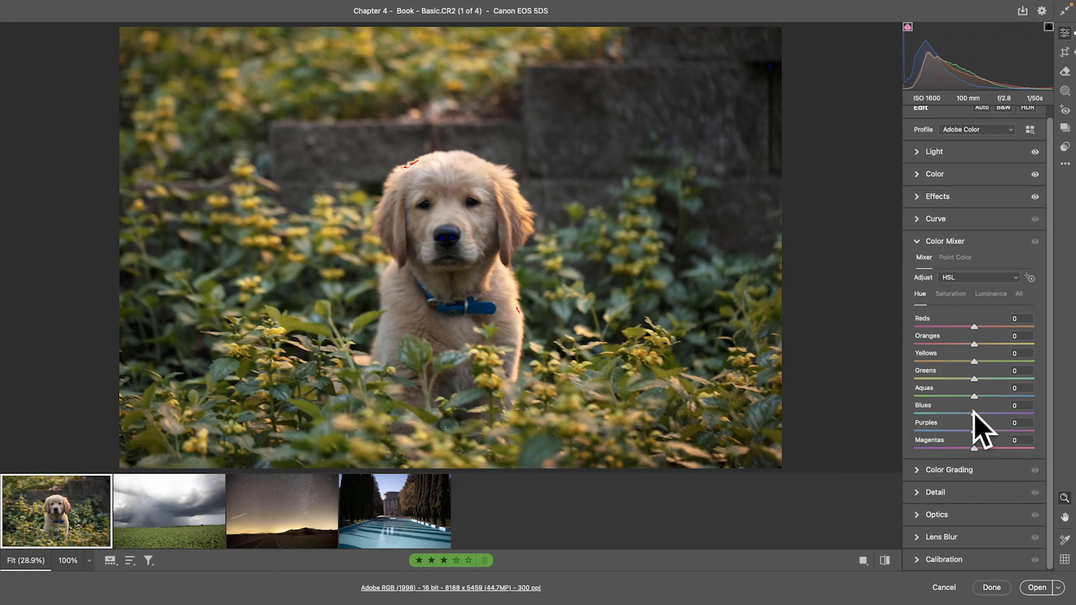
Try the collar's Blues at Hue +100, Saturation -100 and Luminance +100, and reset each to 0
left_click_drag(973, 411, 1075, 421)
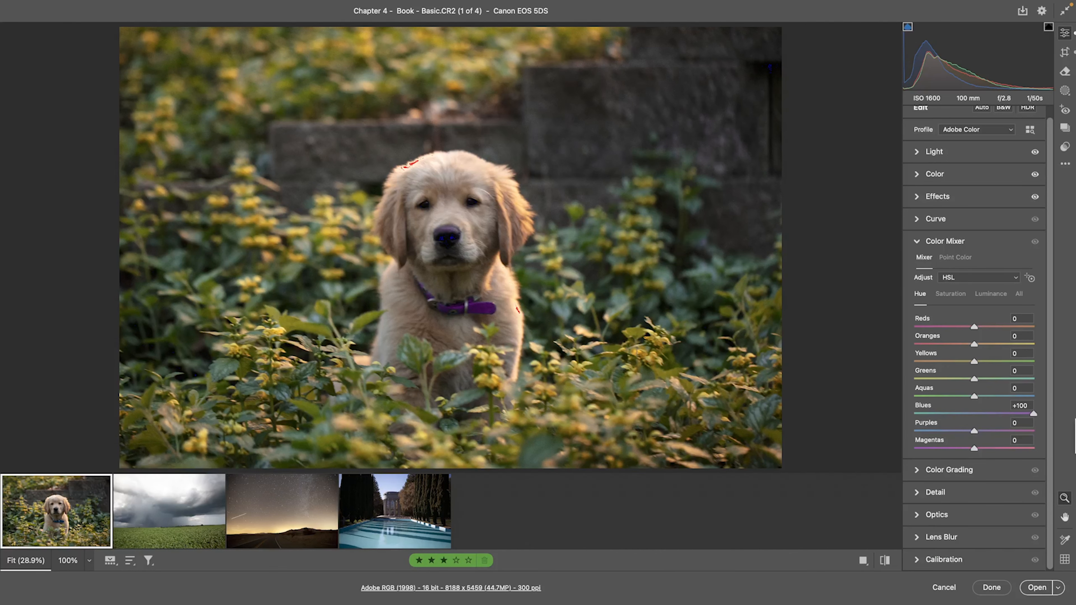
key("super+z")
left_click(954, 294)
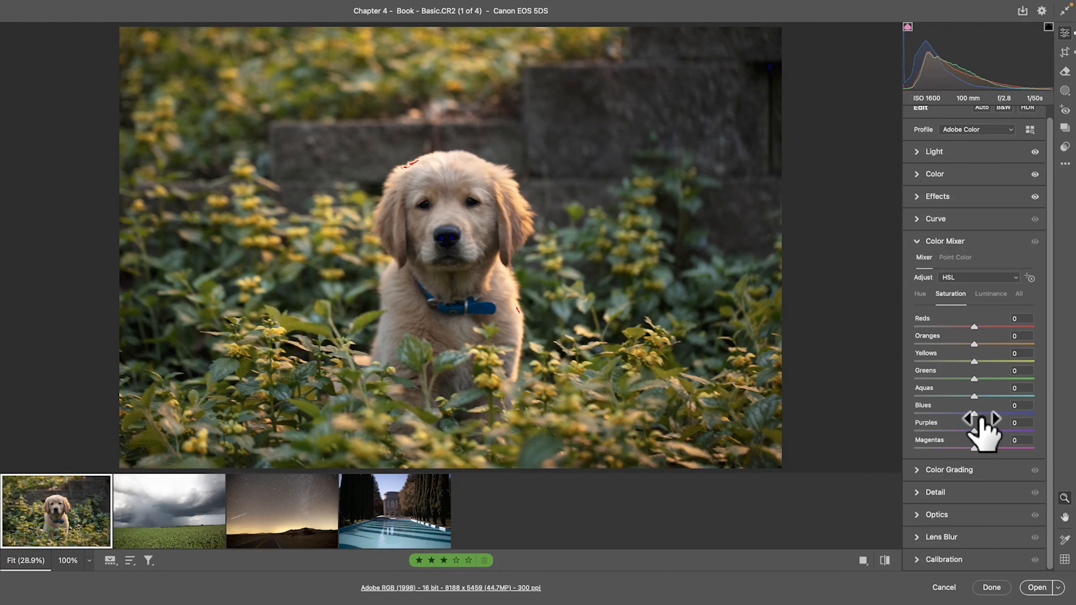
left_click_drag(974, 413, 1034, 414)
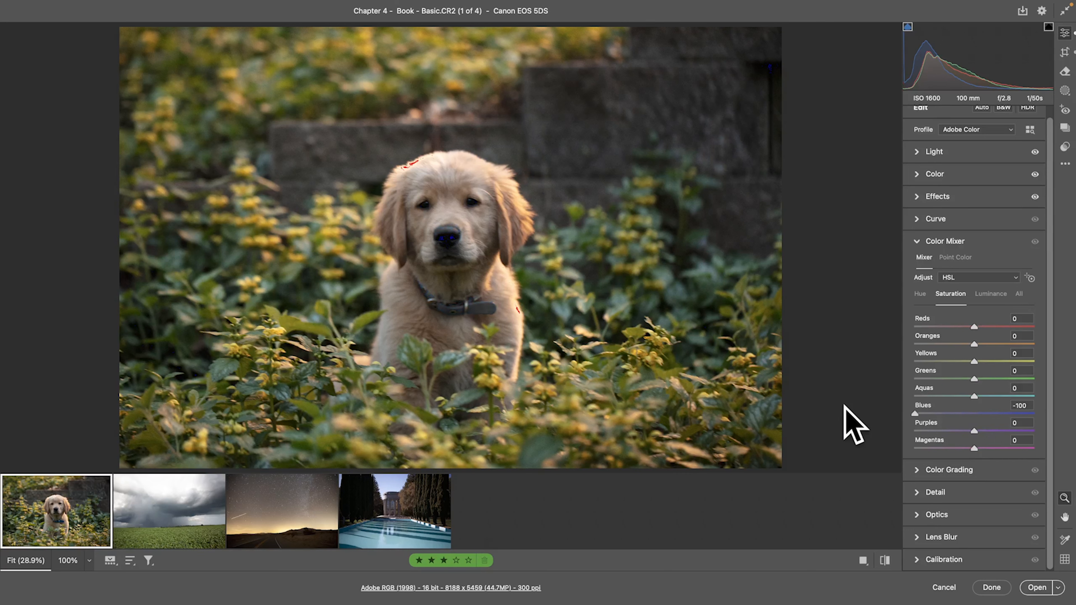
left_click(991, 294)
left_click_drag(974, 414, 1075, 413)
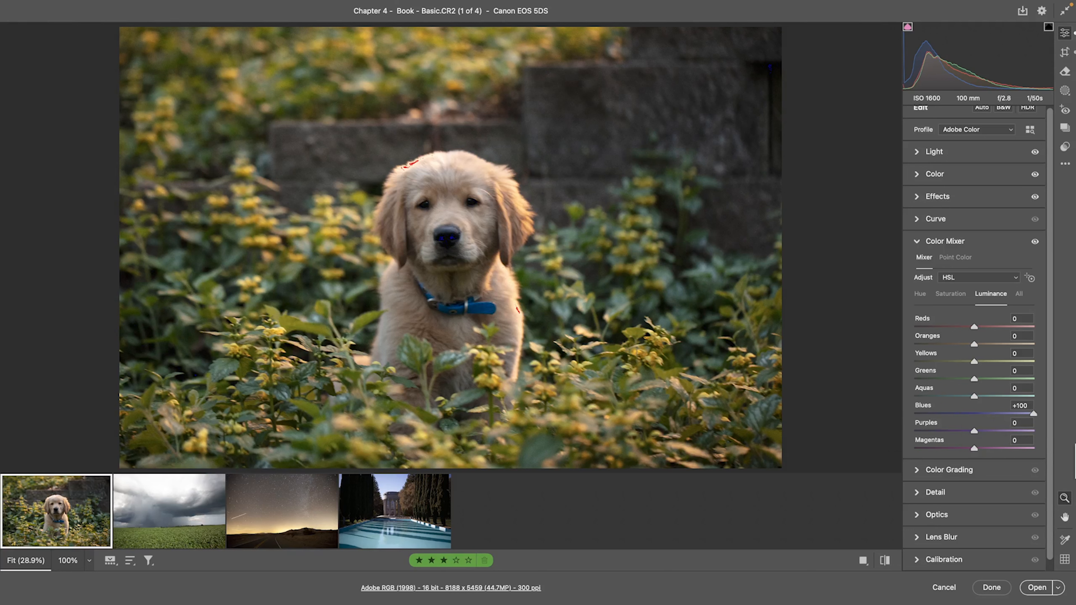
double_click(977, 412)
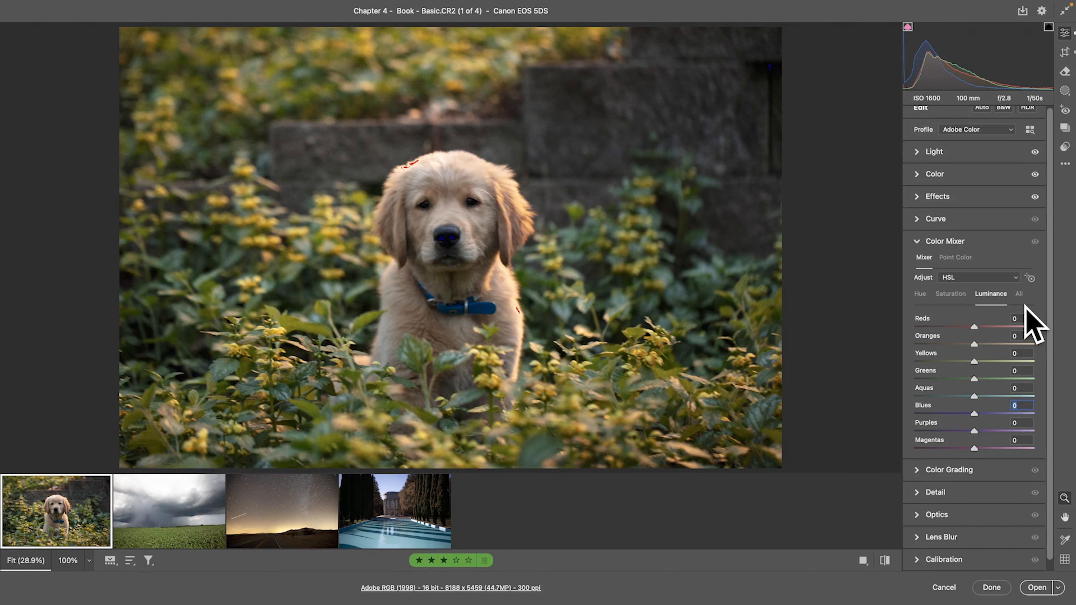
Show all HSL adjustments and set Blues hue to +10, and saturation to Oranges +15, Yellows +20 and Blues -10
left_click(1020, 294)
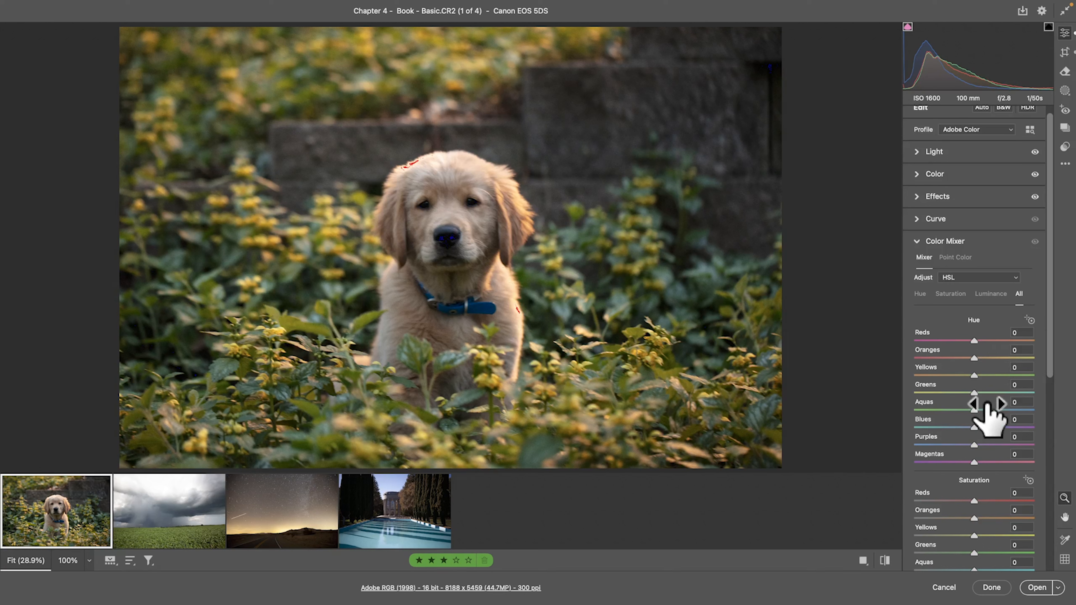
left_click(1021, 419)
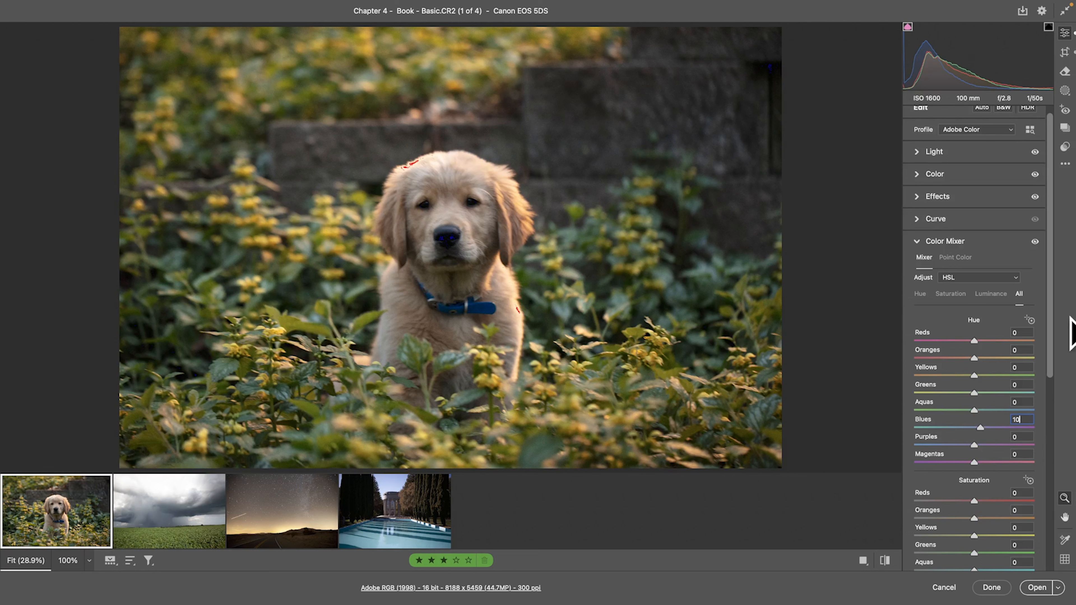
left_click_drag(1050, 309, 1040, 458)
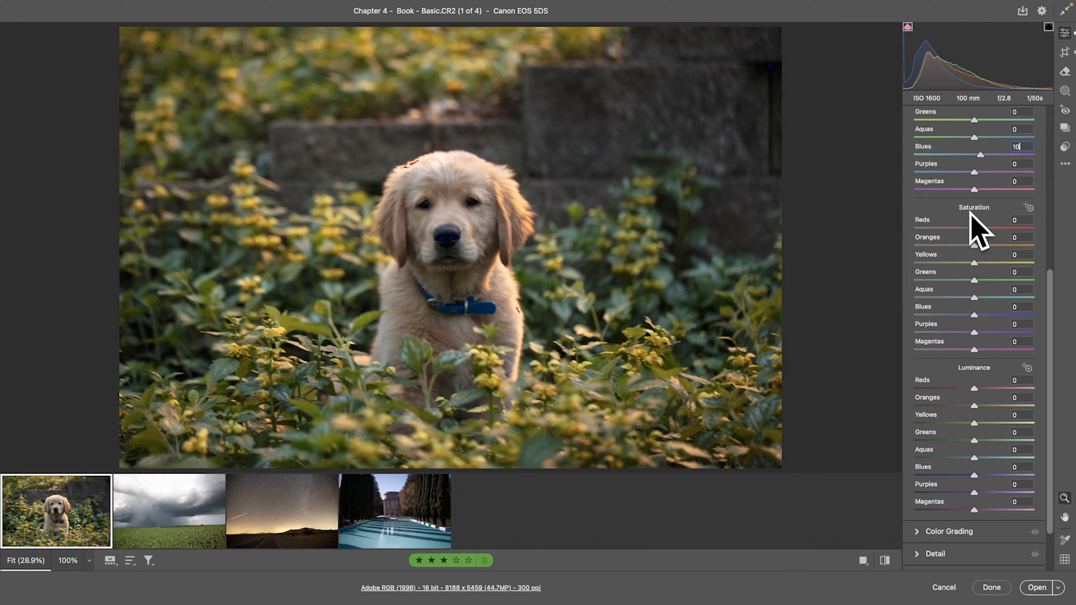
left_click(1021, 238)
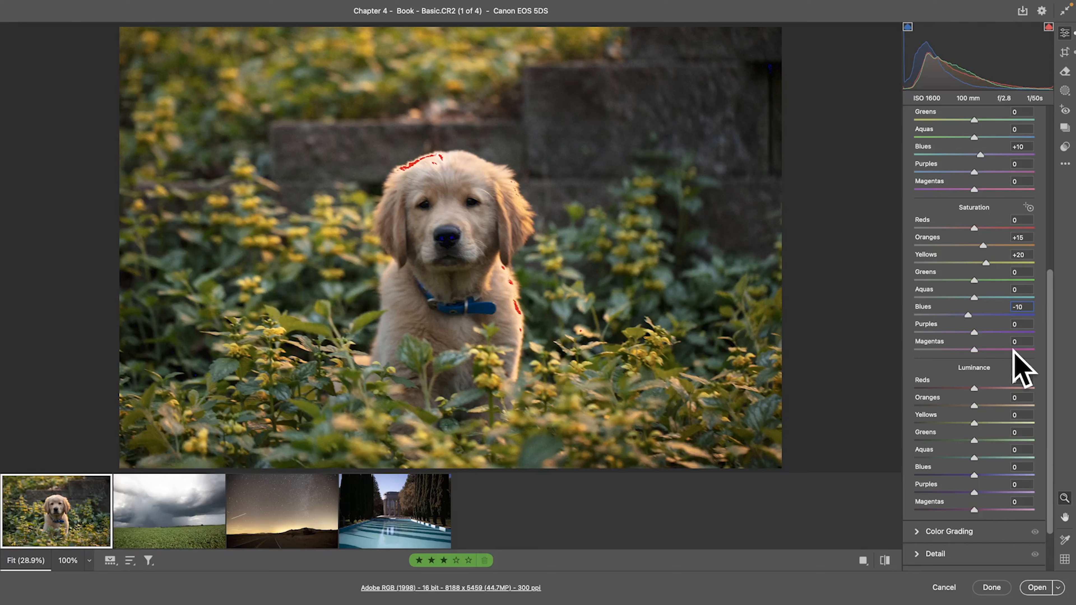
Set the Color Mixer's luminance to -50 for both Greens and Aquas
scroll(1018, 479, "down", 2)
scroll(1012, 466, "down", 1)
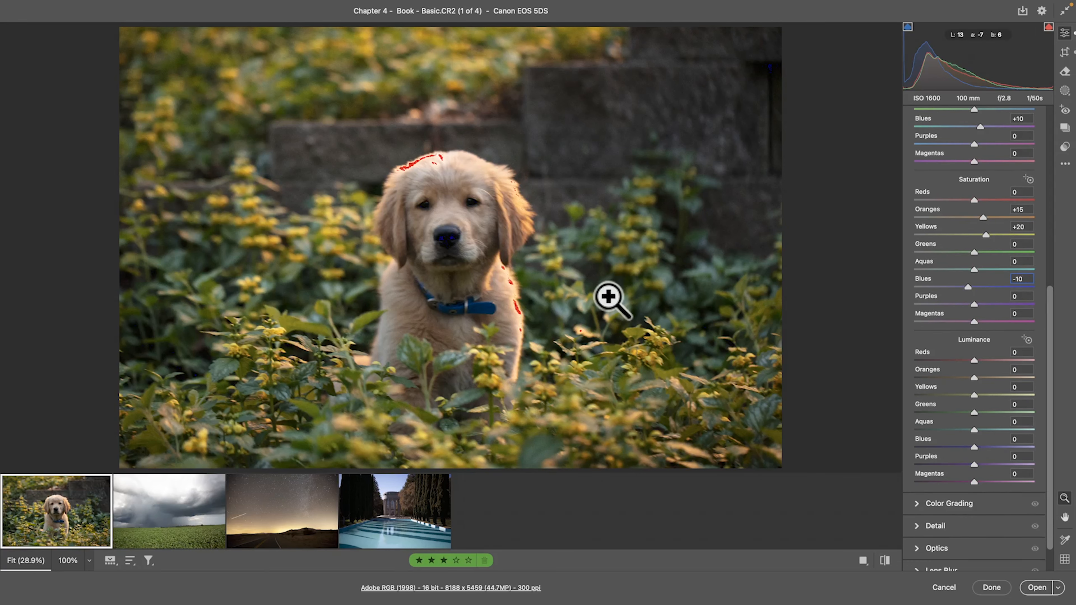
left_click(1022, 405)
type("-50")
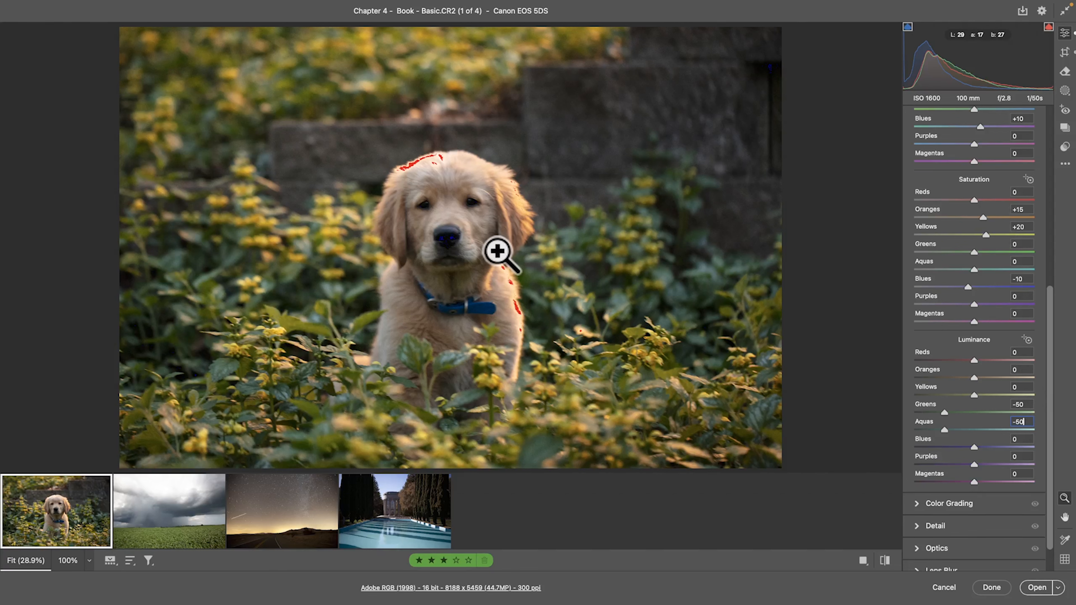
Compare the puppy photo repeatedly with the Color Mixer adjustments hidden and shown, leaving them shown
left_click_drag(1043, 302, 1039, 173)
left_click(1035, 172)
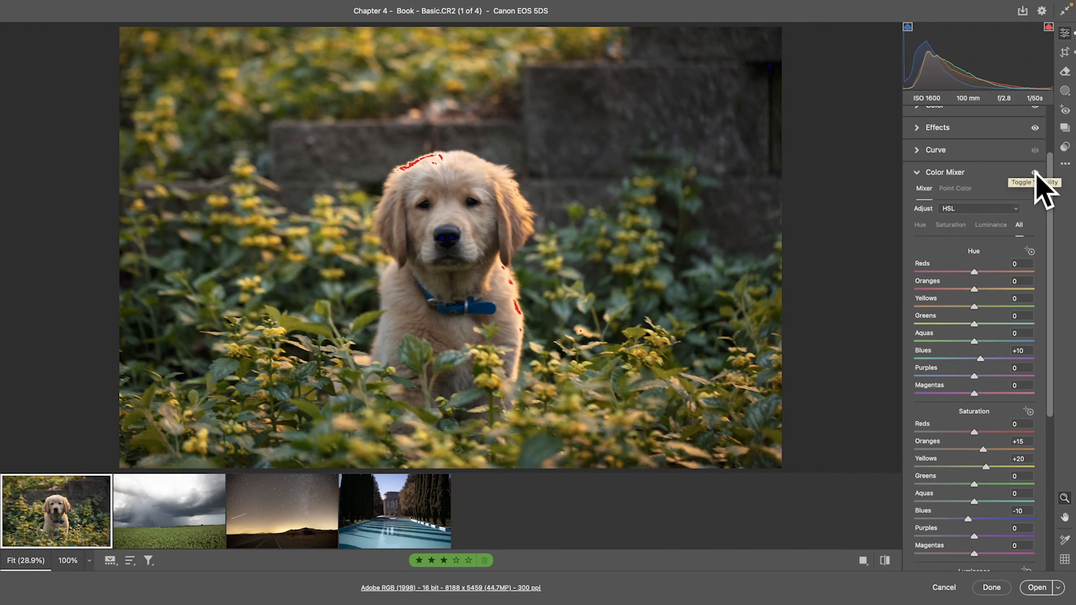
left_click(1035, 172)
left_click(1034, 172)
left_click(1035, 172)
left_click(1035, 171)
left_click(1035, 171)
left_click(1034, 172)
left_click(1034, 172)
left_click(1035, 172)
left_click(1035, 172)
left_click(1035, 172)
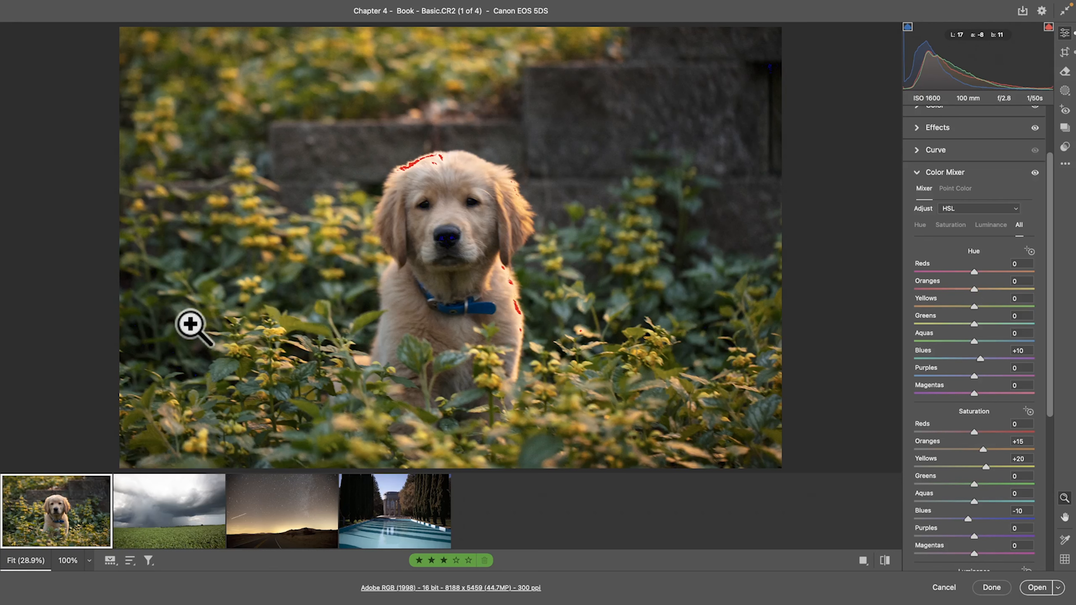
left_click(1035, 172)
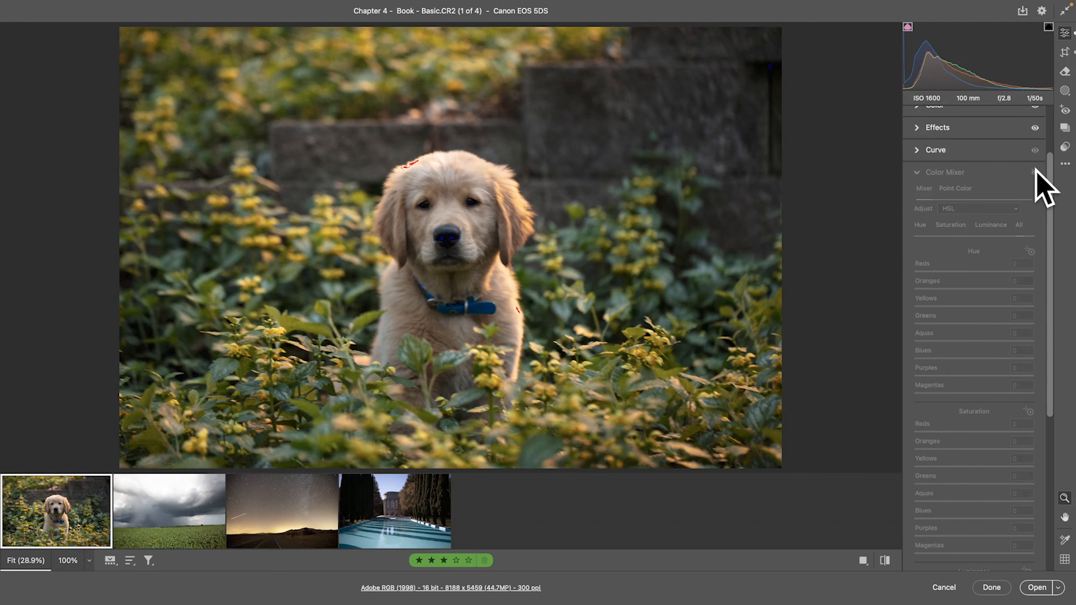
left_click(1035, 171)
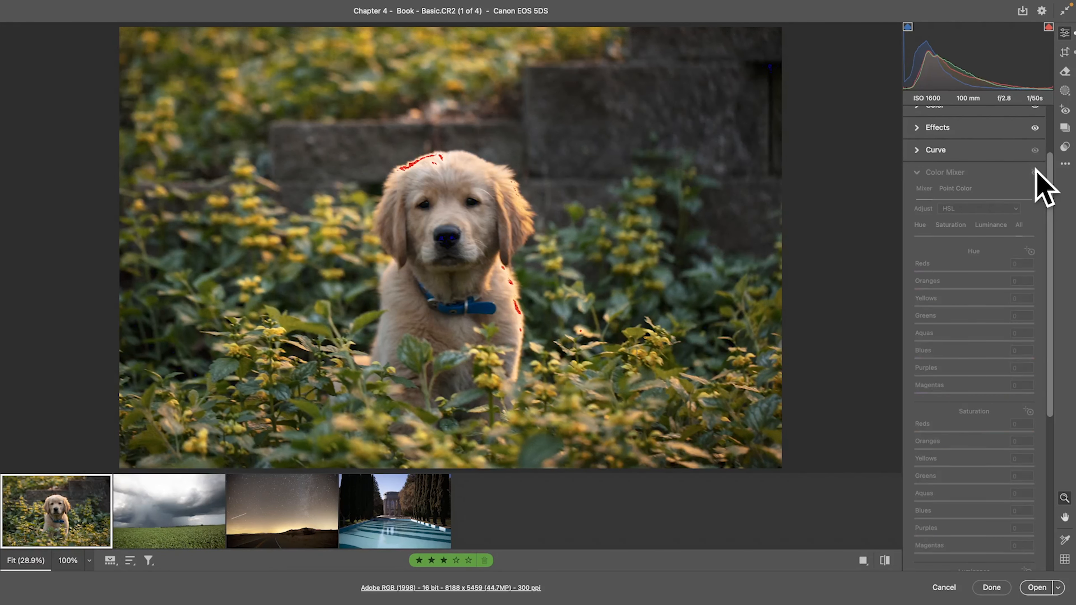
Collapse the Color Mixer settings and open the Masking tool
left_click(916, 172)
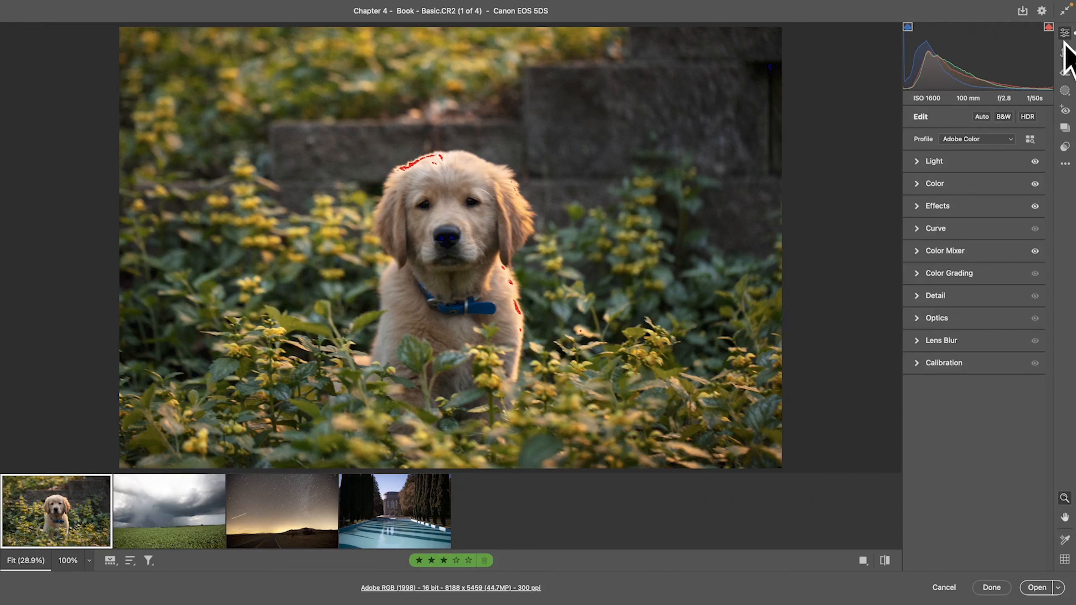
left_click(1064, 91)
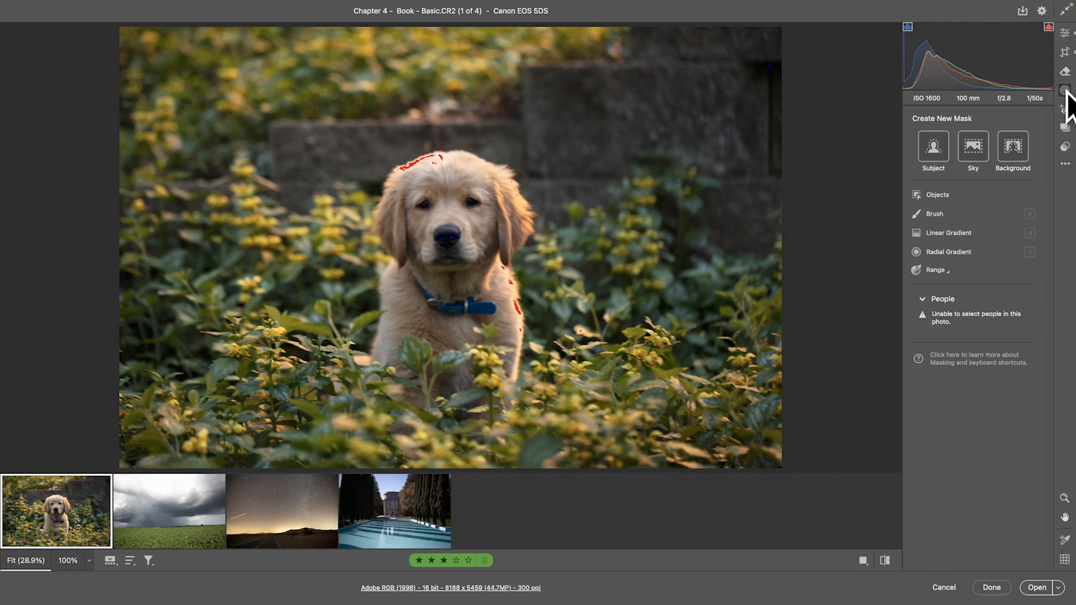
Try a Brush mask with Auto Mask enabled, painting from the puppy's ear down across its body, and undo the mask
left_click(931, 214)
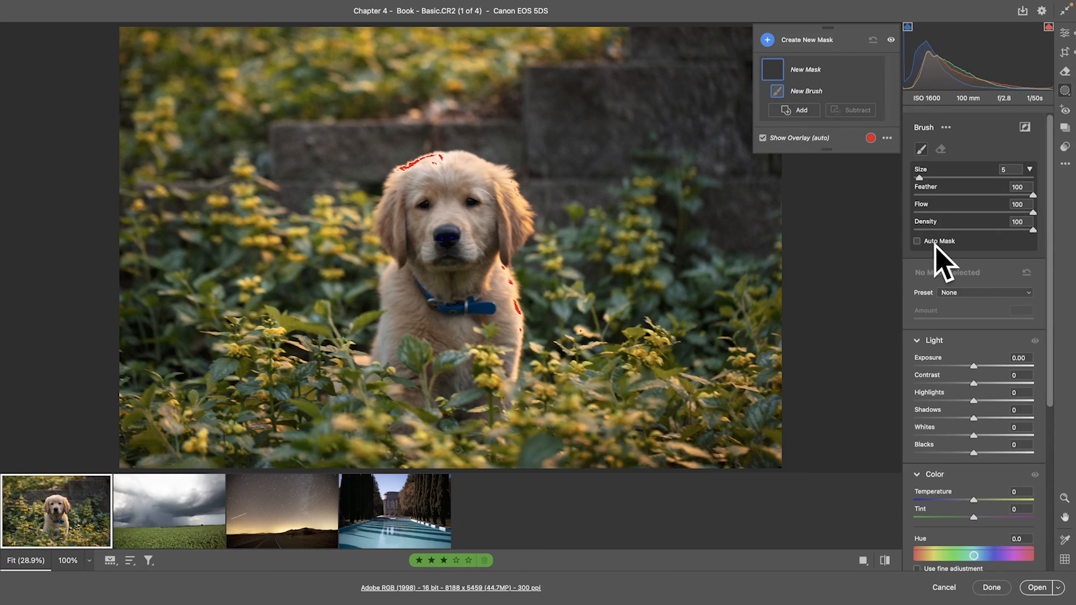
left_click(918, 241)
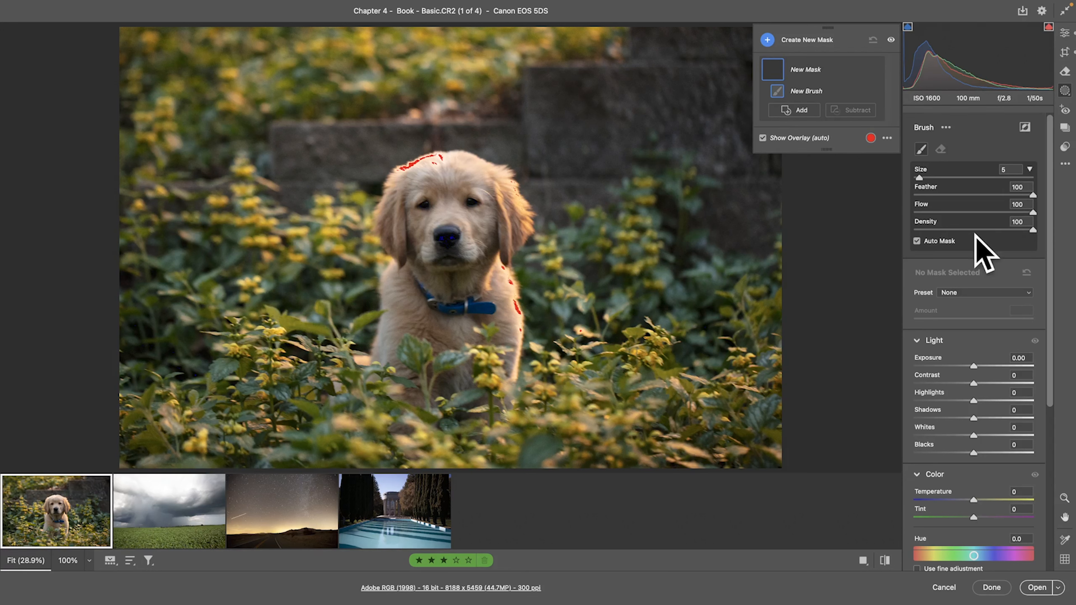
mouse_move(511, 204)
left_mouse_down()
mouse_move(460, 169)
mouse_move(416, 191)
mouse_move(429, 161)
mouse_move(445, 158)
mouse_move(402, 167)
mouse_move(388, 205)
mouse_move(404, 287)
mouse_move(378, 357)
left_mouse_up()
key("super+z")
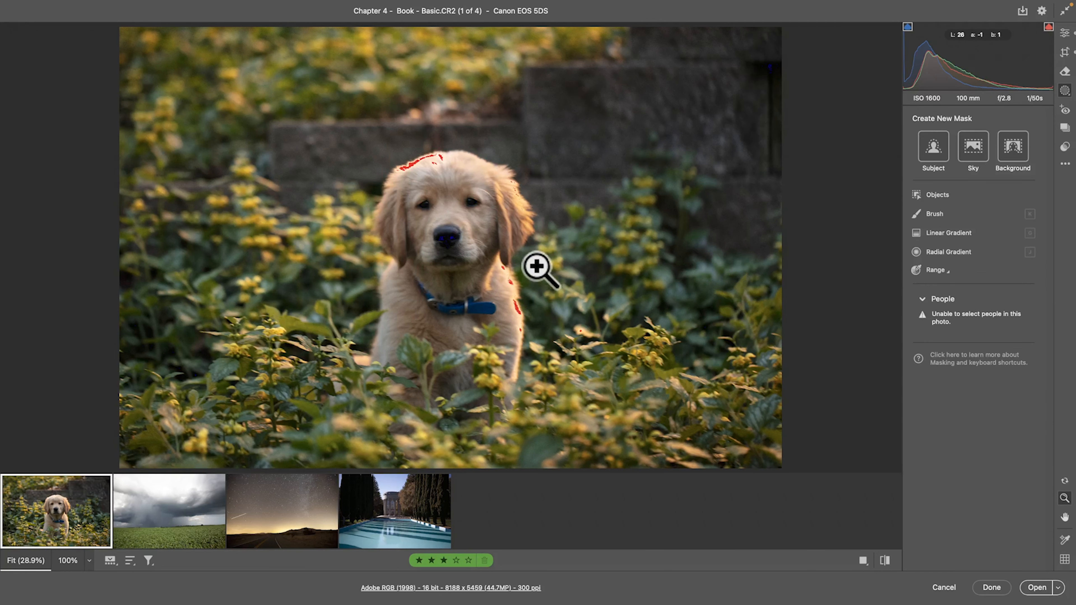
Create a Brush mask with Auto Mask off and paint it over both of the puppy's eyes
left_click(940, 214)
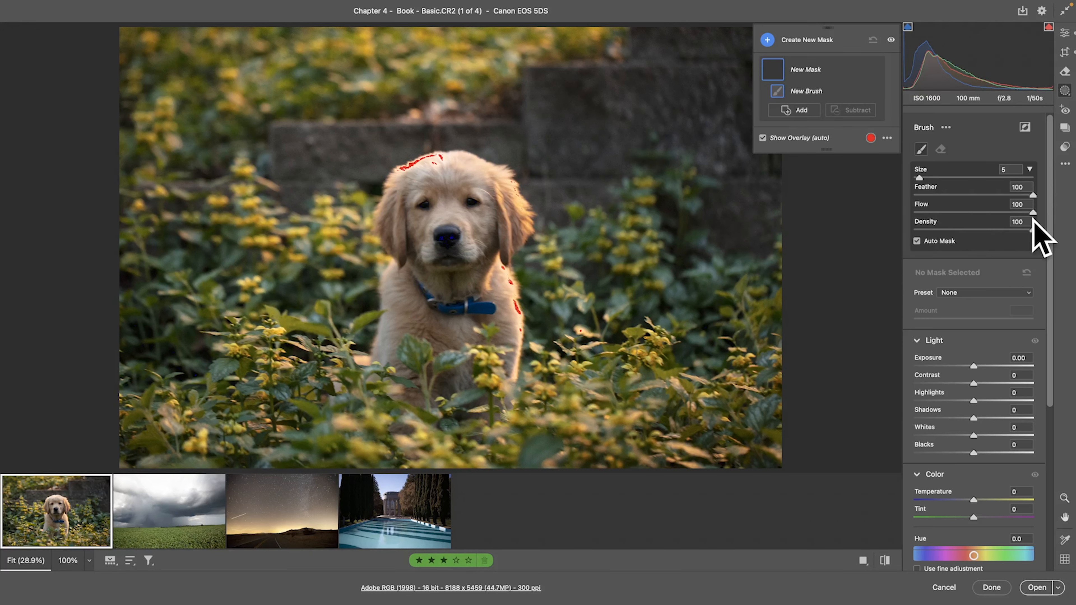
left_click(936, 240)
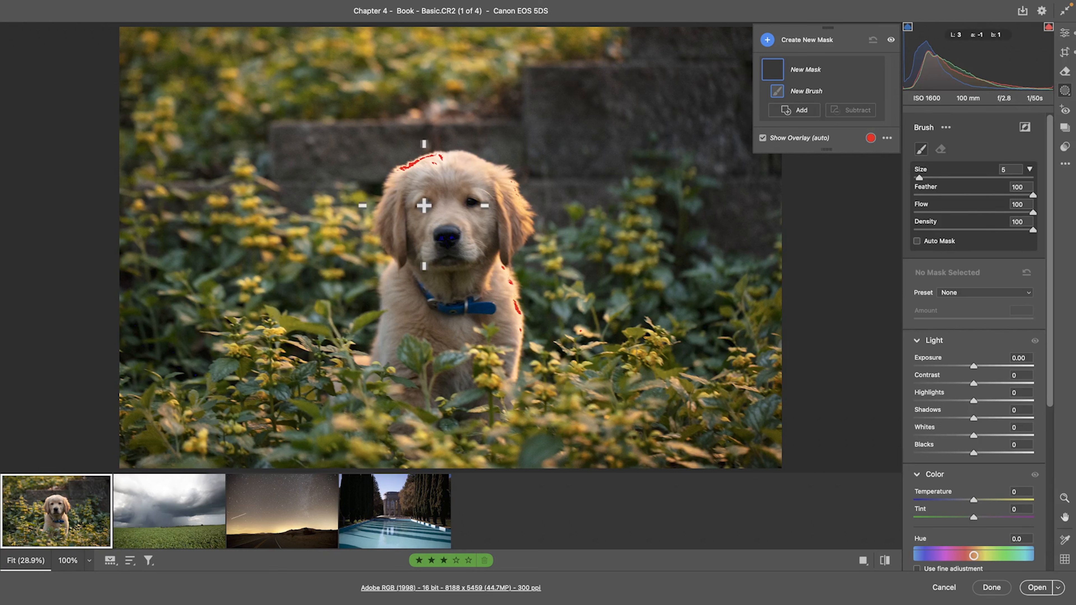
left_click(424, 206)
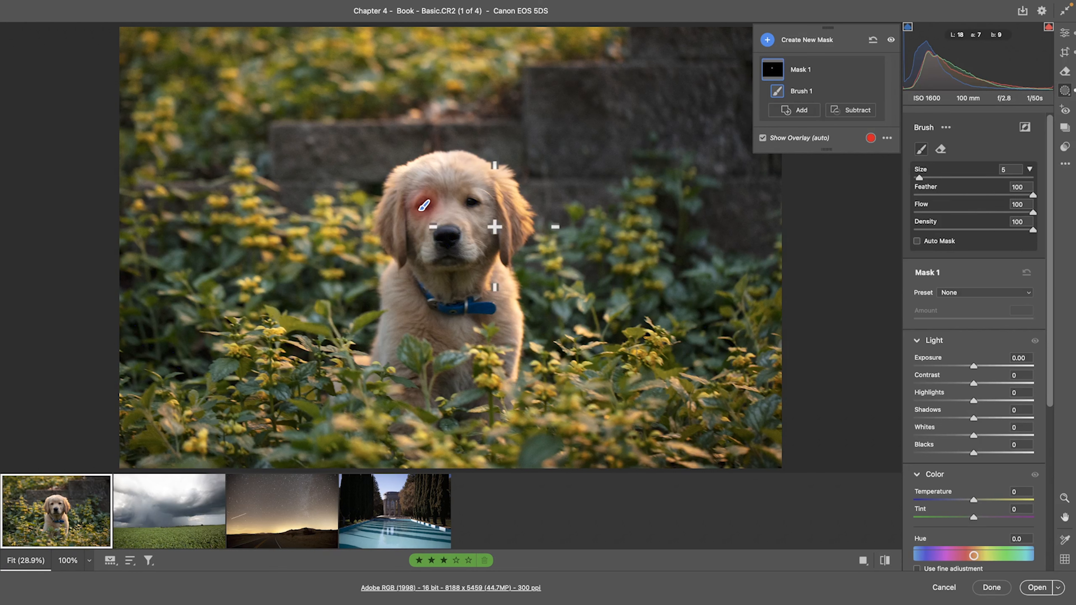
left_click(471, 203)
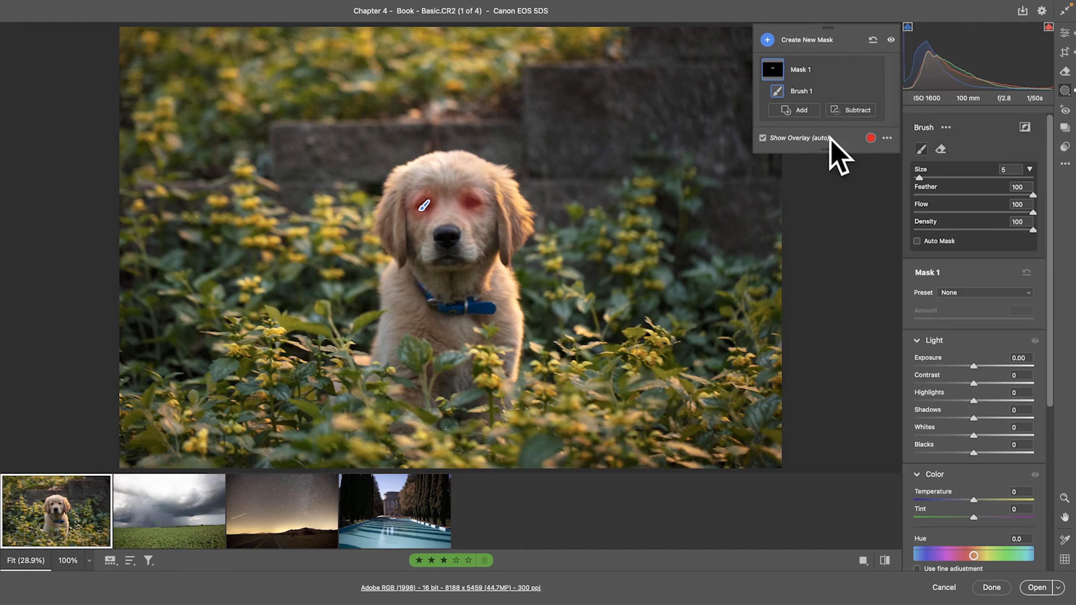
Try a second Brush mask with a diagonal stroke over the wall and foliage beside the puppy, and delete that mask
left_click(820, 42)
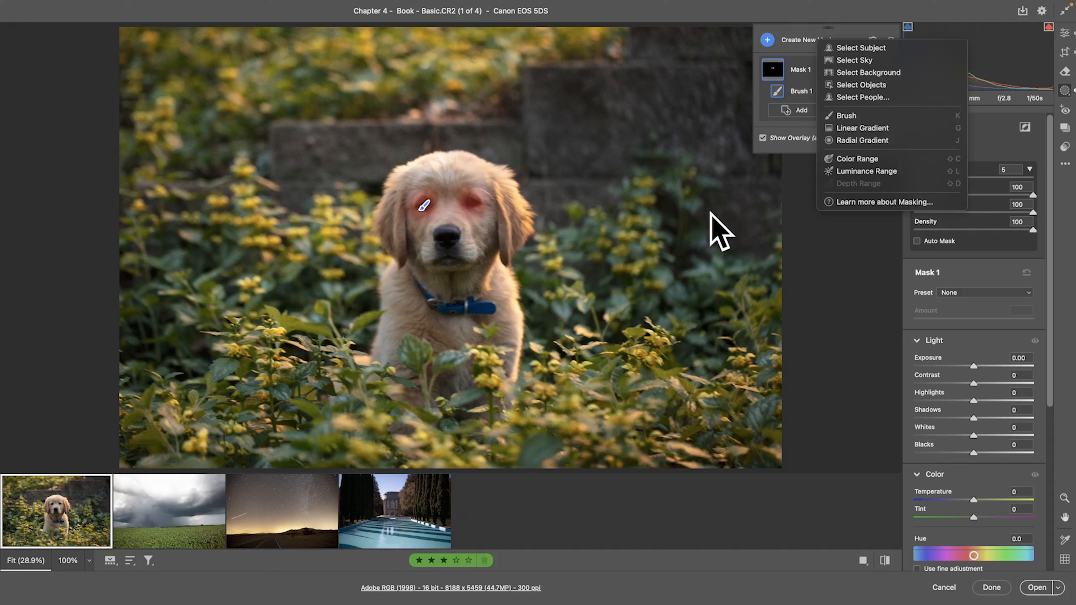
left_click(873, 115)
left_click_drag(635, 85, 699, 290)
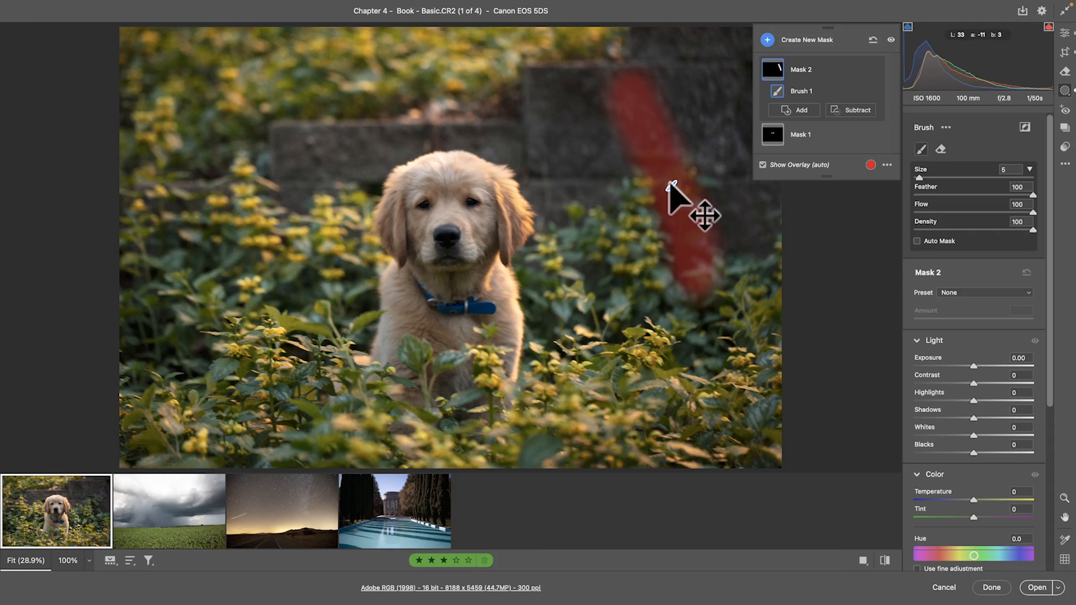
left_click(783, 135)
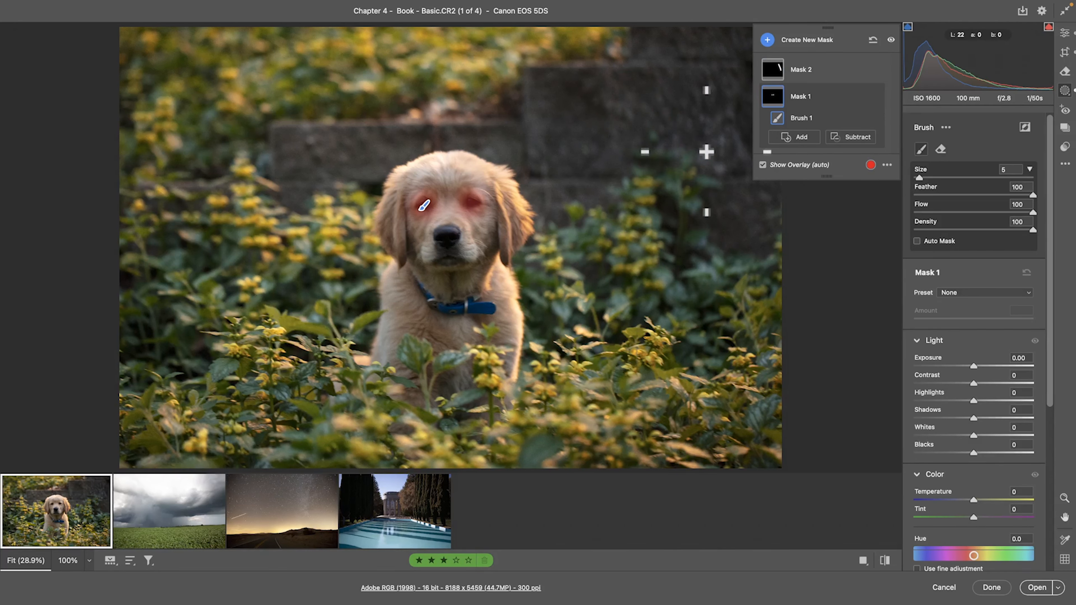
left_click(775, 70)
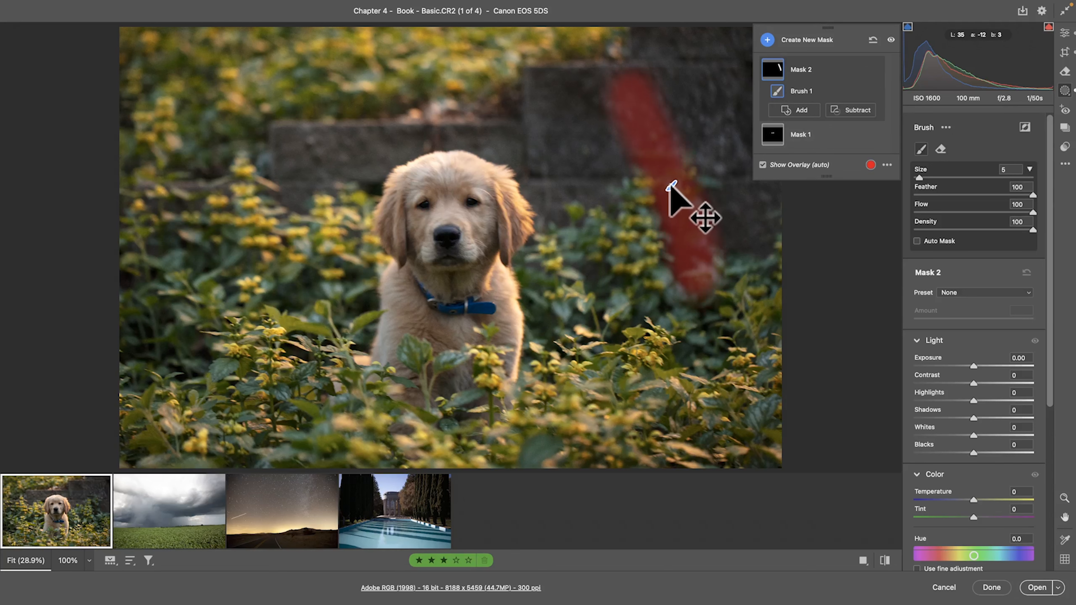
key("z")
key("Delete")
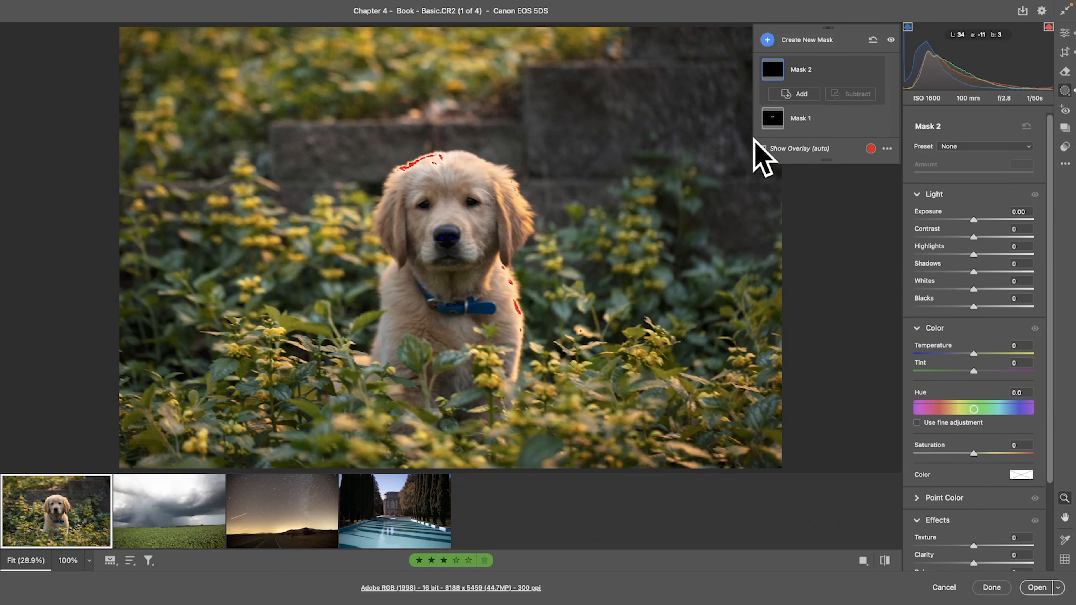
left_click(772, 131)
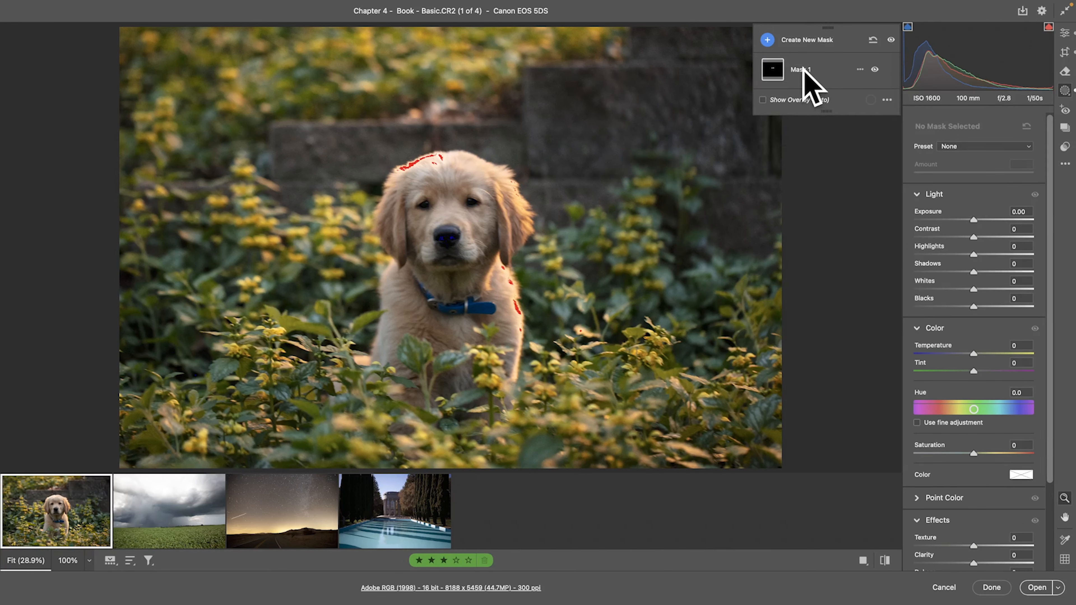
Set Exposure to +0.40 and Whites to +25 on the puppy's eye mask, and return to the Edit settings
left_click(796, 74)
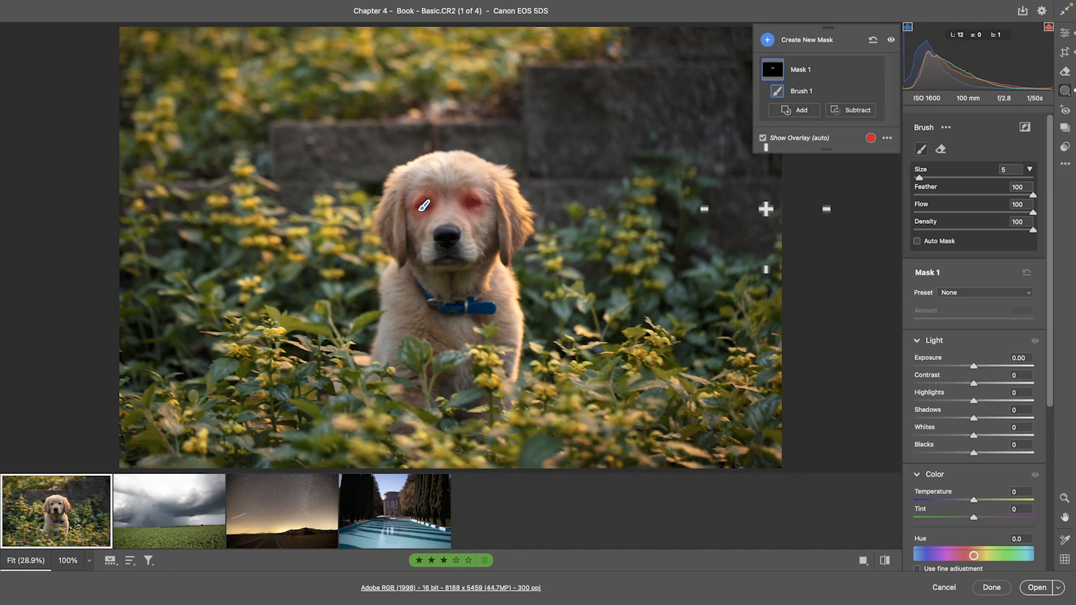
scroll(994, 394, "down", 10)
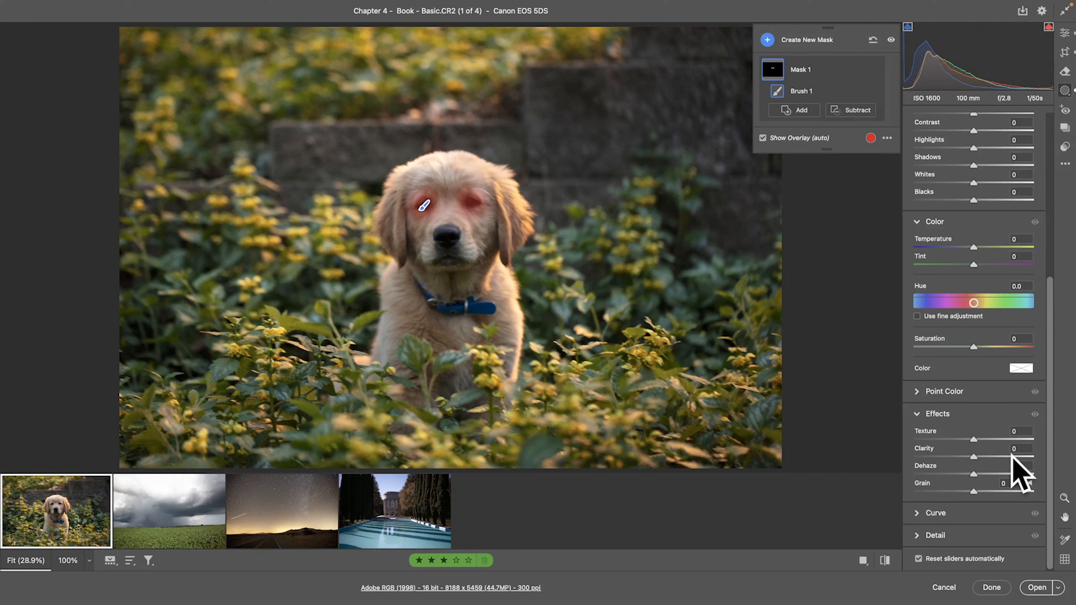
scroll(1029, 231, "up", 3)
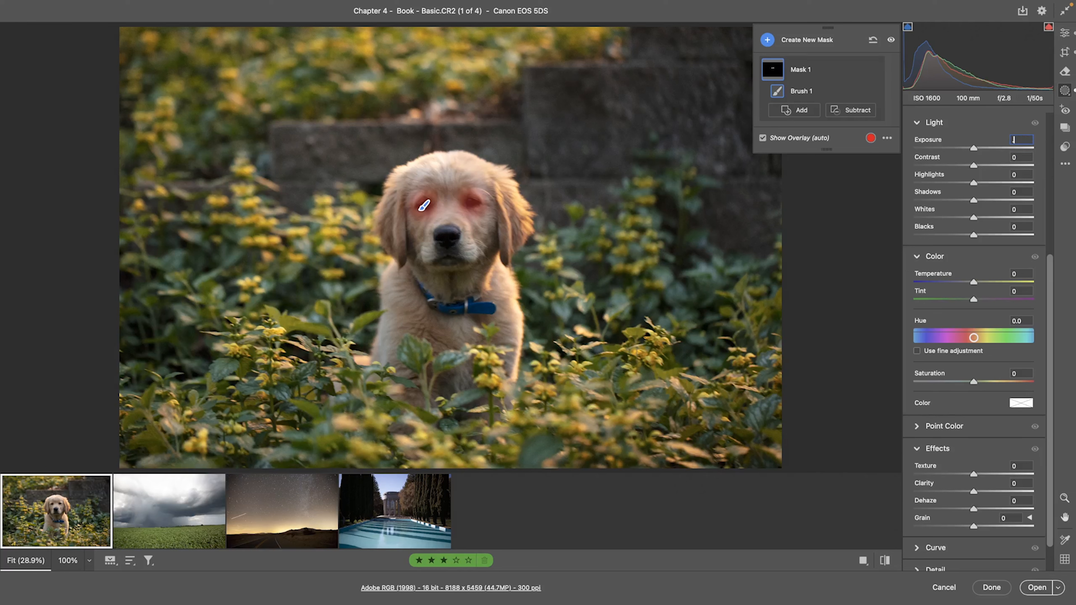
type(".4")
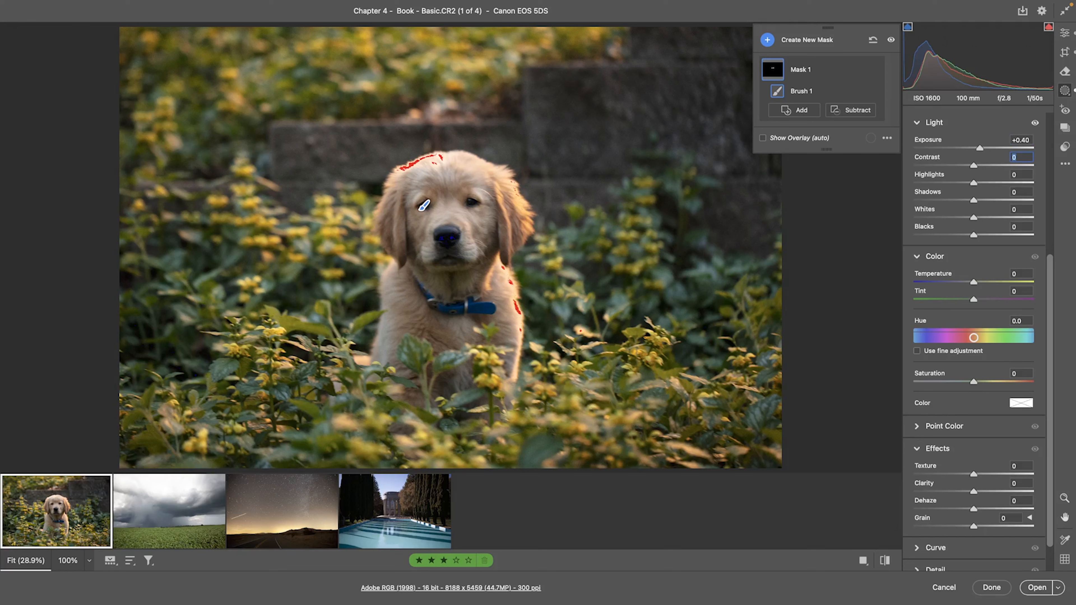
left_click(1020, 209)
type("25")
left_click(1065, 32)
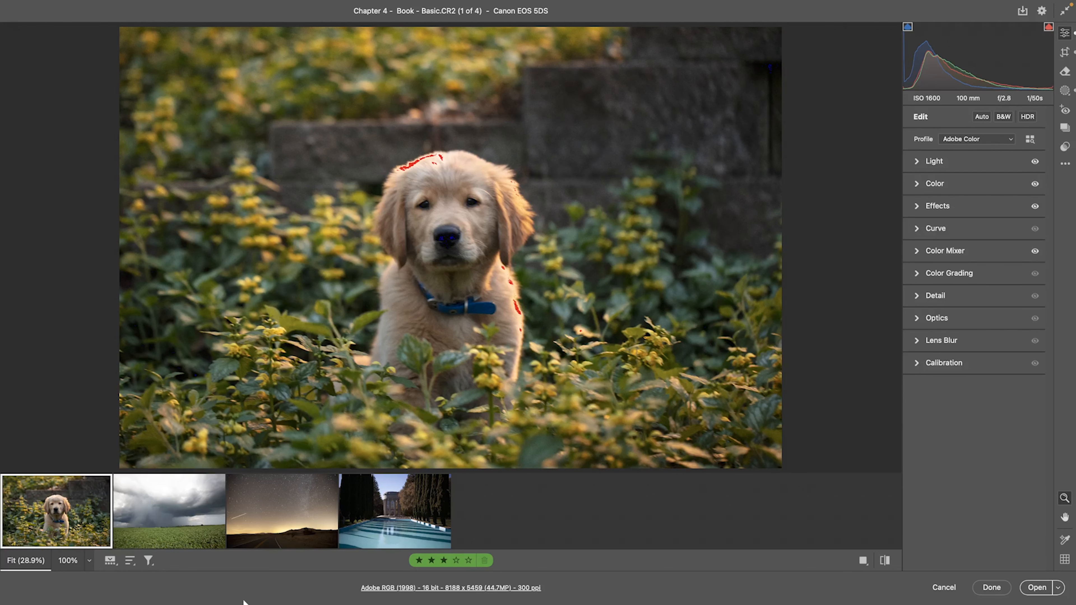
Switch to the storm landscape photo and enable Remove chromatic aberration in Optics, checking the fringing along the horizon up close
left_click(193, 532)
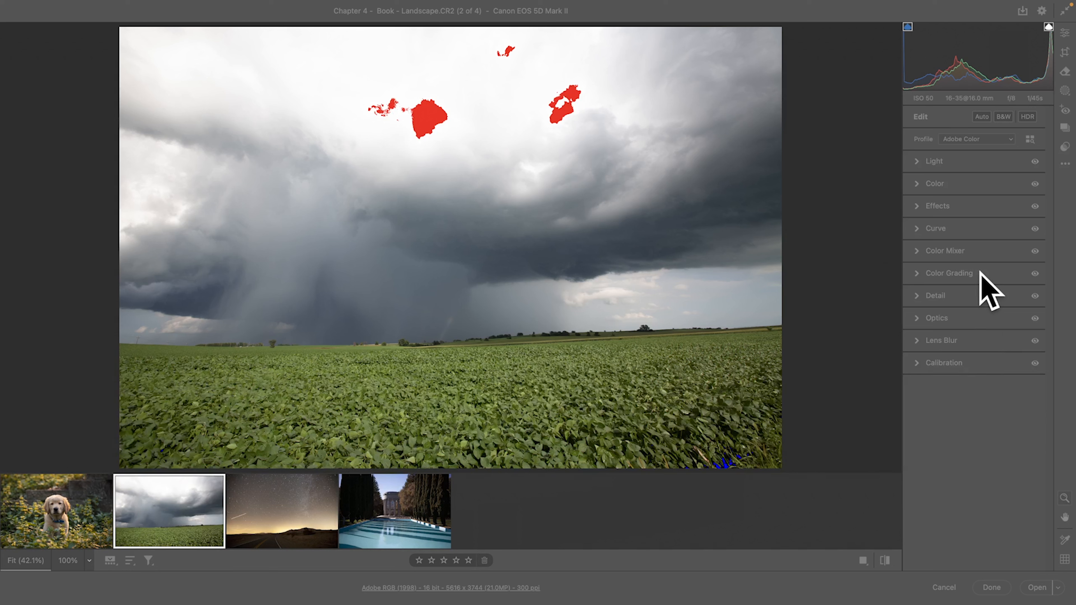
left_click(955, 319)
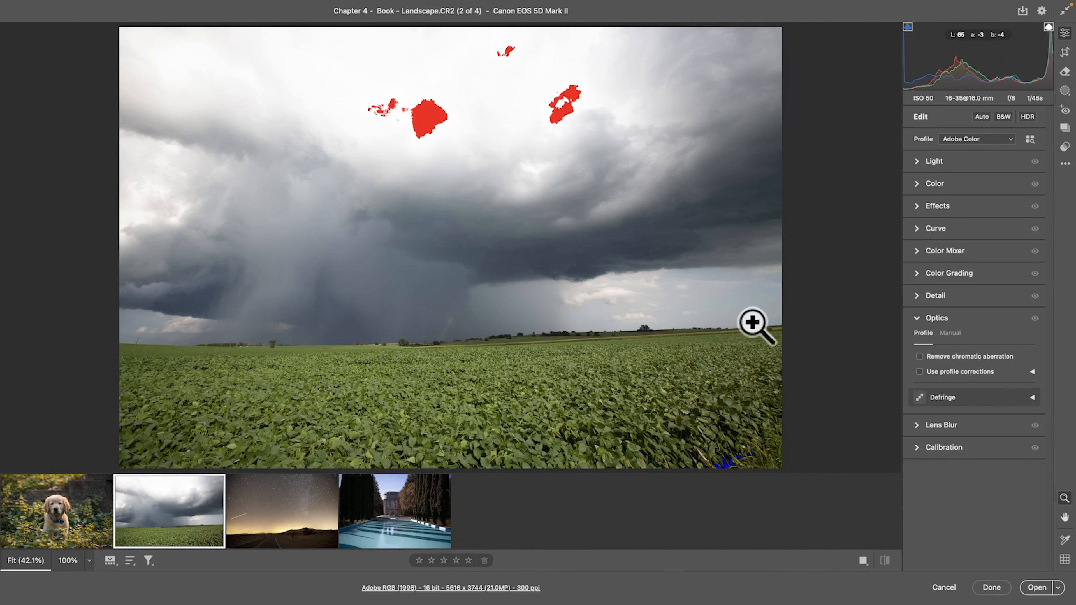
left_click_drag(744, 329, 494, 292)
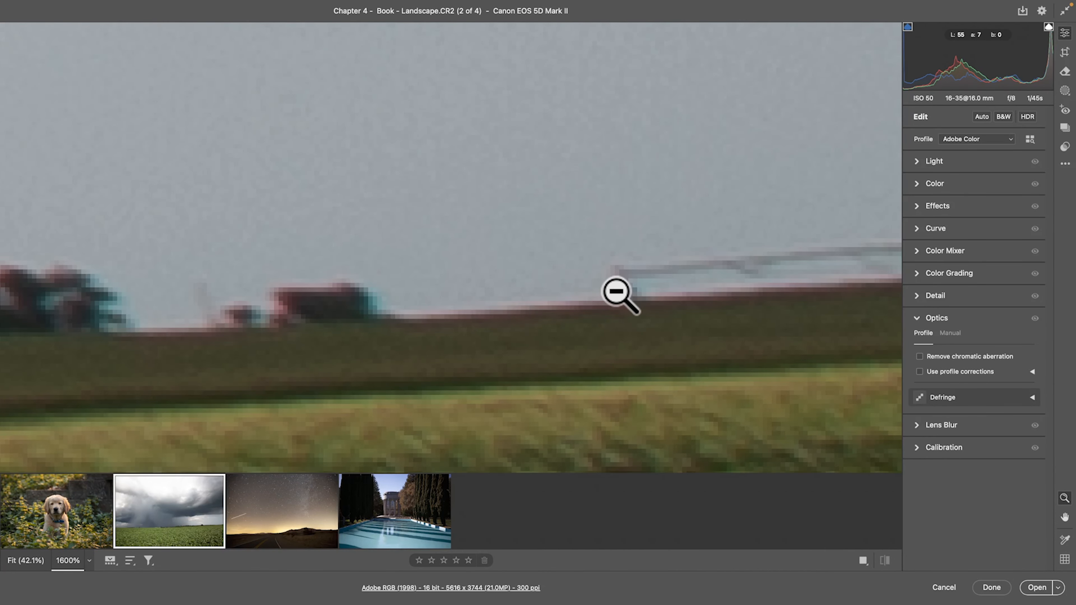
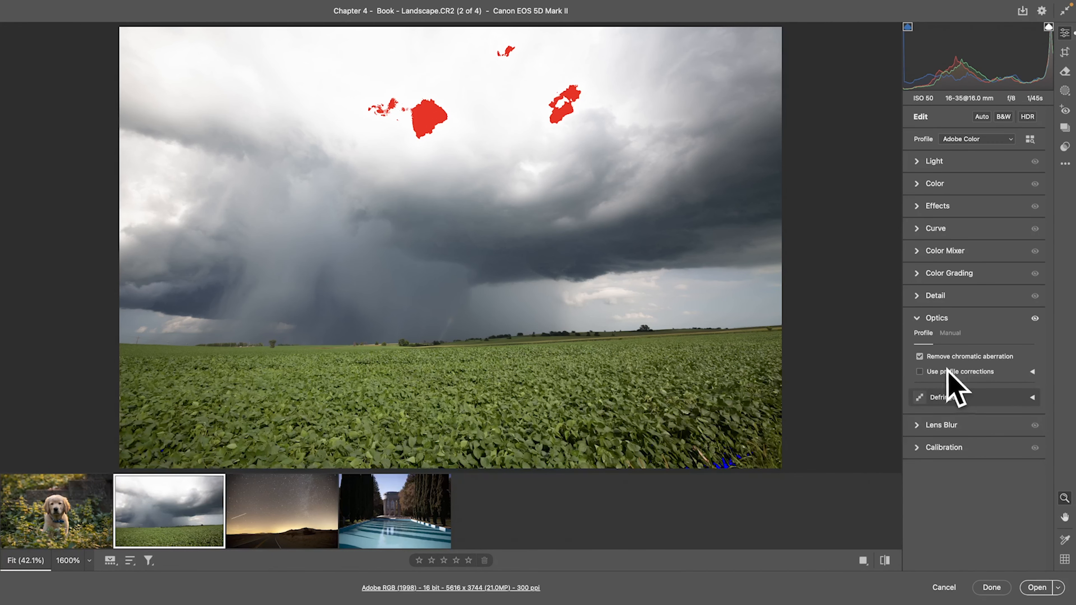
Enable profile corrections on the landscape photo, comparing it repeatedly without and with them, and collapse the Optics settings
left_click(940, 373)
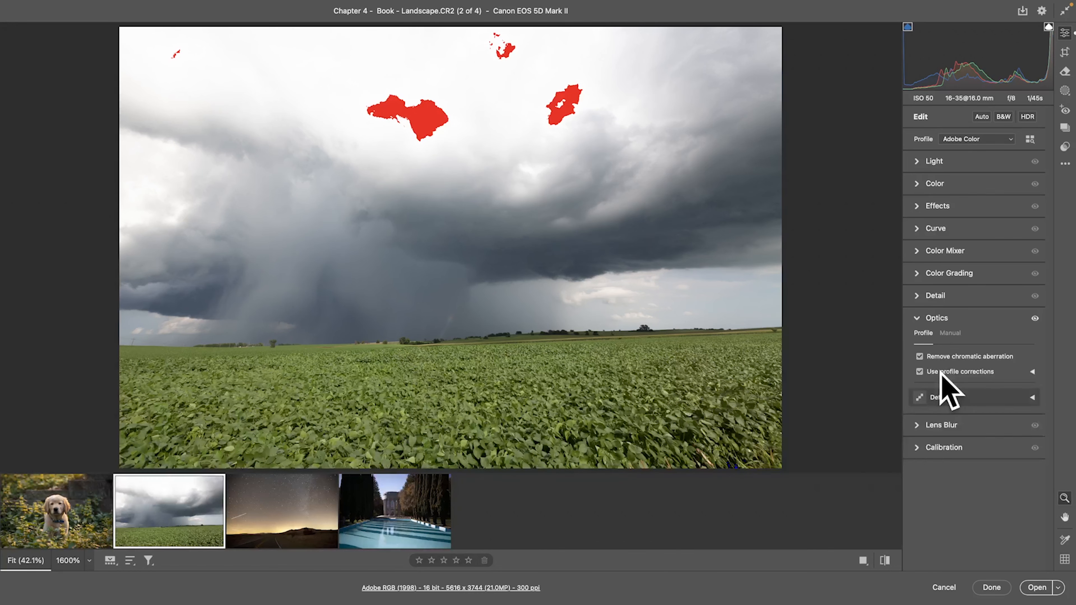
left_click(940, 372)
left_click(940, 373)
left_click(940, 372)
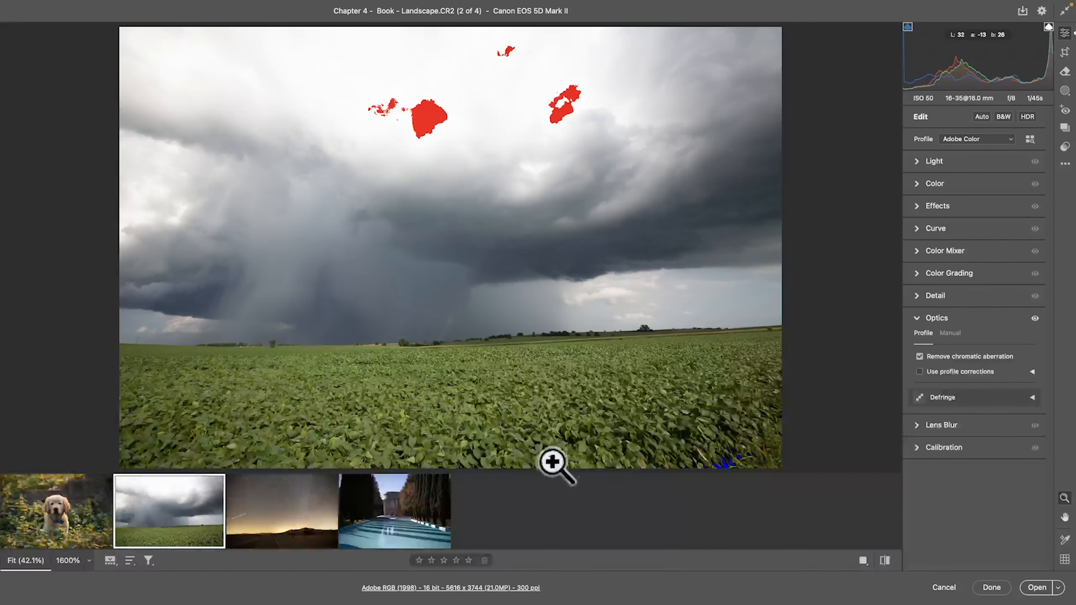
left_click(920, 371)
left_click(921, 370)
left_click(921, 370)
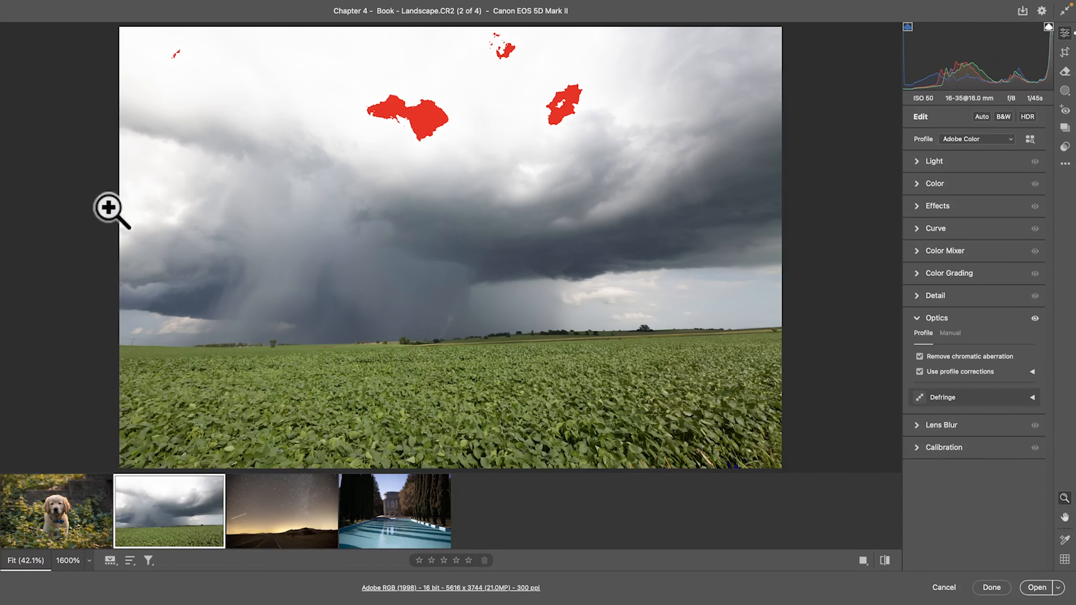
left_click(920, 372)
left_click(920, 372)
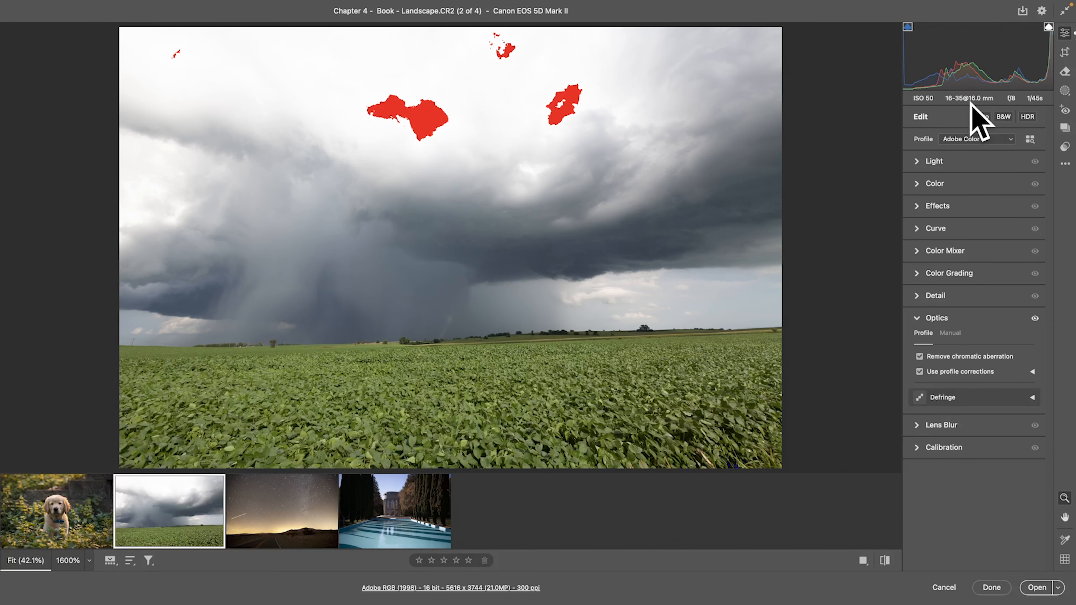
left_click(920, 371)
left_click(919, 371)
left_click(919, 372)
left_click(919, 371)
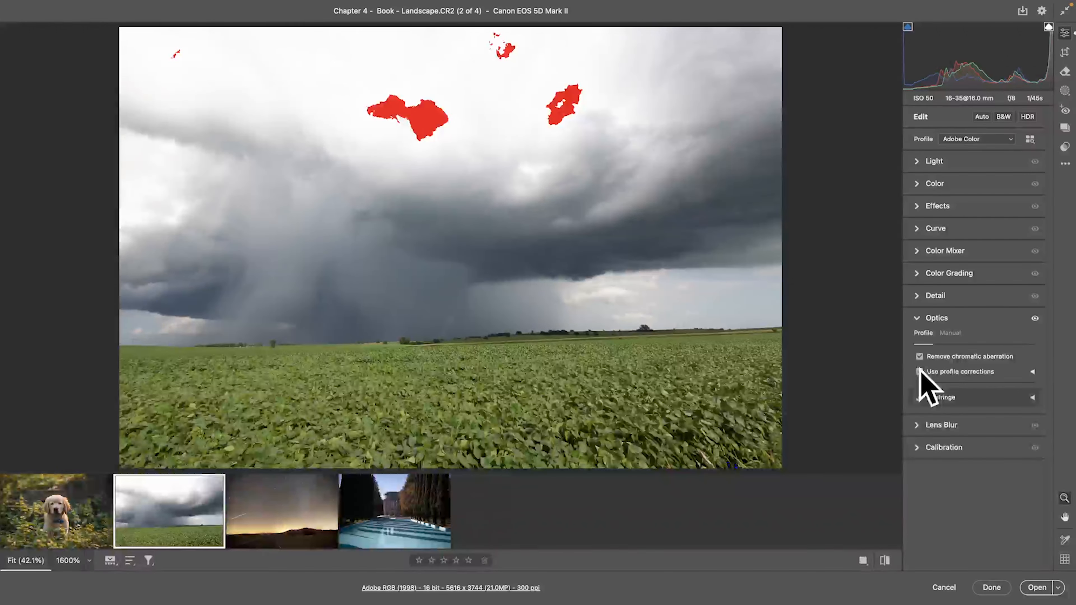
left_click(919, 371)
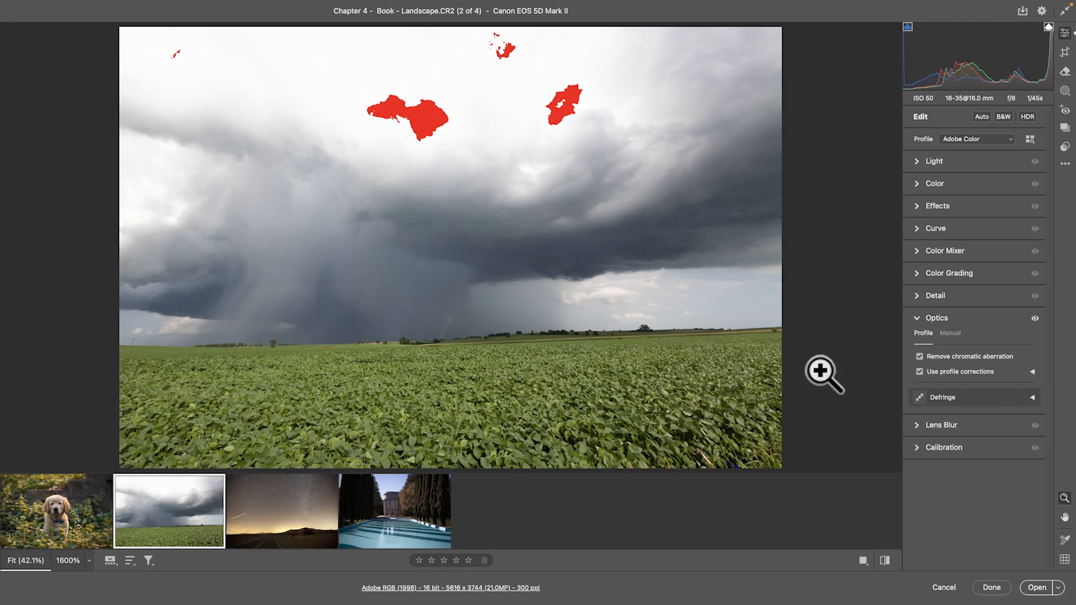
left_click(935, 372)
left_click(934, 371)
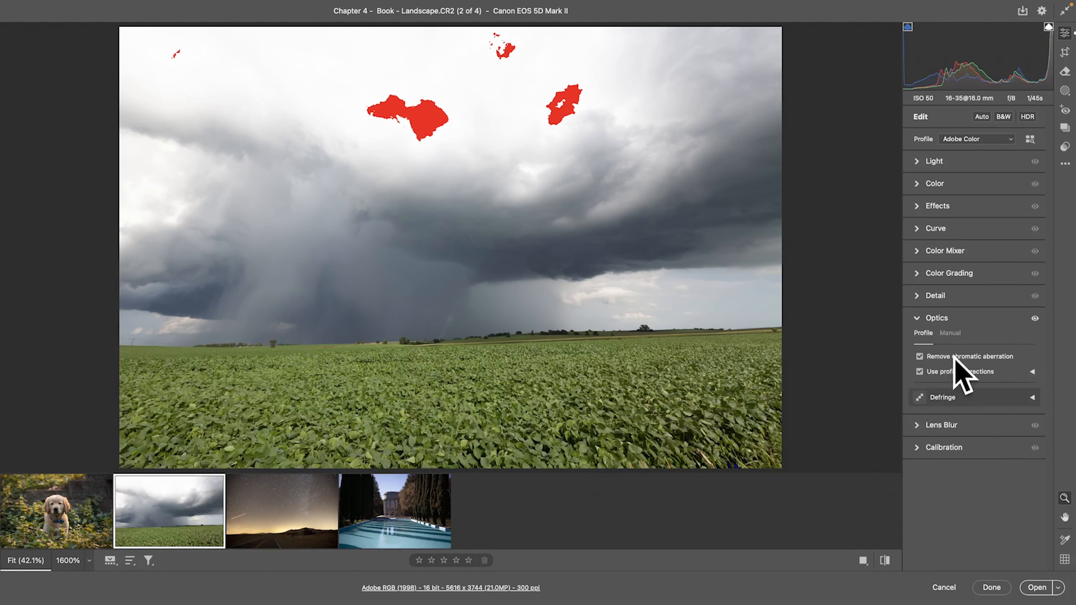
mouse_move(939, 352)
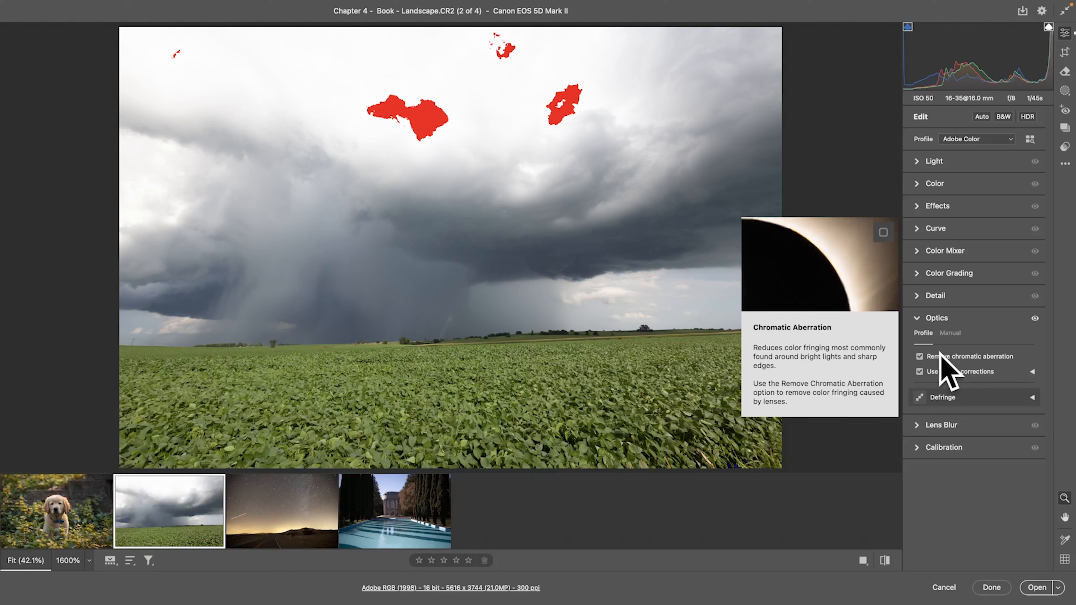
left_click(942, 372)
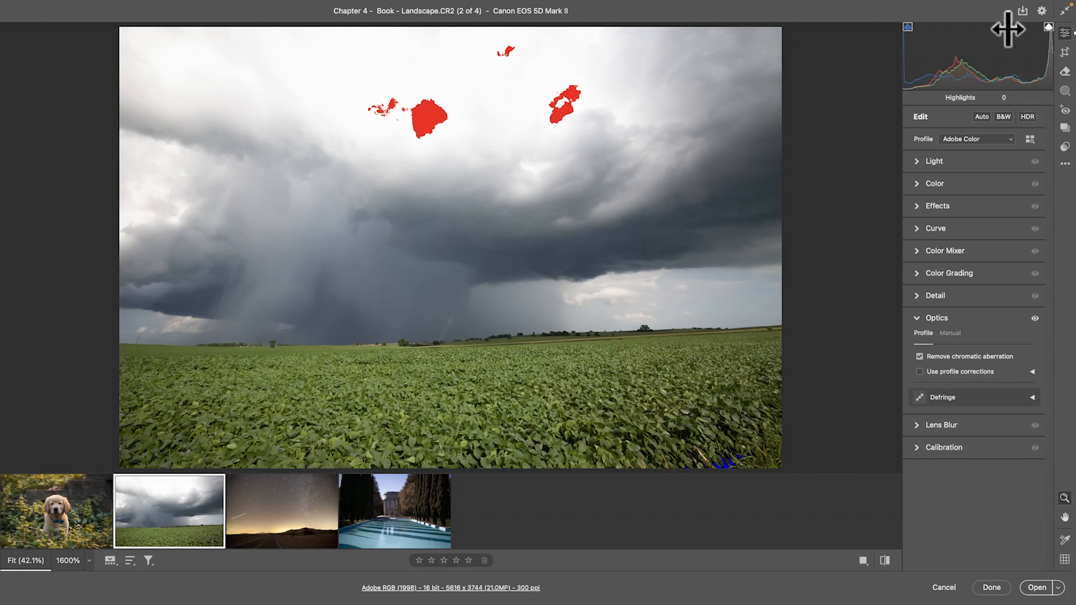
left_click(942, 372)
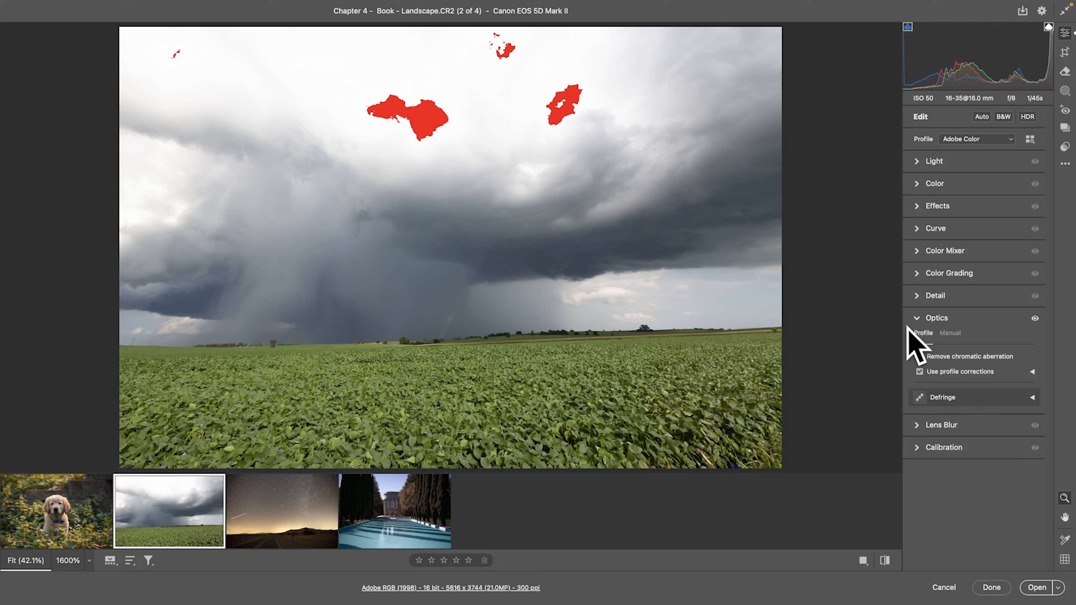
left_click(914, 319)
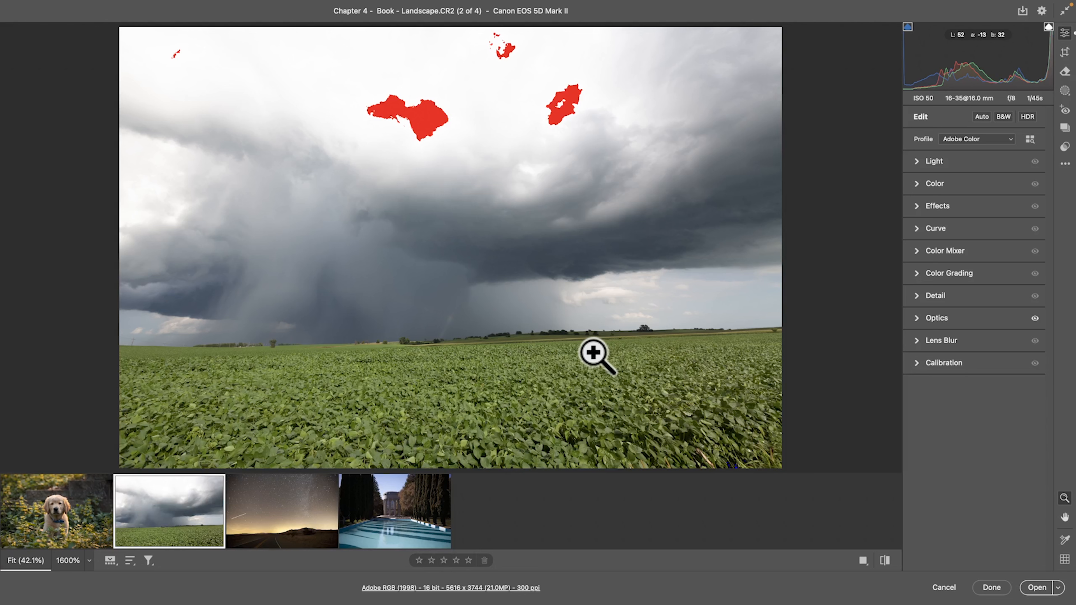
Straighten the landscape photo along its horizon by about 1.46 degrees with the Straighten tool, and shift the image slightly within the crop
left_click(30, 538)
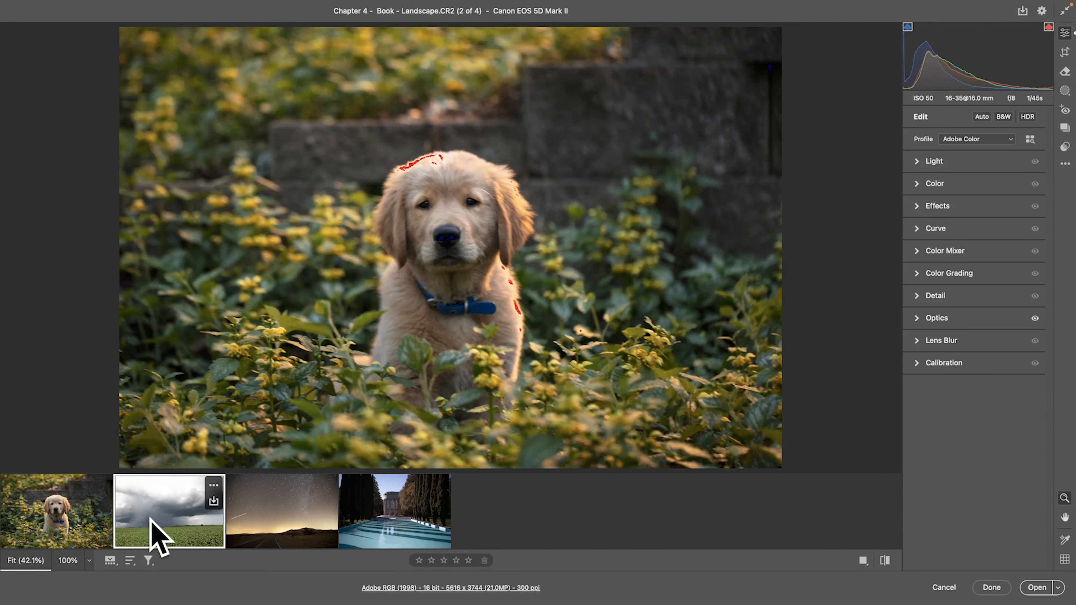
left_click(163, 533)
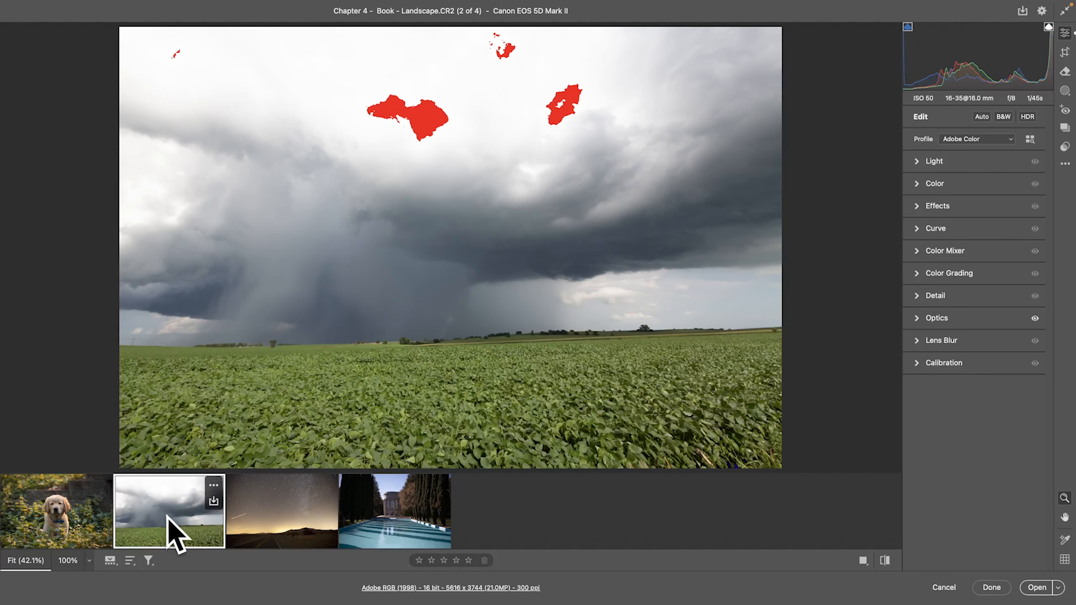
left_click(1065, 51)
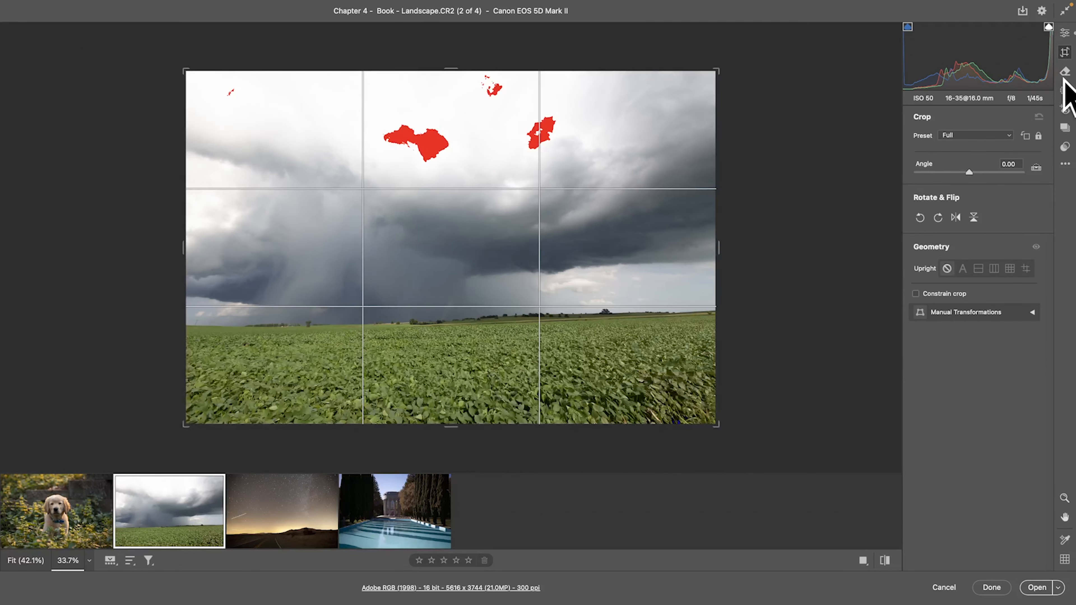
left_click(1036, 167)
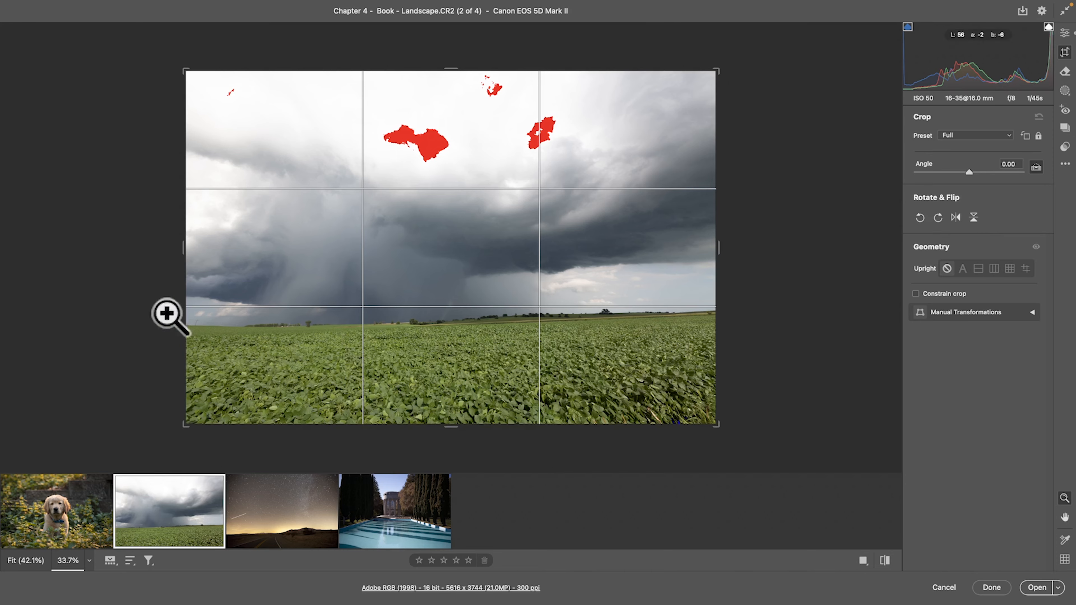
left_click_drag(192, 327, 254, 327)
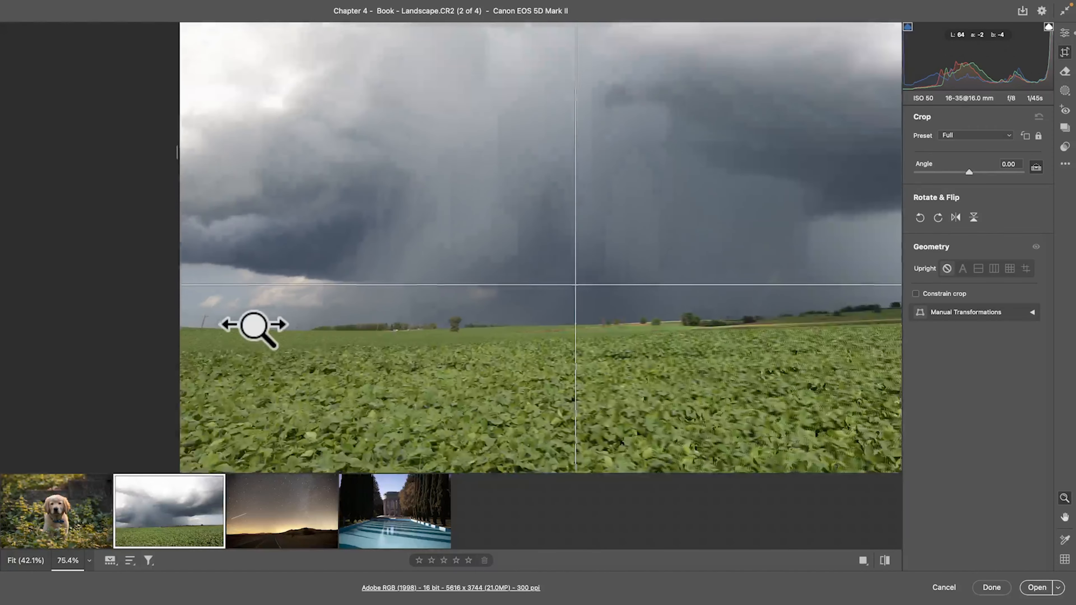
left_click(254, 326)
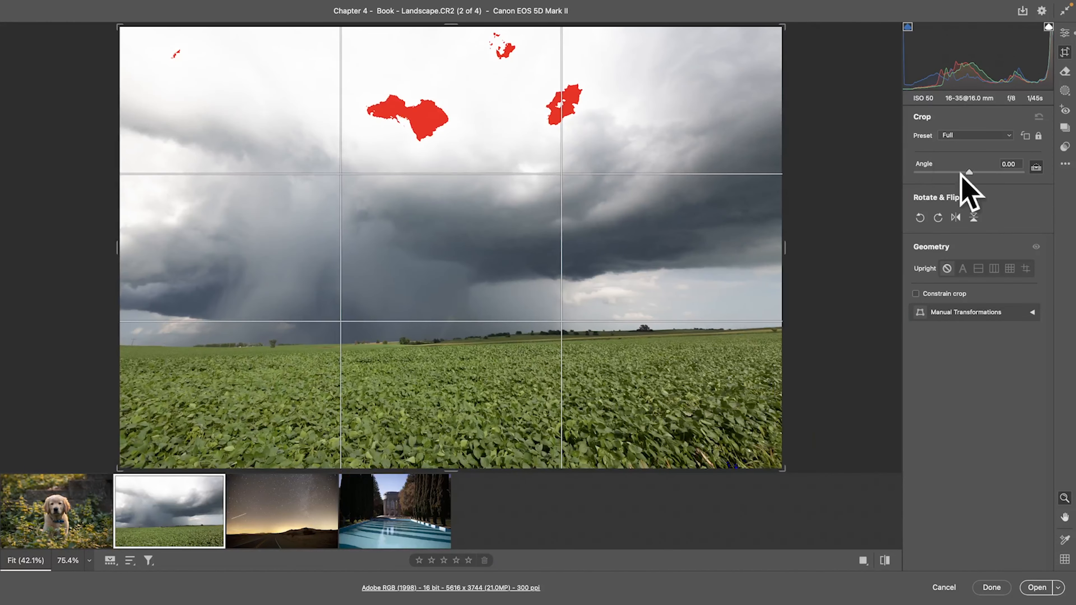
left_click(1032, 166)
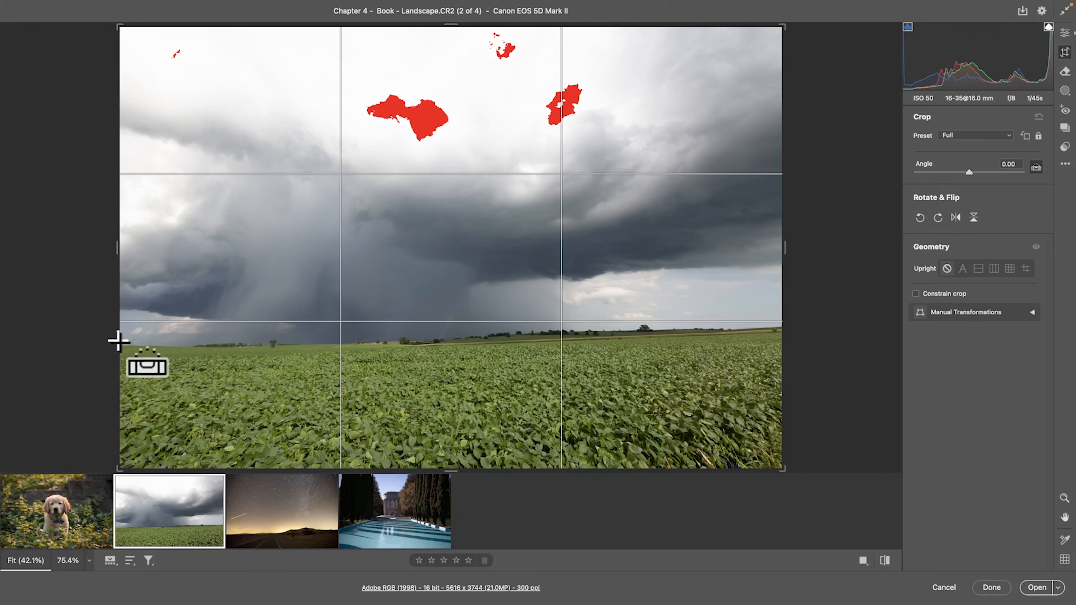
mouse_move(121, 343)
left_mouse_down()
mouse_move(654, 310)
mouse_move(816, 313)
mouse_move(819, 325)
left_mouse_up()
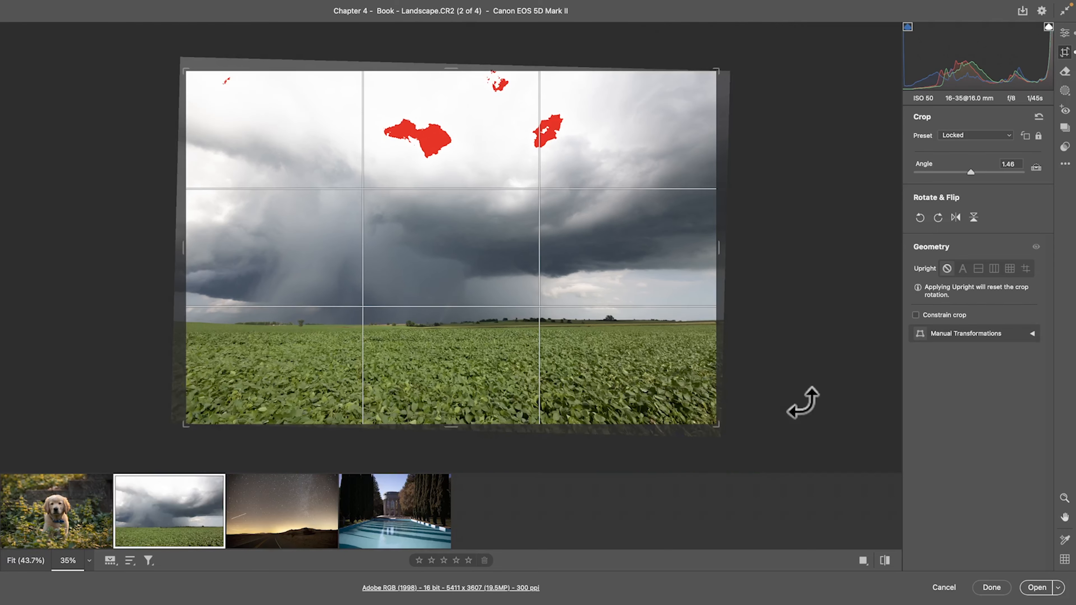
left_click_drag(590, 370, 635, 367)
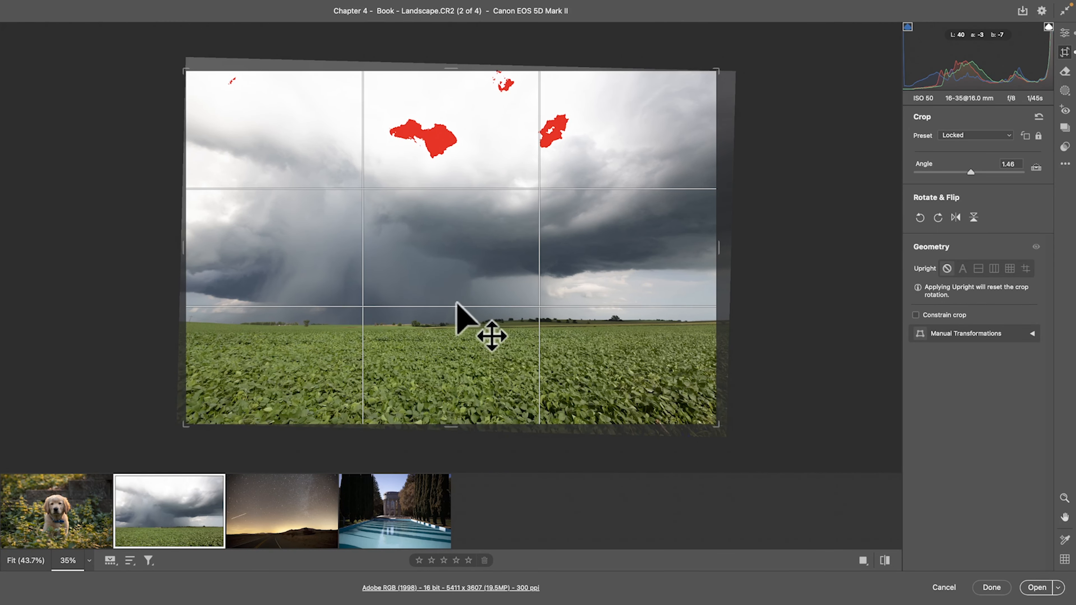
Apply the crop, and set the landscape photo's Exposure to +0.25, Contrast to +20, Highlights to -100, Whites to +10 and Blacks to -30
key("Return")
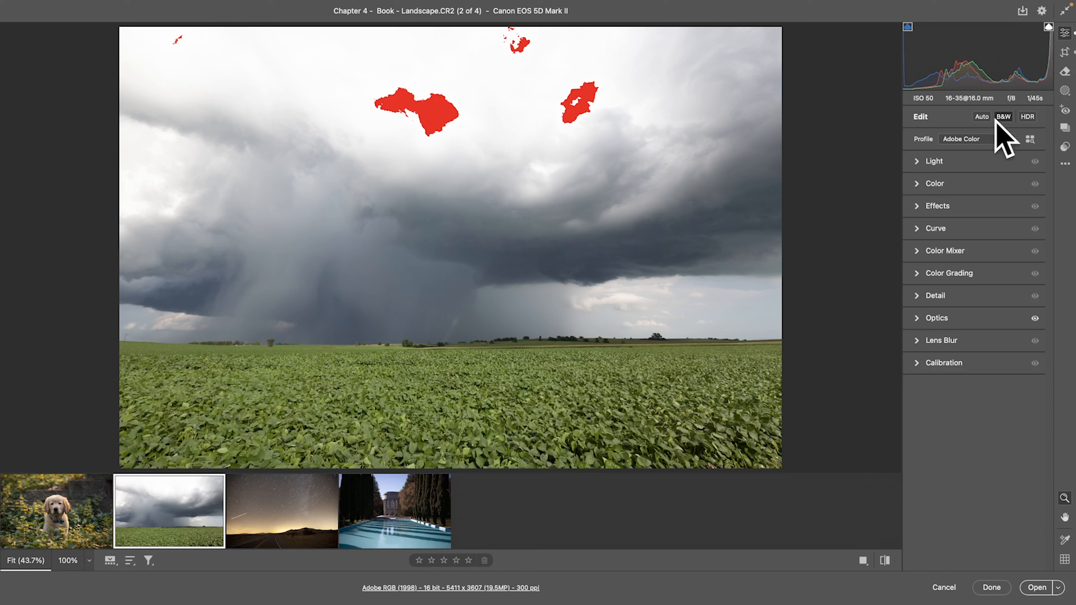
left_click(935, 161)
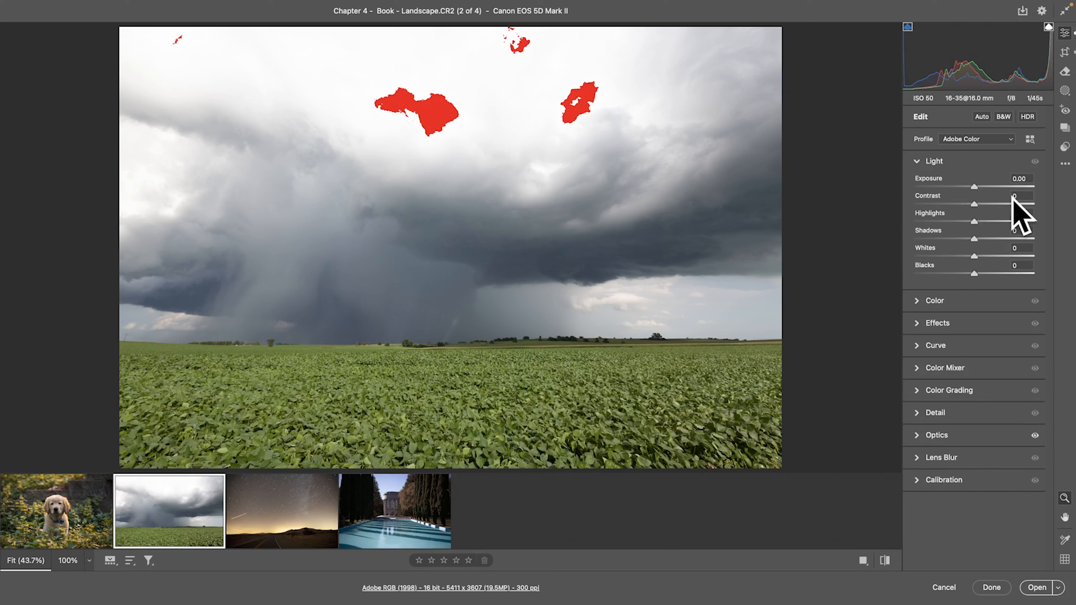
left_click(1027, 178)
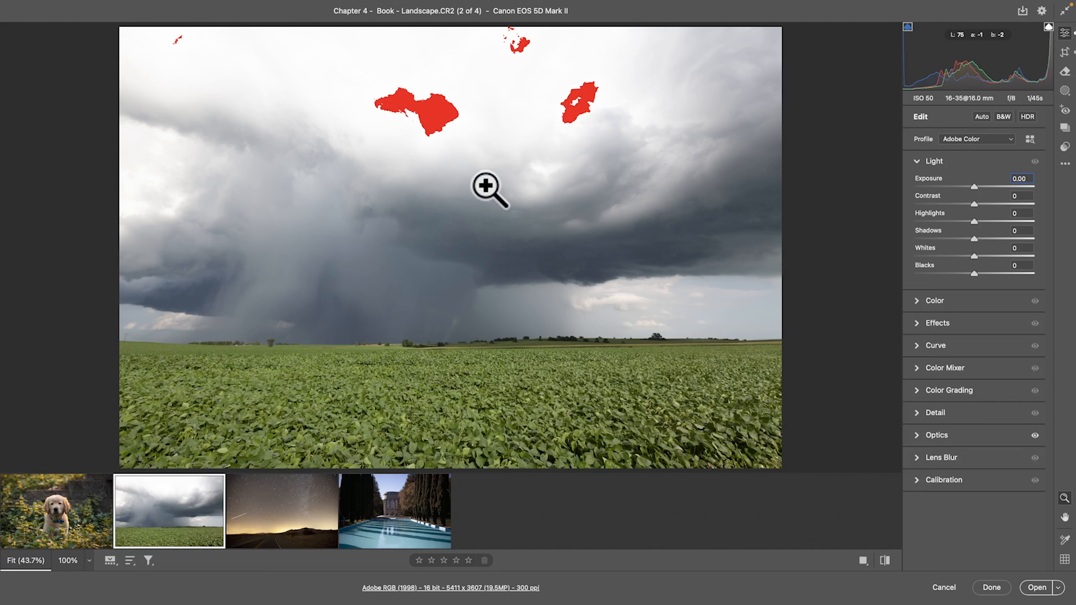
left_click(1026, 178)
type(".25")
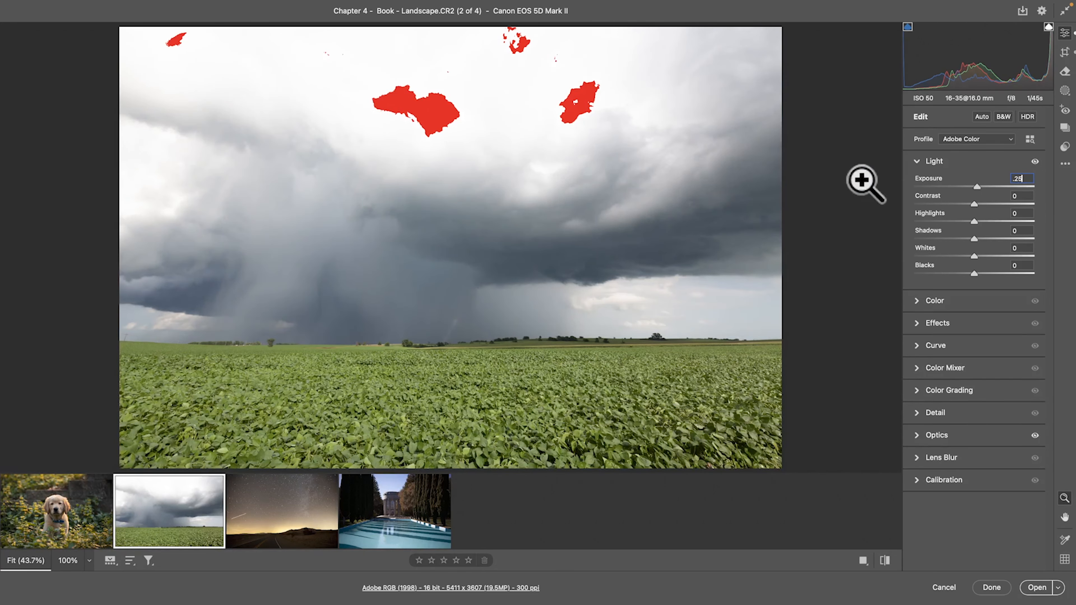
key("Tab")
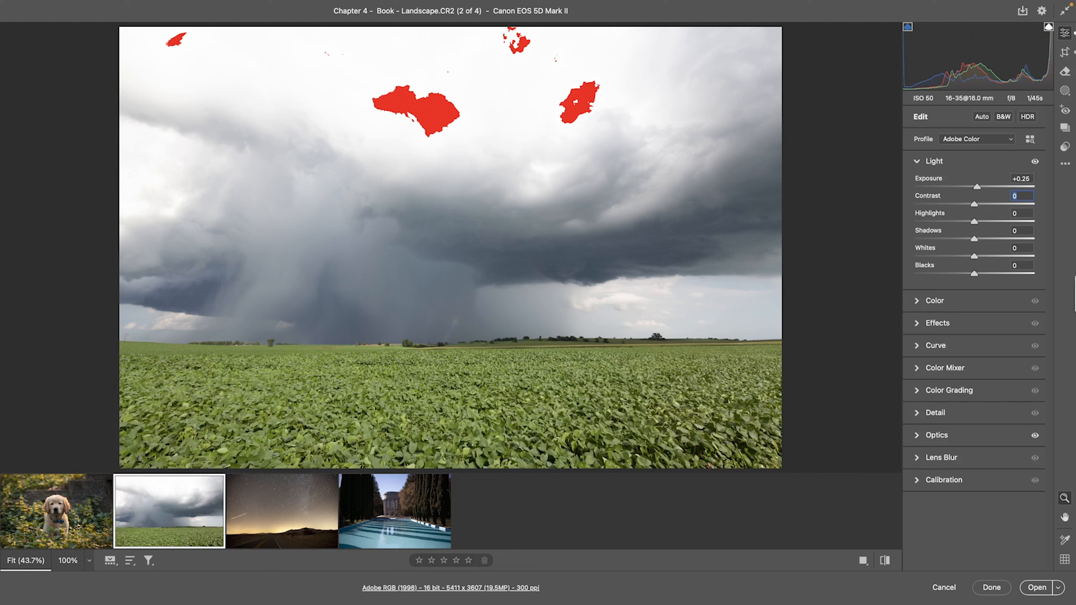
type("20")
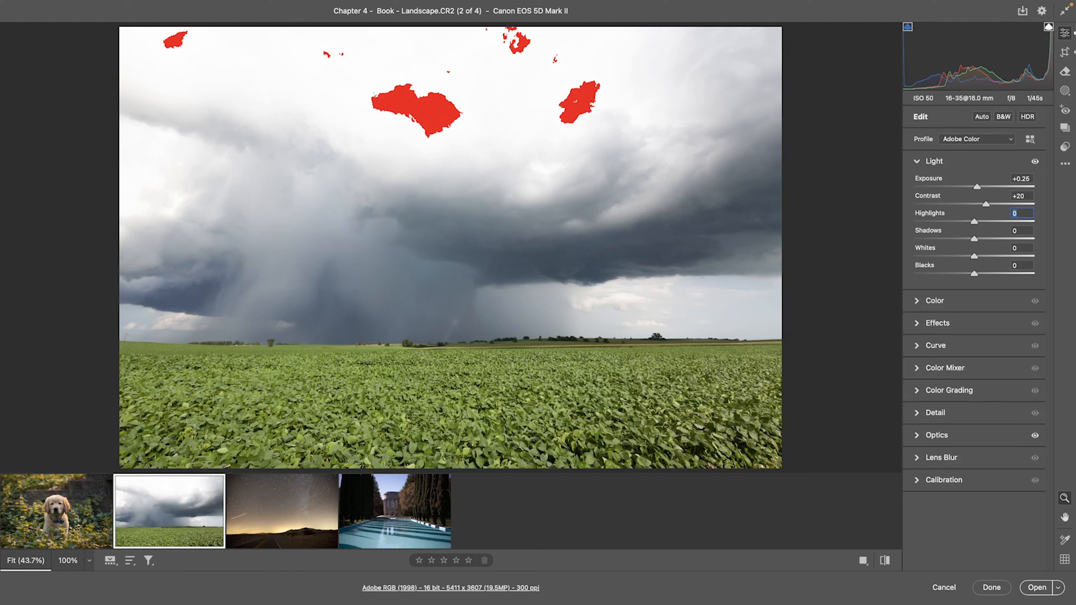
type("-100")
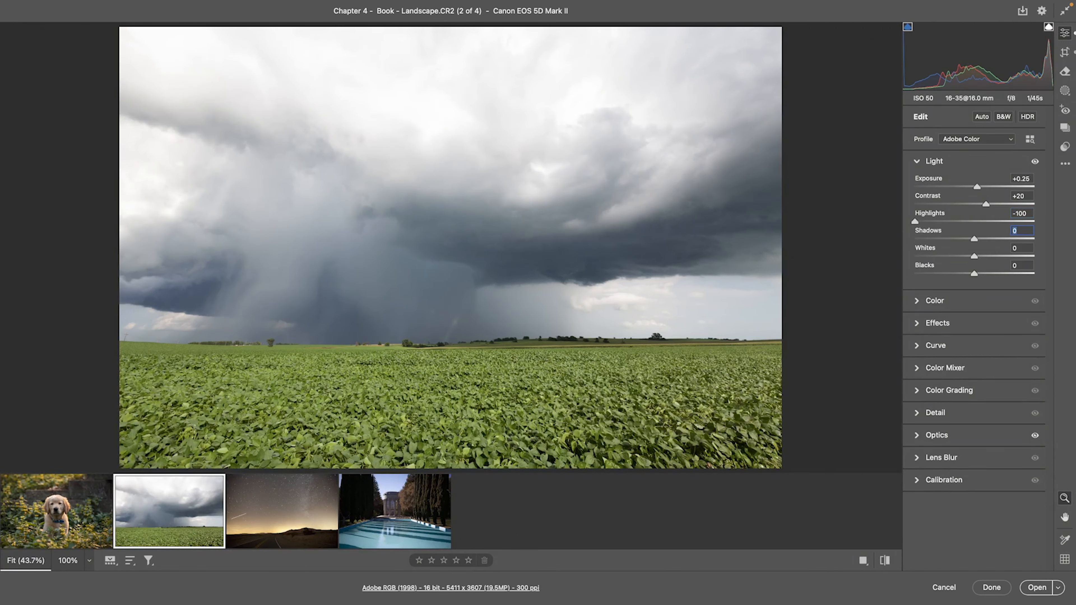
type("10")
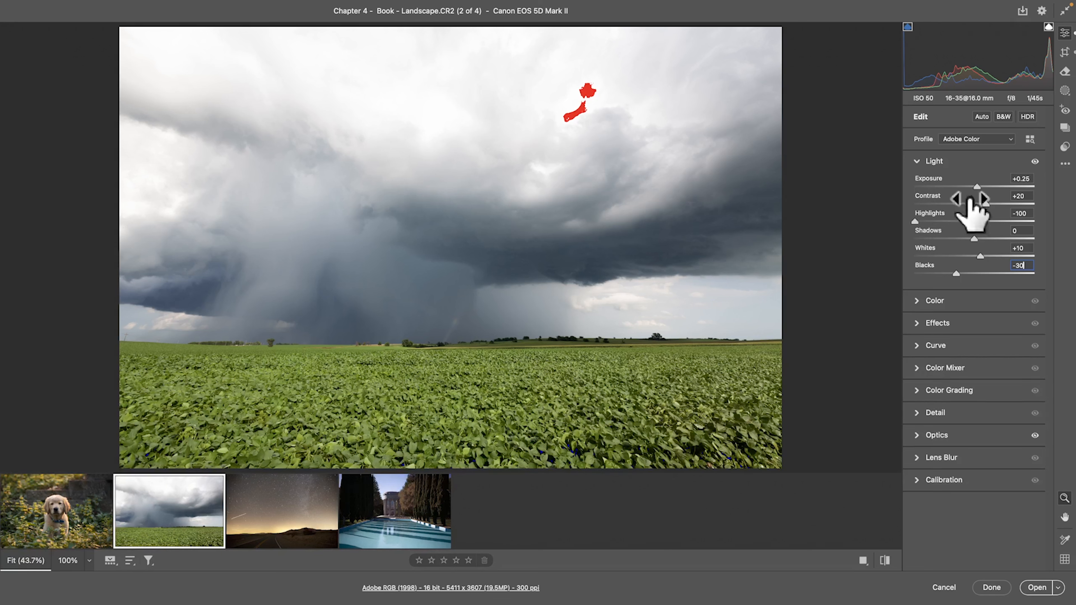
Set the landscape photo's Temperature to 4850, Tint to +8 and Vibrance to +5, and collapse the Color settings
left_click(932, 301)
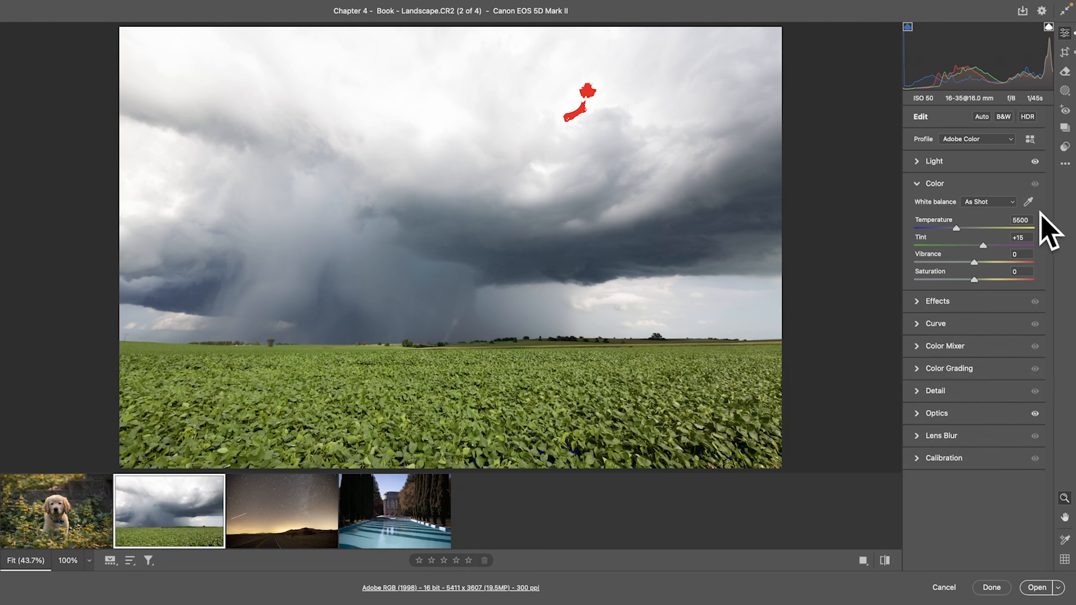
left_click(1025, 220)
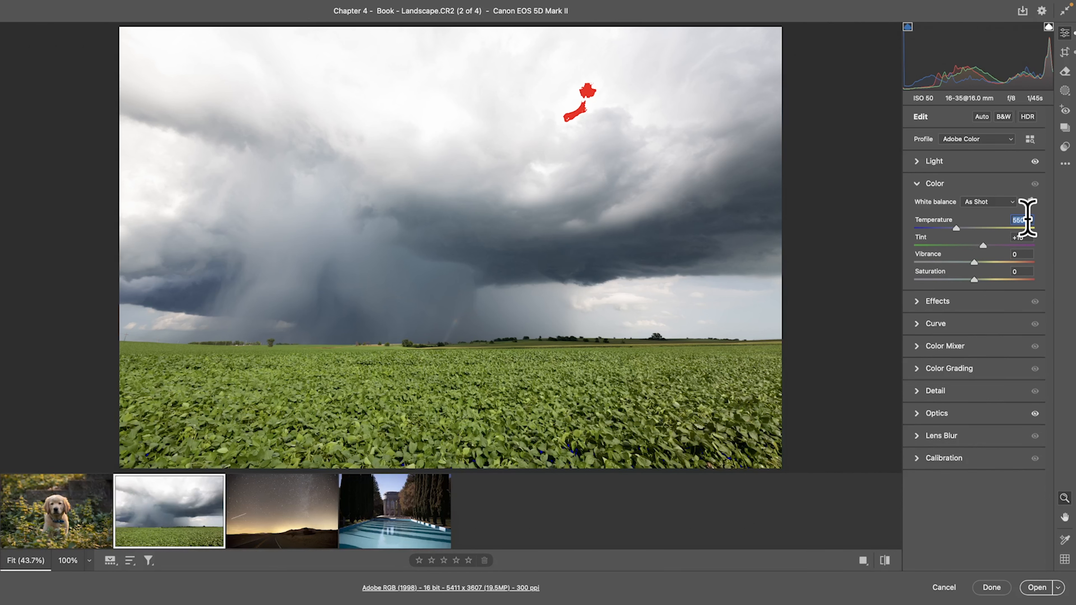
type("4850")
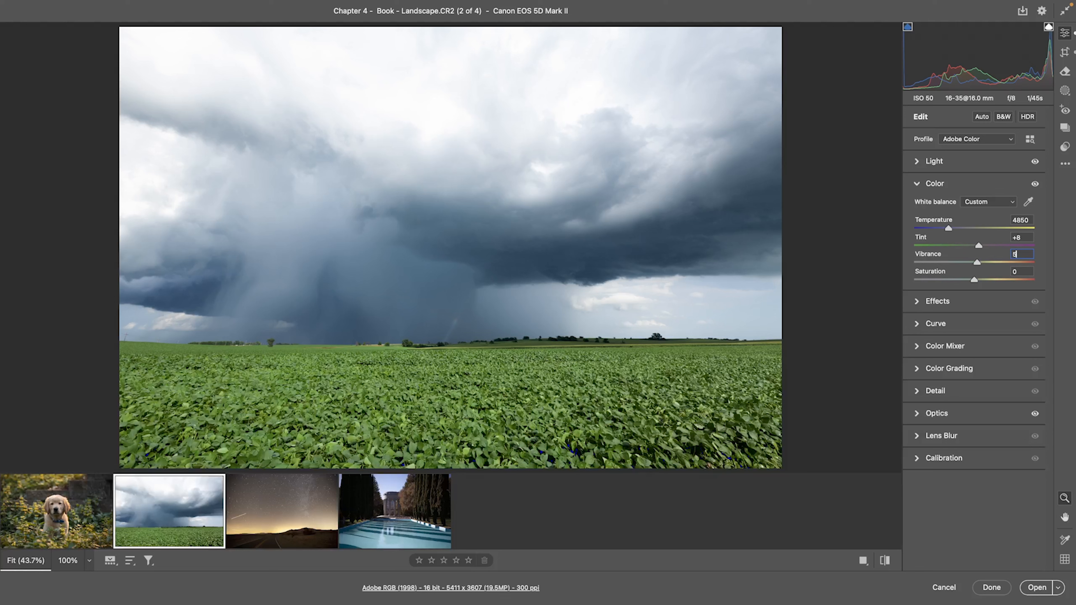
left_click(918, 183)
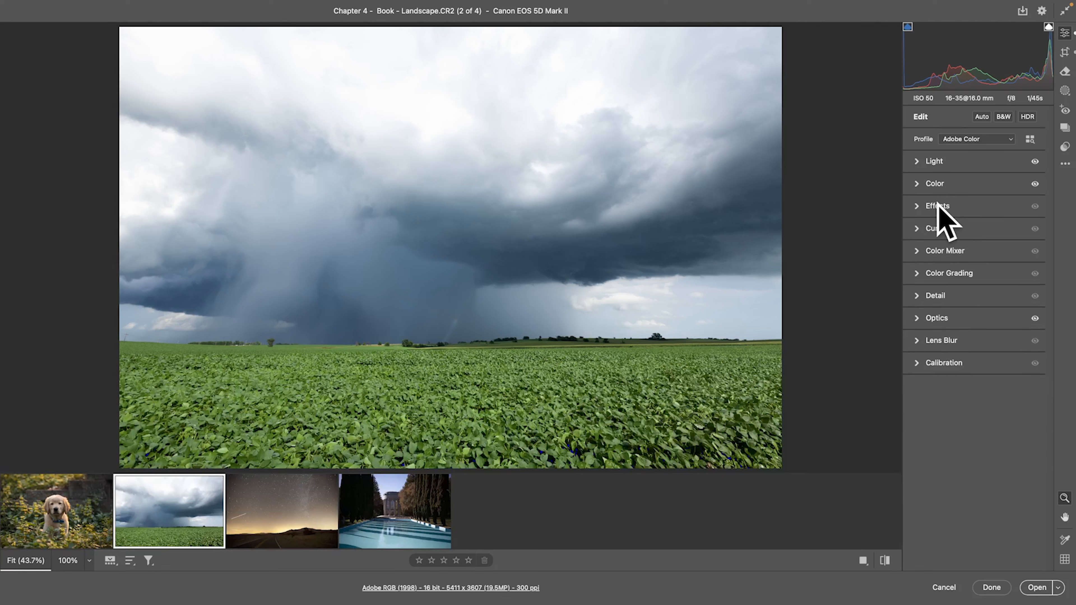
Set Clarity to +5 and Dehaze to +10, compare the photo without and with these effects, and collapse the Effects settings
left_click(935, 205)
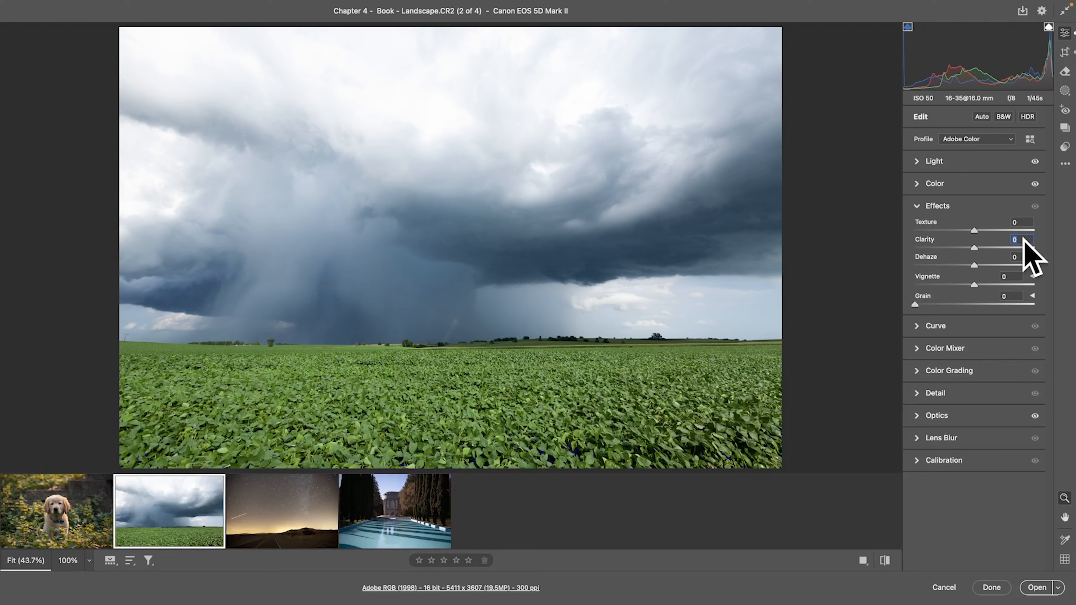
type("5")
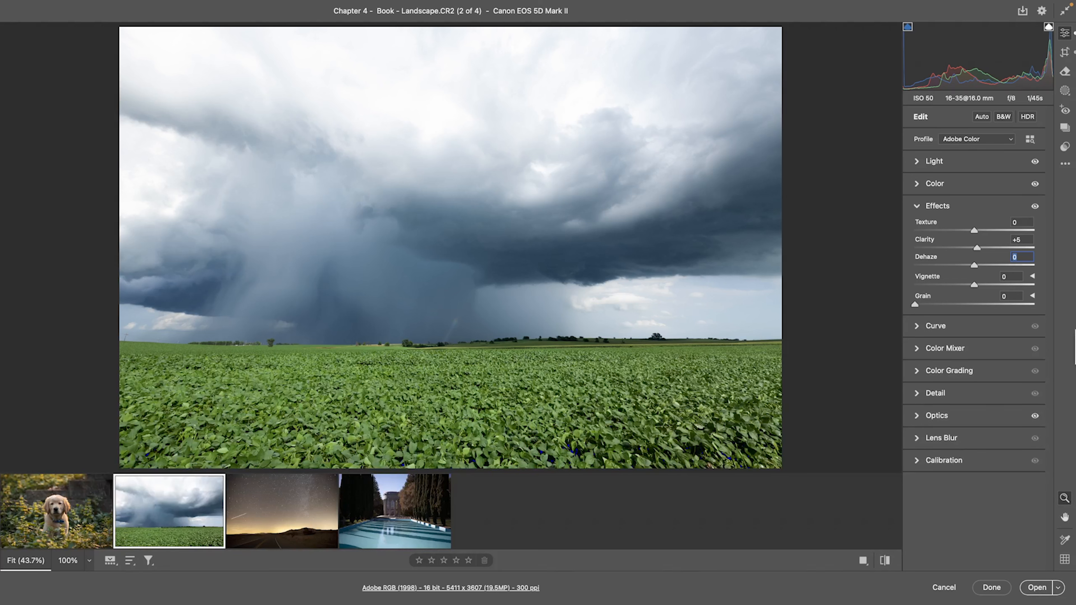
type("10")
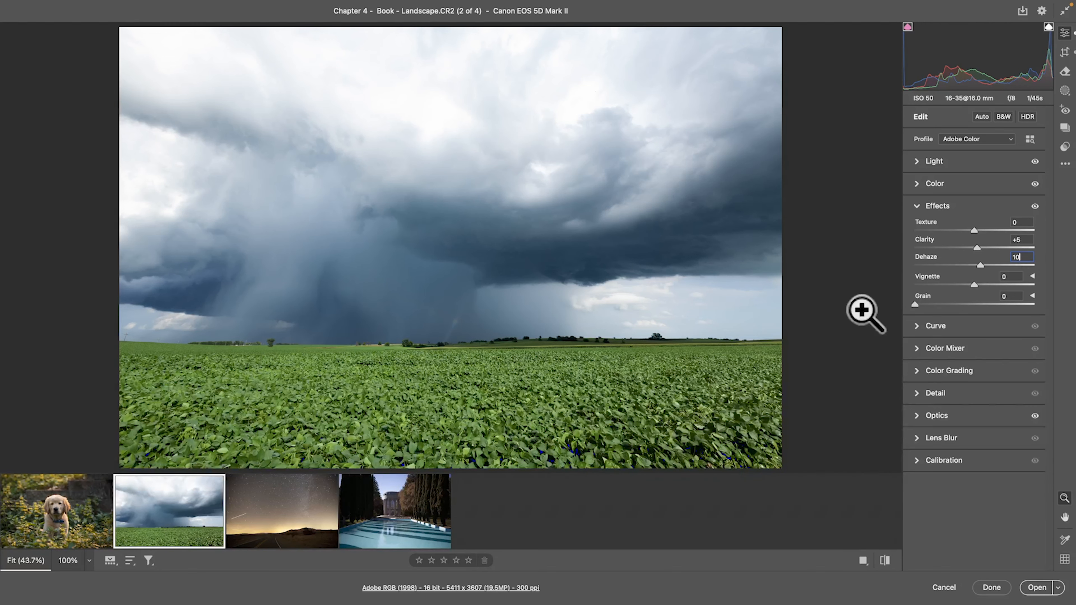
key("Return")
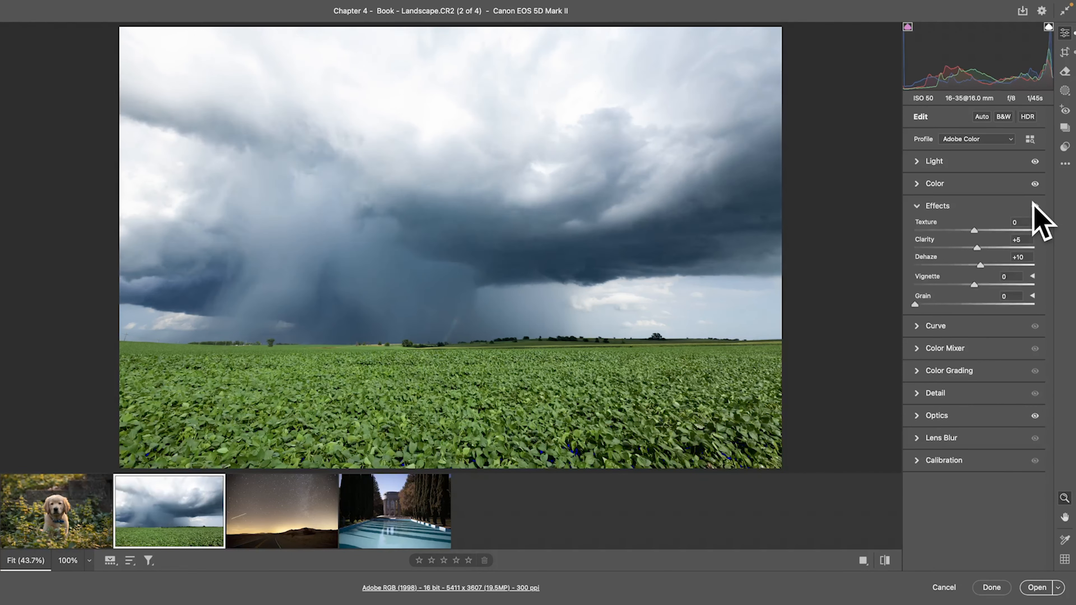
left_click(1034, 206)
left_click(1034, 207)
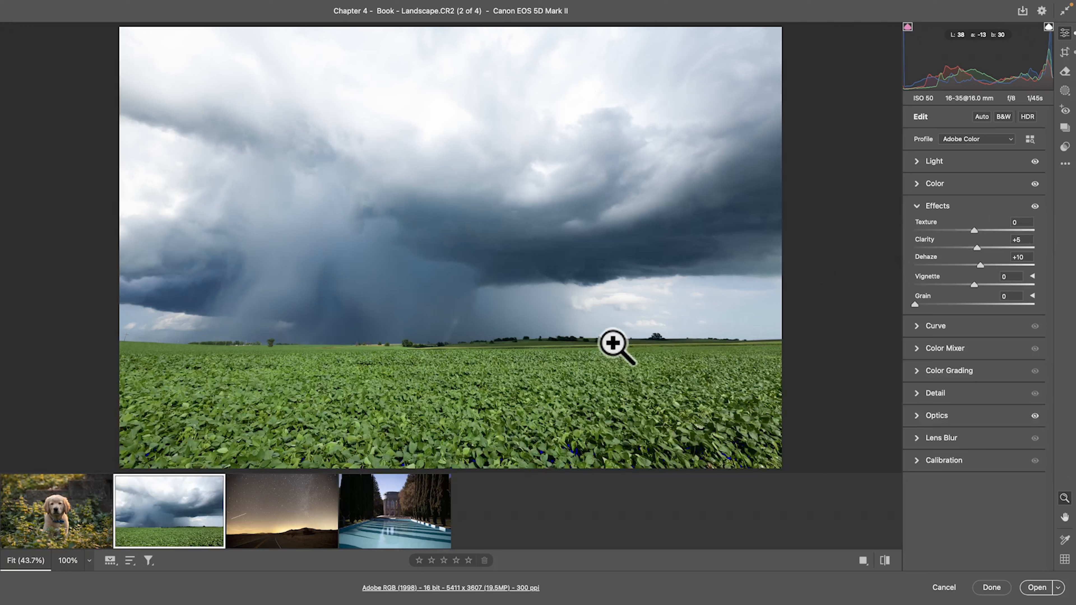
left_click(1040, 201)
left_click(1038, 201)
left_click(1038, 202)
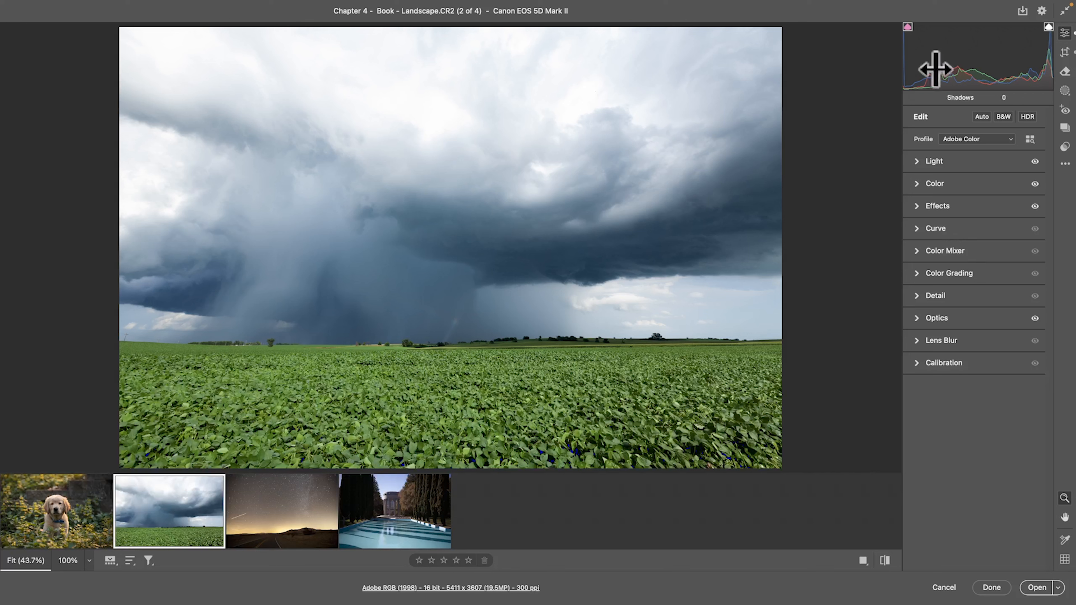
In the Color Mixer, set the hue of Greens to -15 and Aquas to +100, and the saturation of Greens to +10
left_click(917, 250)
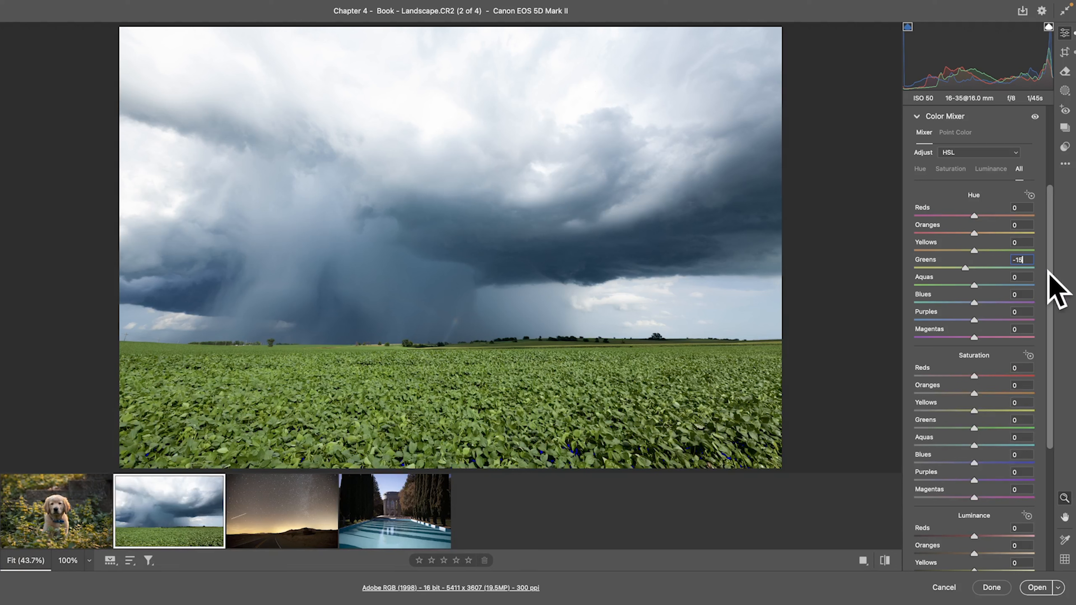
key("Tab")
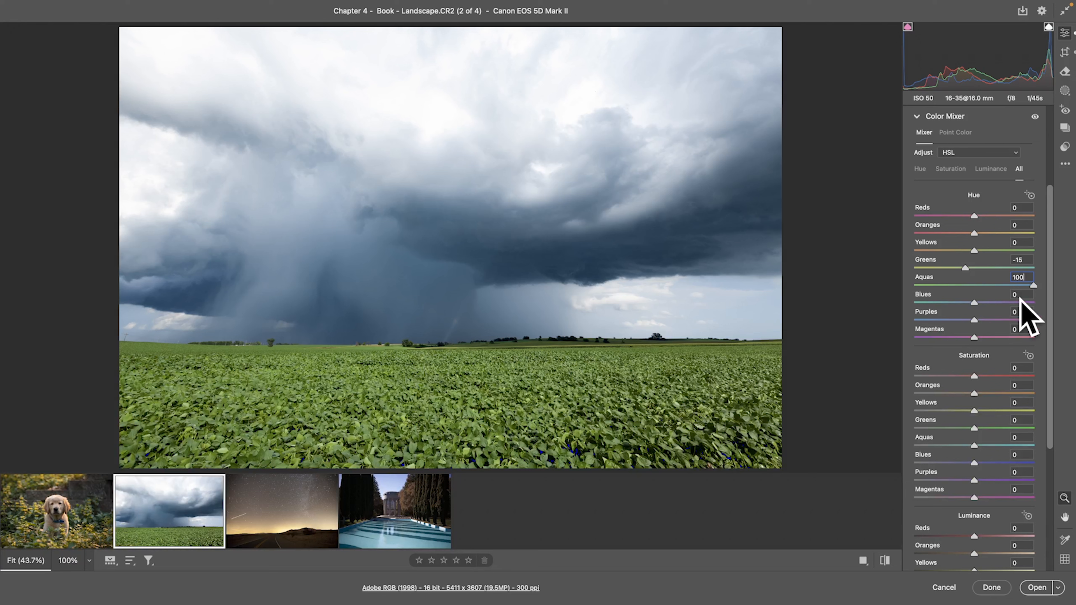
scroll(1019, 402, "down", 2)
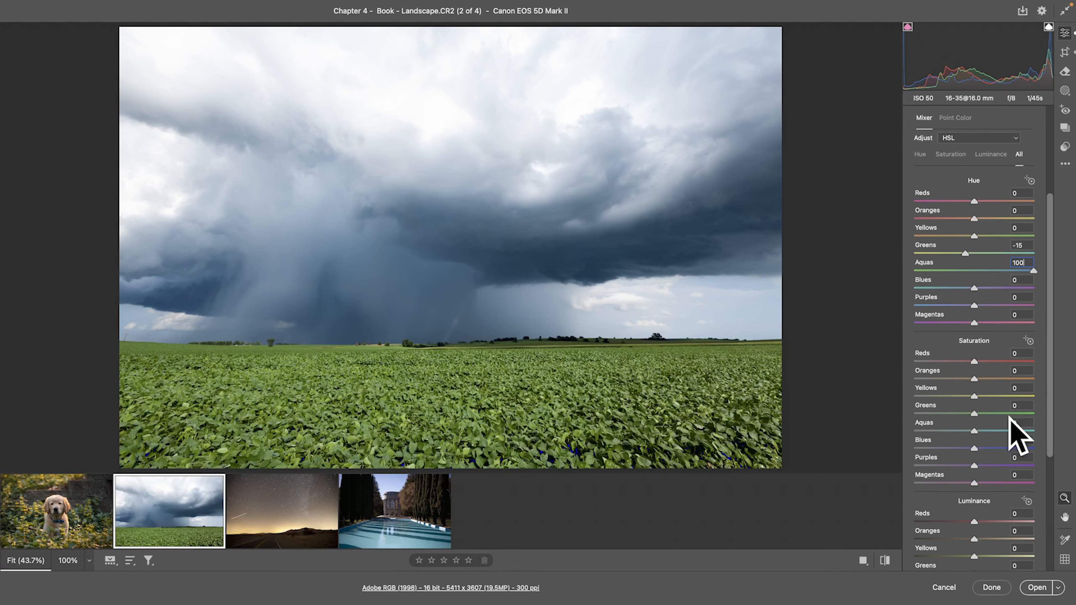
scroll(1010, 418, "down", 1)
left_click(1019, 375)
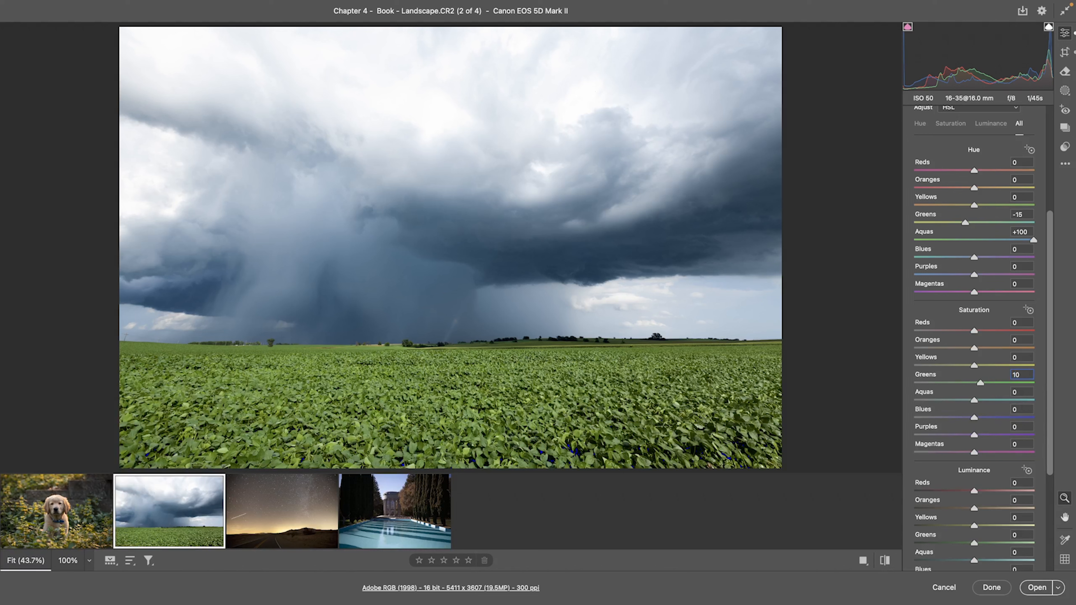
Set the luminance of Aquas and Blues to -50 in the Color Mixer, and try Blues at +100
scroll(996, 509, "down", 1)
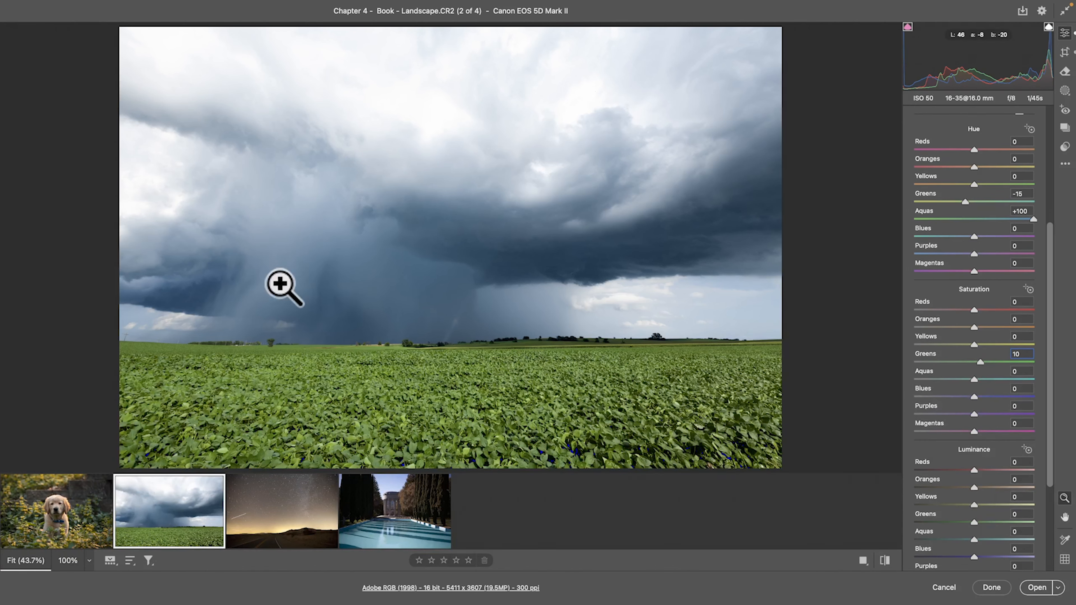
scroll(1021, 497, "down", 7)
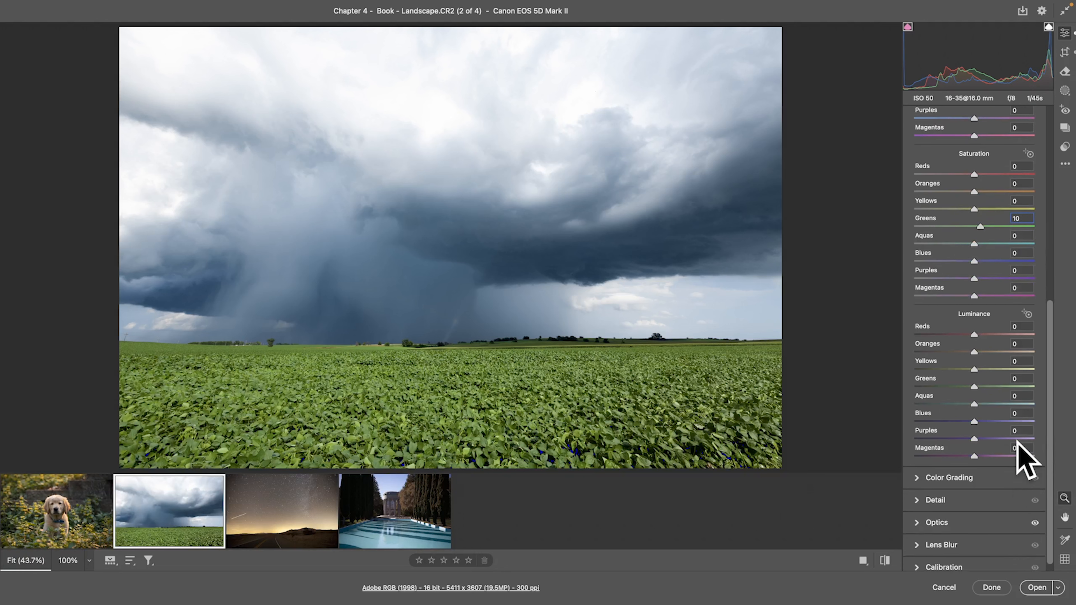
left_click(1023, 409)
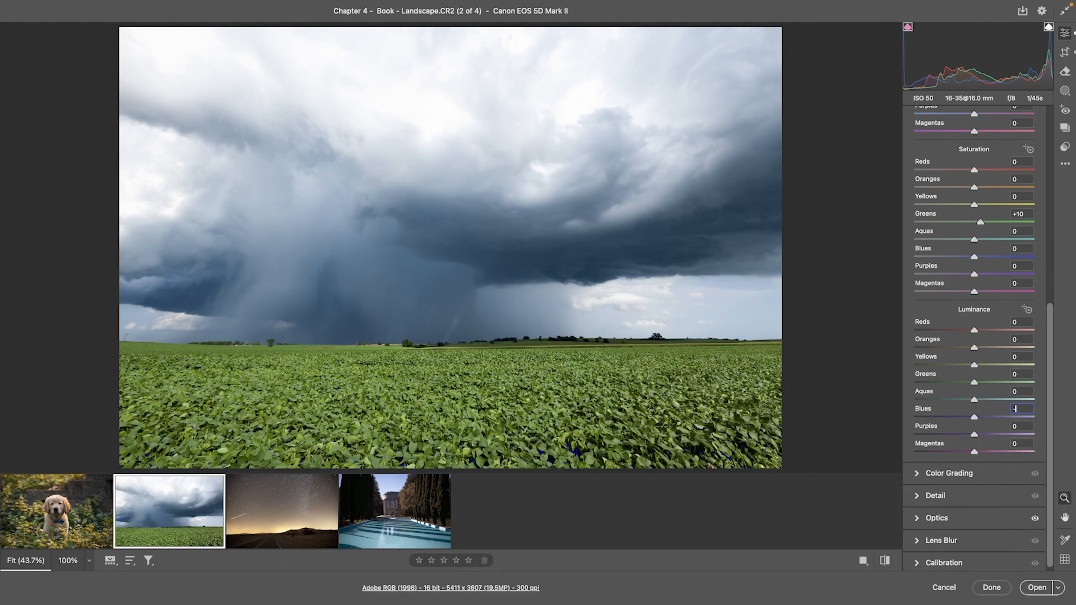
left_click(1017, 391)
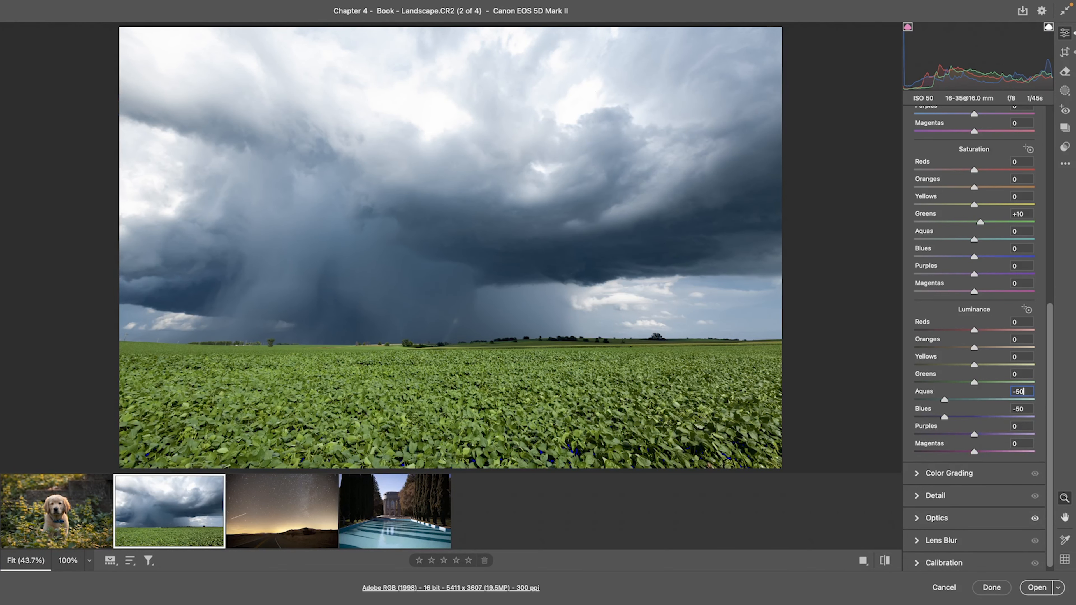
key("Tab")
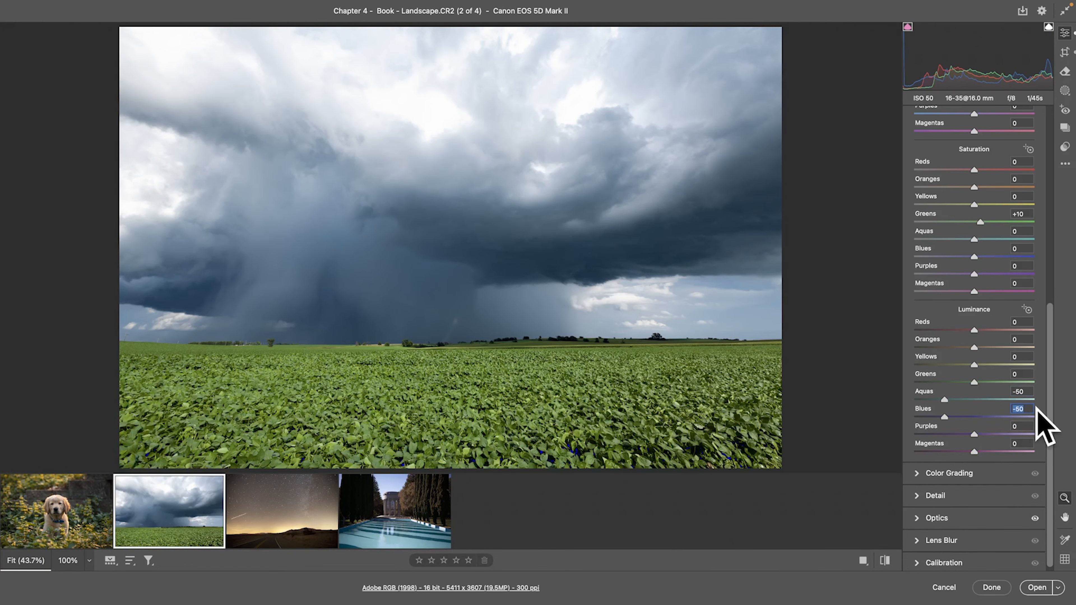
type("100")
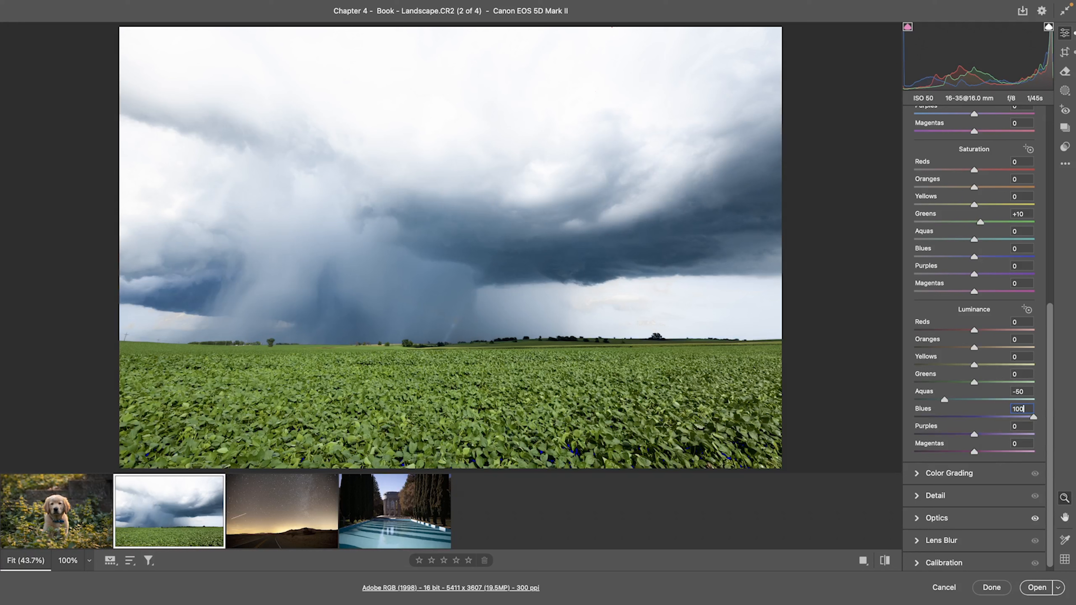
Try a luminance of -100 for both Aquas and Blues, and inspect the horizon up close
left_click(1028, 390)
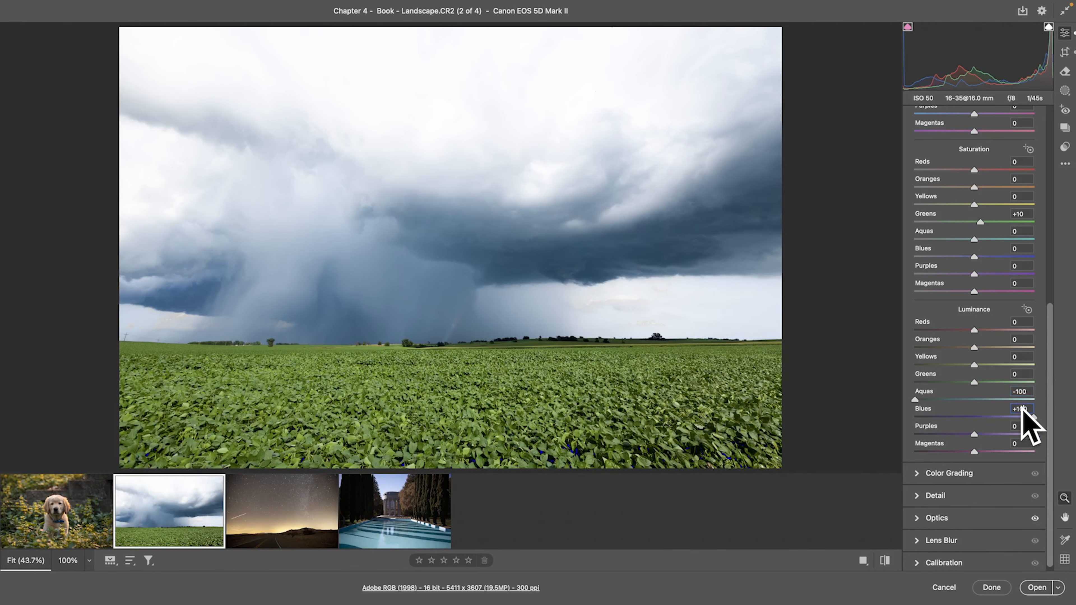
type("-100")
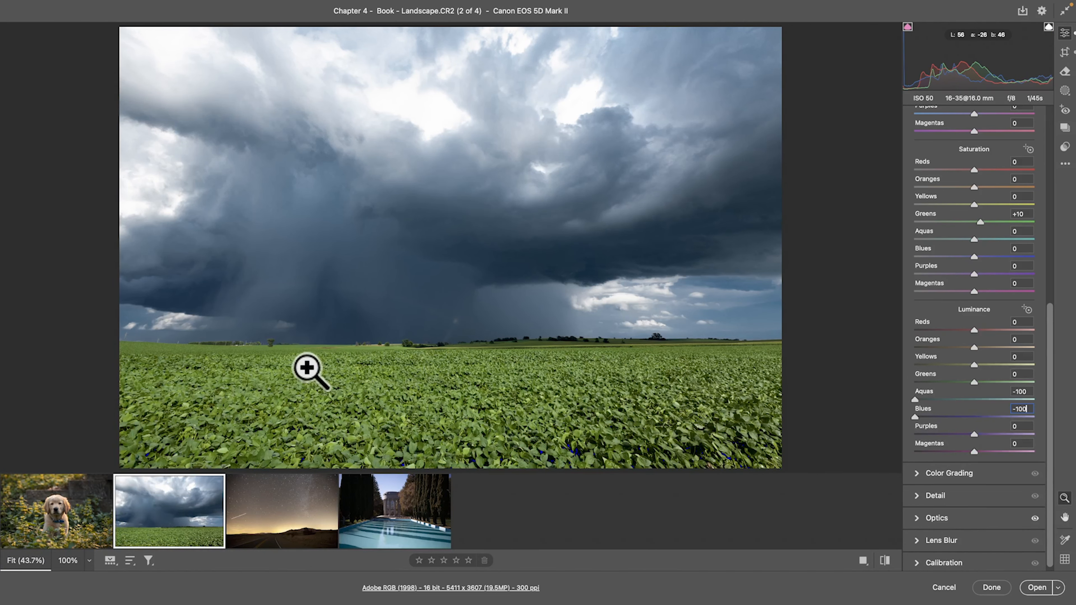
left_click_drag(148, 348, 289, 356)
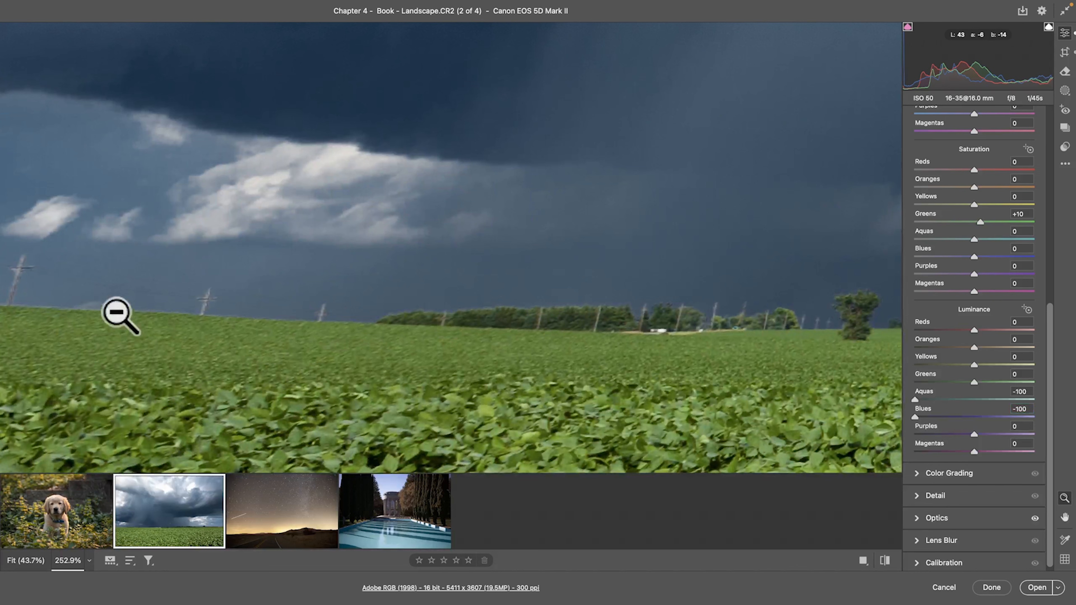
Set the luminance of both Aquas and Blues to -50, and collapse the Color Mixer adjustments
left_click(1022, 392)
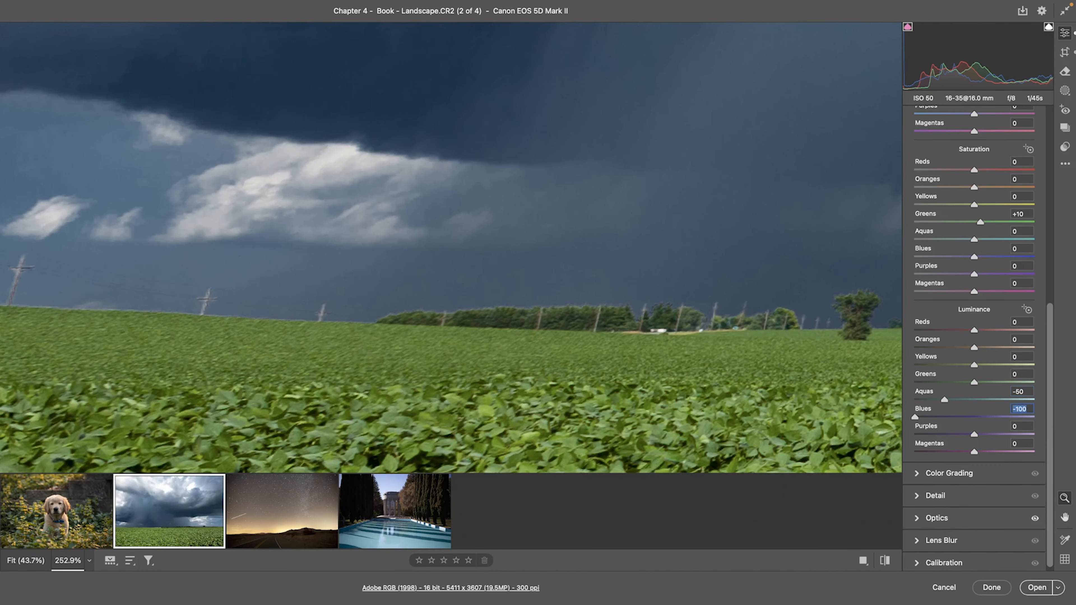
type("-50")
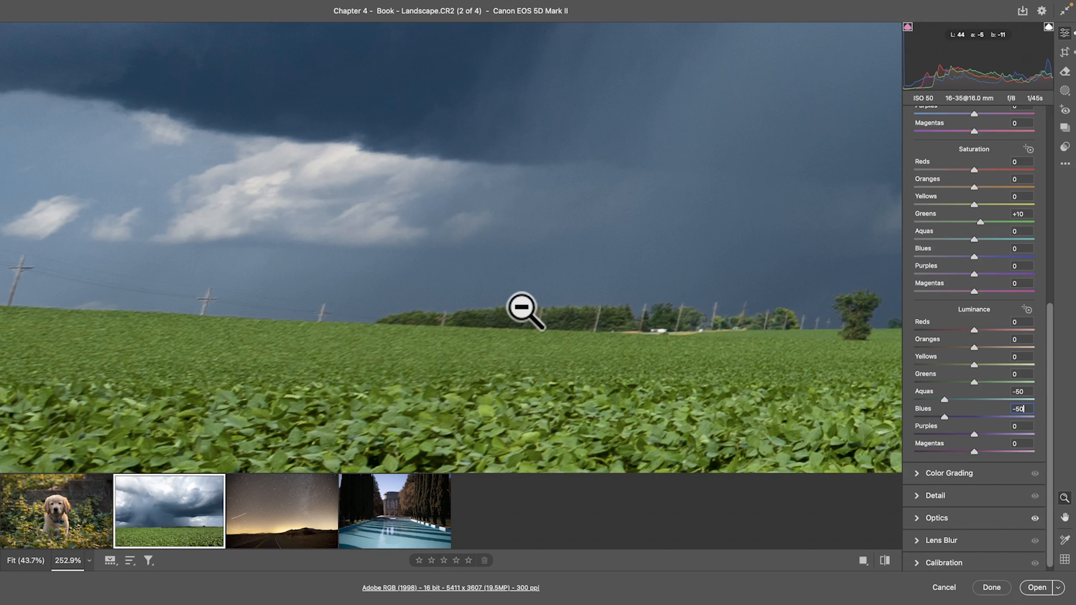
key("super+0")
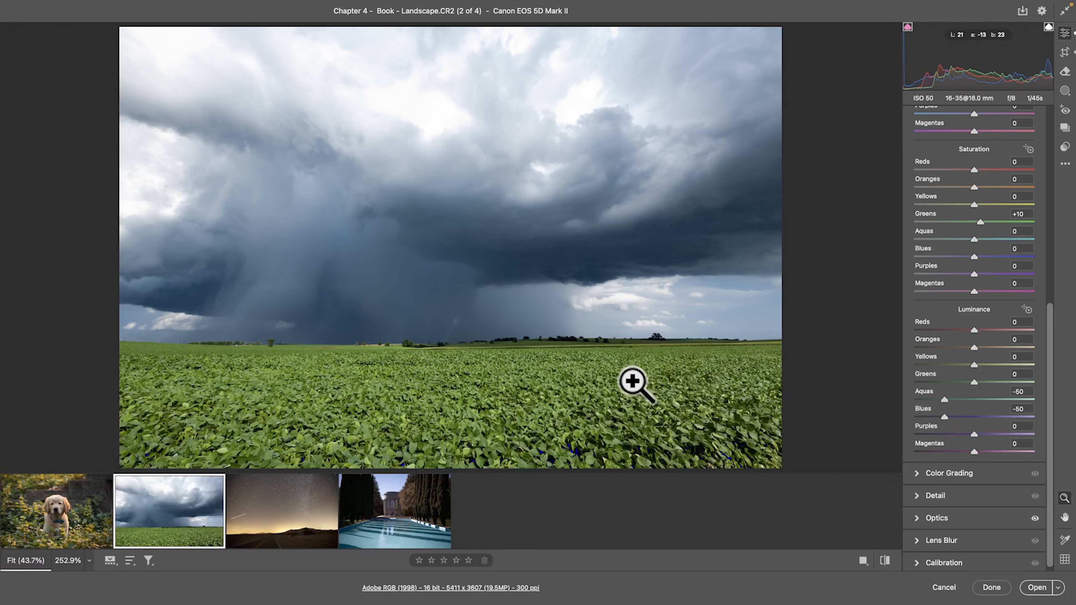
scroll(1049, 293, "up", 3)
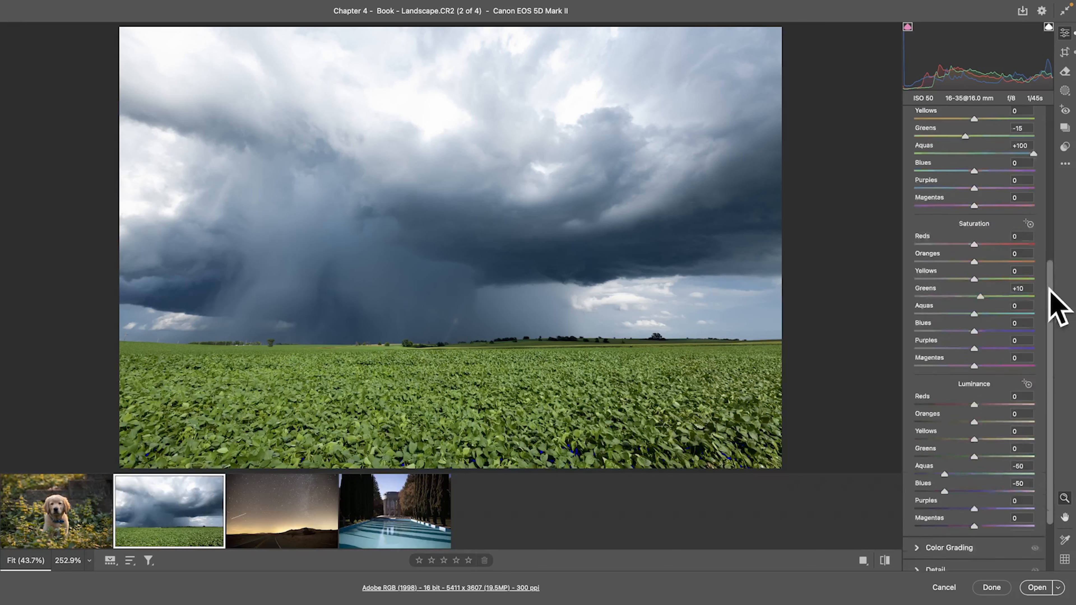
scroll(1050, 293, "up", 5)
left_click(916, 251)
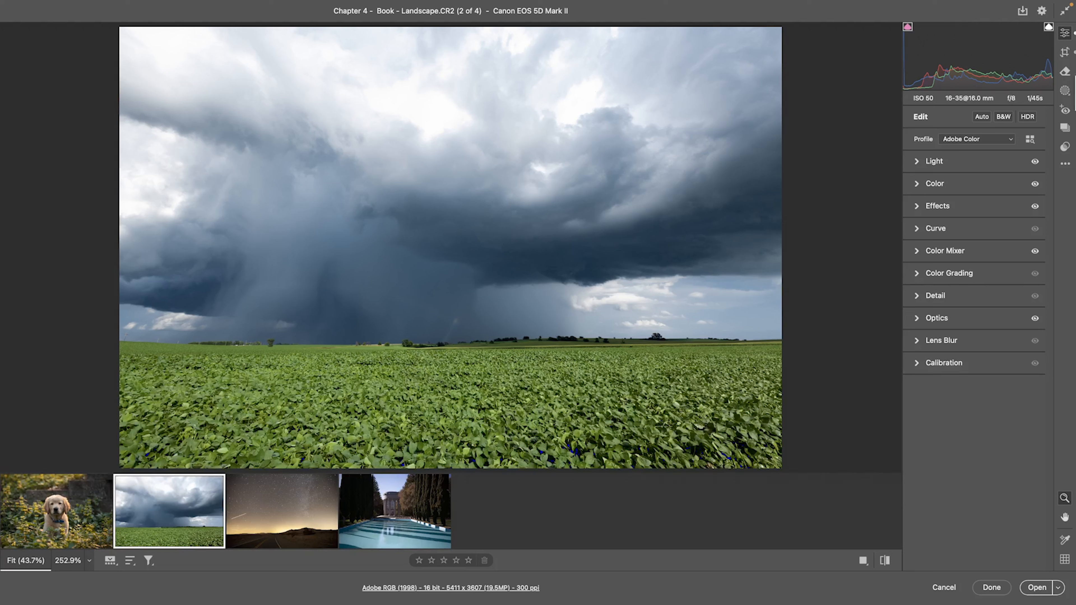
Create a mask that selects the sky and set its exposure to -0.50
left_click(1064, 90)
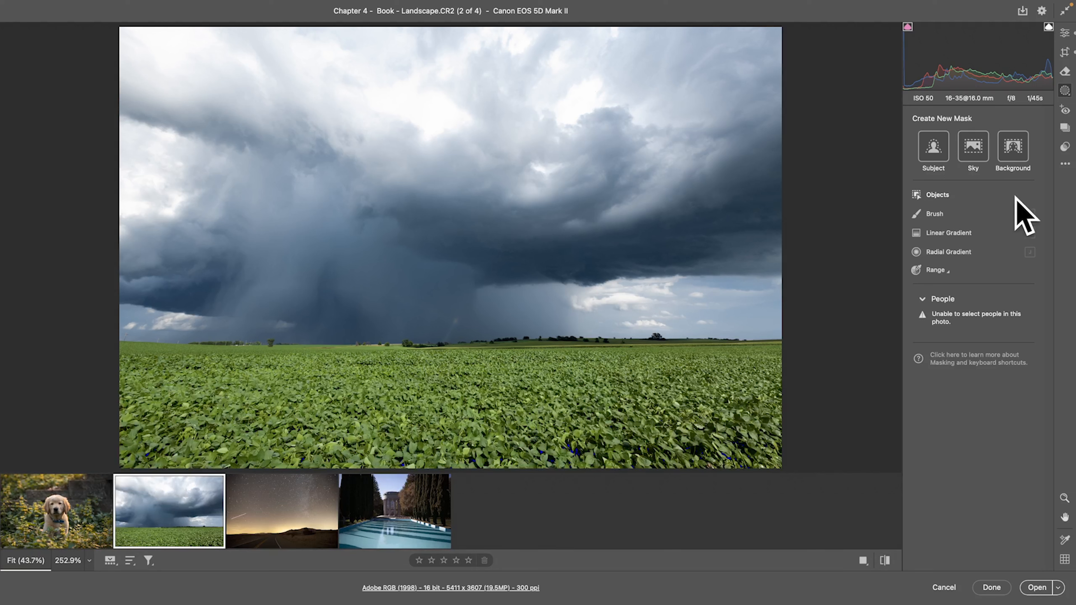
left_click(973, 148)
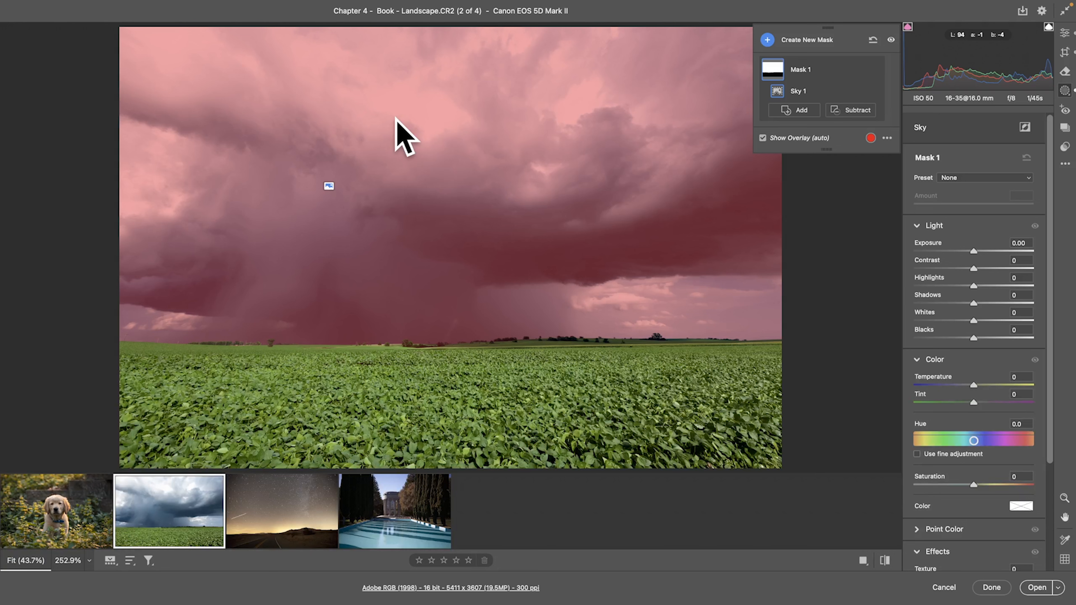
left_click(1029, 243)
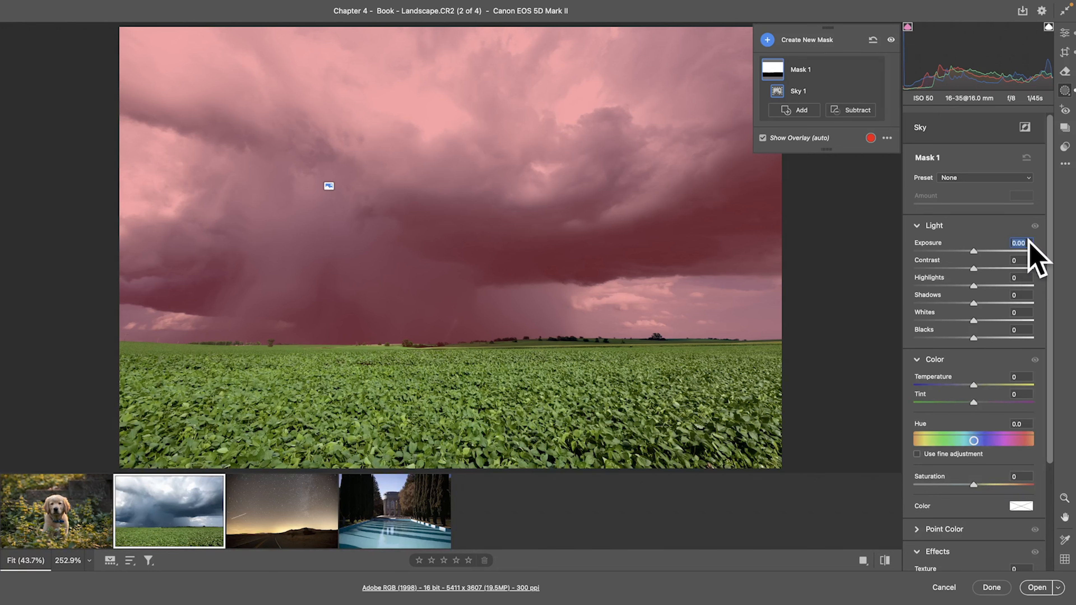
type("-.5")
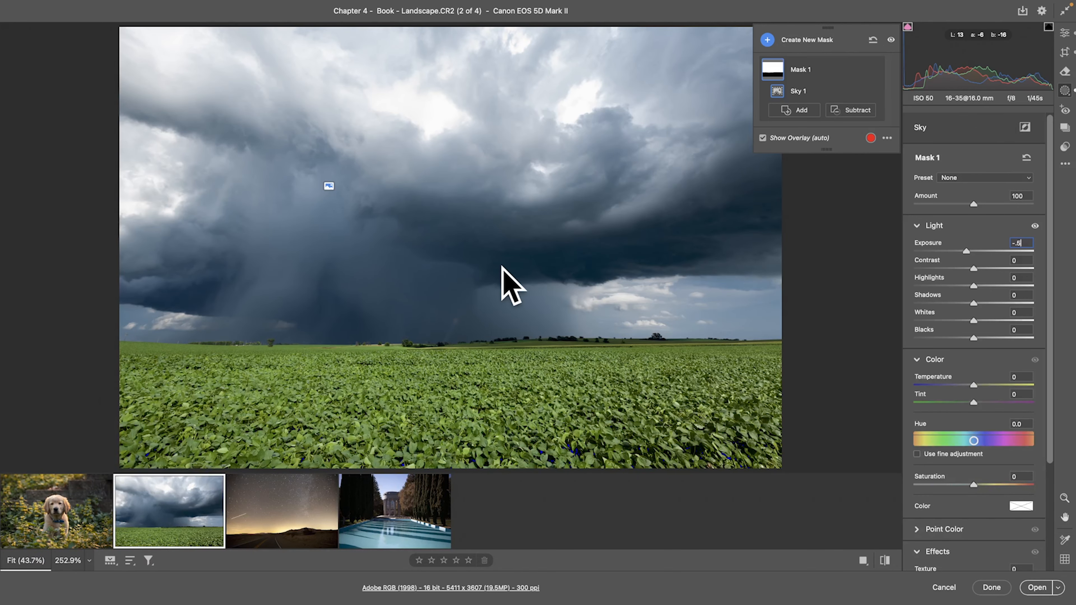
key("Return")
Compare the storm photo with and without the sky mask's adjustment
left_click(891, 39)
left_click(891, 39)
left_click(890, 40)
left_click(890, 39)
left_click(891, 40)
left_click(891, 40)
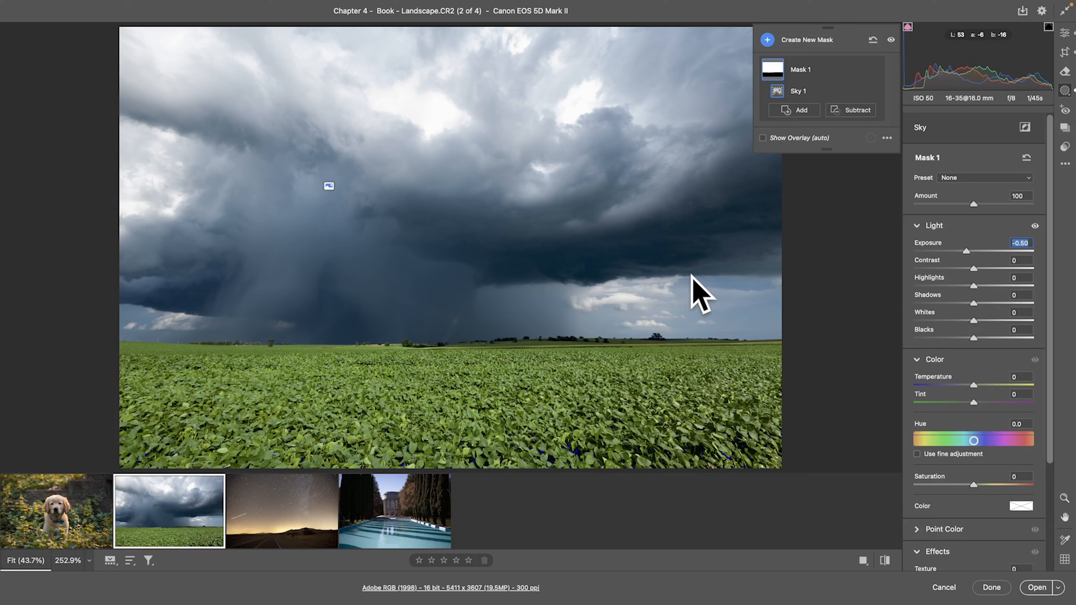
Add a new linear gradient mask running straight down from the photo's upper edge to the middle of the clouds
left_click(769, 41)
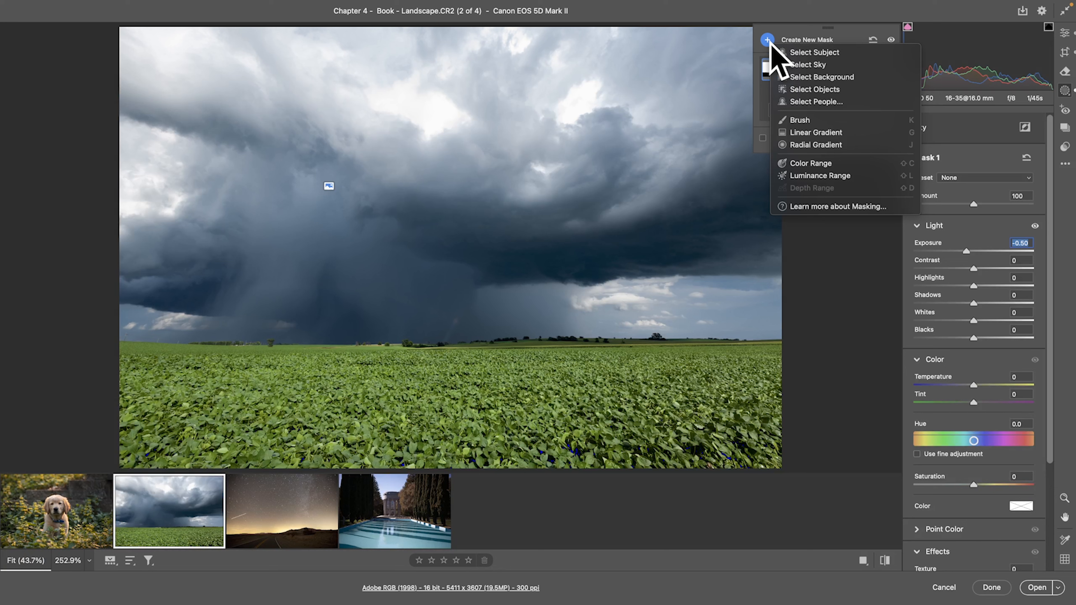
left_click(840, 129)
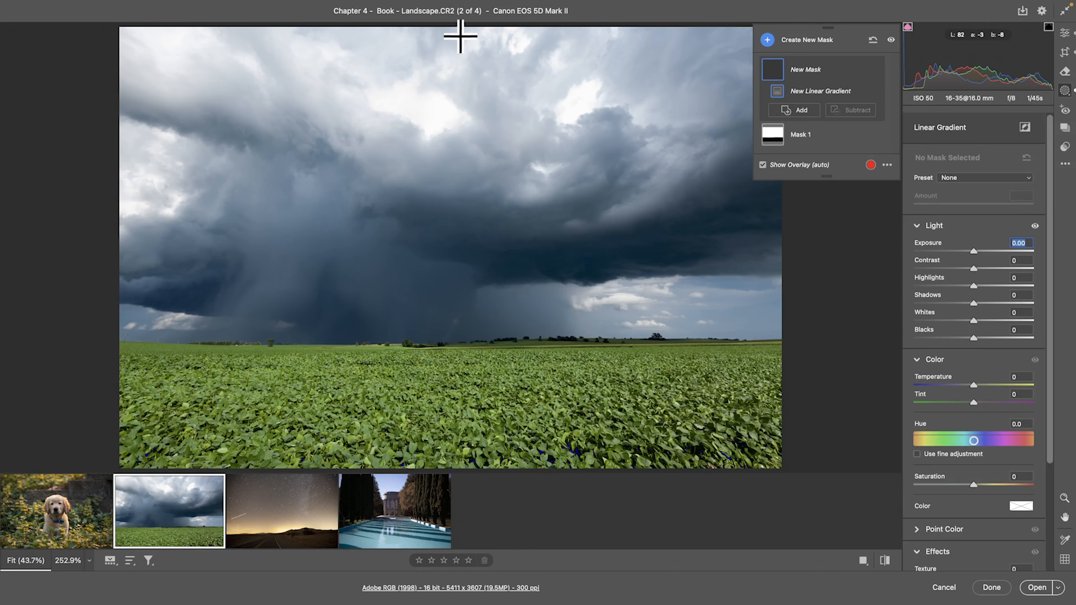
left_click_drag(455, 39, 450, 328)
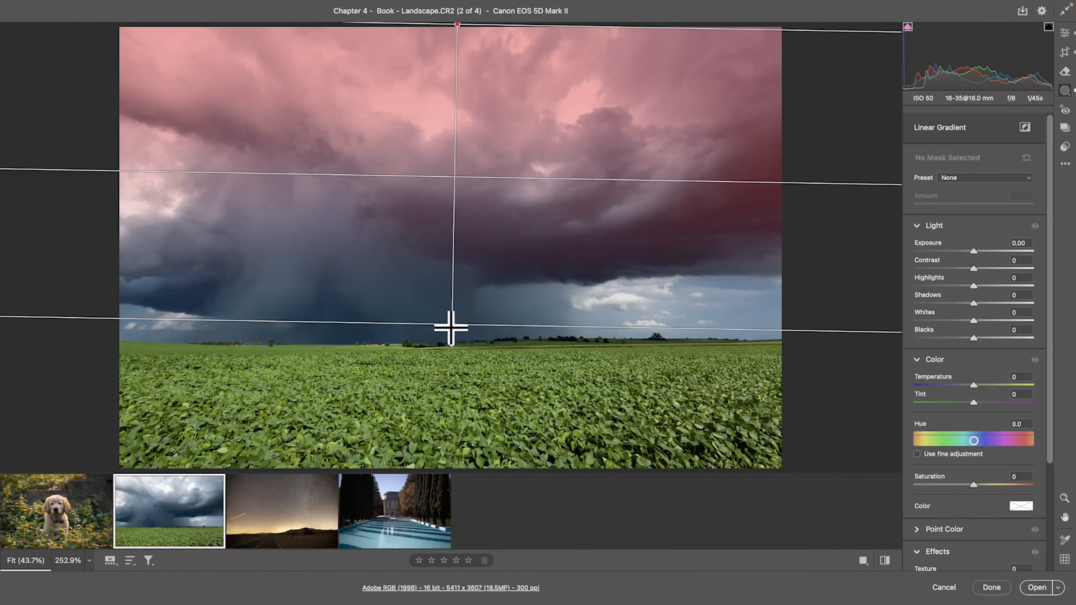
left_click_drag(451, 327, 465, 221)
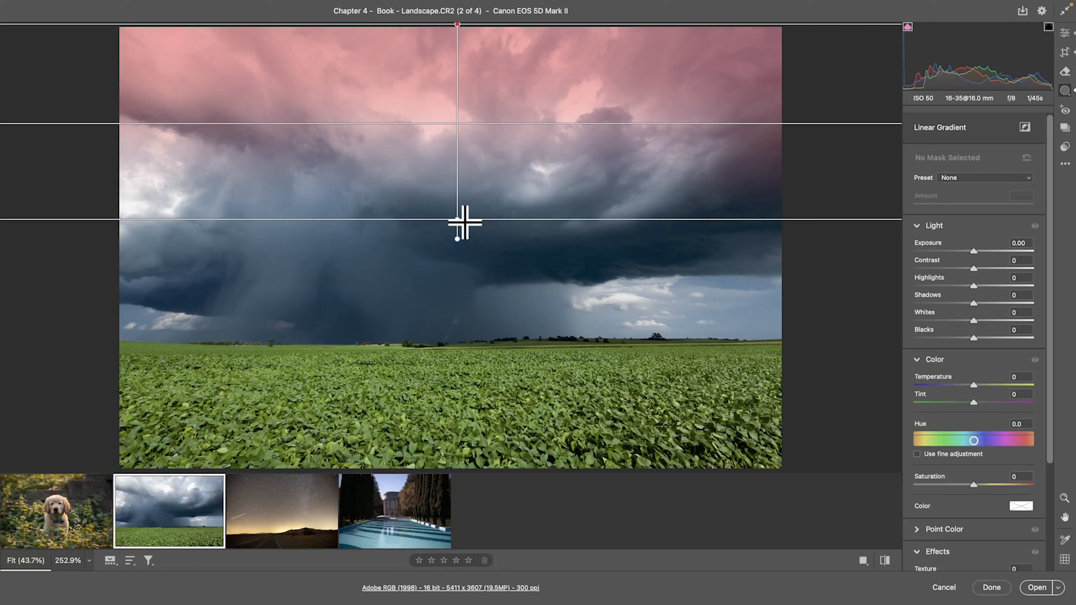
left_click_drag(467, 220, 467, 220)
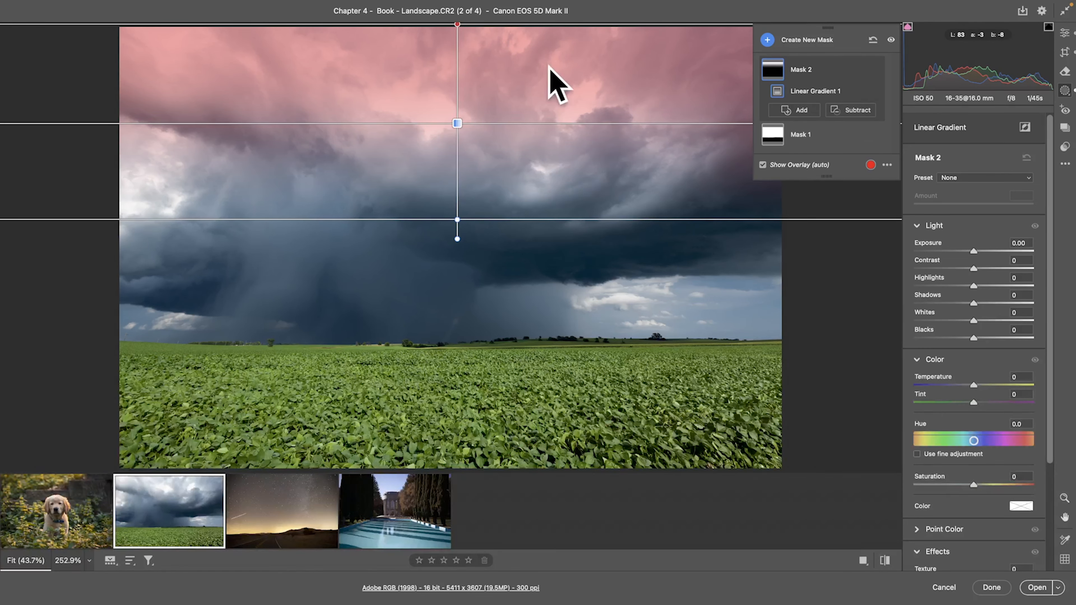
Set the linear gradient's exposure to -1.00 and contrast to +20, and compare the photo with all masks hidden
left_click(1018, 245)
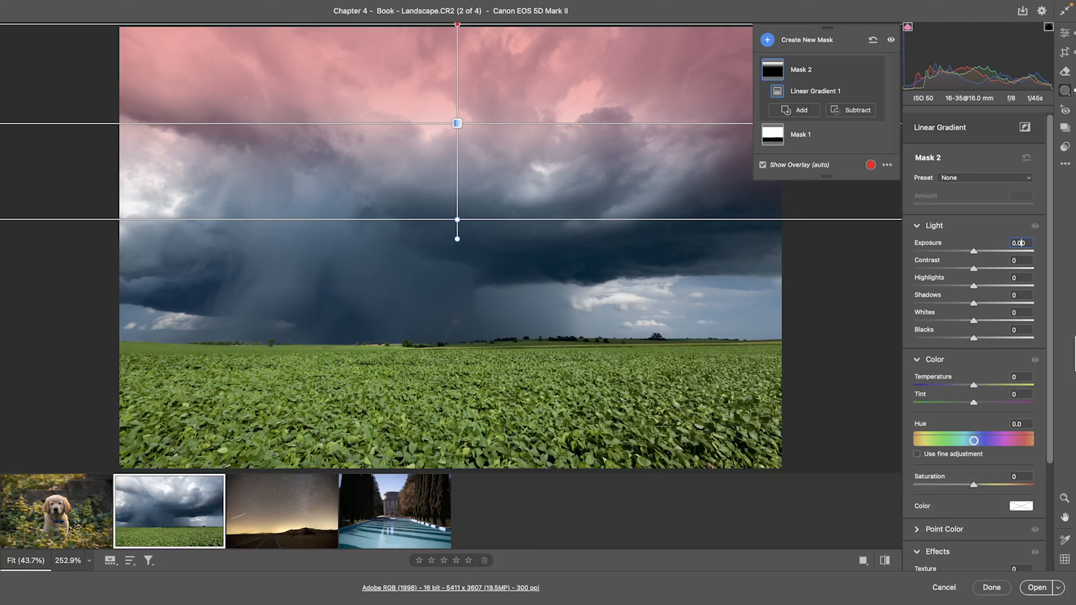
type("-1")
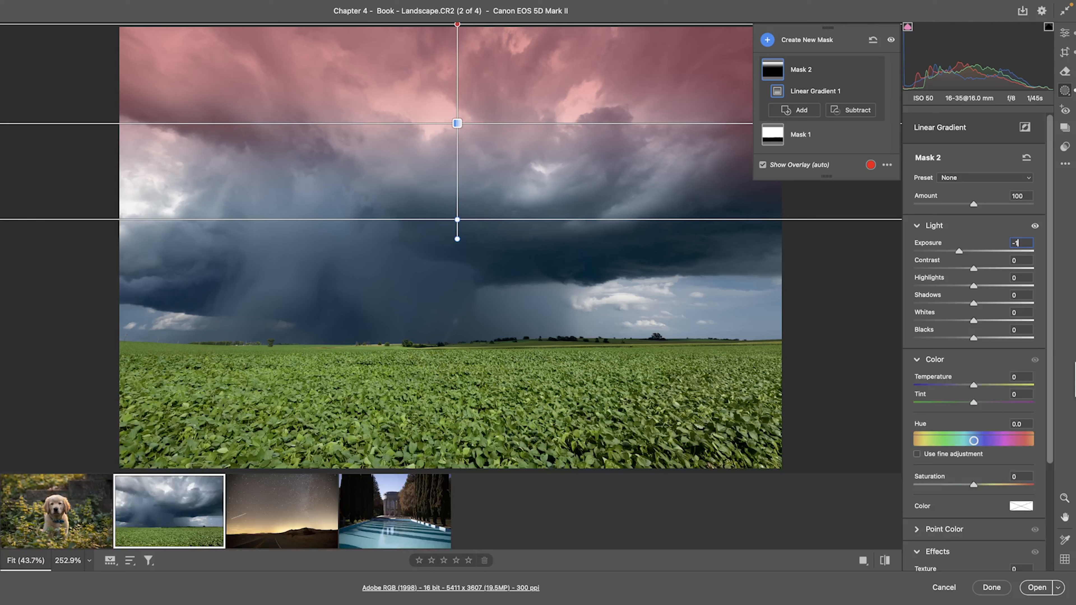
key("Tab")
type("2")
key("Return")
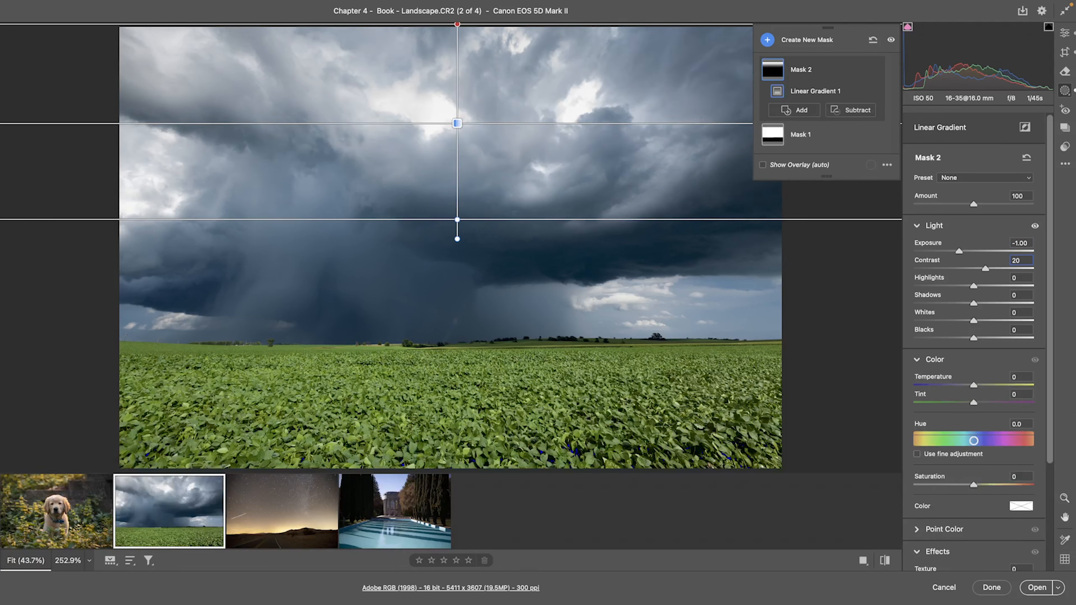
left_click(891, 39)
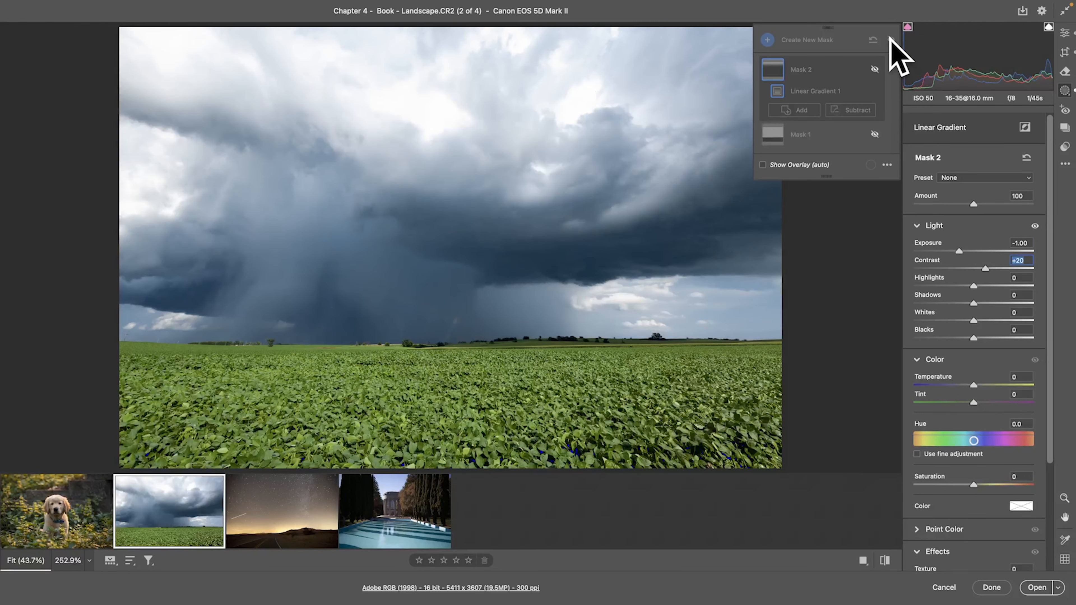
left_click(890, 40)
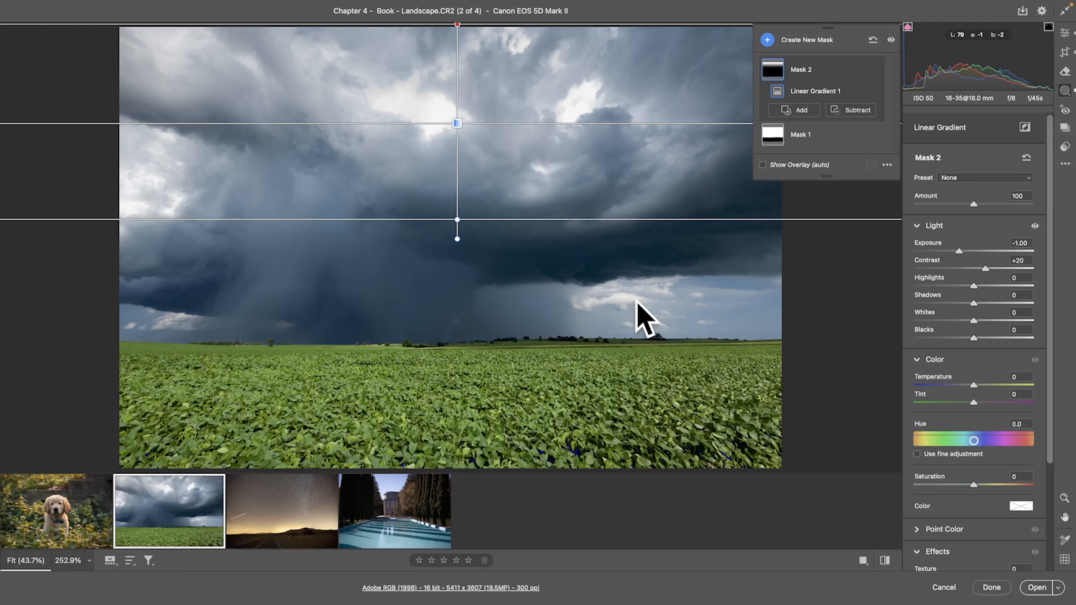
Switch to the starry night road photo, Book - Noise.CR2, and open the AI Denoise settings for it
left_click(276, 518)
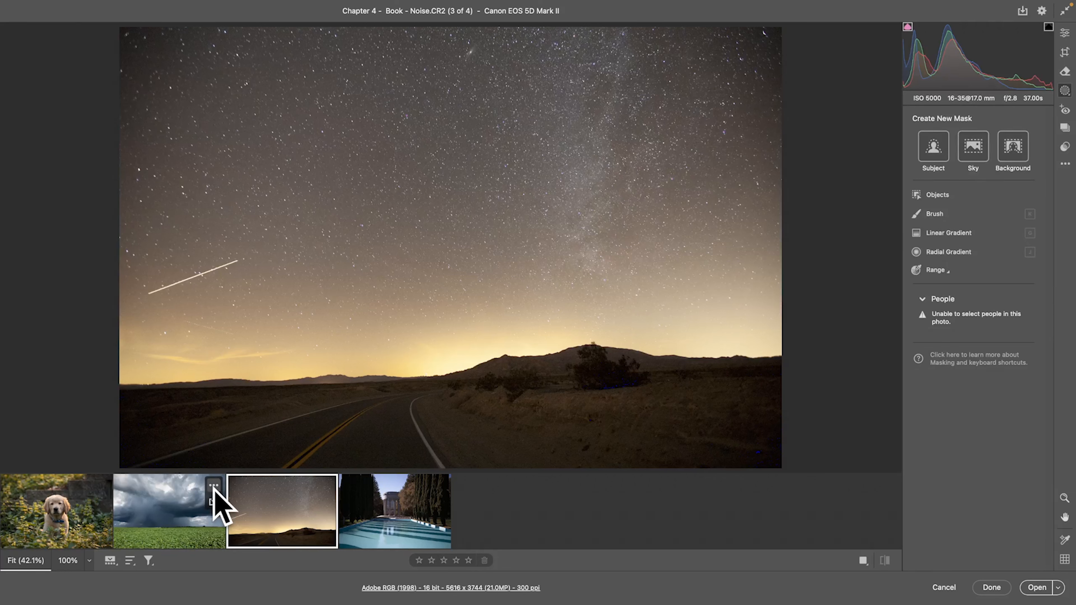
left_click(1065, 33)
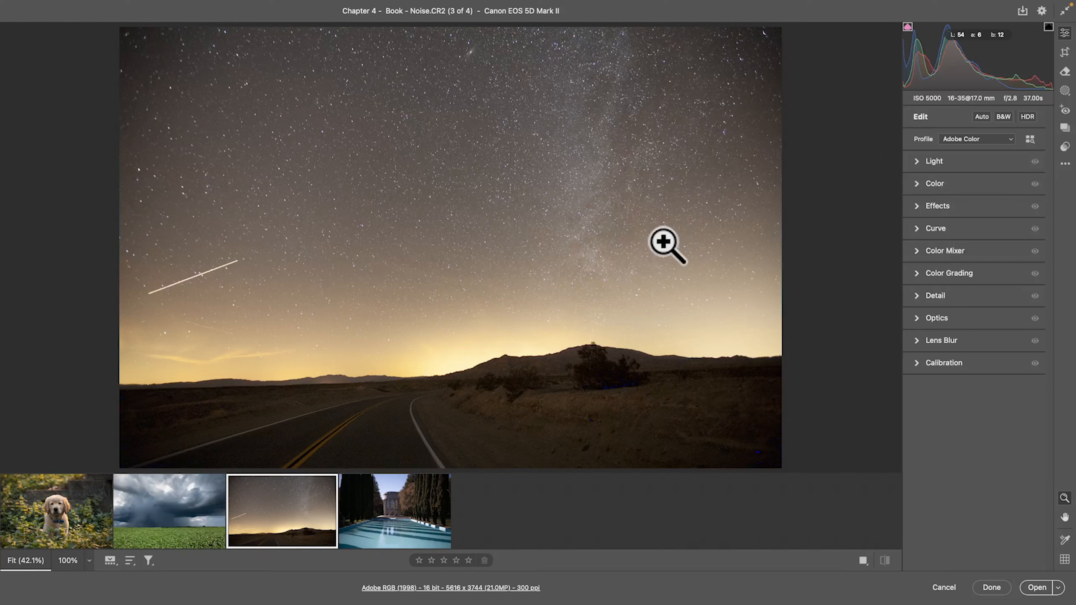
left_click(927, 318)
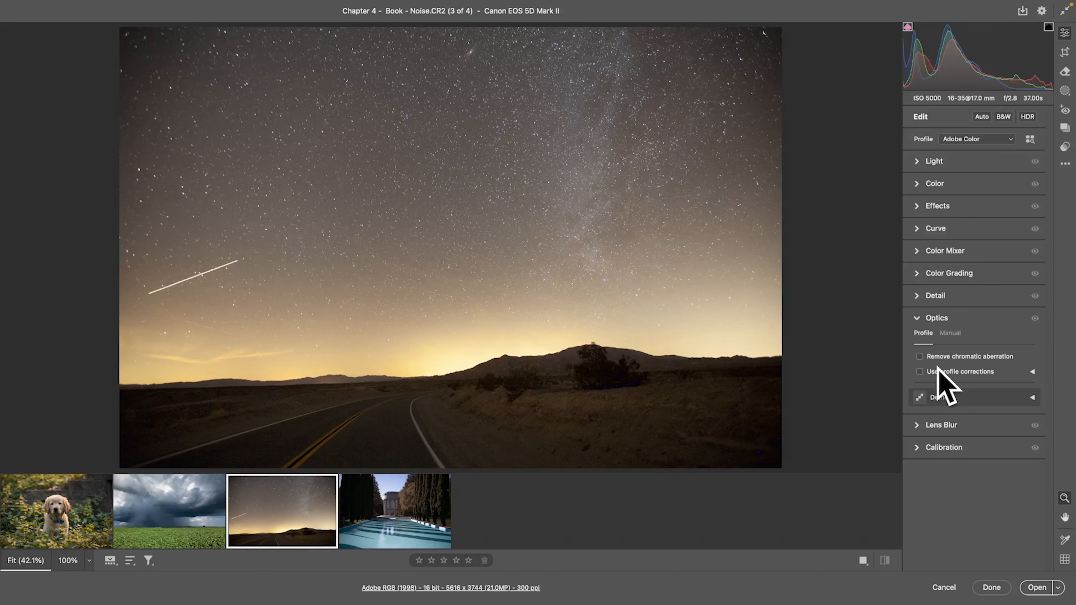
left_click(919, 319)
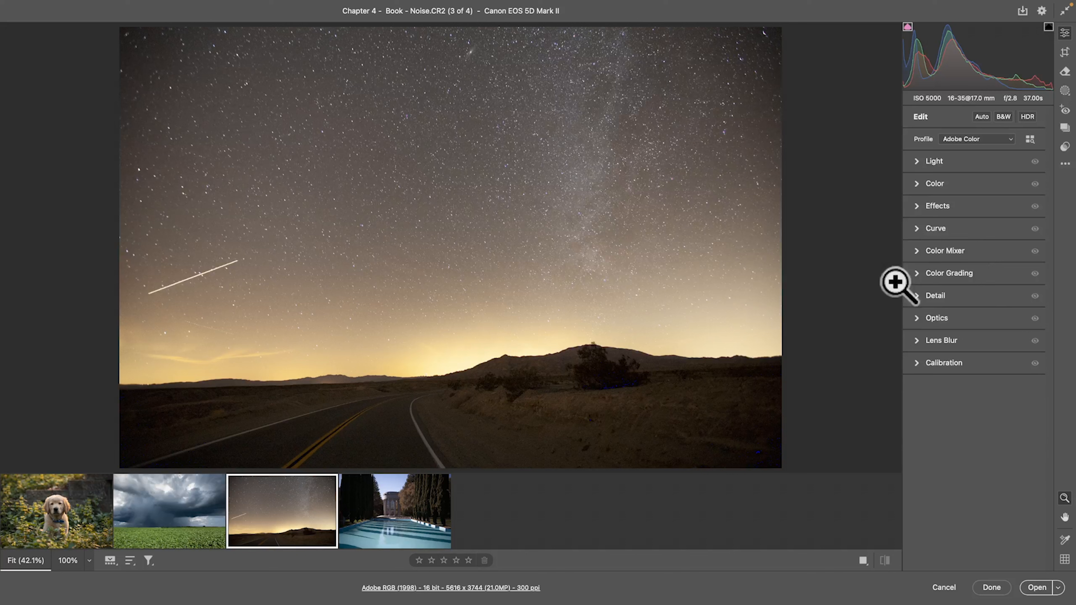
left_click(922, 296)
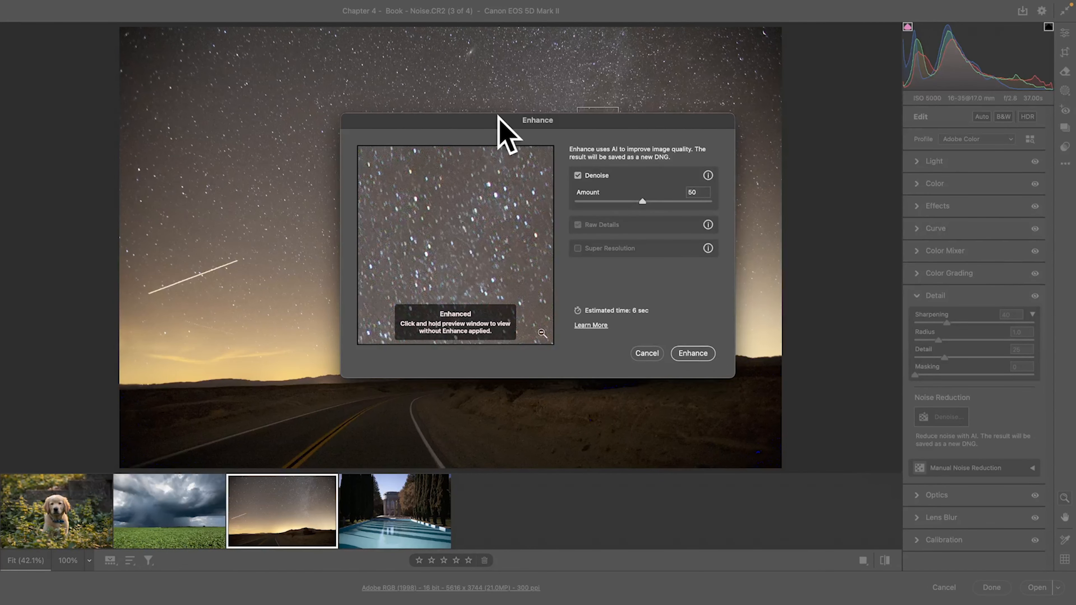
left_click_drag(499, 115, 503, 113)
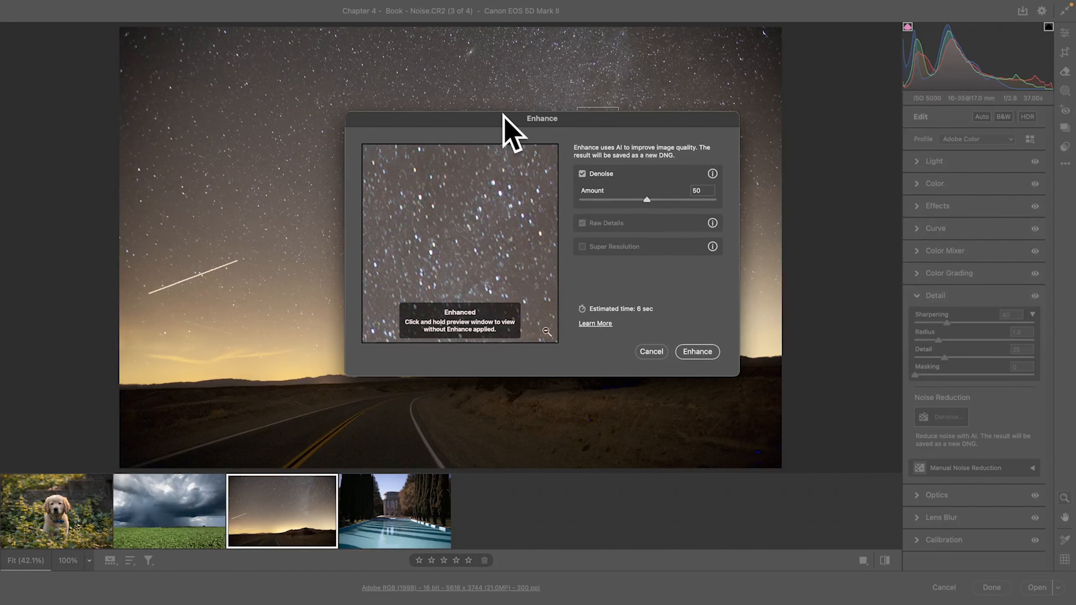
Compare the Denoise preview with the unenhanced image over the stars, the glowing sky, the dark ground and the hills
left_click(503, 242)
left_click(503, 242)
left_click(503, 242)
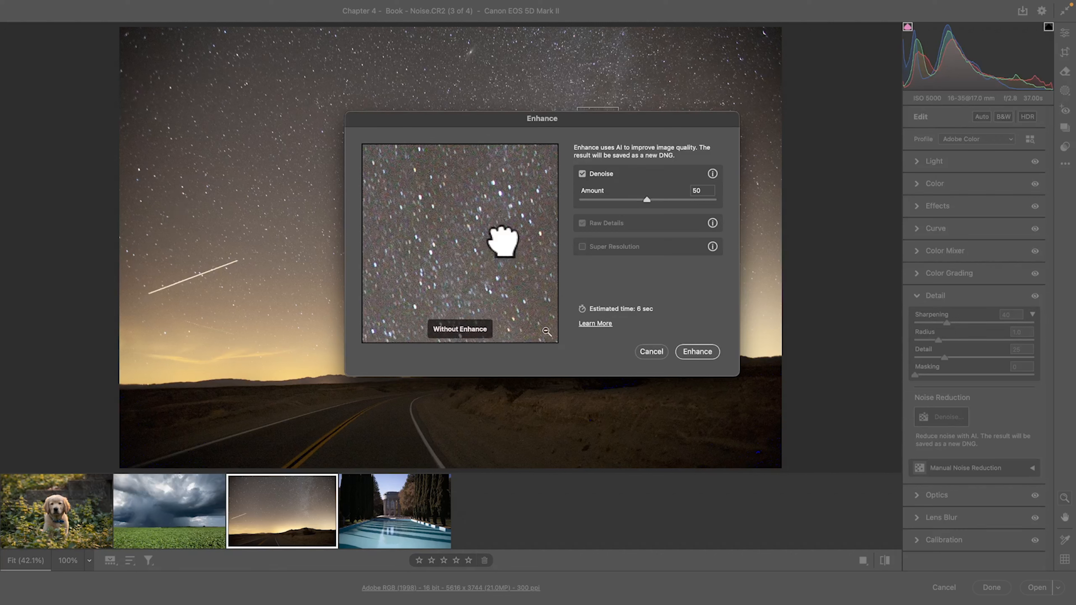
left_click_drag(503, 242, 490, 243)
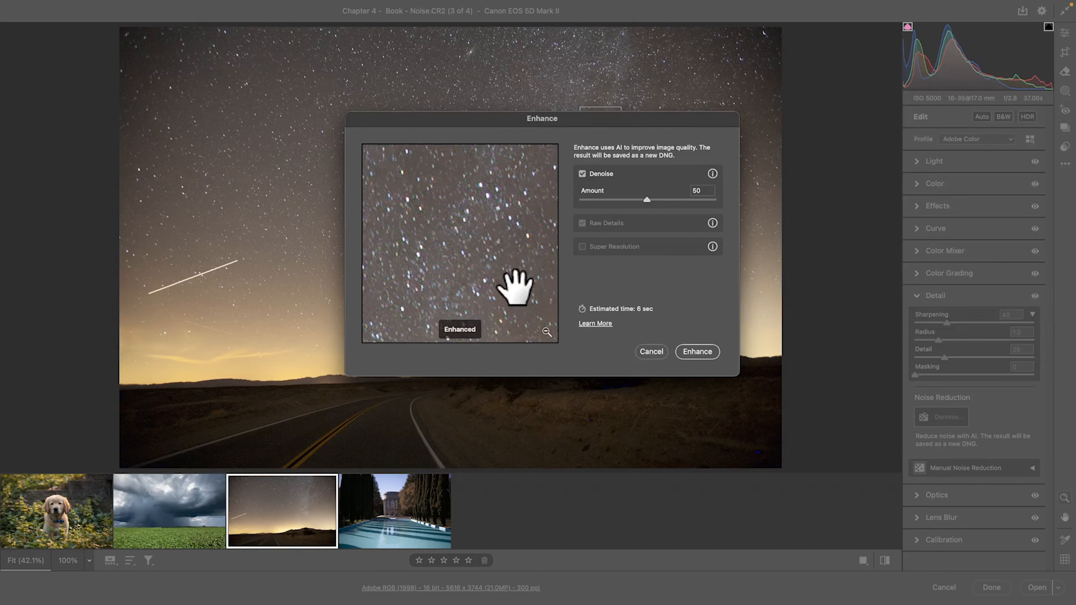
left_click(496, 253)
left_click_drag(497, 254, 436, 191)
left_click_drag(517, 306, 438, 191)
left_click_drag(492, 294, 512, 195)
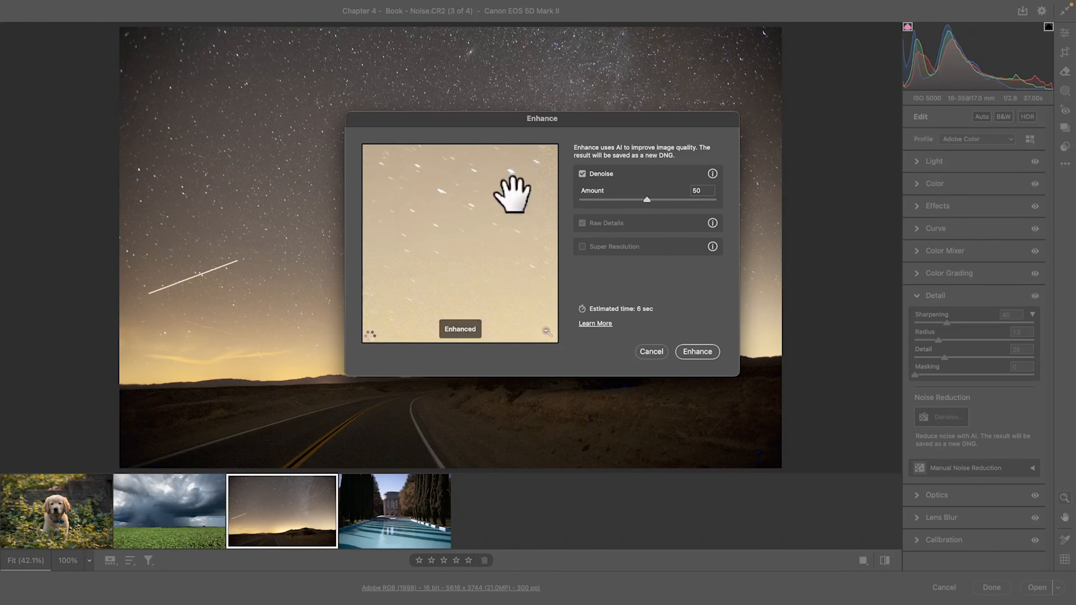
left_click(650, 424)
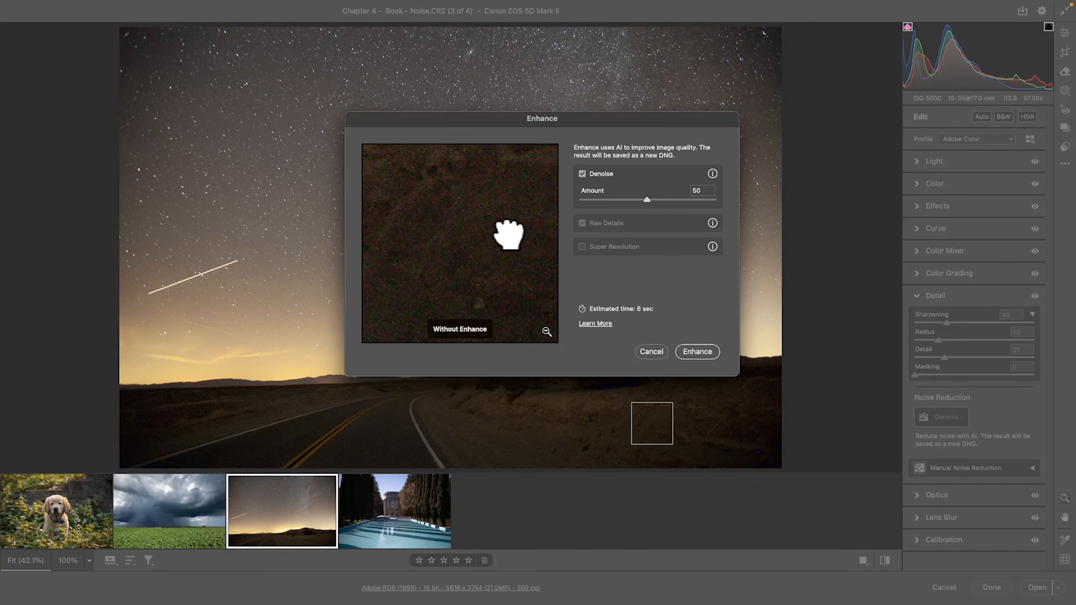
left_click_drag(509, 234, 534, 300)
mouse_move(503, 239)
left_mouse_down()
mouse_move(400, 216)
mouse_move(444, 197)
mouse_move(517, 212)
mouse_move(511, 228)
left_mouse_up()
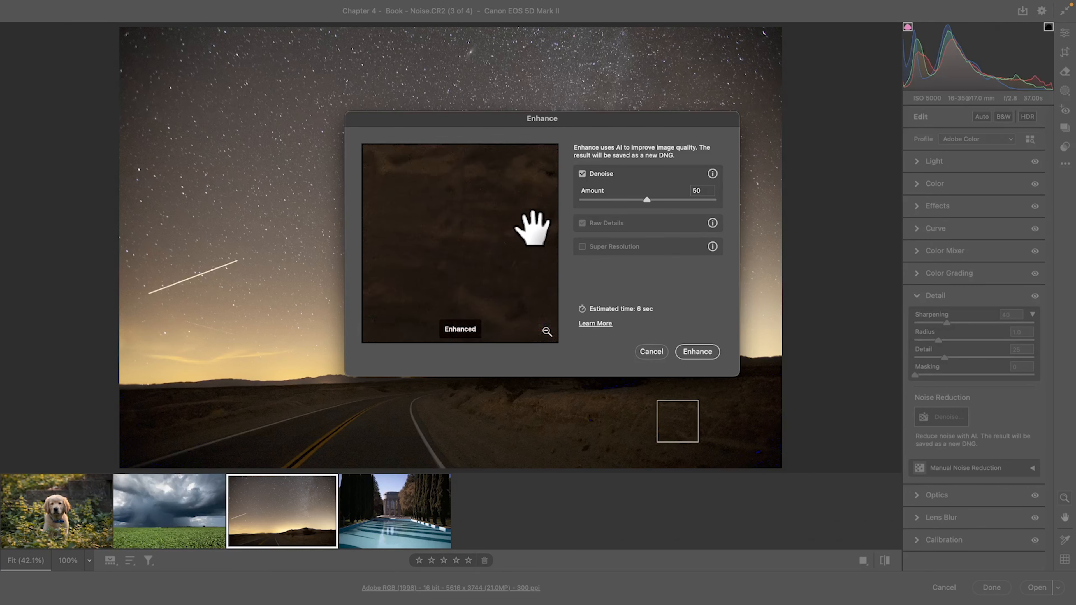
mouse_move(515, 233)
left_mouse_down()
mouse_move(534, 308)
mouse_move(507, 247)
mouse_move(529, 267)
left_mouse_up()
left_click_drag(483, 216, 466, 243)
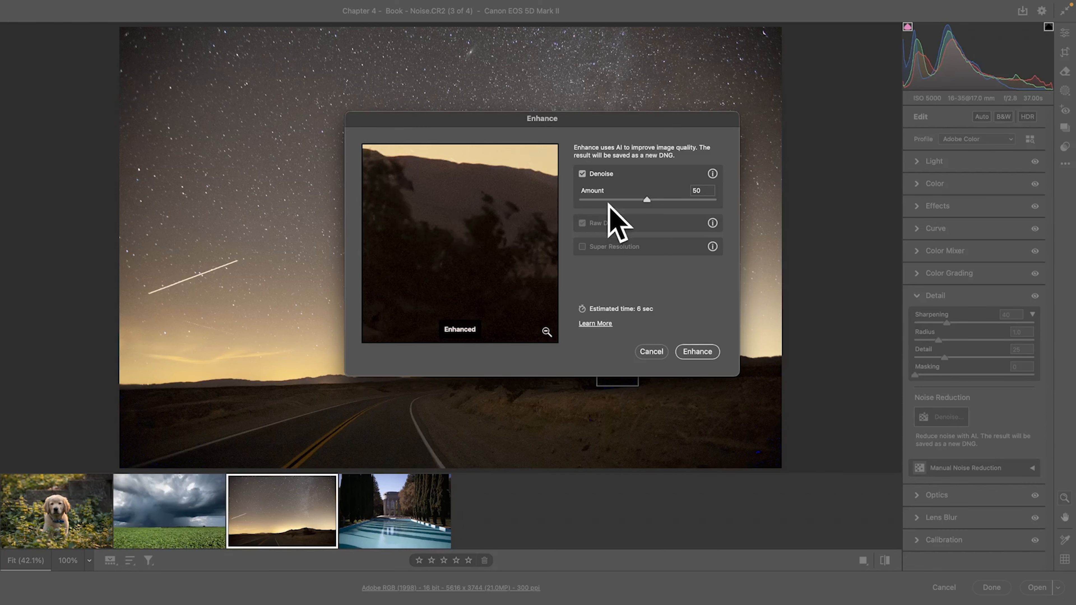
Check the Denoise preview over the hills and the glowing sky, and create the enhanced DNG with a Denoise amount of 50
left_click(485, 250)
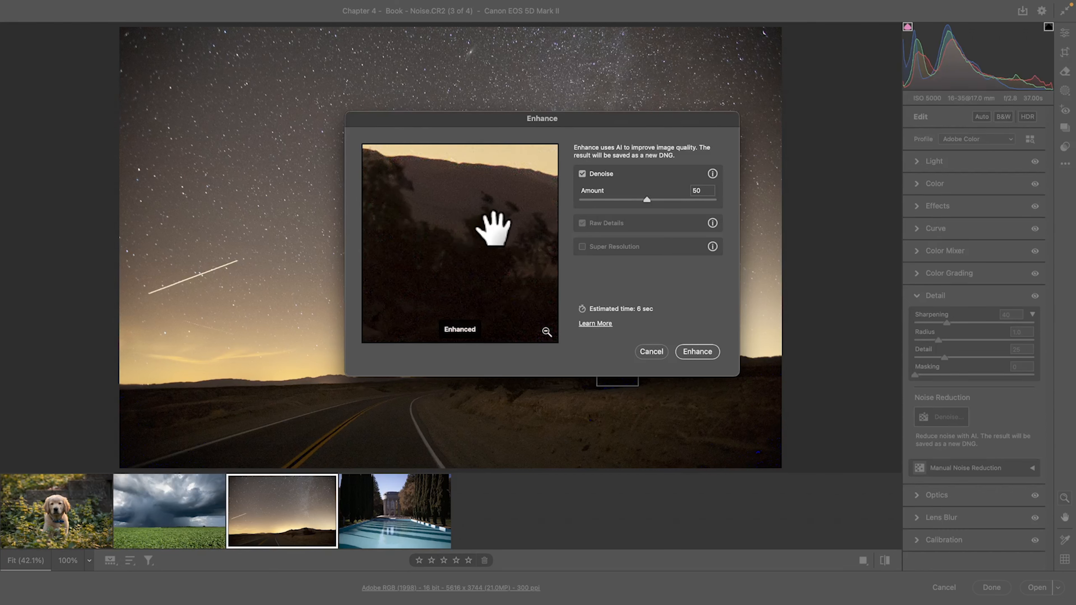
left_click_drag(493, 228, 397, 308)
left_click(481, 223)
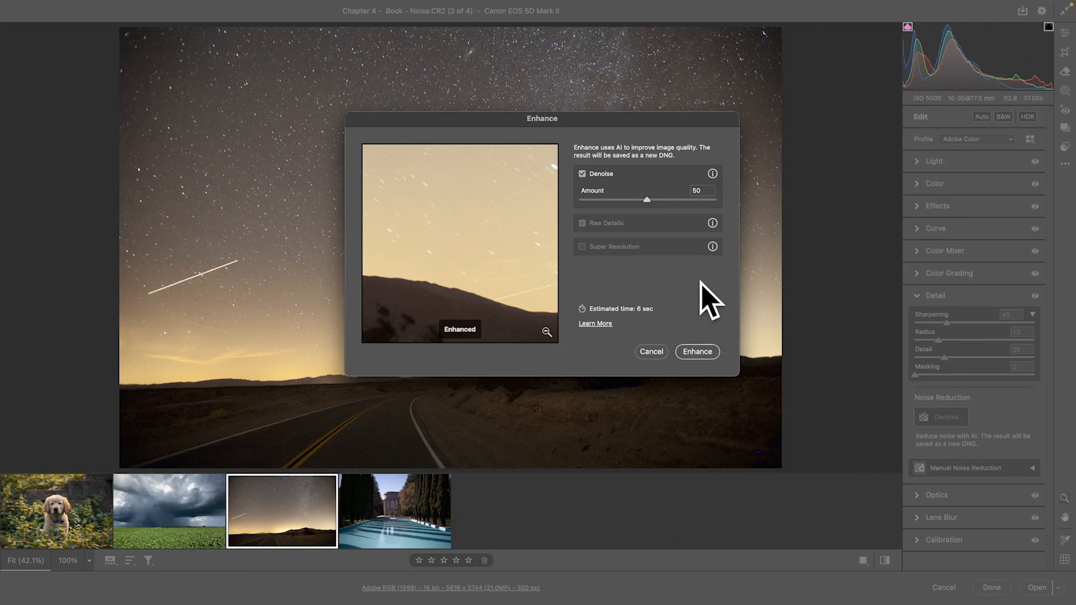
left_click(698, 351)
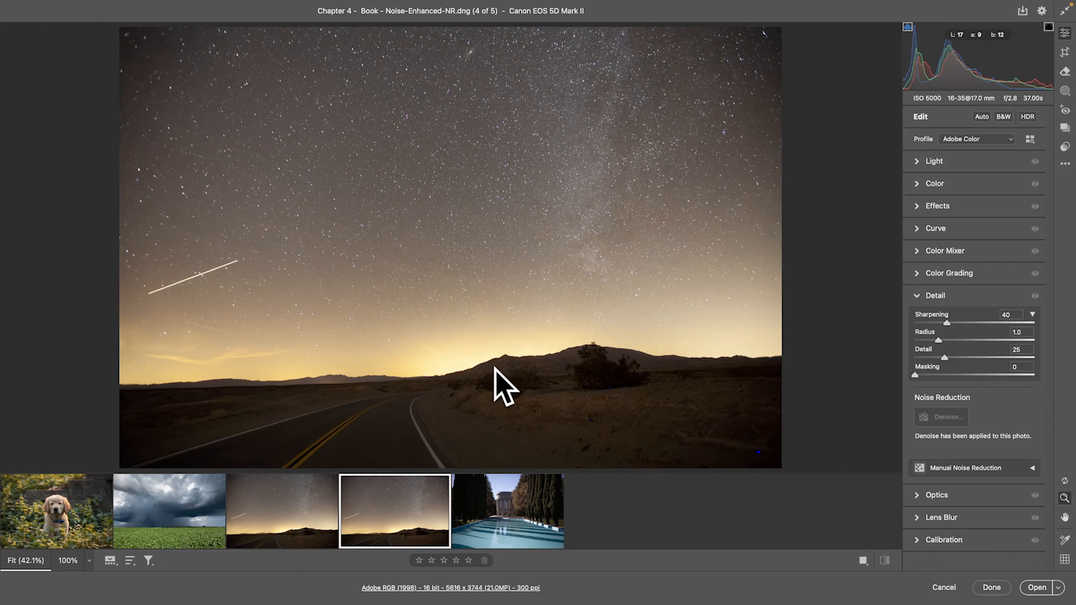
Compare the denoised DNG with the original starry night road photo in full view
left_click(282, 514)
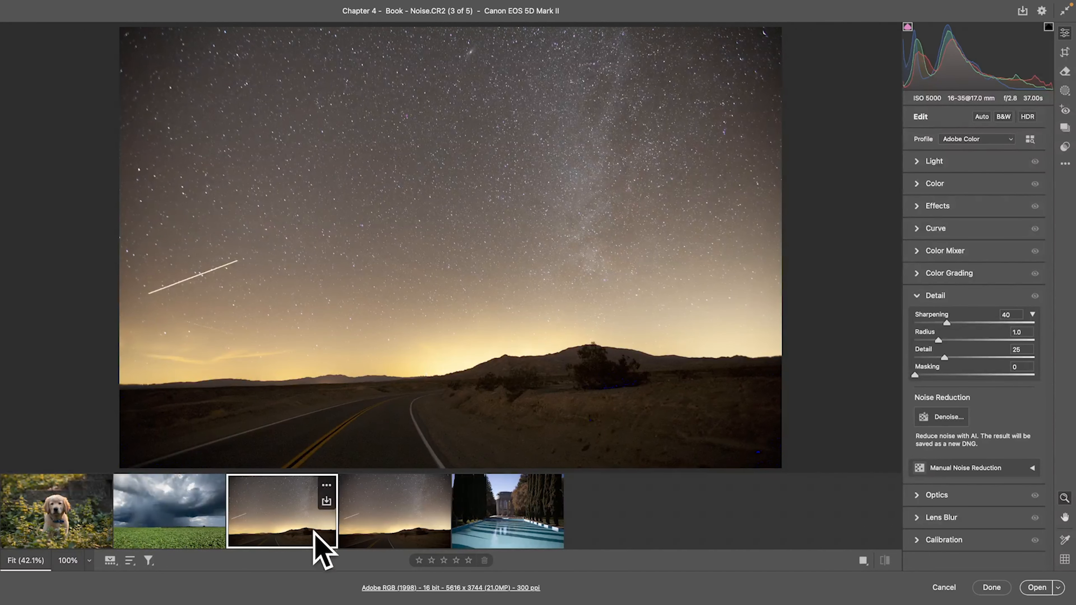
left_click(374, 530)
left_click(265, 517)
left_click(397, 527)
Examine the hills and dark ground at 100% in the denoised photo and in the original Book - Noise.CR2
left_click(400, 459)
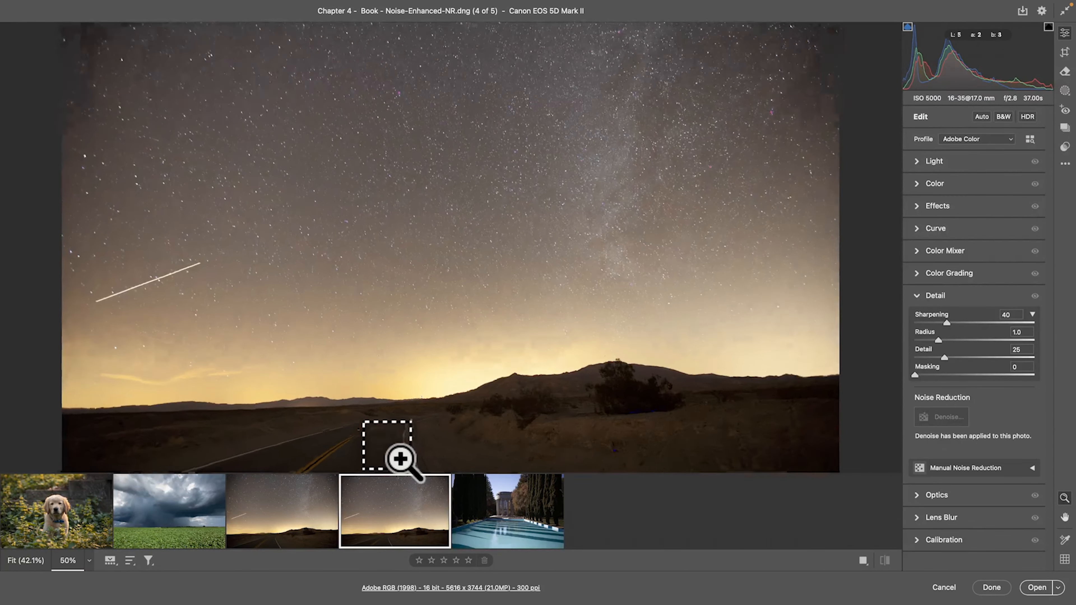
left_click(400, 459)
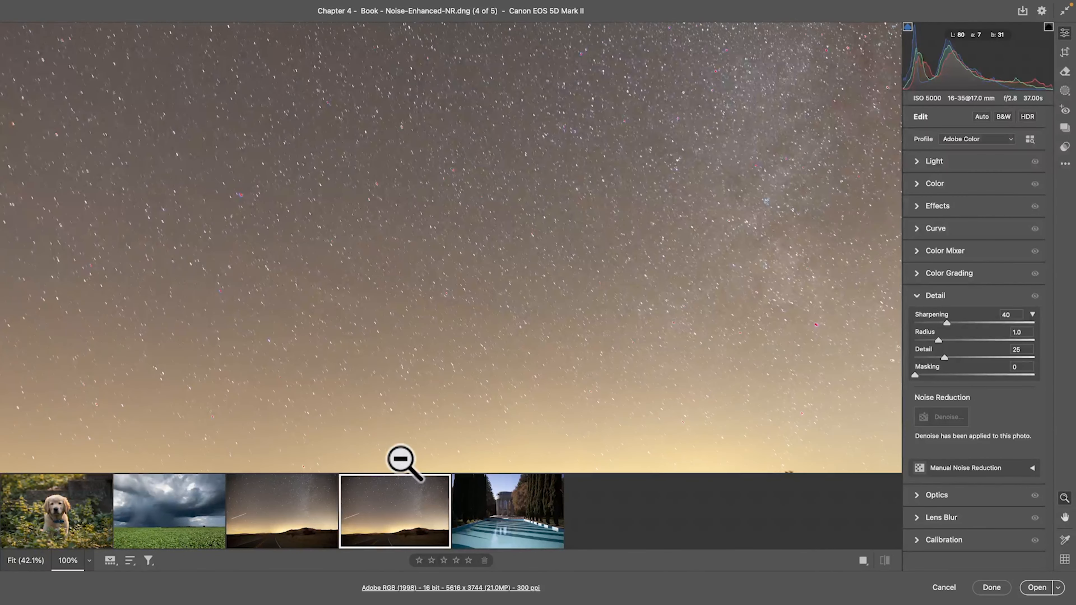
left_click_drag(629, 271, 371, 121)
left_click_drag(589, 241, 517, 197)
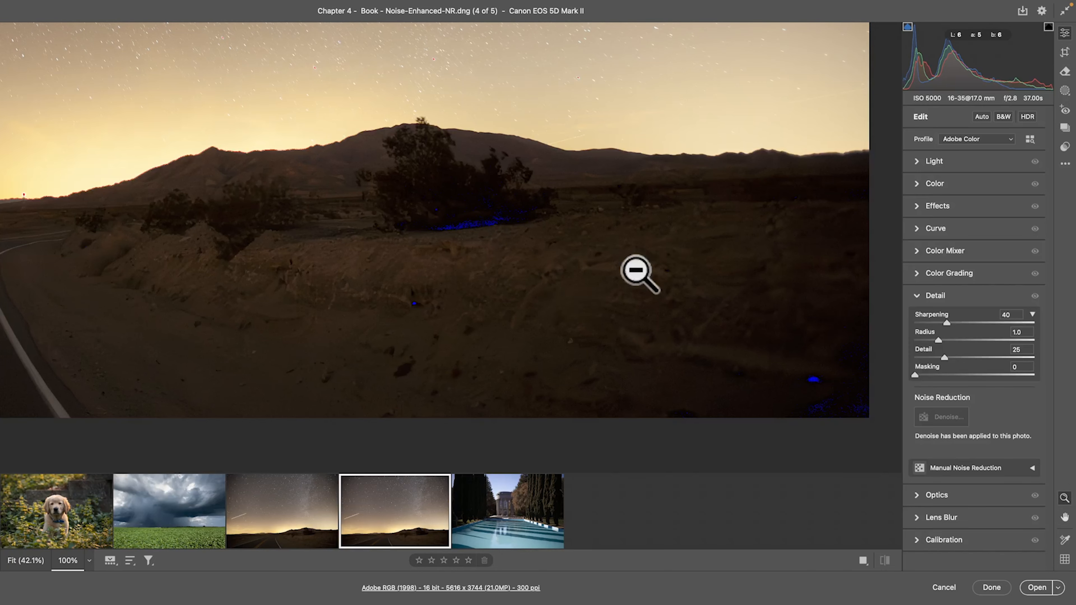
left_click(300, 500)
left_click(398, 420)
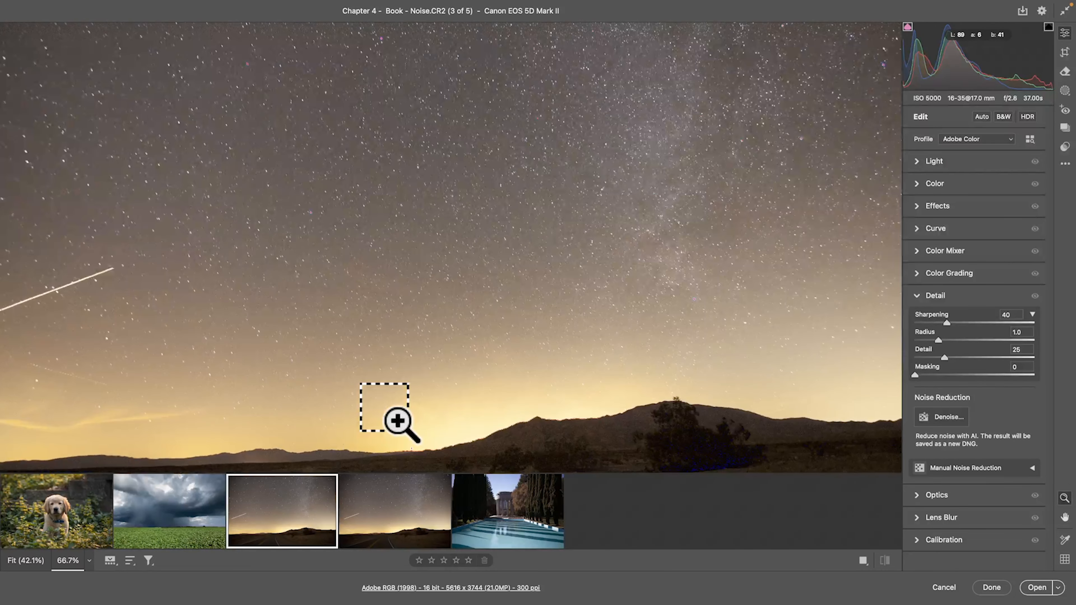
left_click(398, 422)
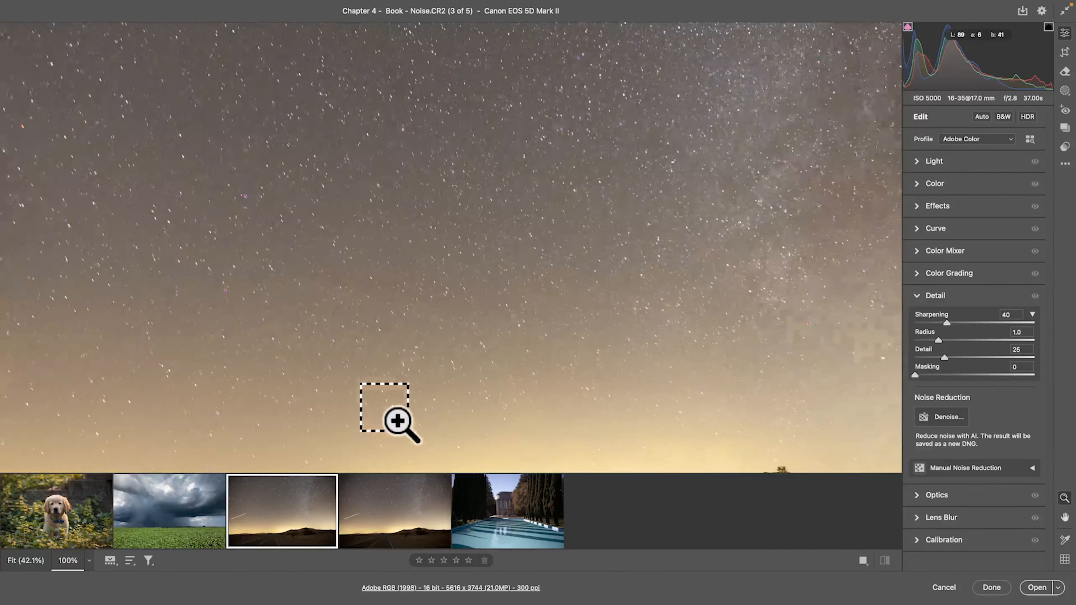
left_click_drag(396, 420, 221, 34)
left_click_drag(535, 326, 382, 288)
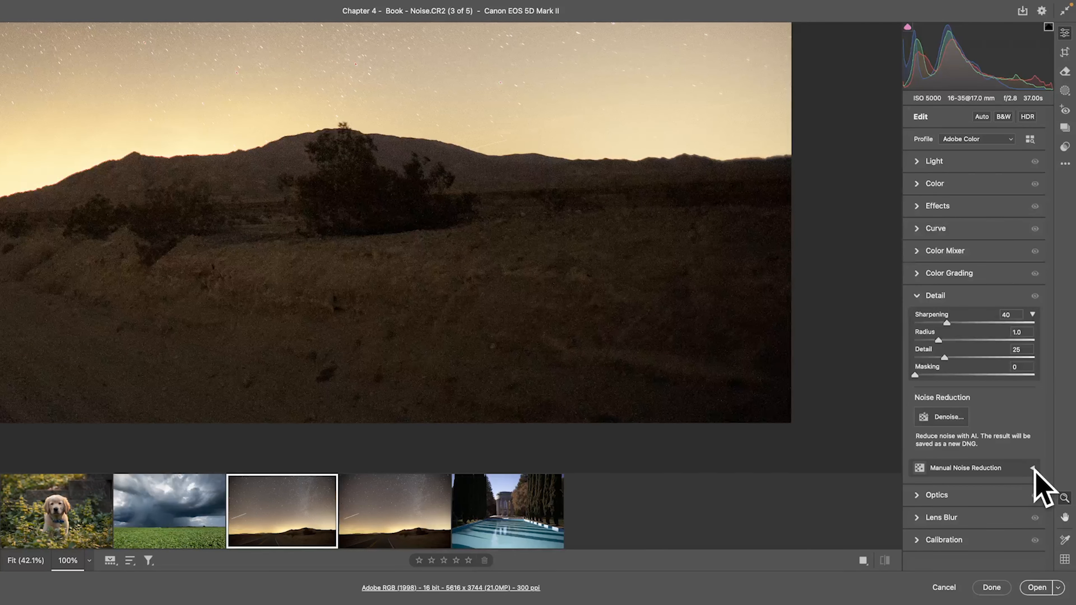
Try lowering the original photo's manual color noise reduction, restore it to 25, and return to the denoised version in full view
left_click(1032, 467)
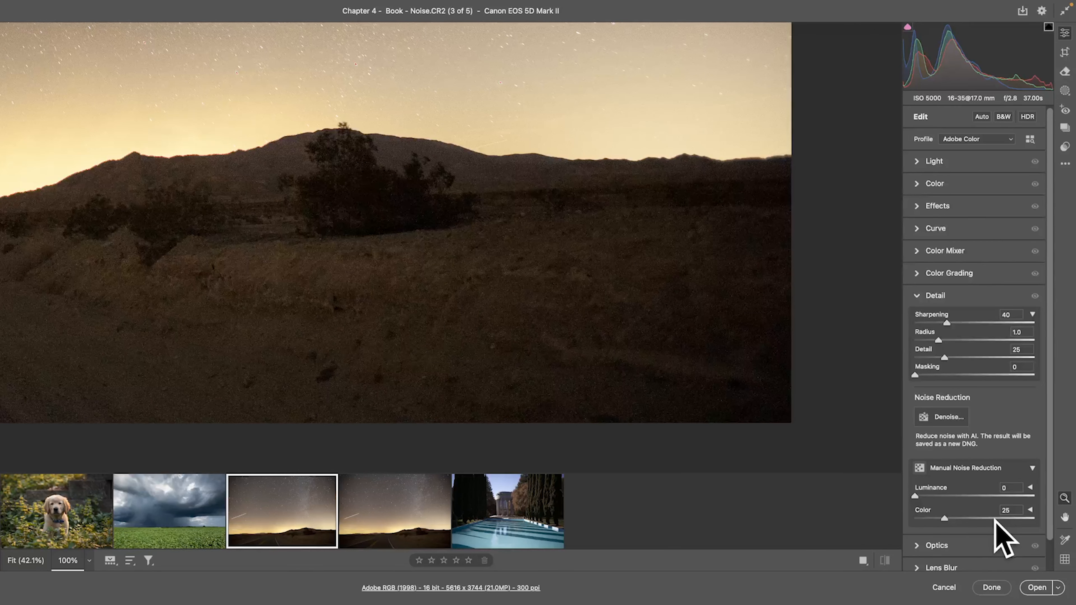
left_click_drag(947, 518, 903, 518)
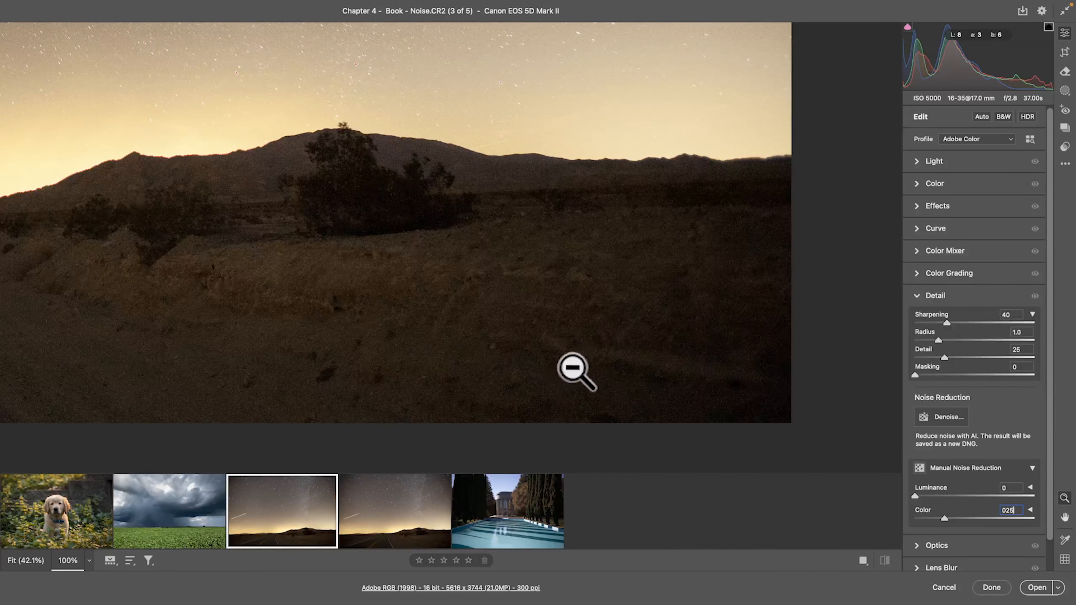
left_click(409, 506)
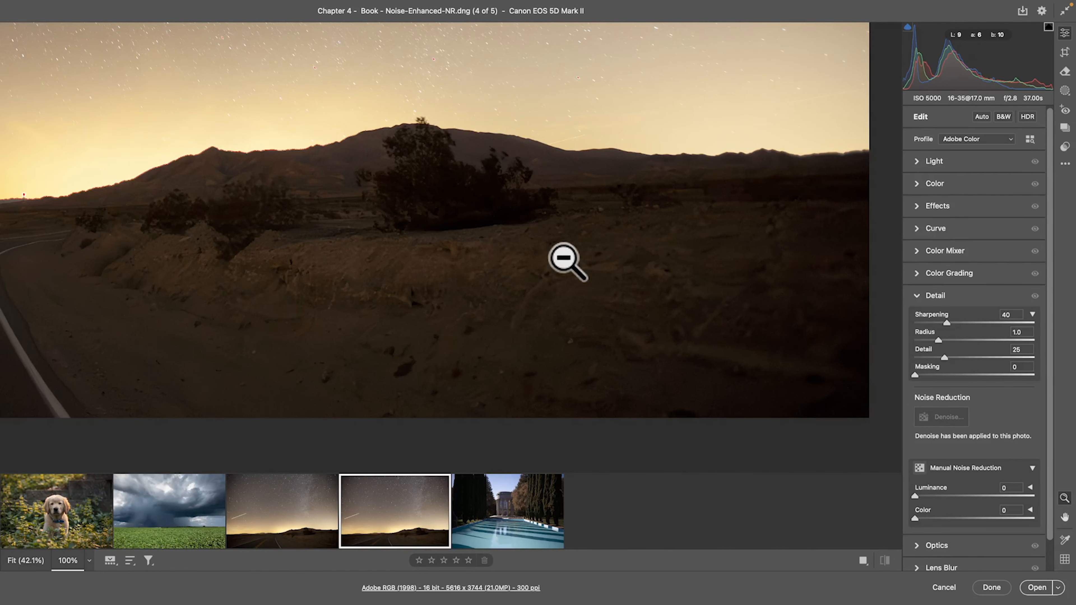
left_click(628, 292)
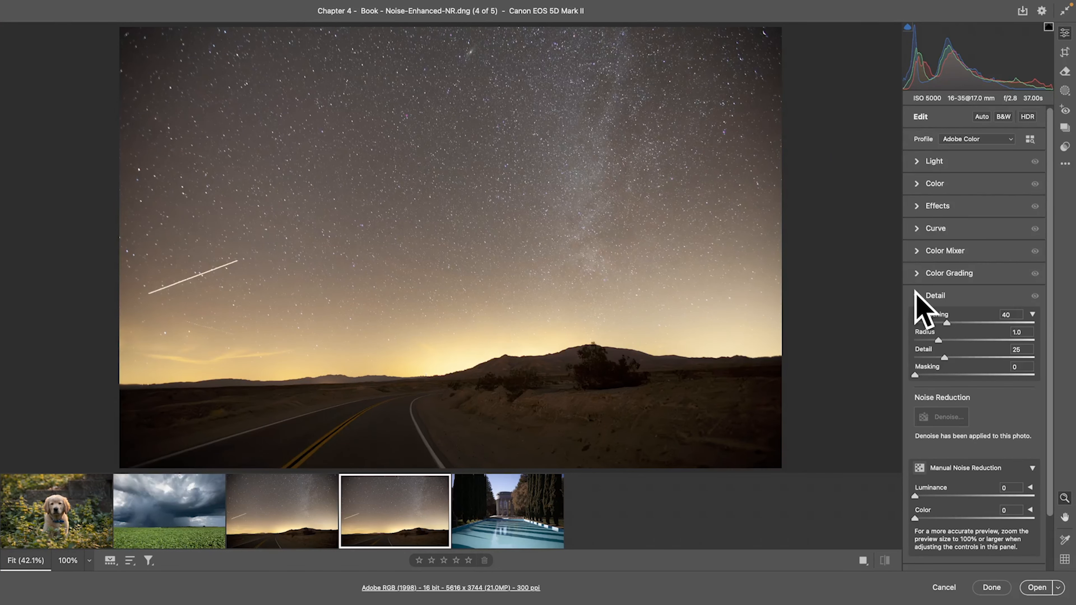
Try the lens profile corrections on the denoised photo and switch them off again
left_click(928, 296)
left_click(928, 319)
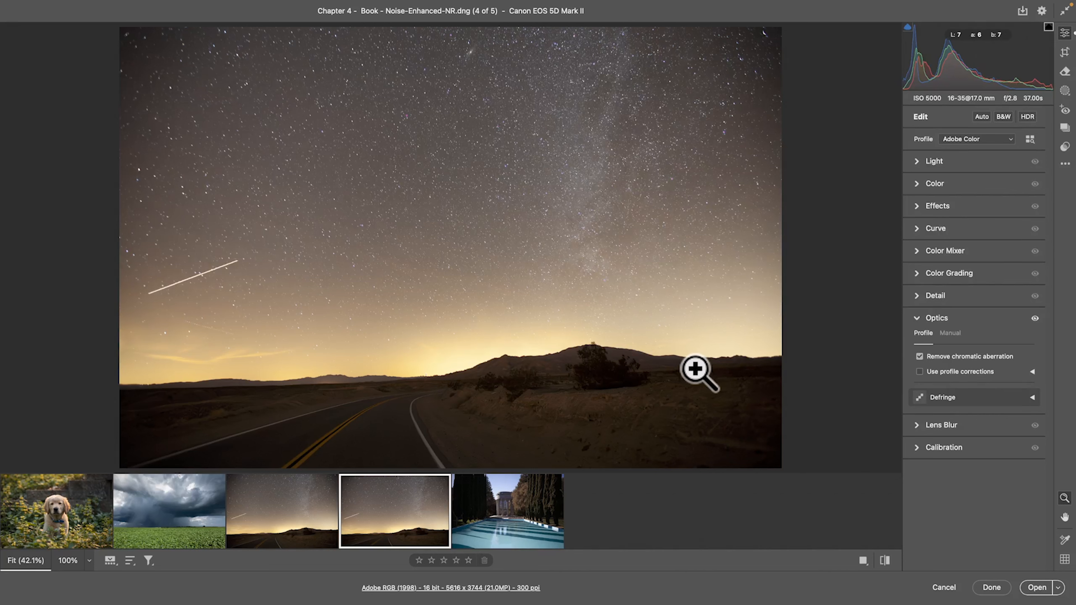
left_click(936, 372)
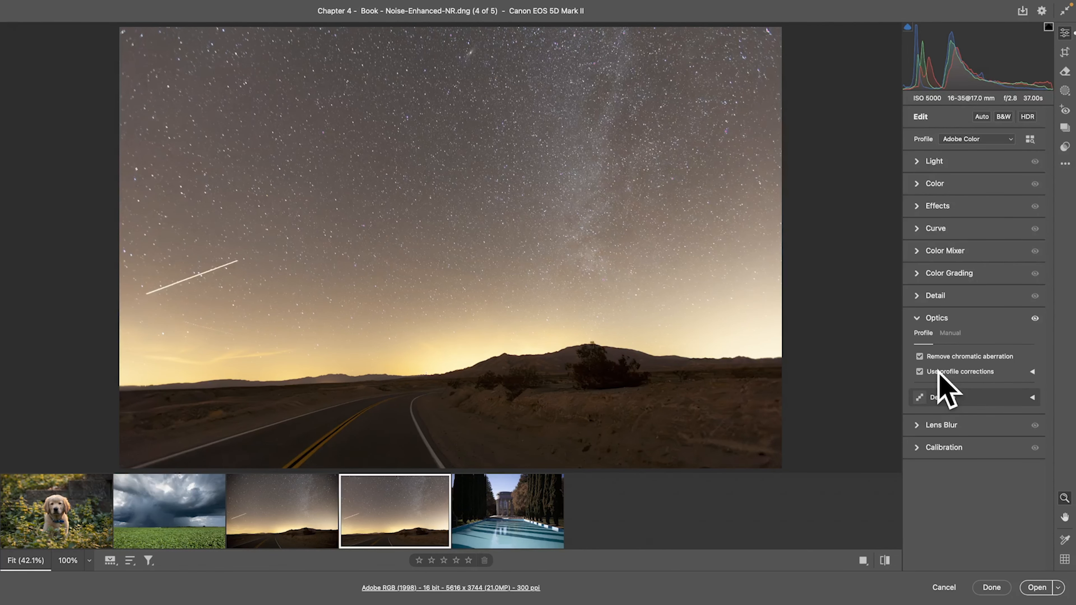
left_click(936, 372)
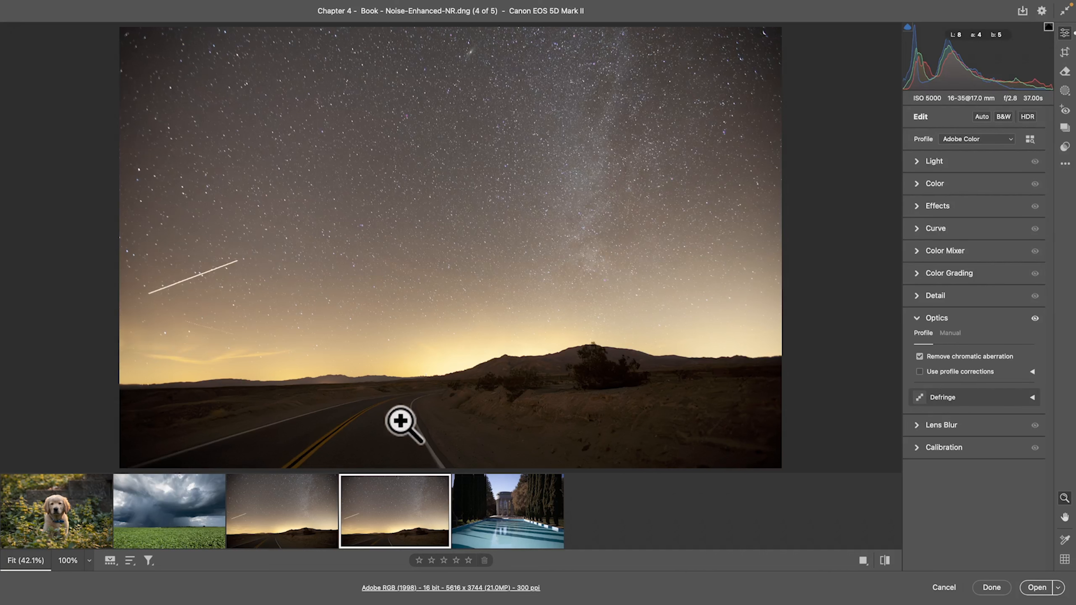
Straighten the denoised photo along the horizon by about 1.36° and apply the crop
left_click(1065, 54)
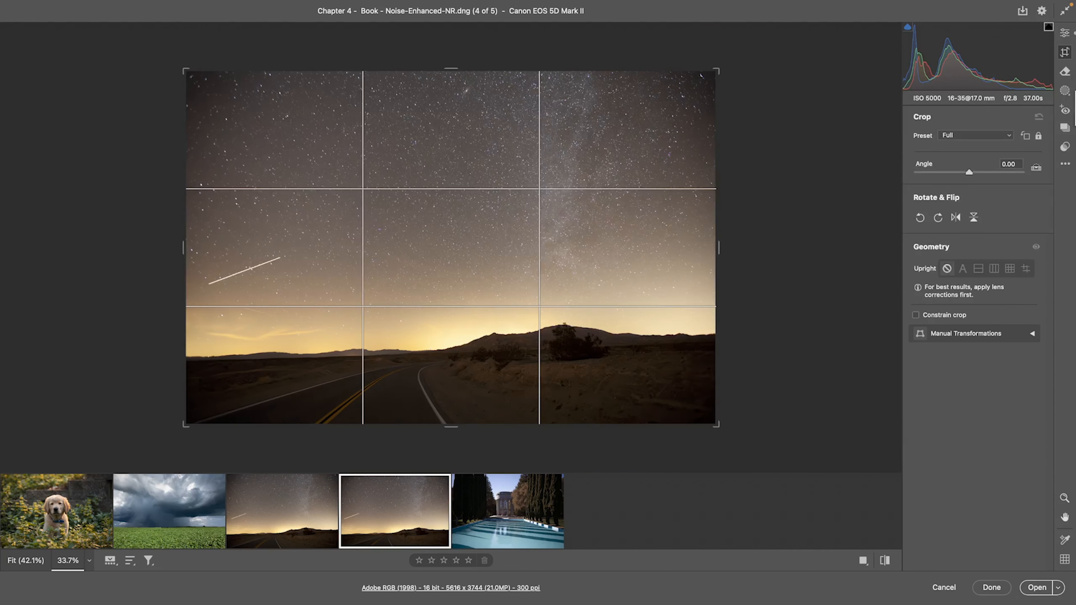
left_click(1036, 167)
left_click_drag(188, 357, 512, 350)
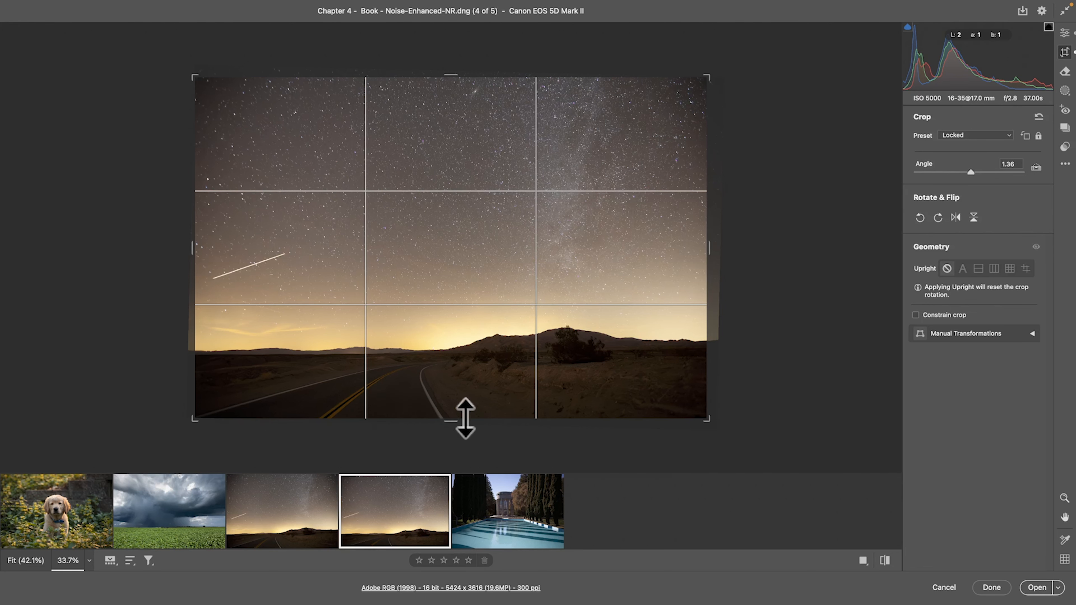
key("Return")
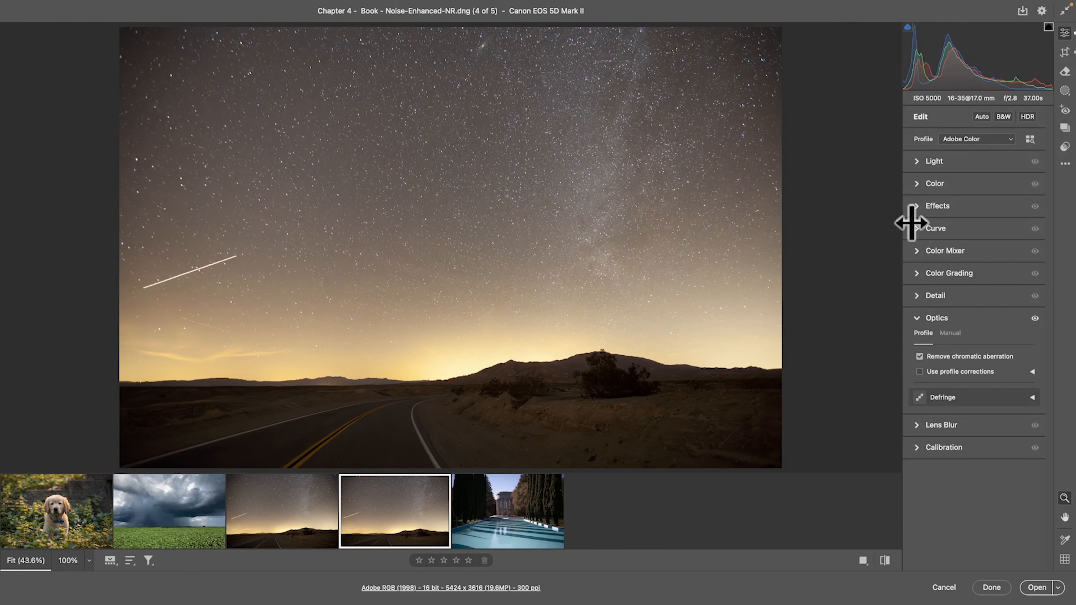
Set exposure to +0.25, contrast to +20, highlights to -50 and whites to +15, and compare the photo with these light adjustments hidden
left_click(925, 162)
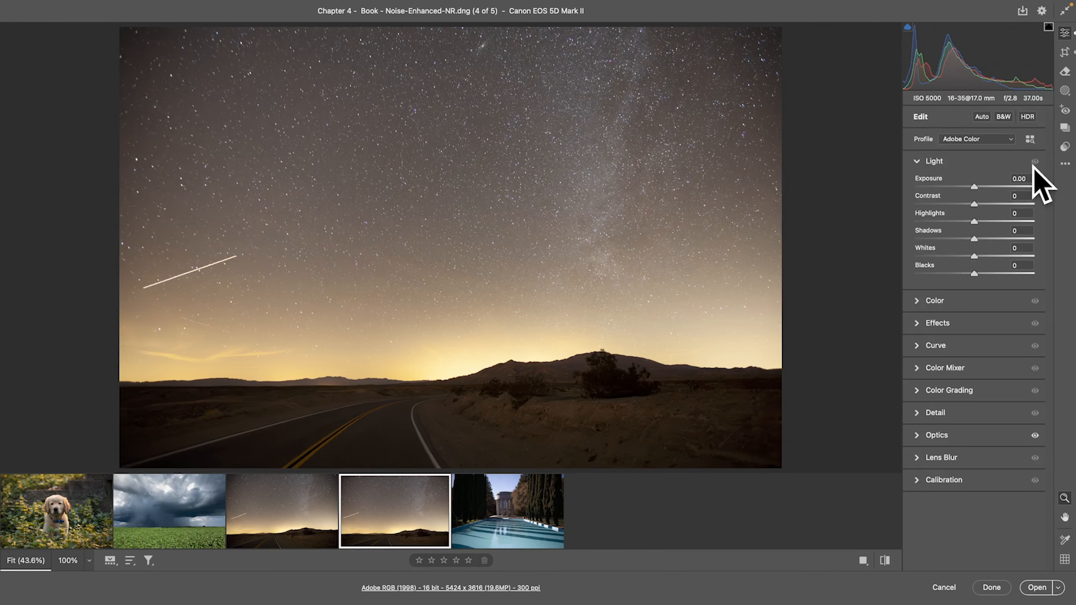
type(".25")
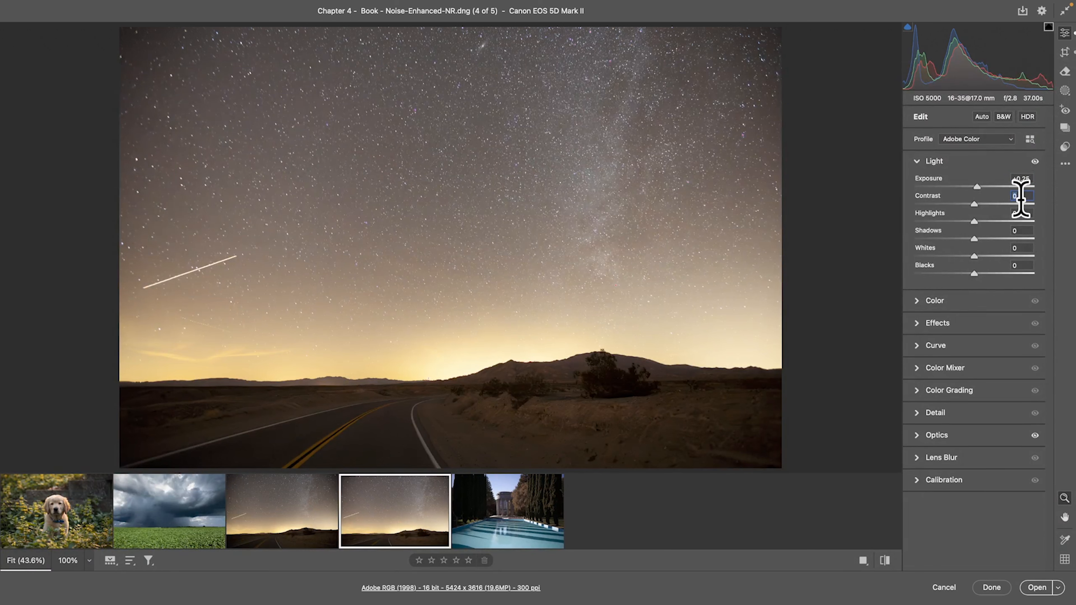
type("20")
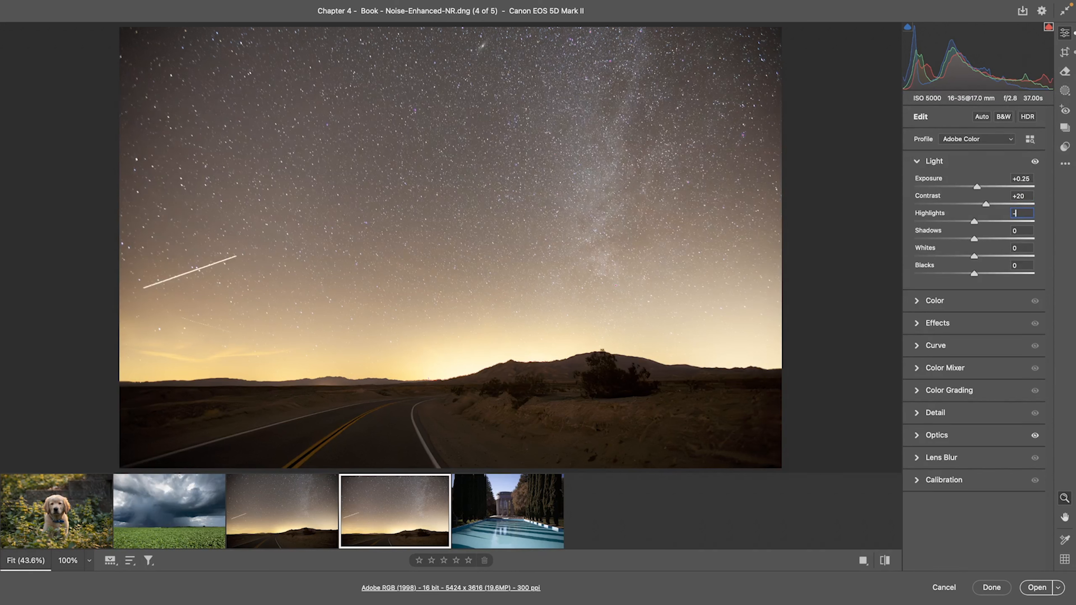
type("50")
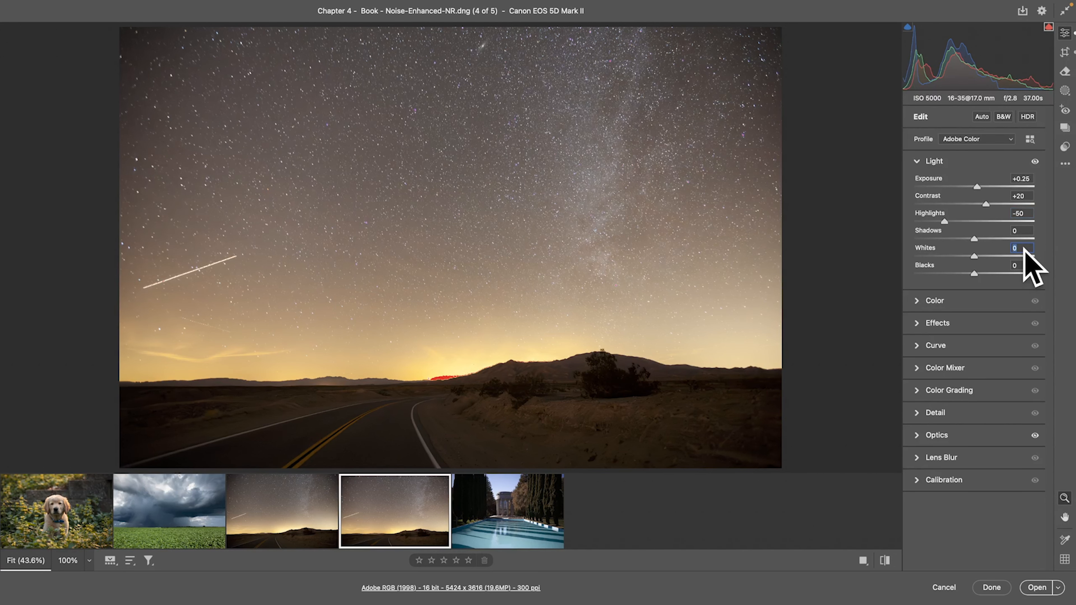
type("15")
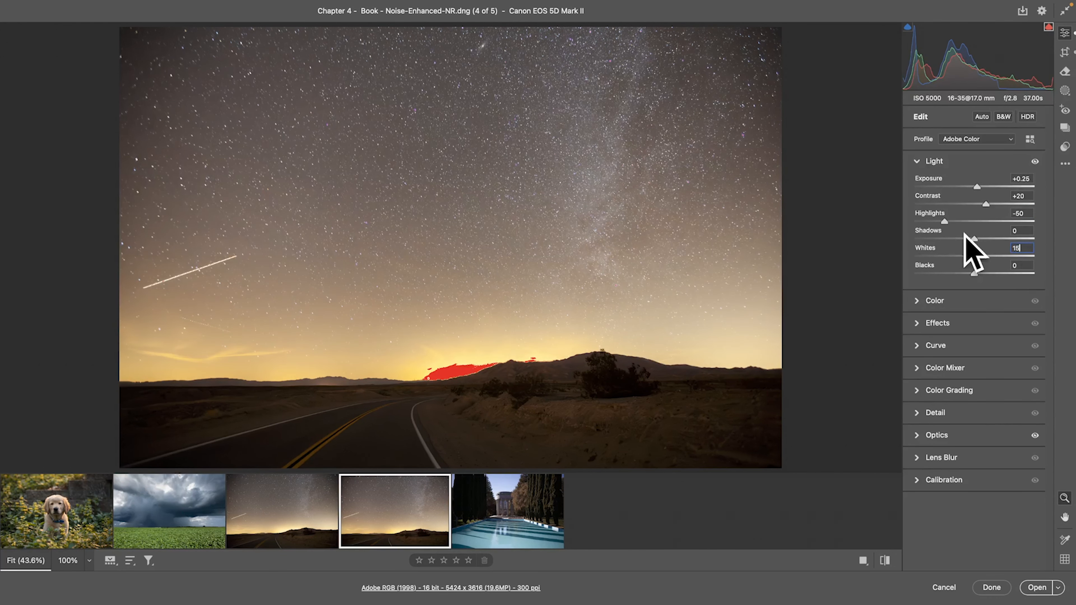
left_click(1036, 161)
left_click(1037, 160)
left_click(1036, 160)
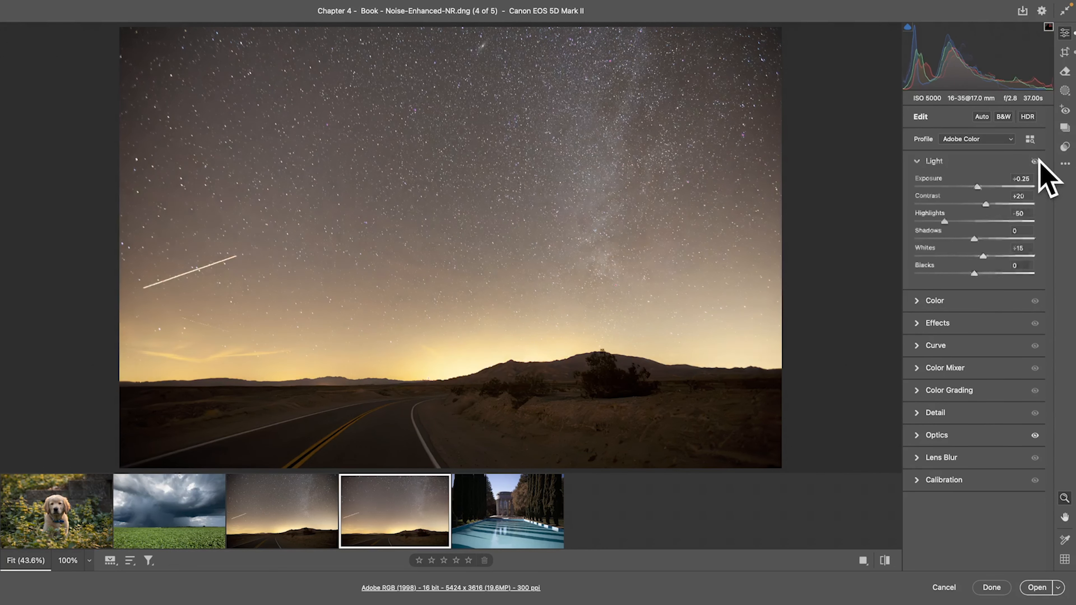
left_click(1037, 161)
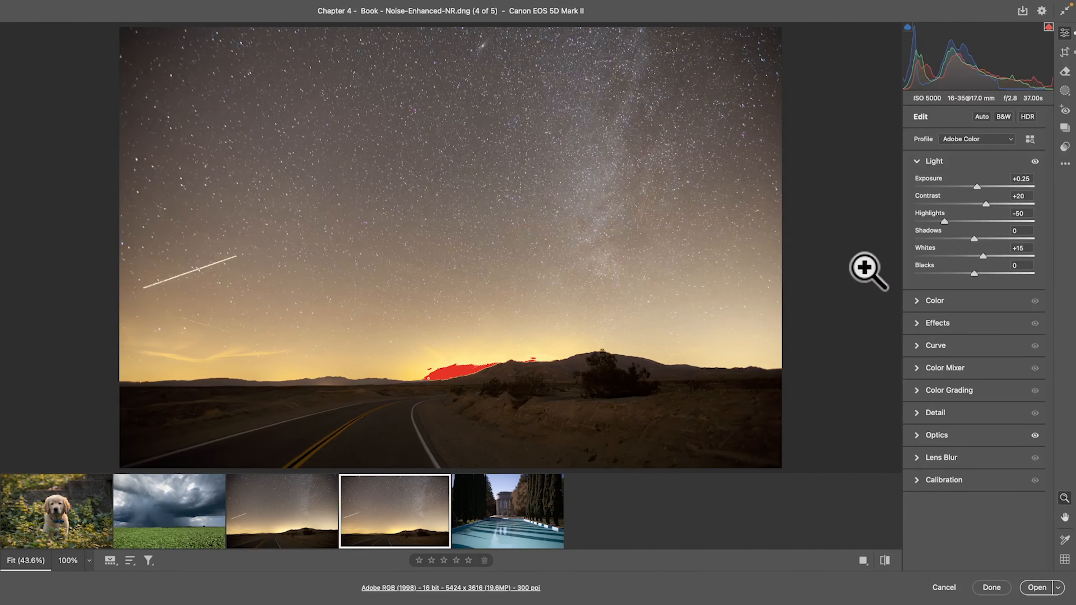
Try a warmer white balance with temperature 4550 and tint +9, and undo both changes
left_click(935, 301)
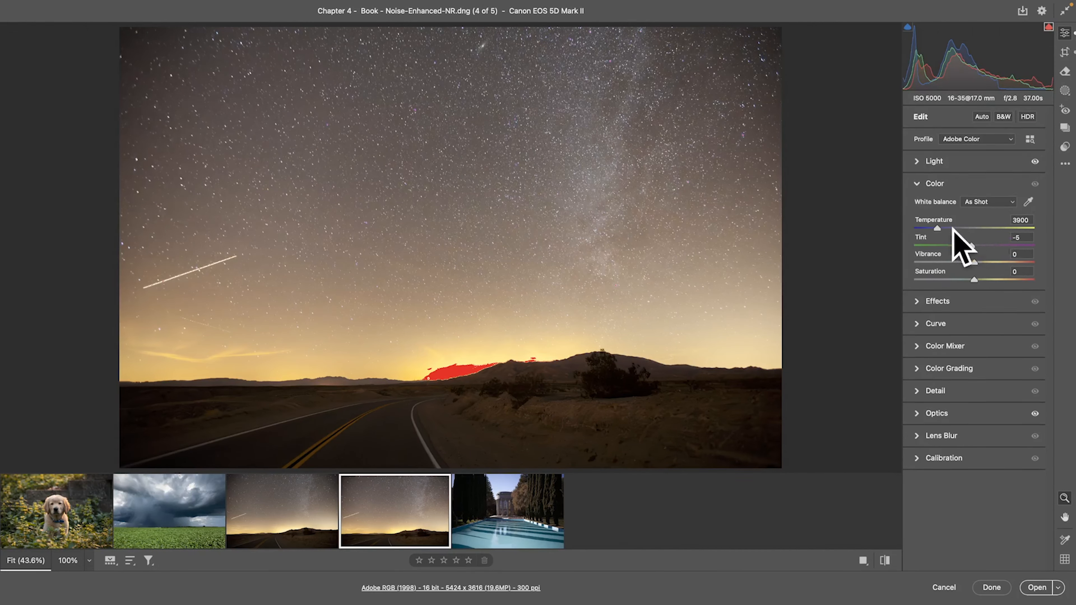
left_click_drag(937, 229, 980, 246)
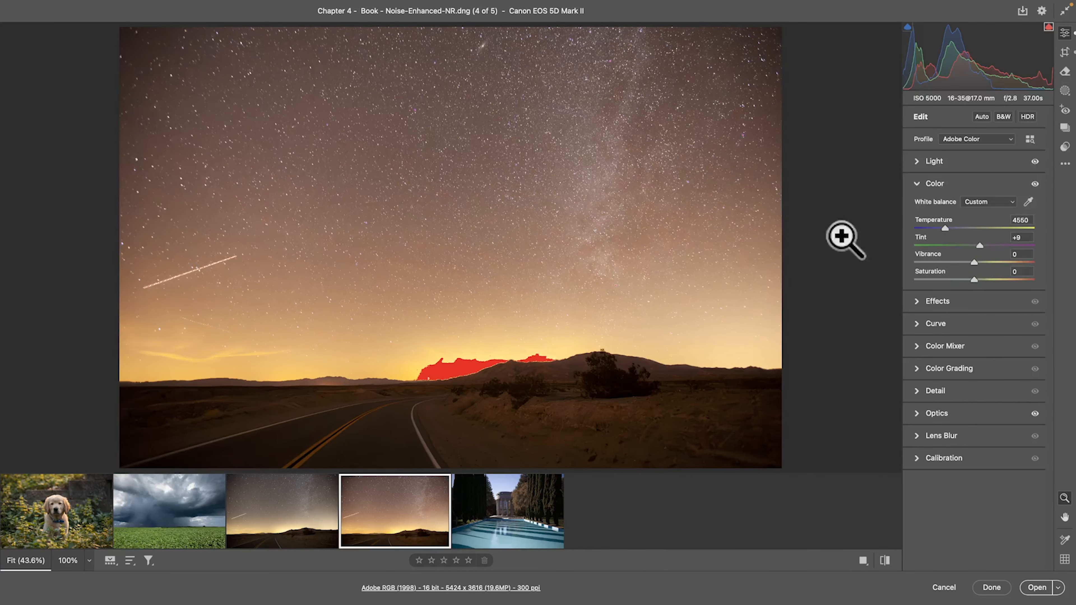
key("super+z")
key("super+z")
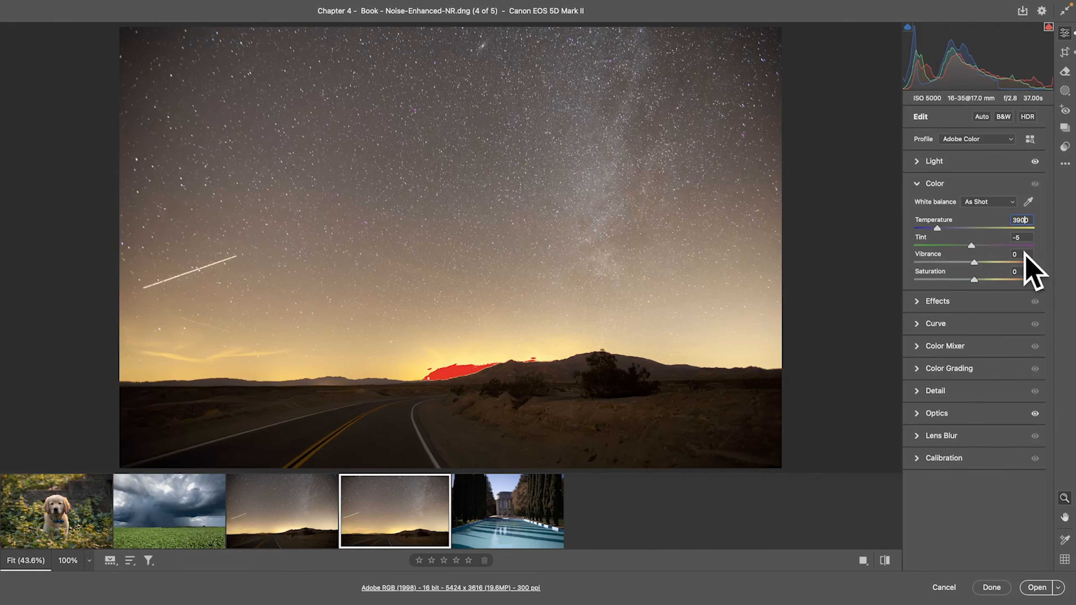
Cool the night sky by setting the white balance temperature to 3500 and the tint to +5
type("000")
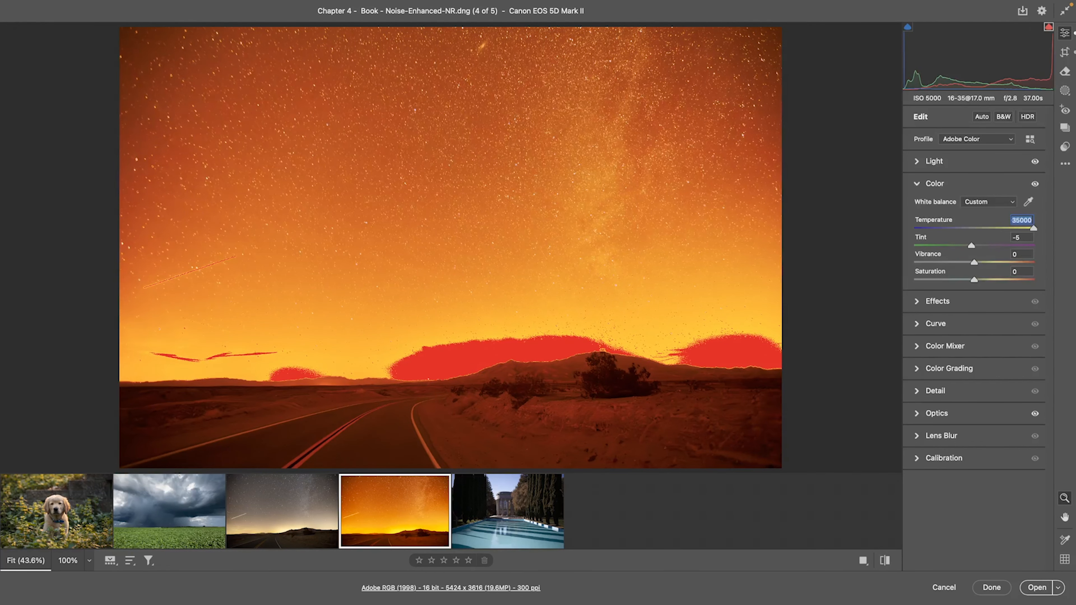
type("3500")
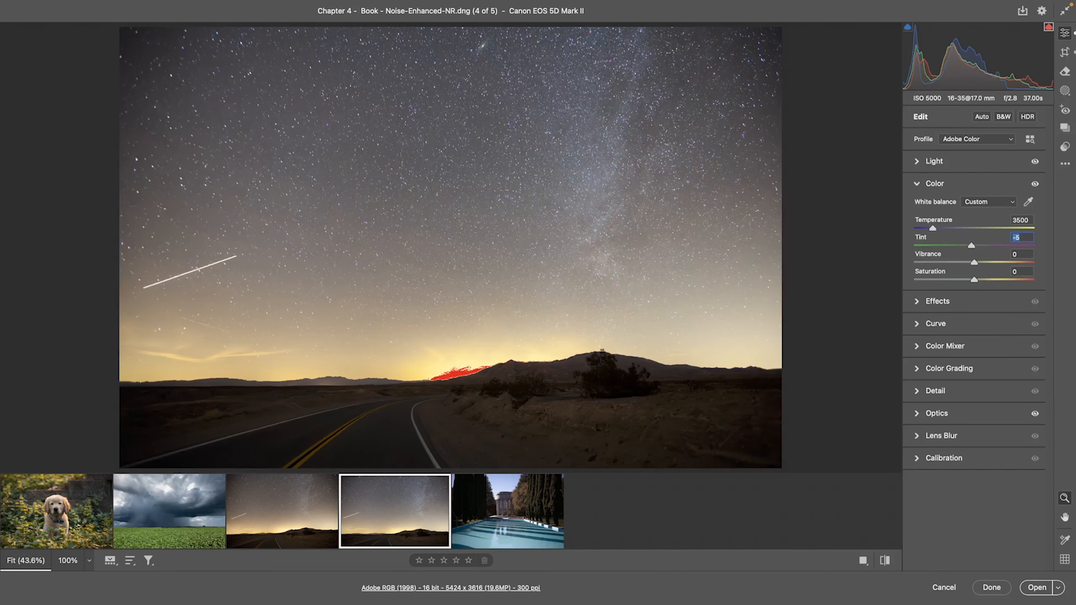
type("5")
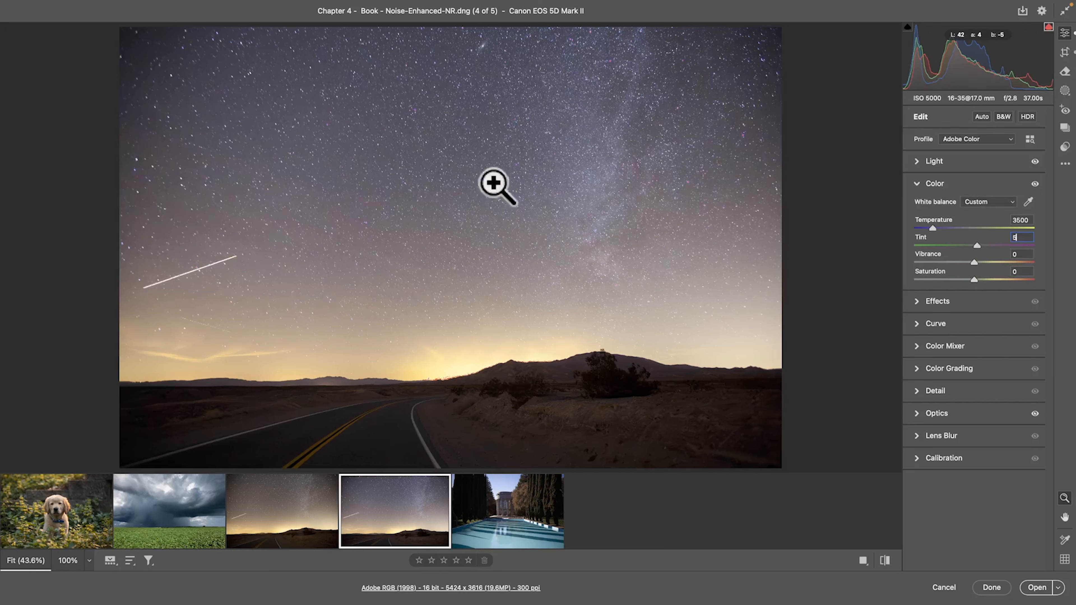
Set the photo's clarity to +5 and dehaze to +20
left_click(933, 185)
left_click(945, 207)
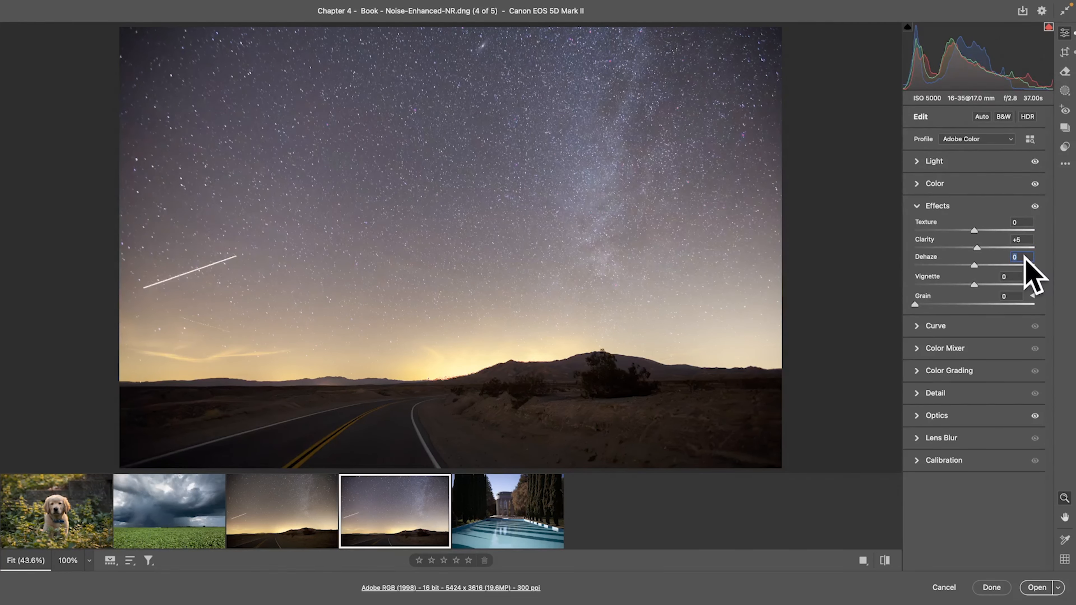
type("20")
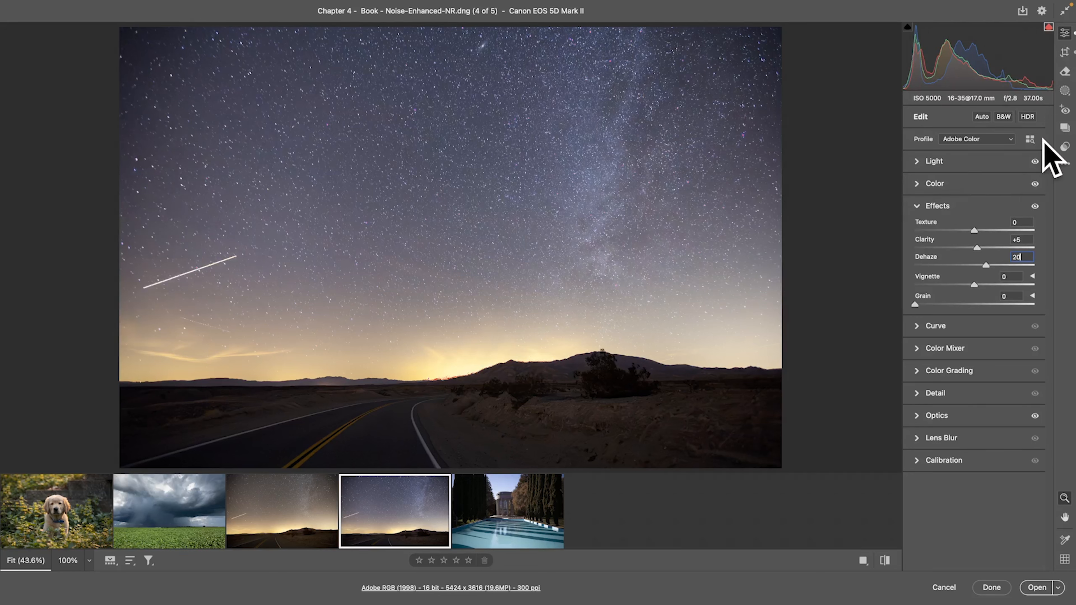
Compare the edited starry sky photo with its default settings
left_click(886, 560)
left_click(886, 560)
left_click(886, 560)
left_click(886, 560)
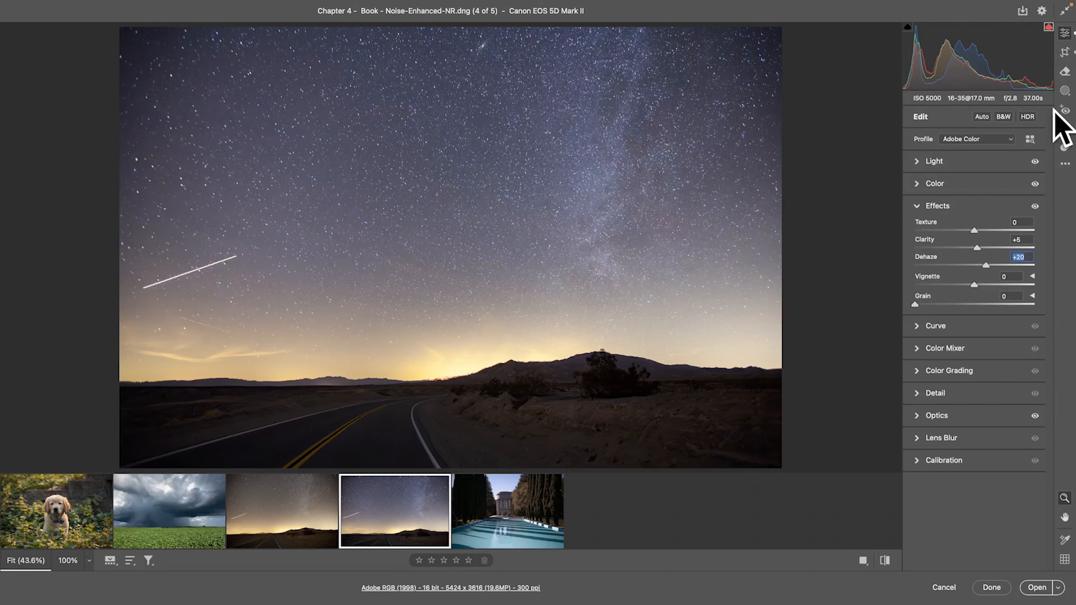
Create a Sky mask on the night photo and set its exposure to -0.25 and contrast to +50
left_click(1065, 90)
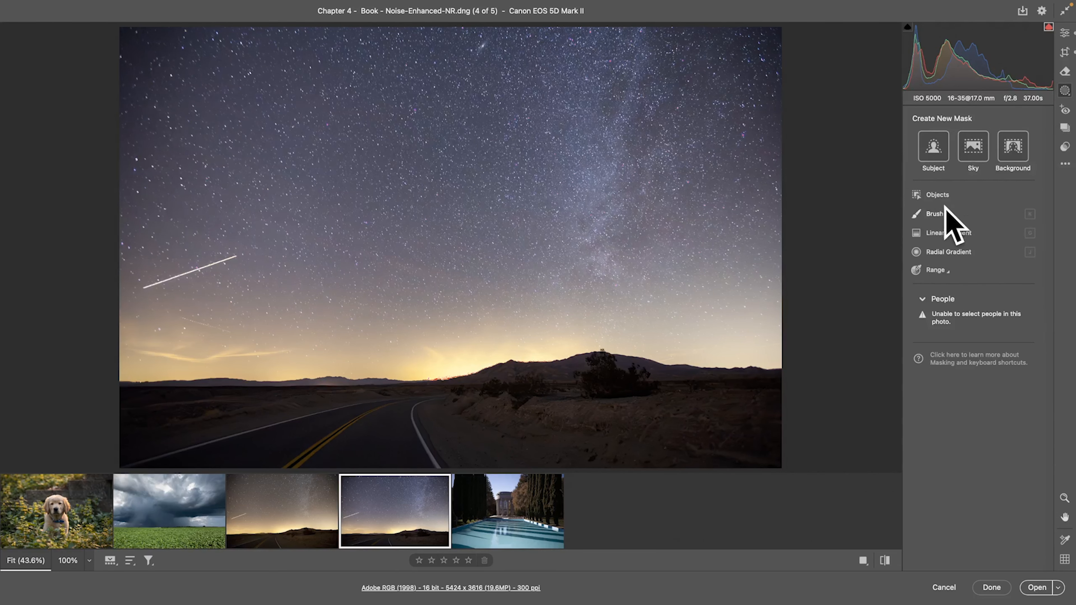
left_click(983, 154)
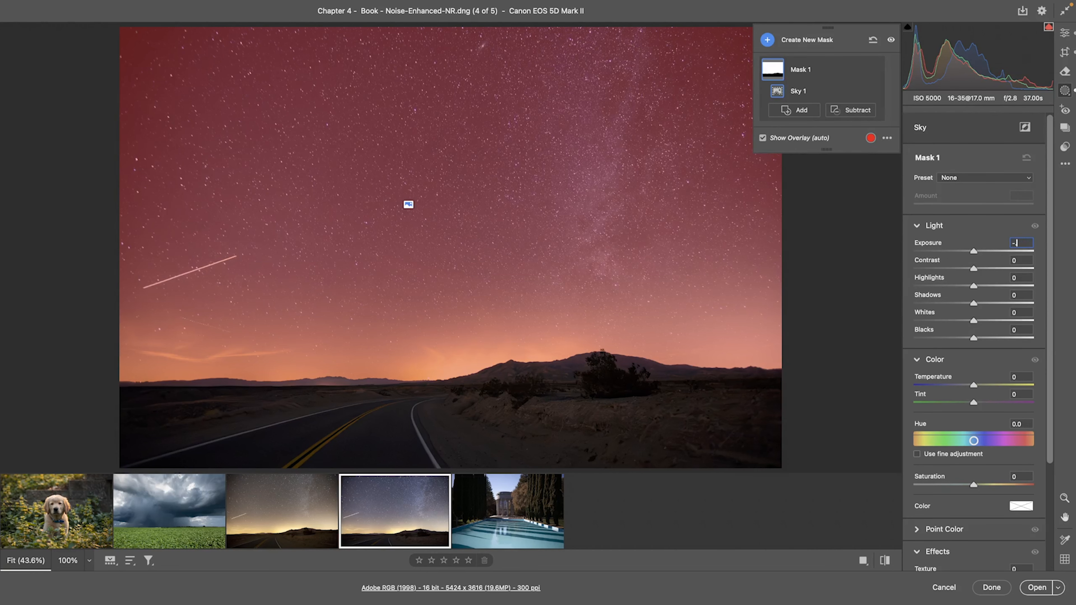
type(".25")
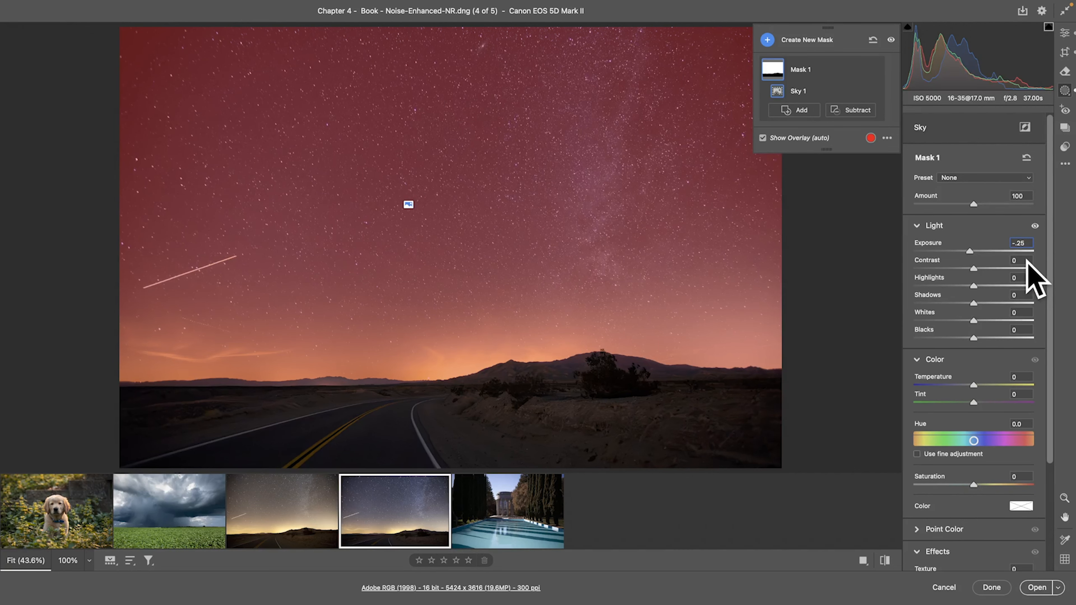
key("Tab")
type("50")
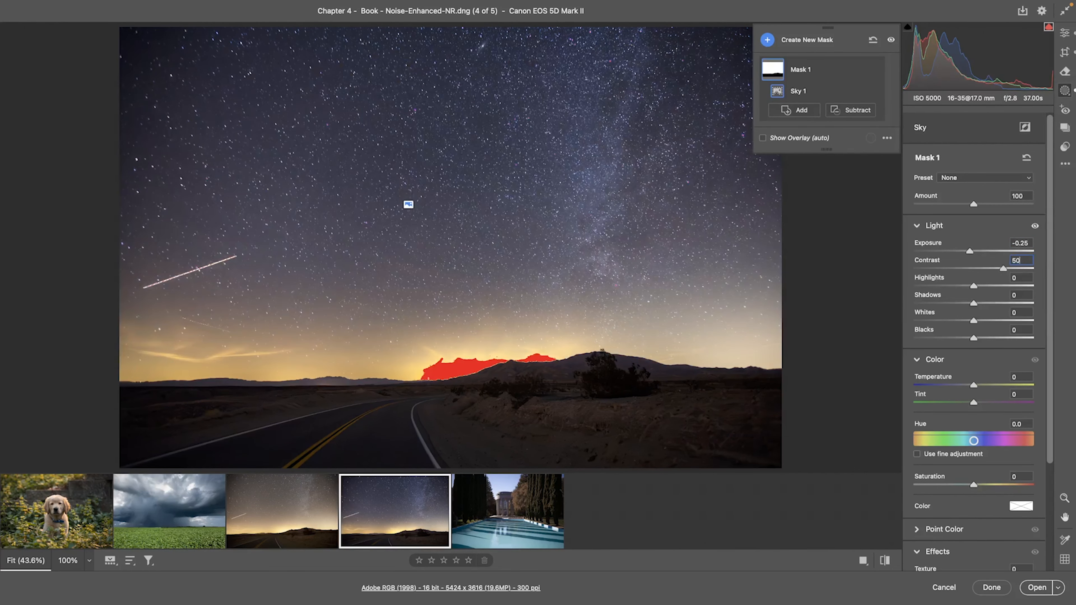
Compare the night photo with the sky mask's adjustments hidden and shown
left_click(891, 39)
left_click(890, 39)
left_click(890, 39)
left_click(891, 39)
left_click(891, 39)
left_click(890, 39)
left_click(891, 39)
left_click(890, 39)
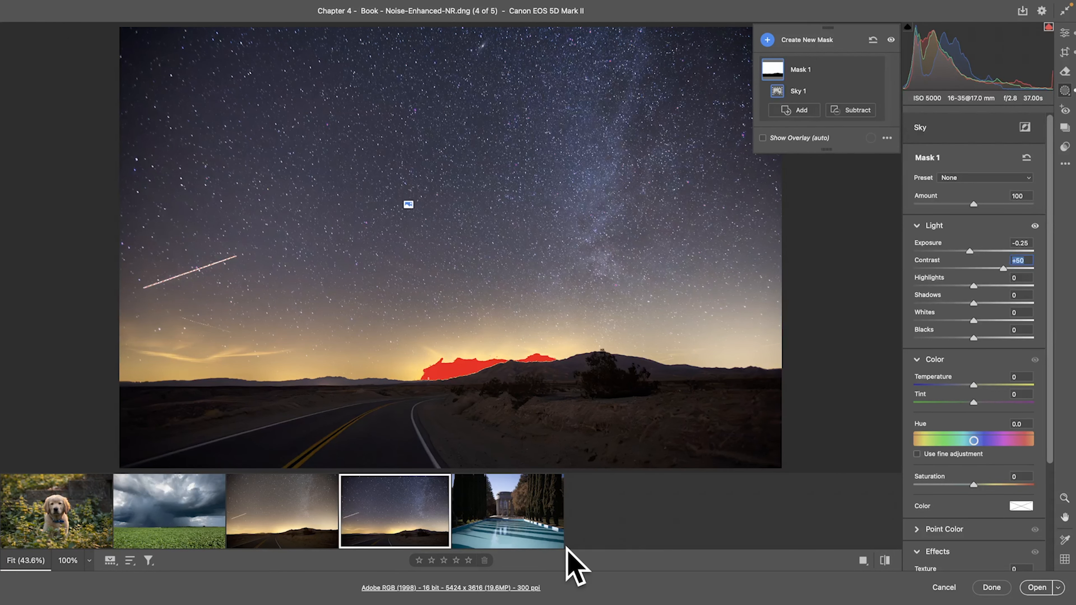
Switch to the Uprightool.CR2 pool photo and show its crop and geometry settings
left_click(523, 542)
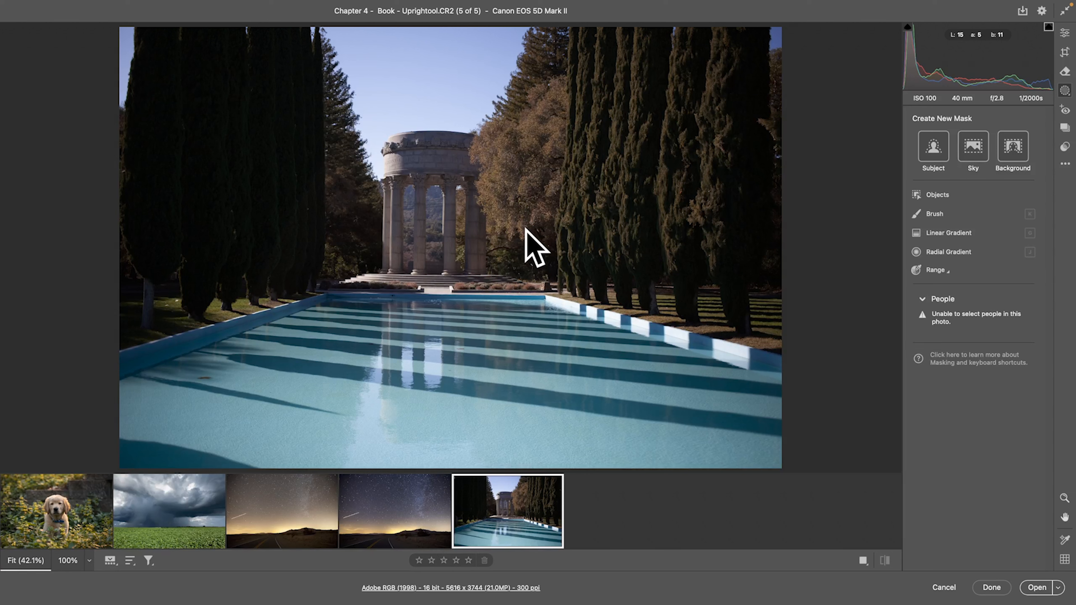
left_click(1065, 52)
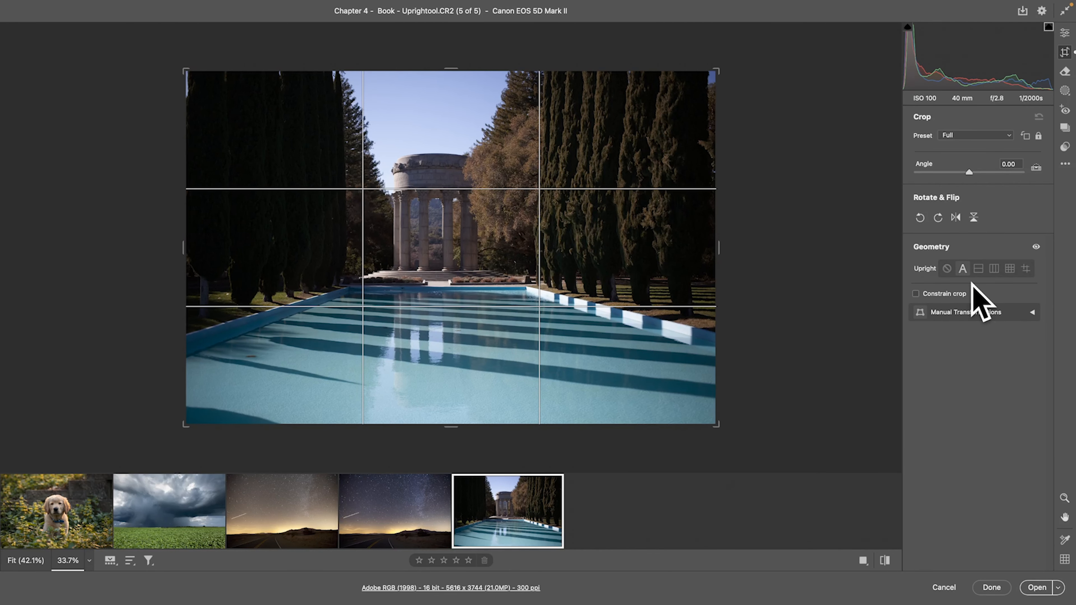
Try the Vertical and Full Upright corrections on the pool photo, and undo the Full correction
left_click(993, 268)
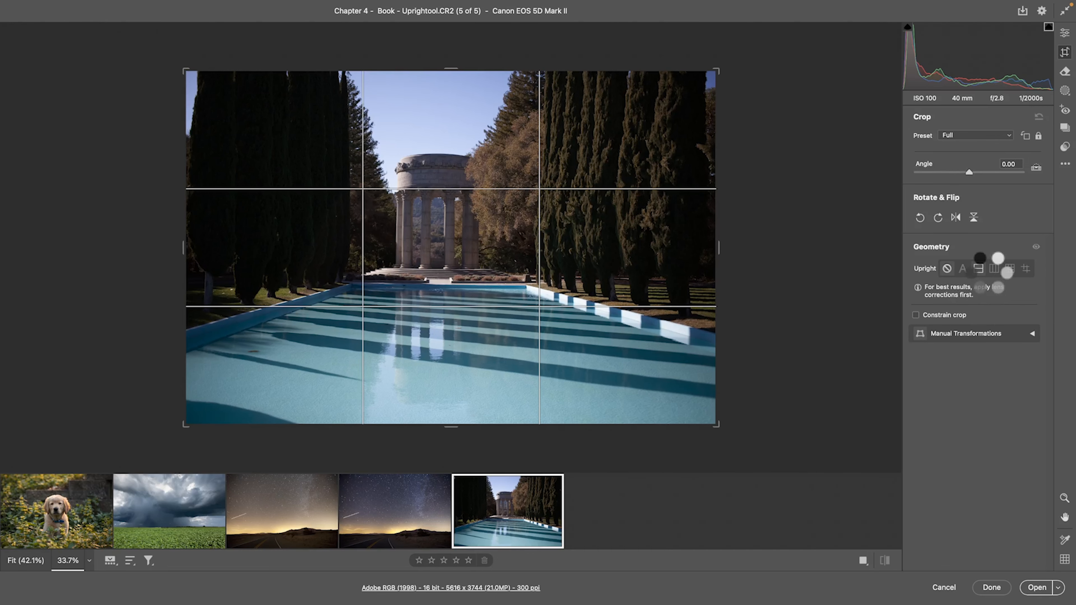
left_click(1010, 268)
left_click(1013, 268)
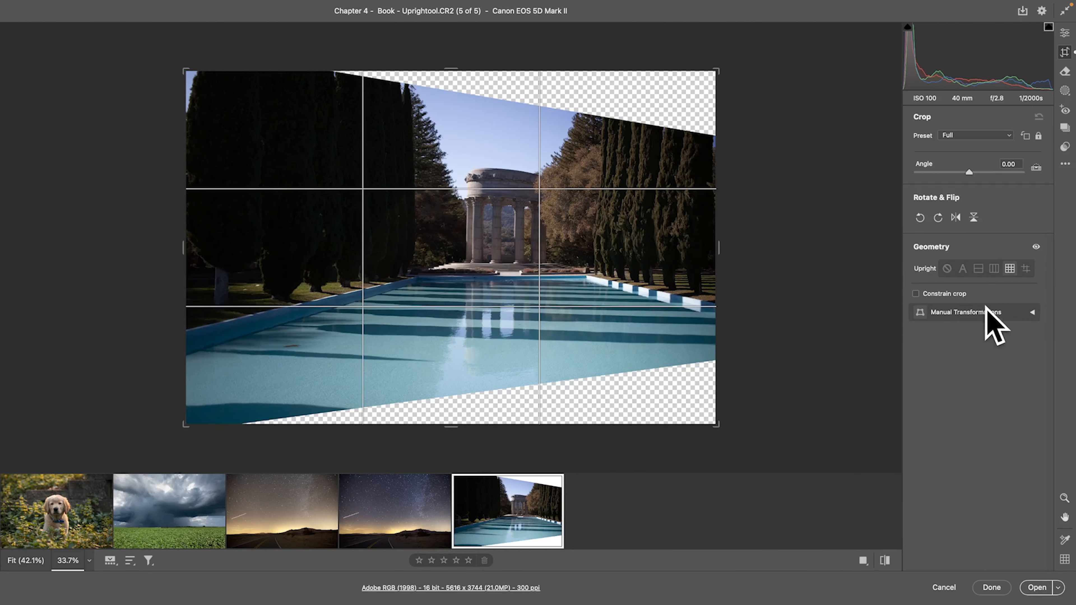
key("super+z")
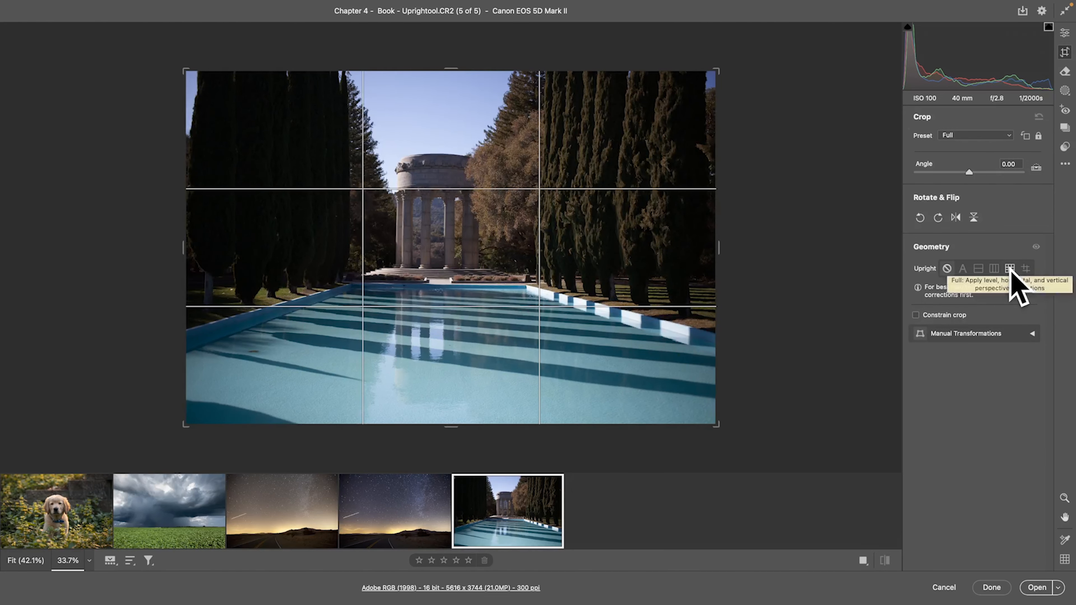
Set Upright to Guided with the Loupe on, and draw a horizontal guide along the pool's far edge
left_click(1020, 336)
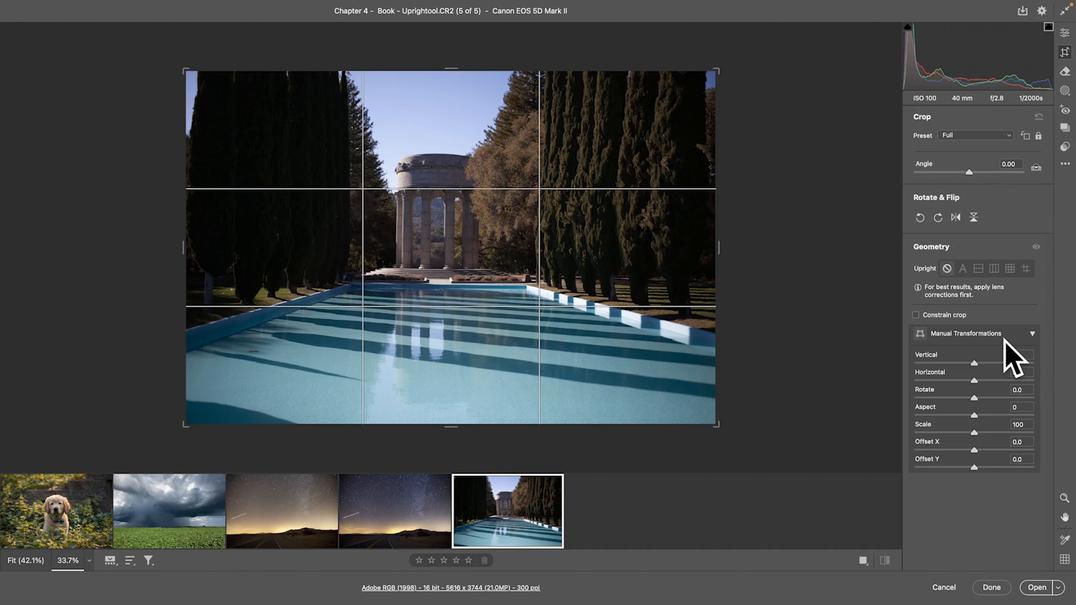
left_click(1026, 268)
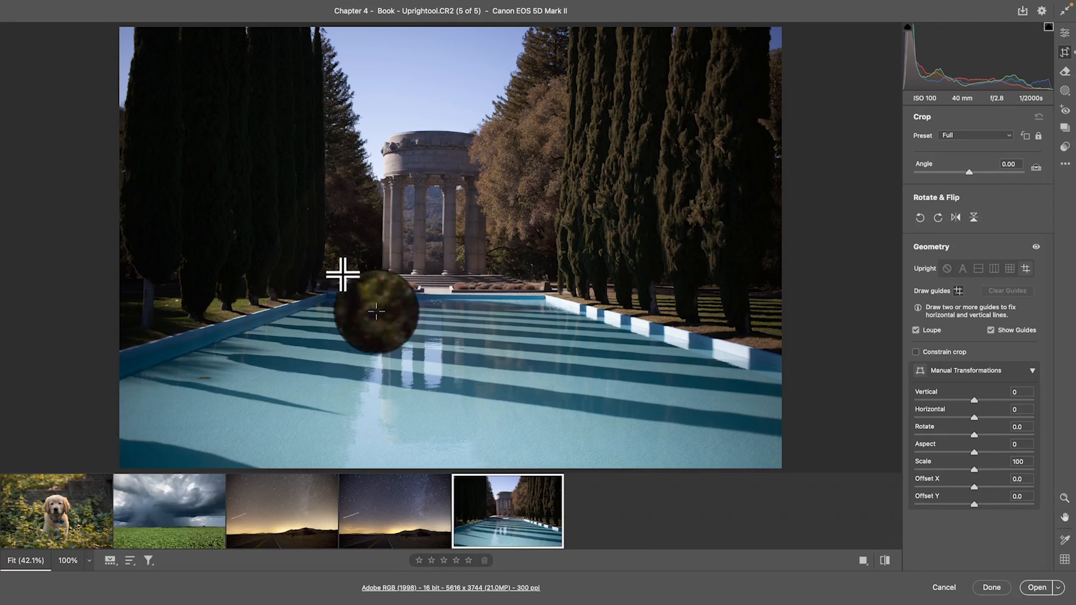
left_click(916, 330)
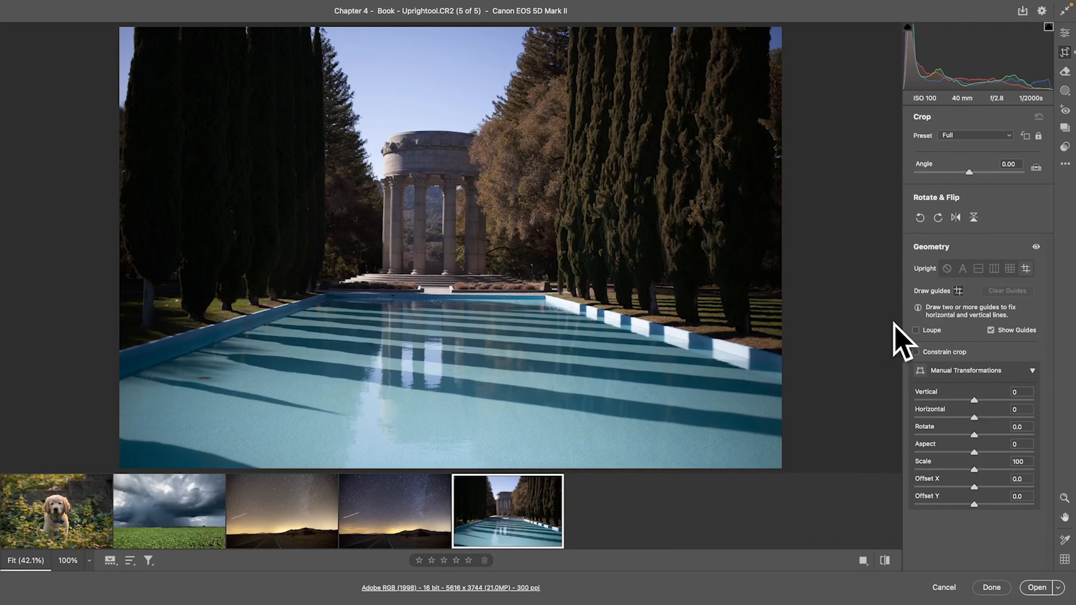
left_click(916, 330)
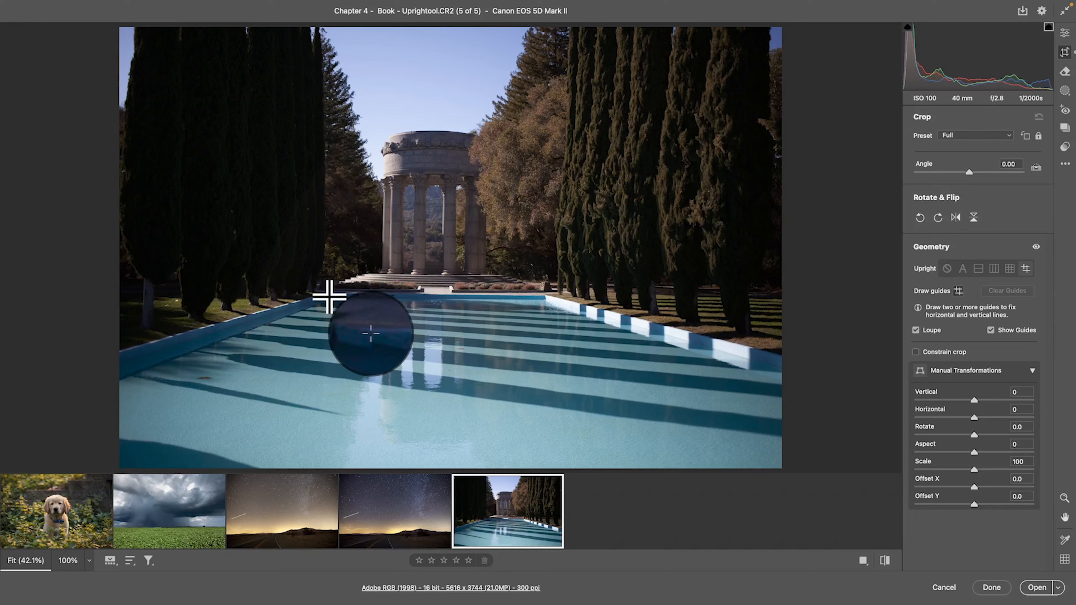
left_click_drag(330, 294, 537, 295)
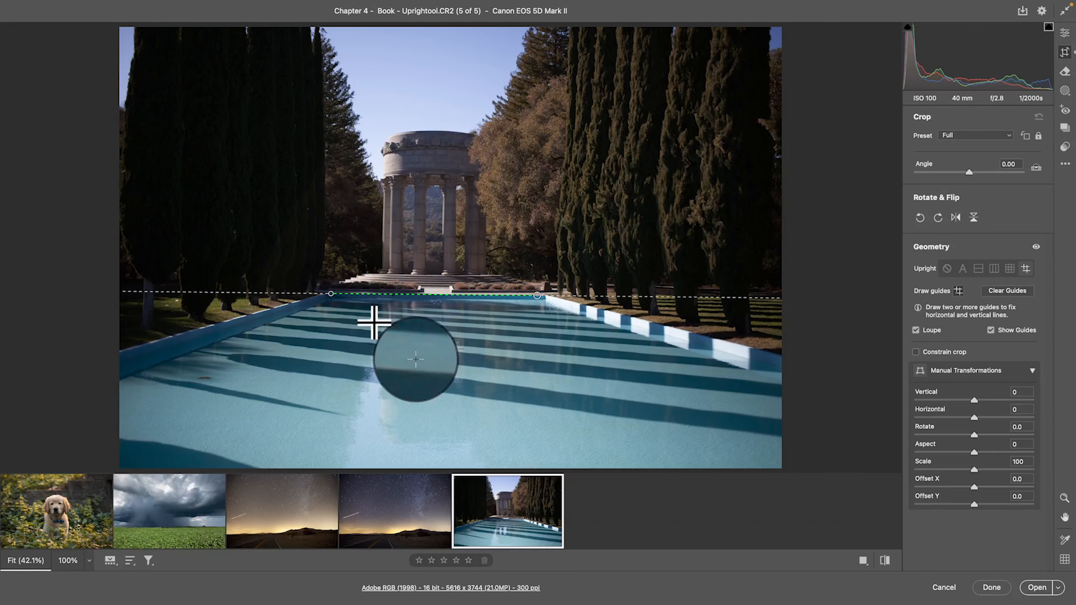
Draw vertical guides along the temple's left and right outer columns, discarding the trial guide drawn beside the temple
left_click_drag(364, 98, 360, 312)
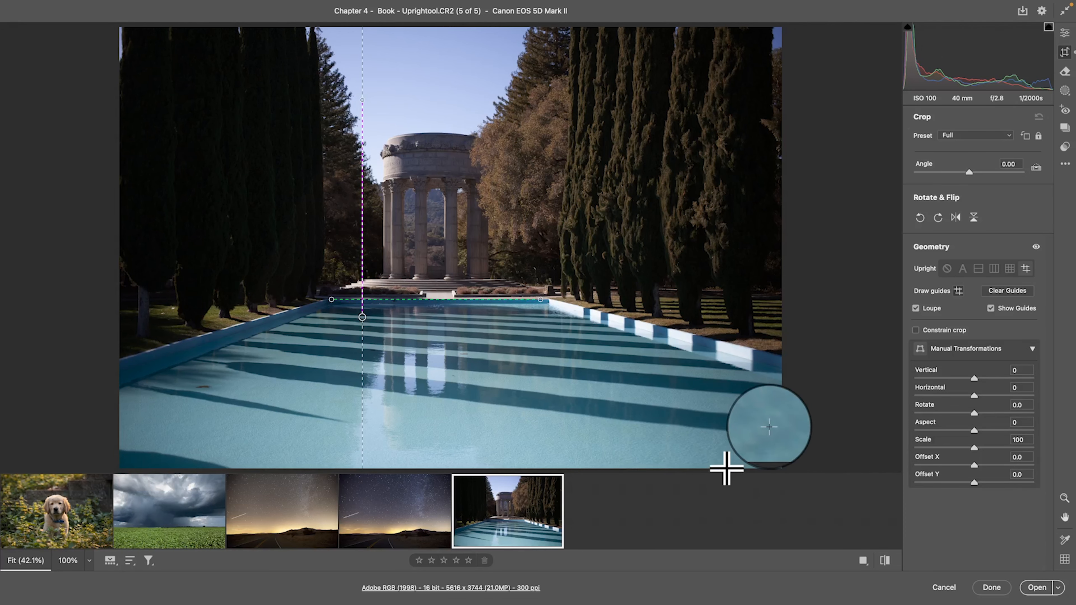
key("Delete")
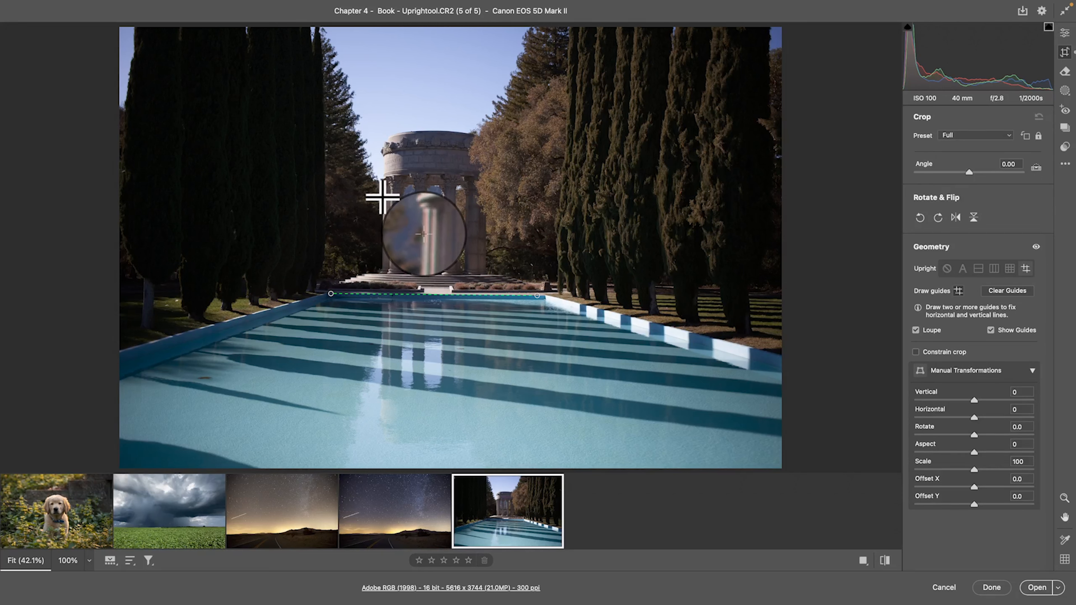
left_click_drag(384, 194, 383, 251)
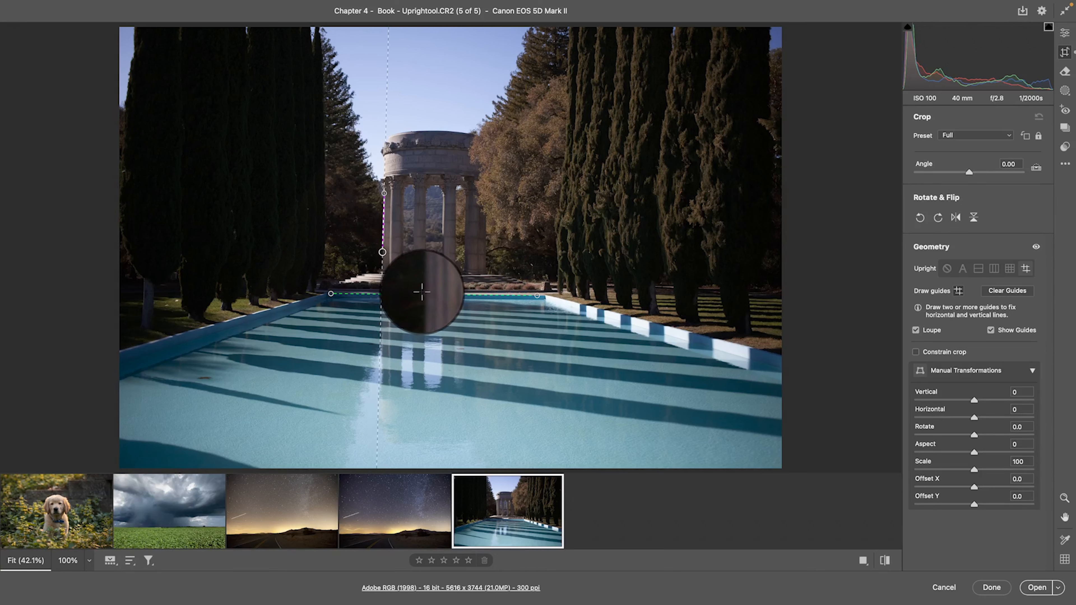
left_click_drag(382, 248, 382, 249)
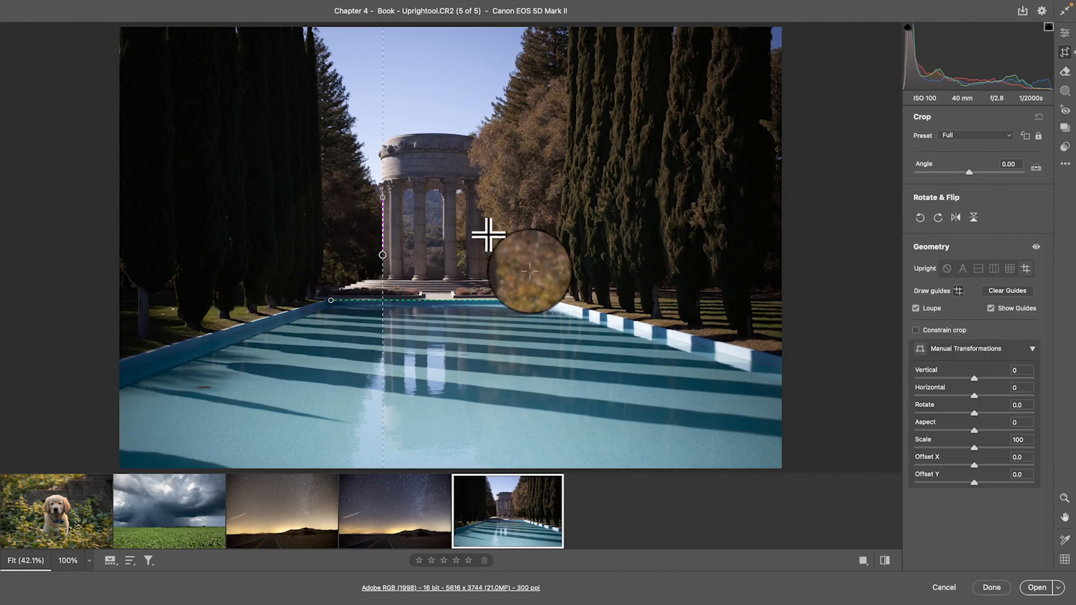
left_click_drag(487, 219, 488, 257)
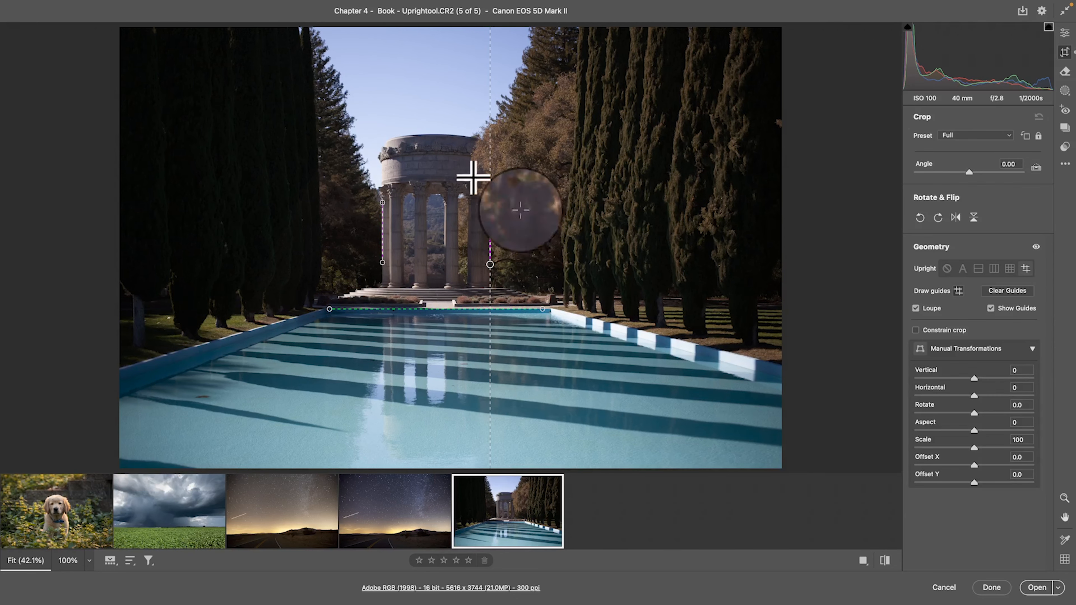
Compare the original and corrected pool photo in side-by-side and stacked before/after views, and return to the single view
left_click(889, 562)
left_click(888, 563)
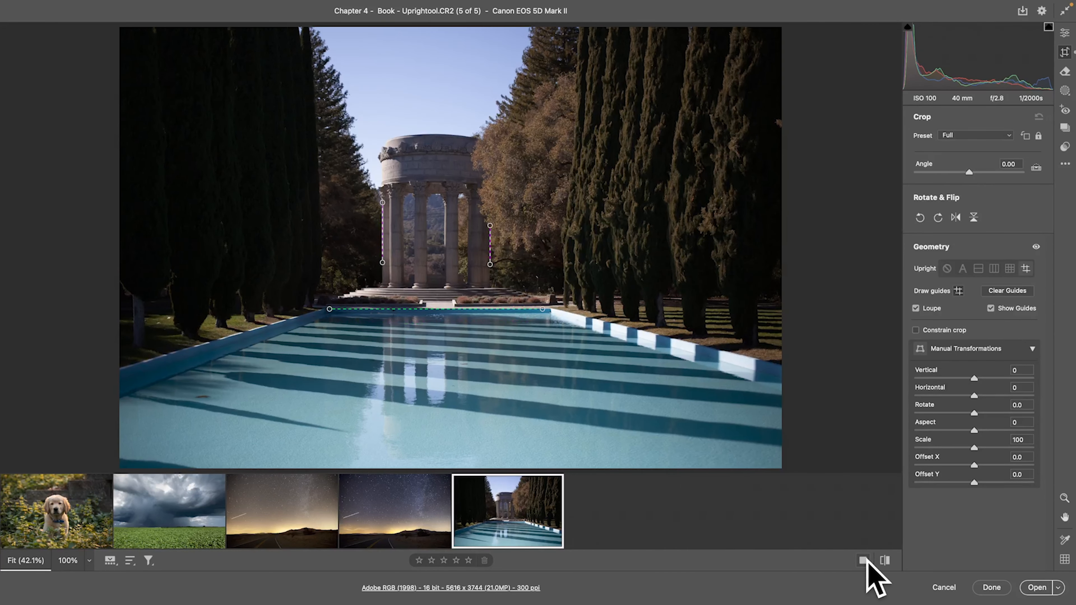
left_click(865, 560)
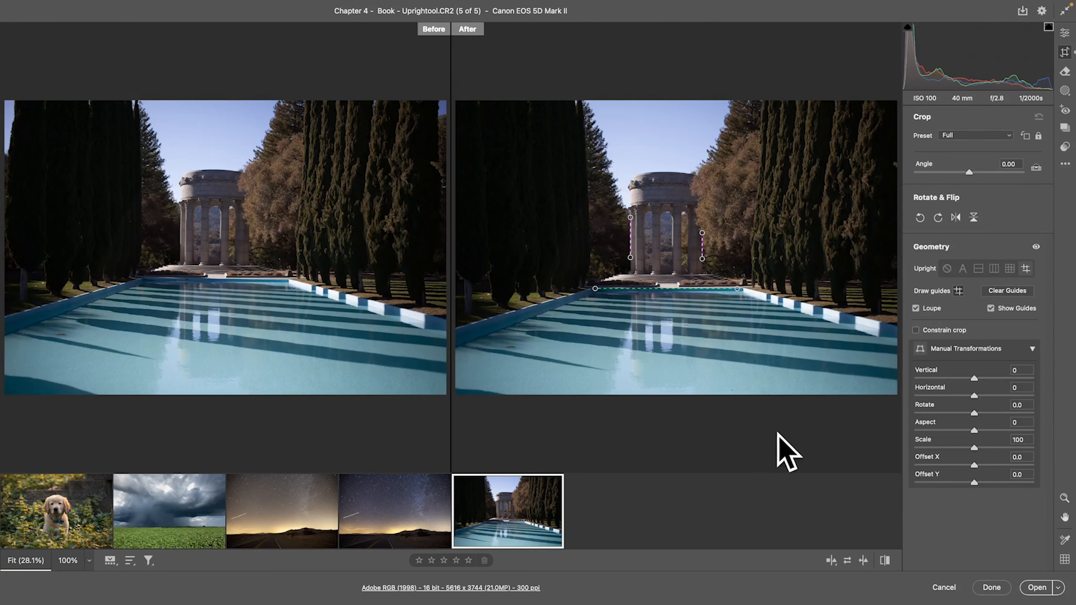
left_click(885, 560)
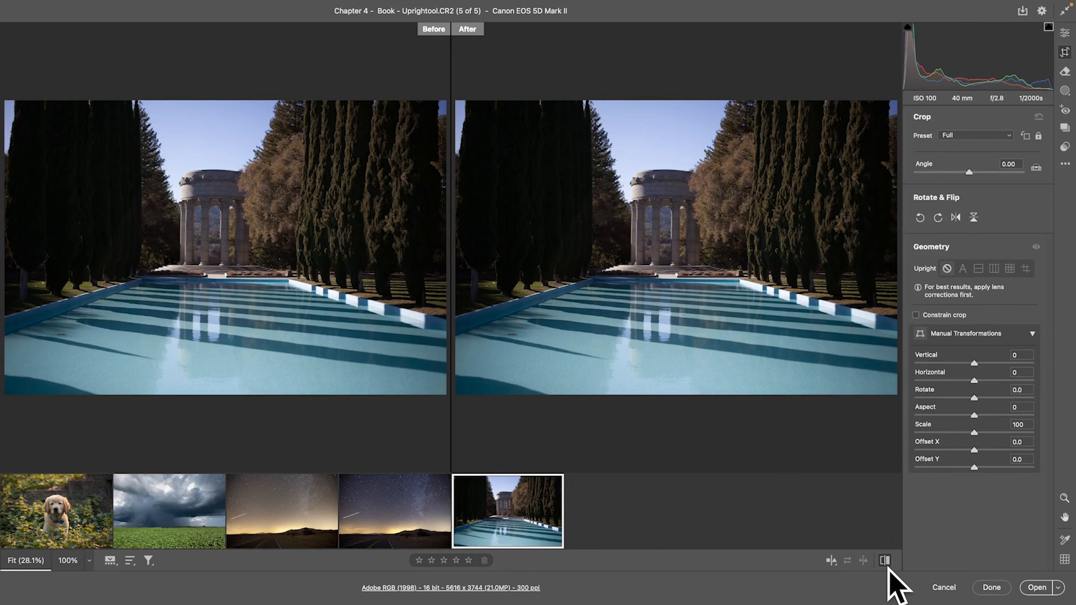
left_click(831, 561)
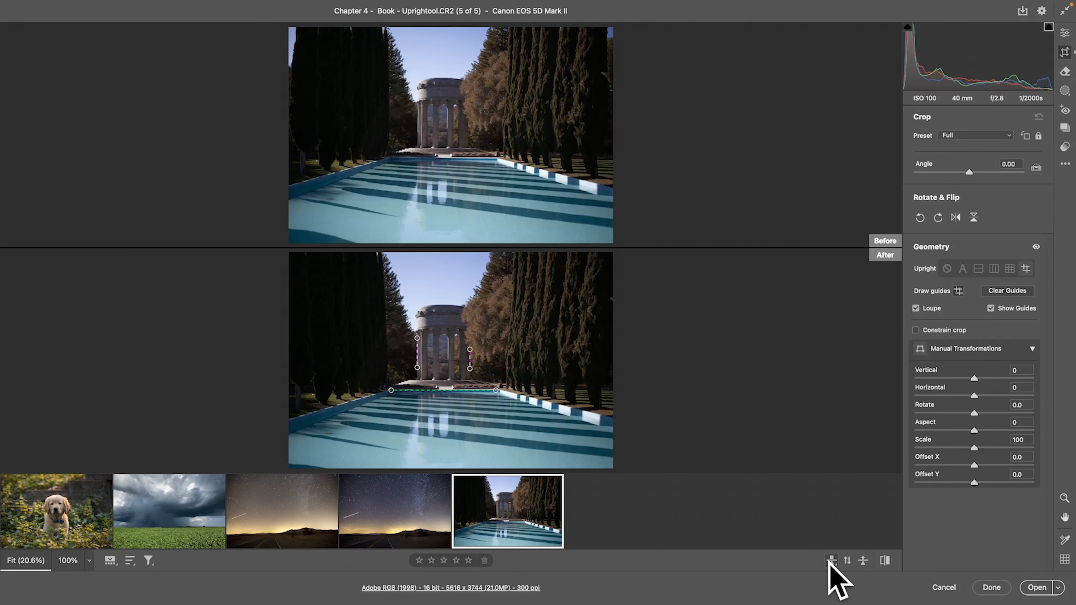
left_click(831, 560)
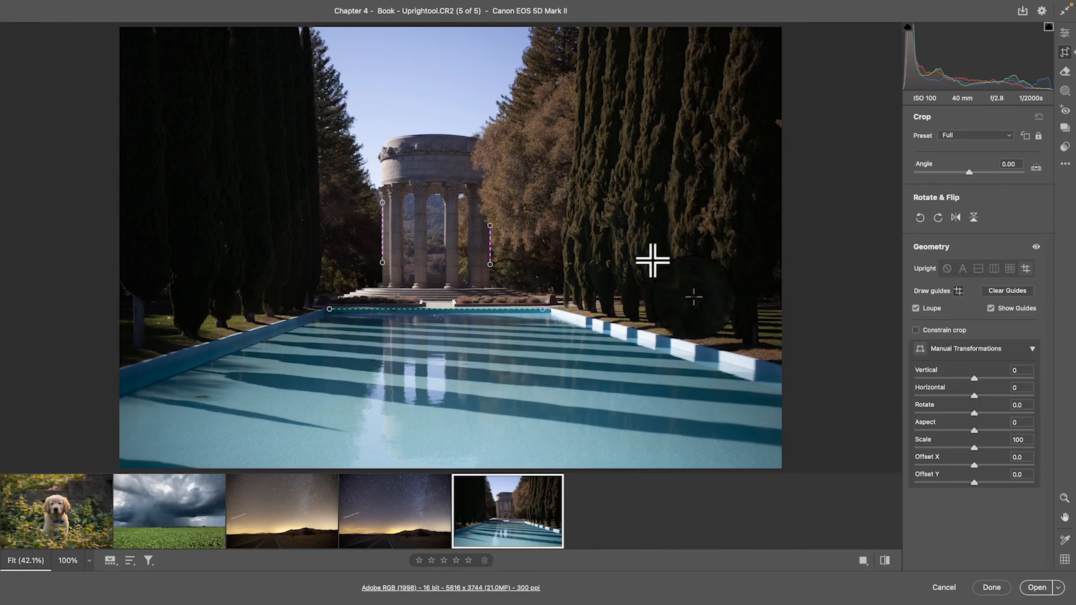
Turn on chromatic aberration removal and lens profile corrections in the pool photo's Optics settings
left_click(1064, 34)
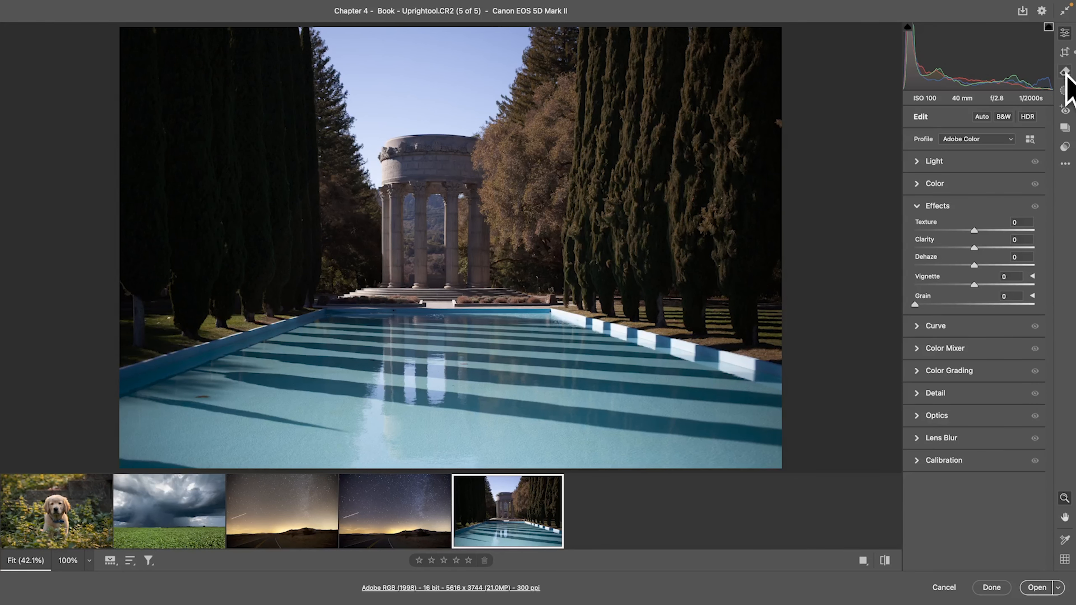
left_click(924, 437)
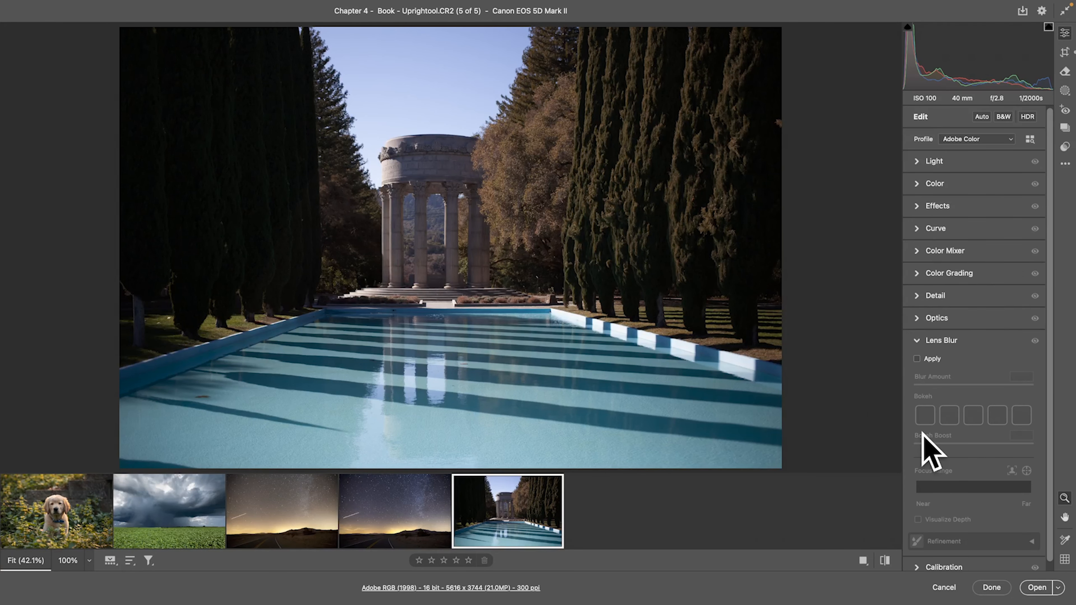
left_click(930, 339)
left_click(938, 319)
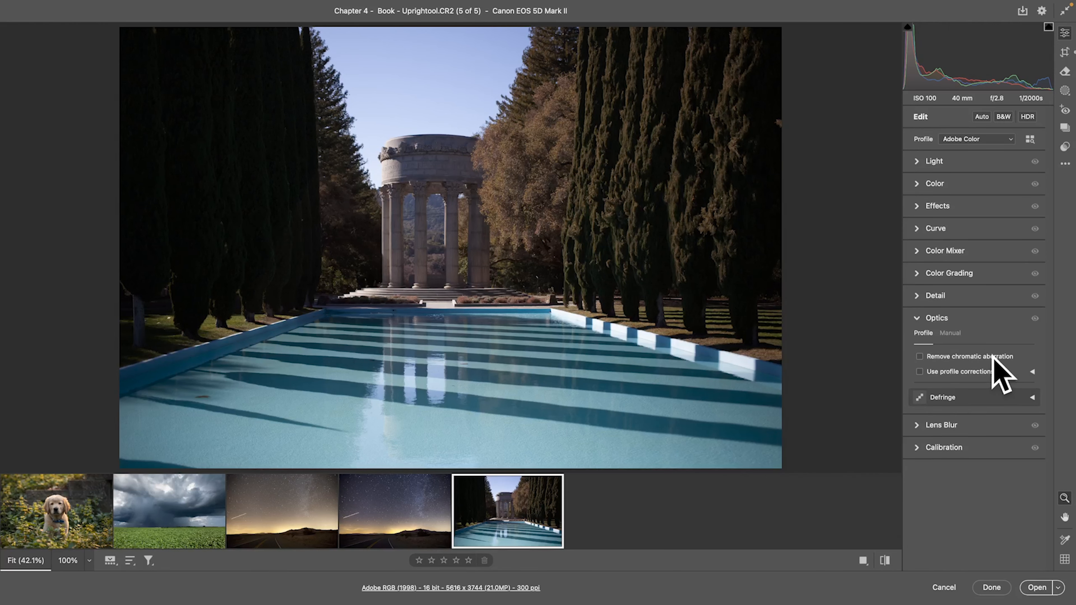
left_click(981, 355)
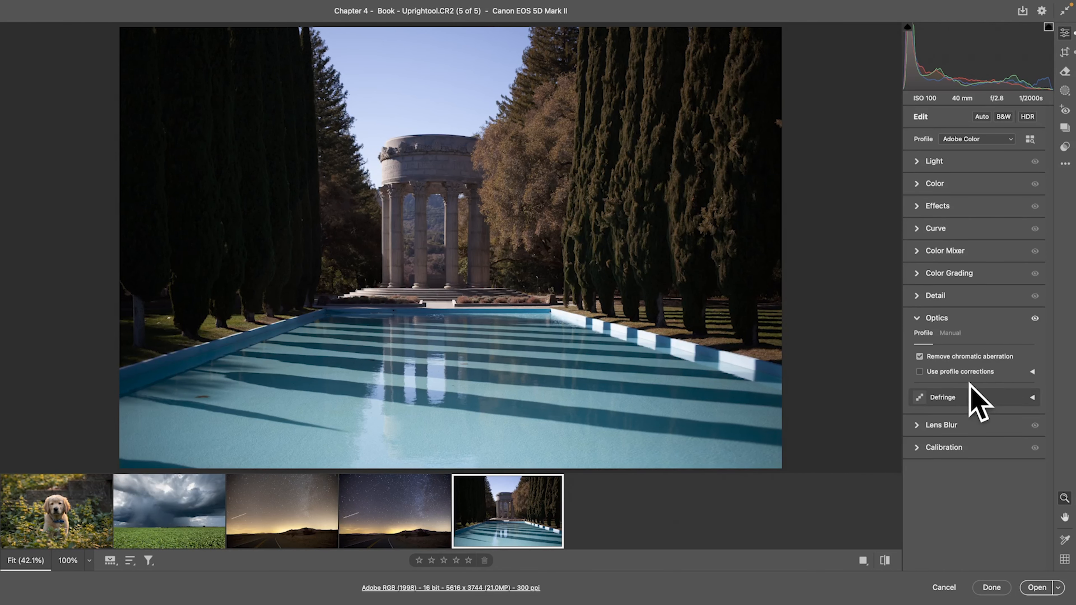
left_click(960, 371)
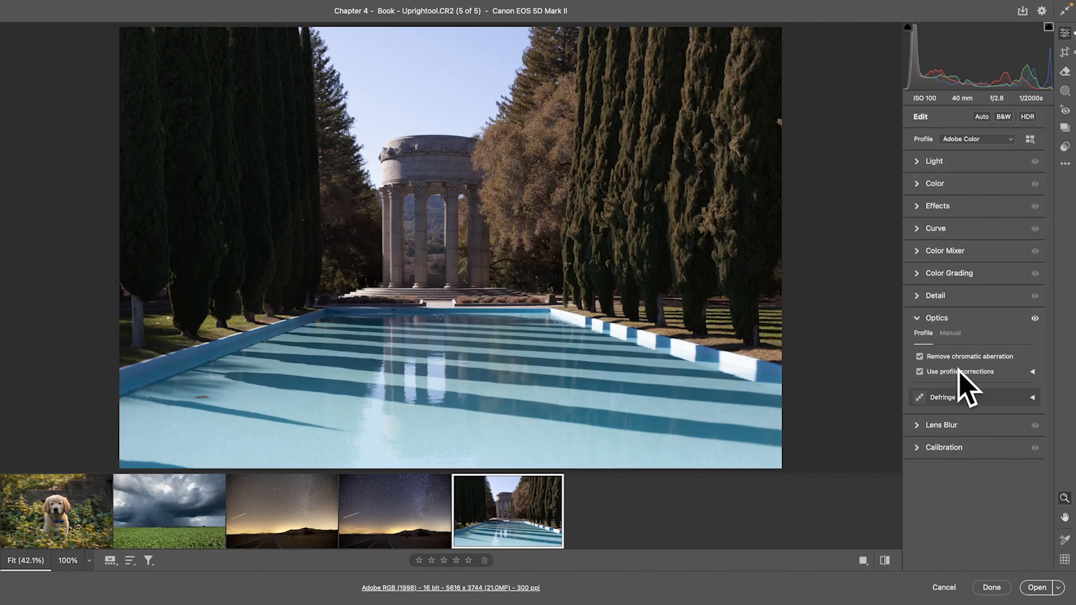
Compare the pool photo with and without the lens profile corrections
left_click(957, 370)
left_click(957, 370)
left_click(956, 369)
left_click(957, 369)
left_click(956, 369)
left_click(956, 369)
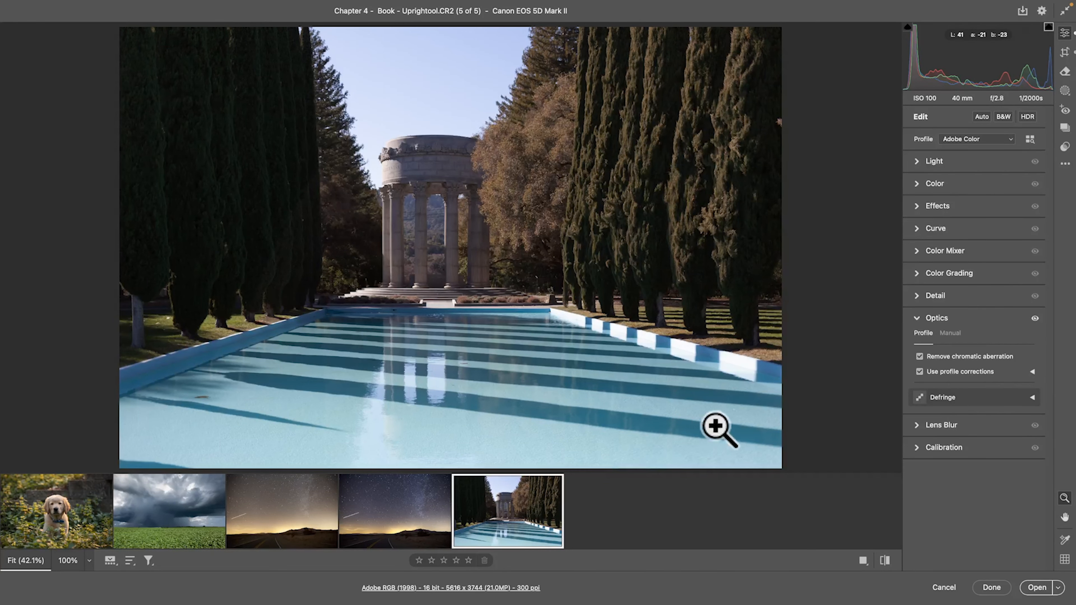
Turn off the pool photo's lens profile corrections and check the temple columns up close
key("super+minus")
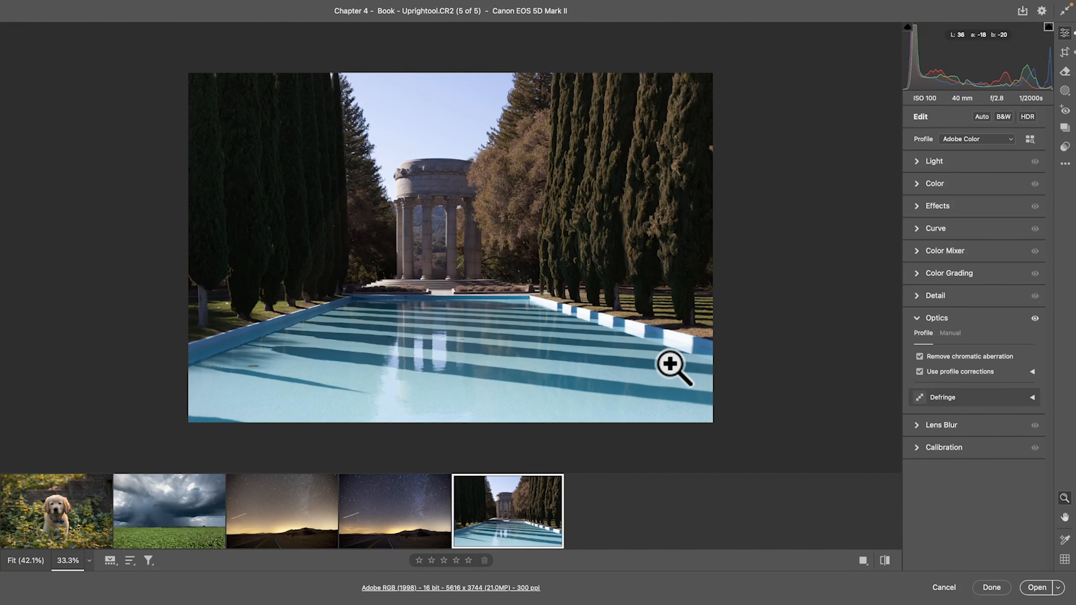
left_click(958, 371)
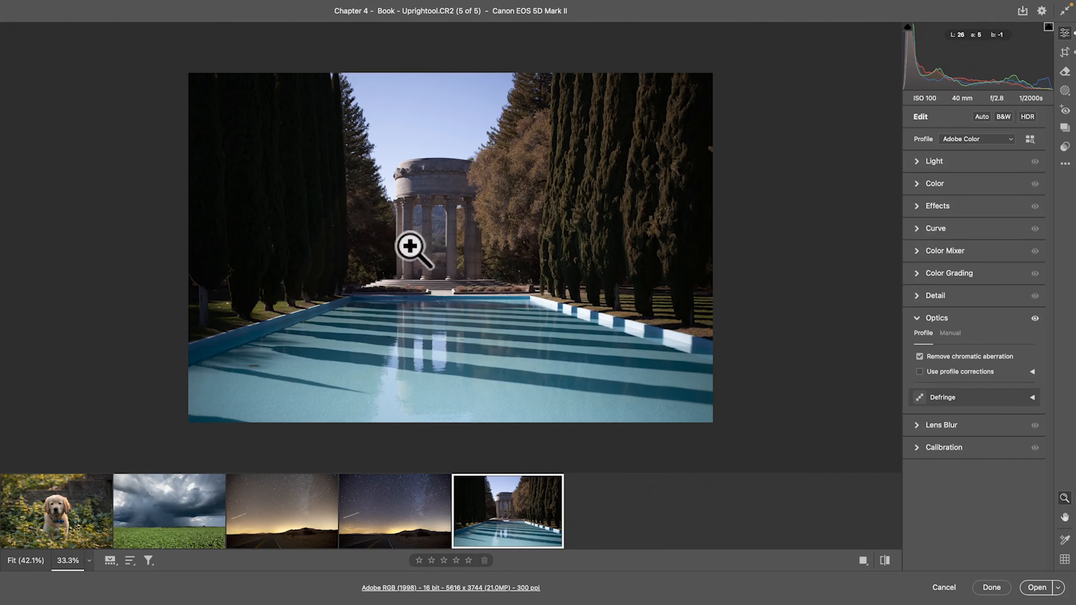
left_click_drag(411, 244, 526, 283)
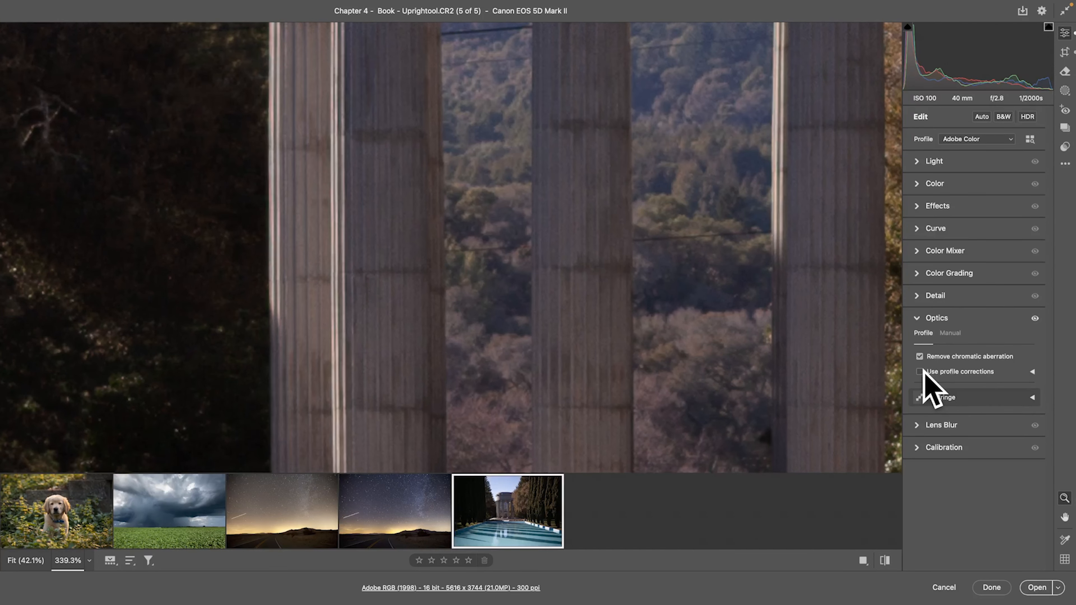
key("super+0")
key("super+minus")
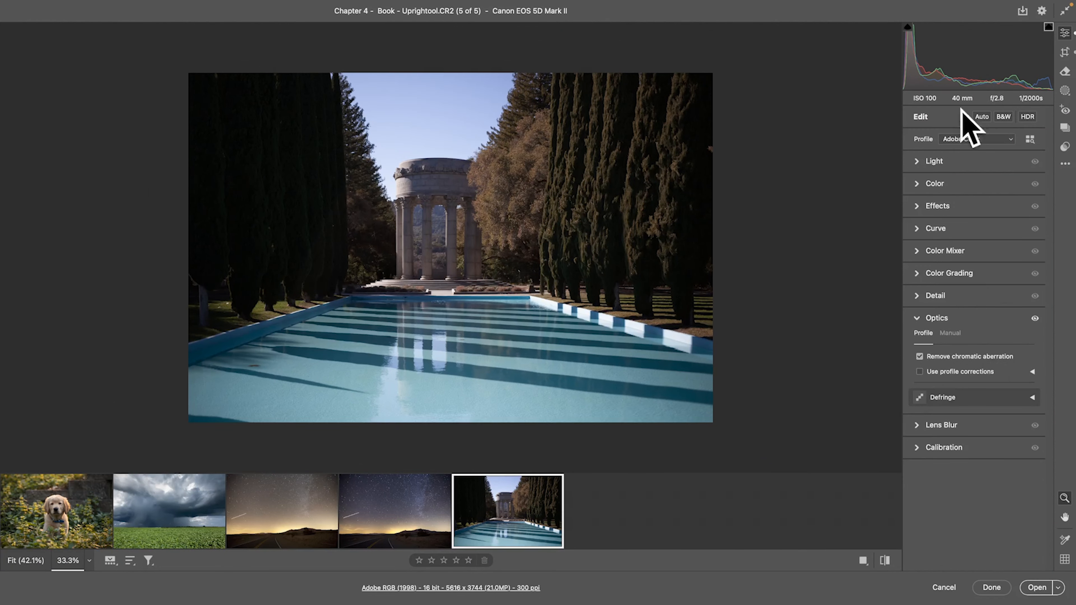
Set the pool photo's Exposure to +0.35, Contrast to -25 and Shadows to +35
left_click(930, 162)
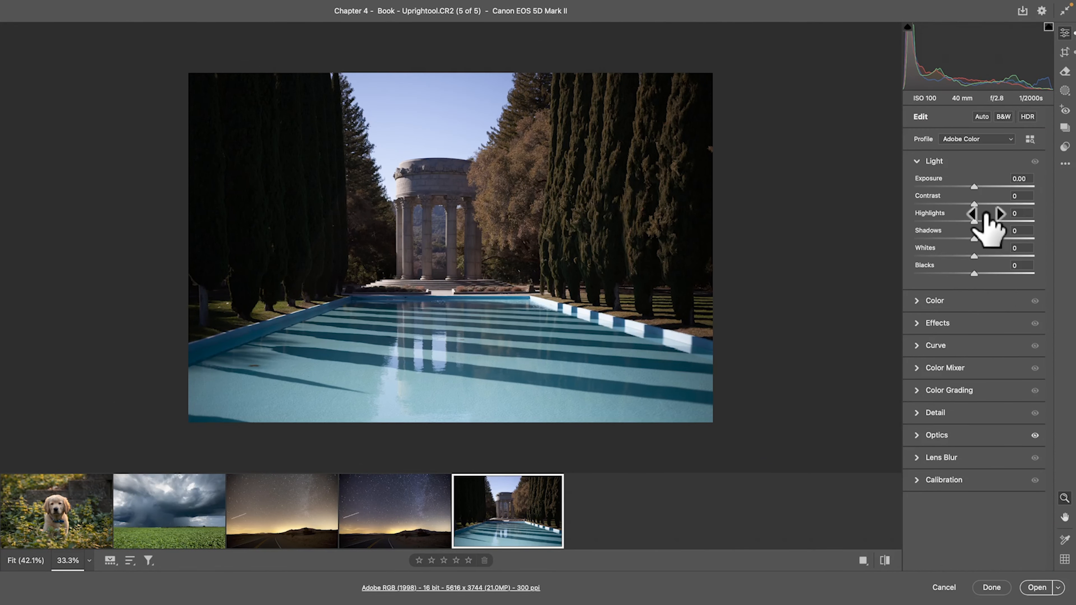
left_click(1026, 180)
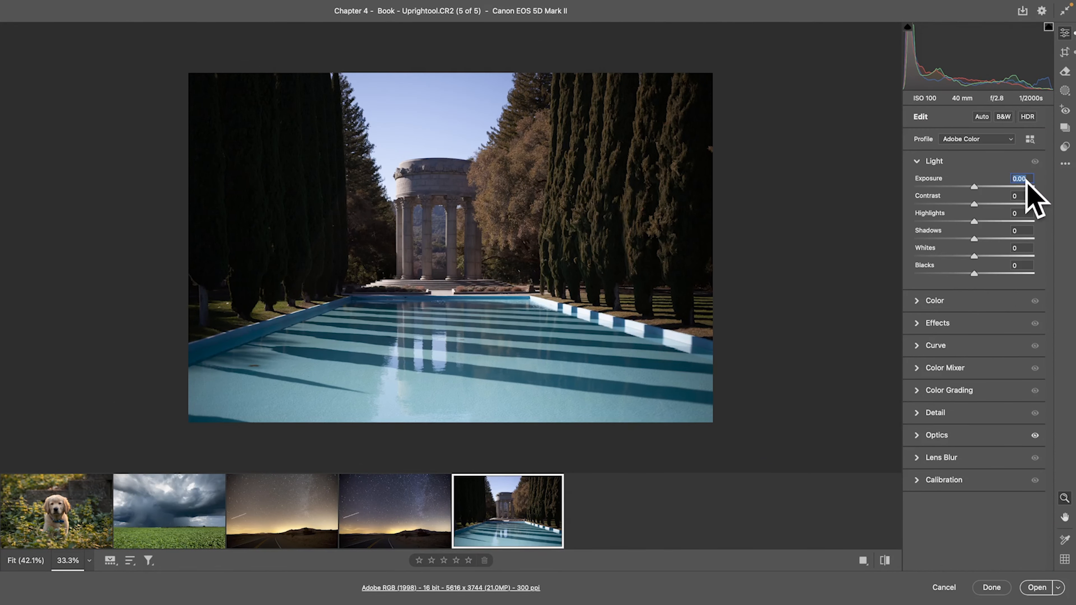
type(".35")
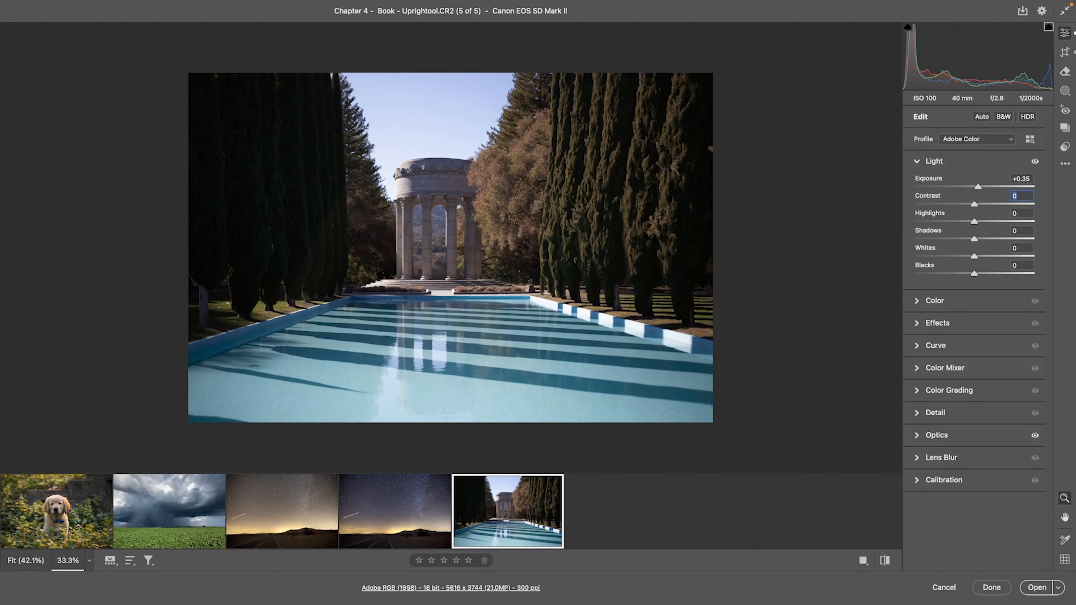
type("-25")
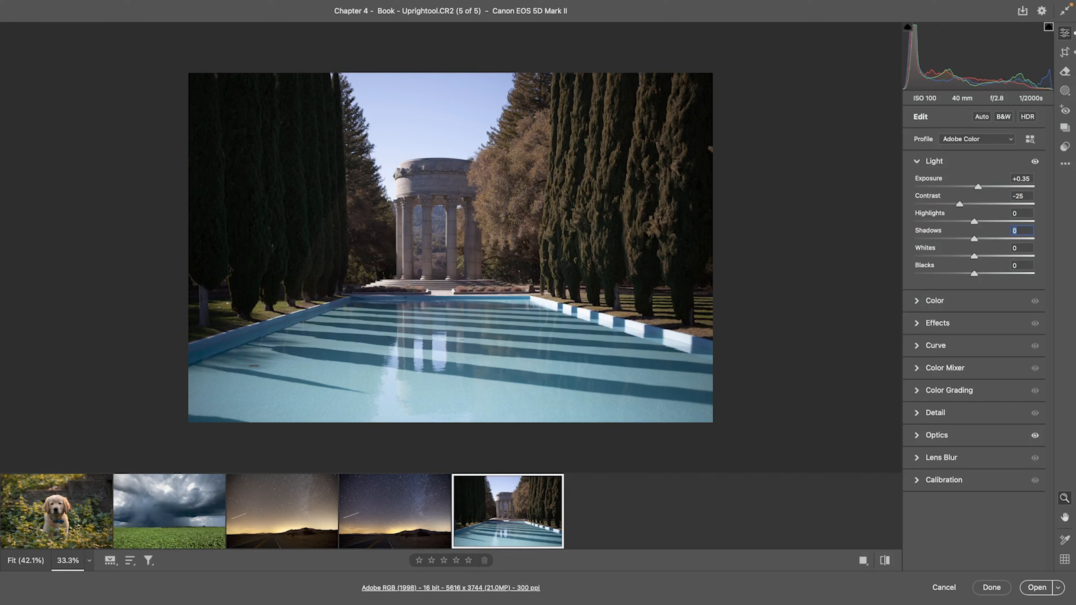
type("35")
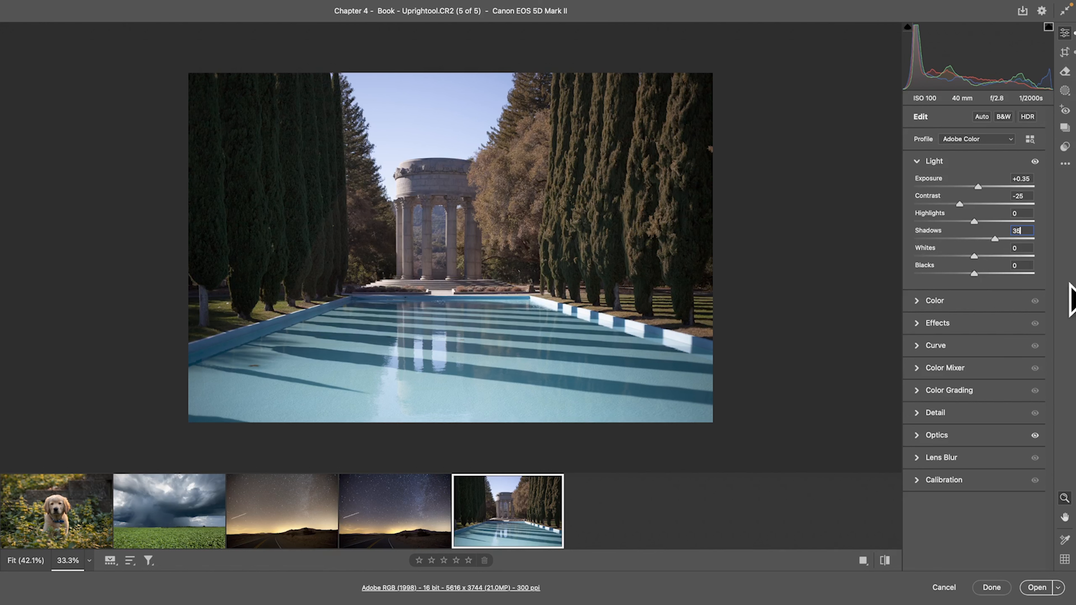
Set the white balance Temperature to 6750 and Tint to +25, and set Clarity and Dehaze to +5
left_click(938, 304)
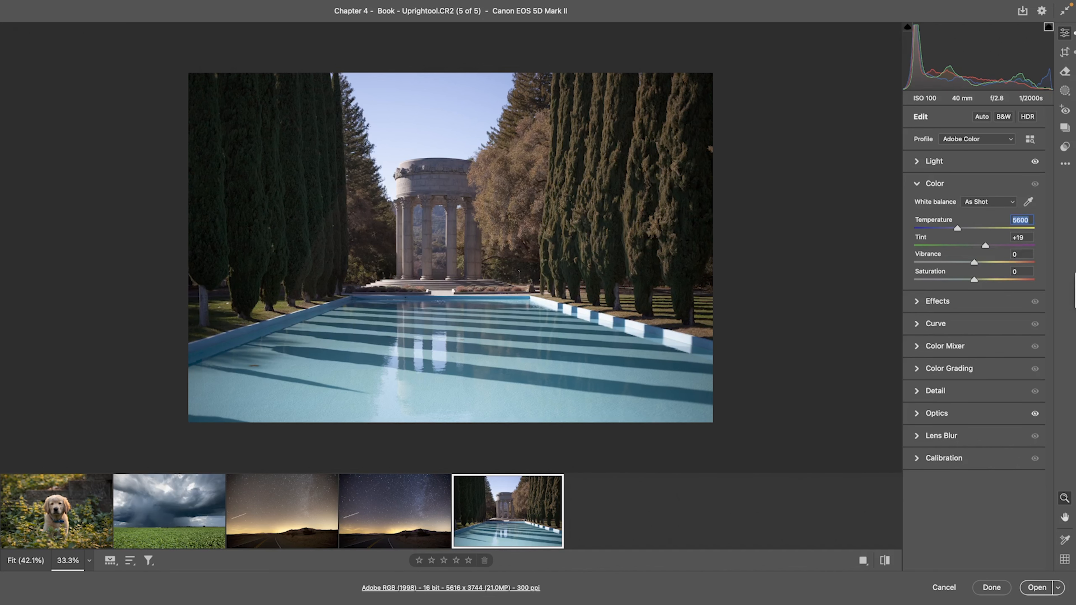
type("6750")
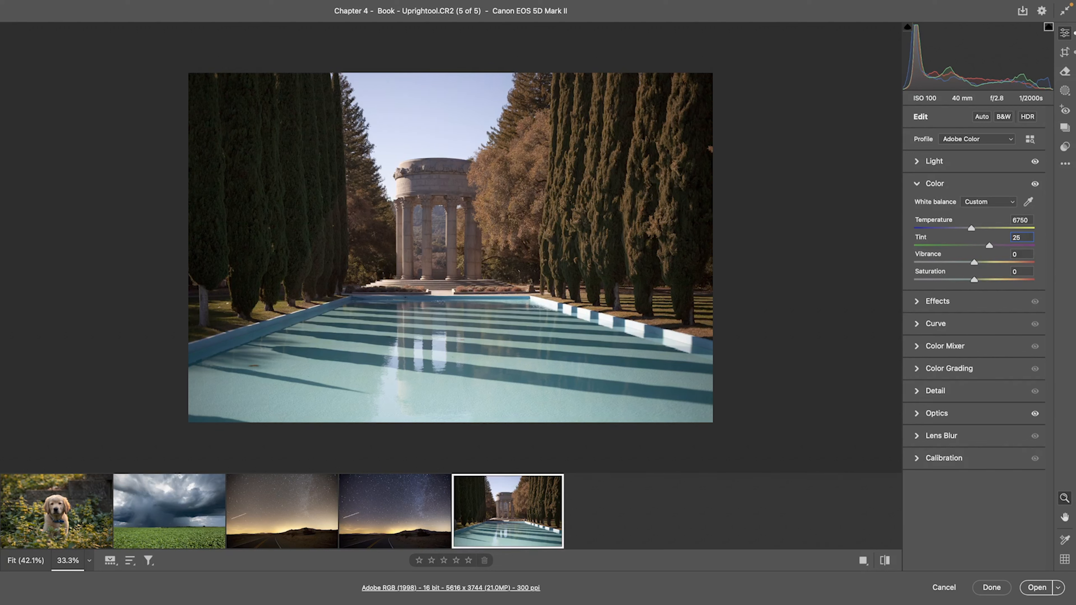
left_click(941, 300)
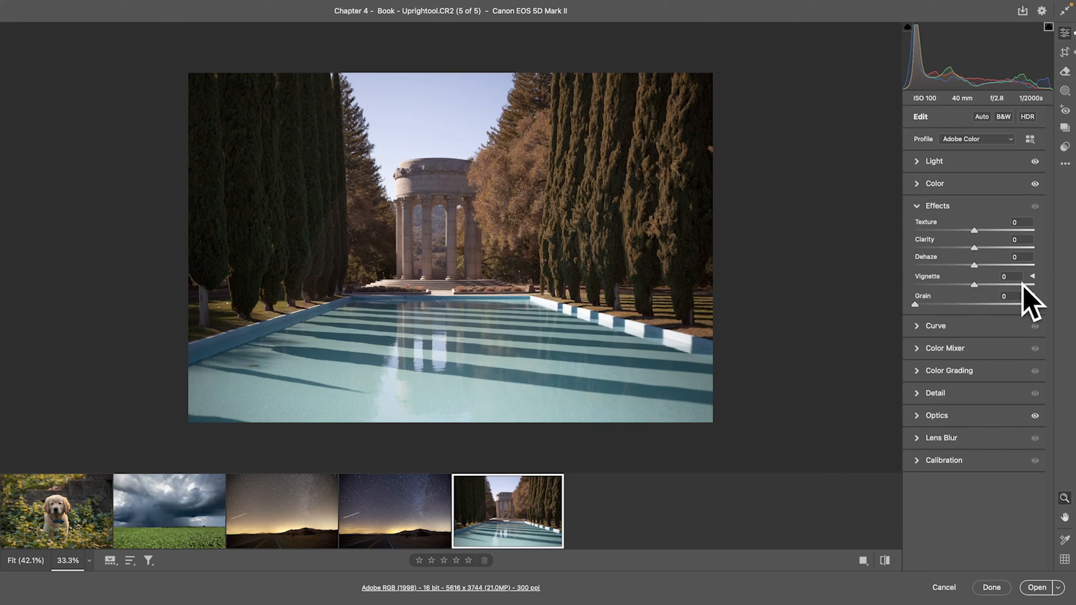
left_click(1024, 239)
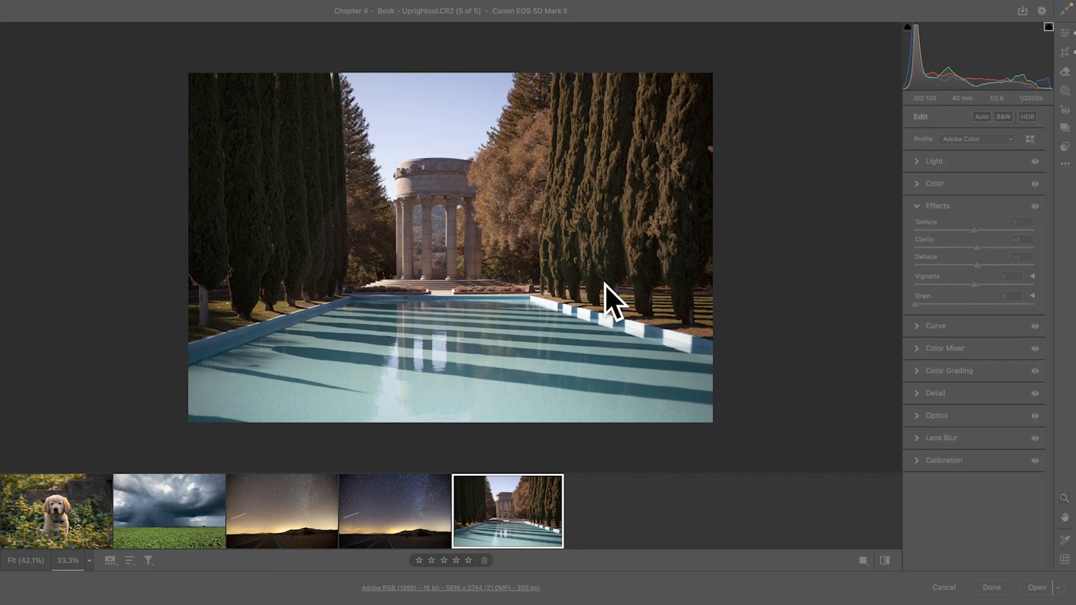
left_click(957, 205)
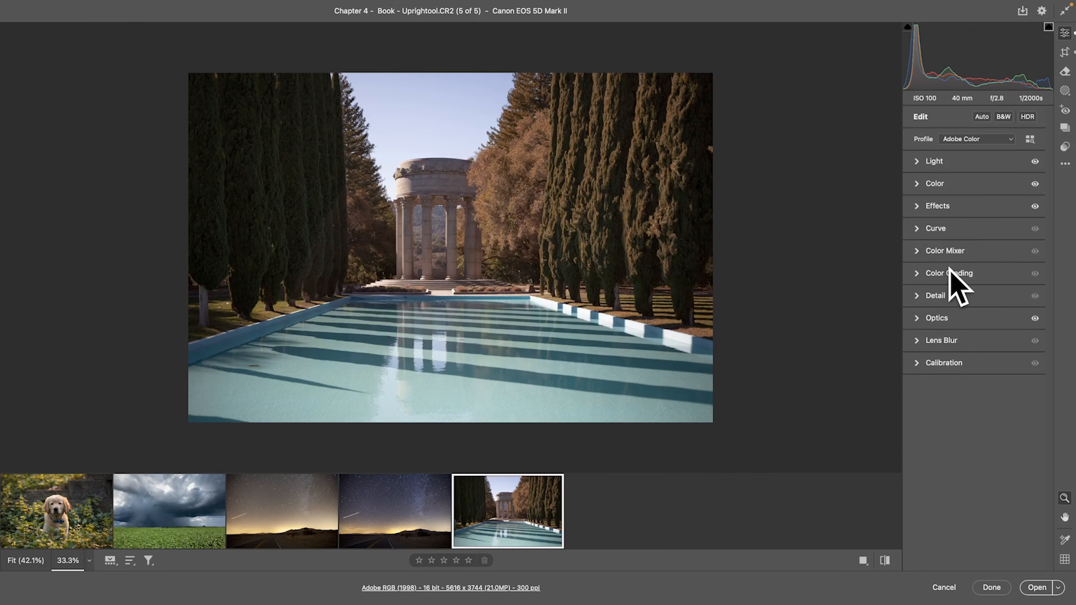
In the Color Mixer, set Hue to +70 for Aquas and +15 for Blues, and Saturation to +10 for both
left_click(950, 250)
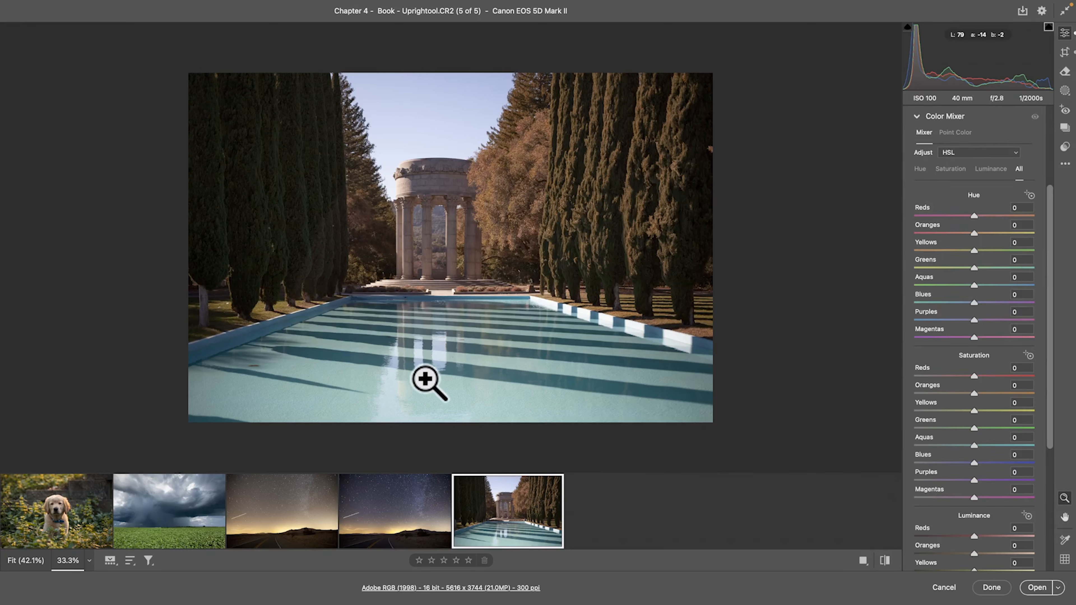
left_click(1023, 278)
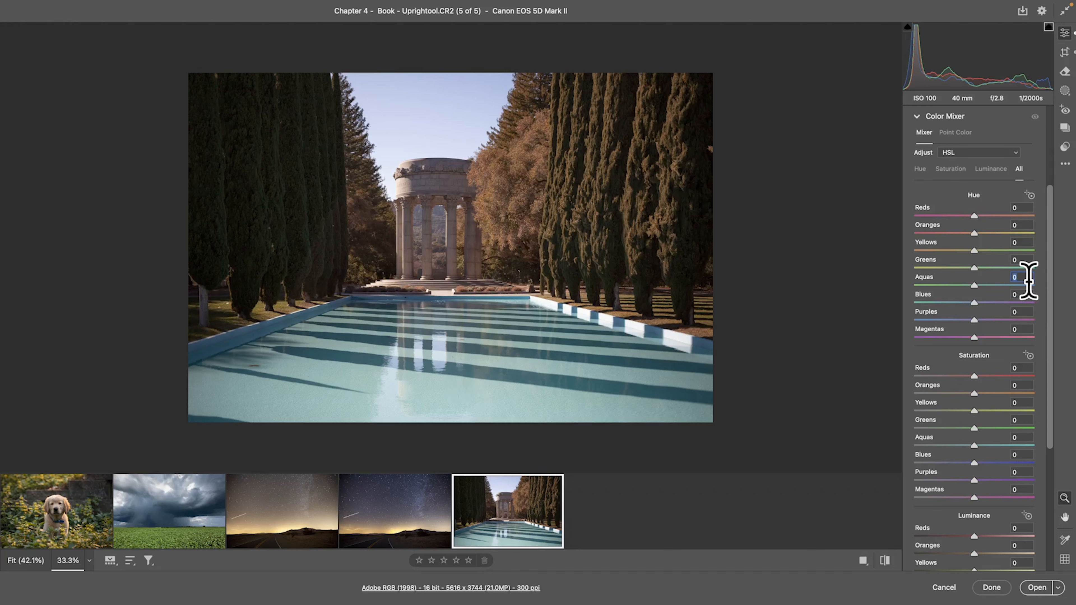
type("70")
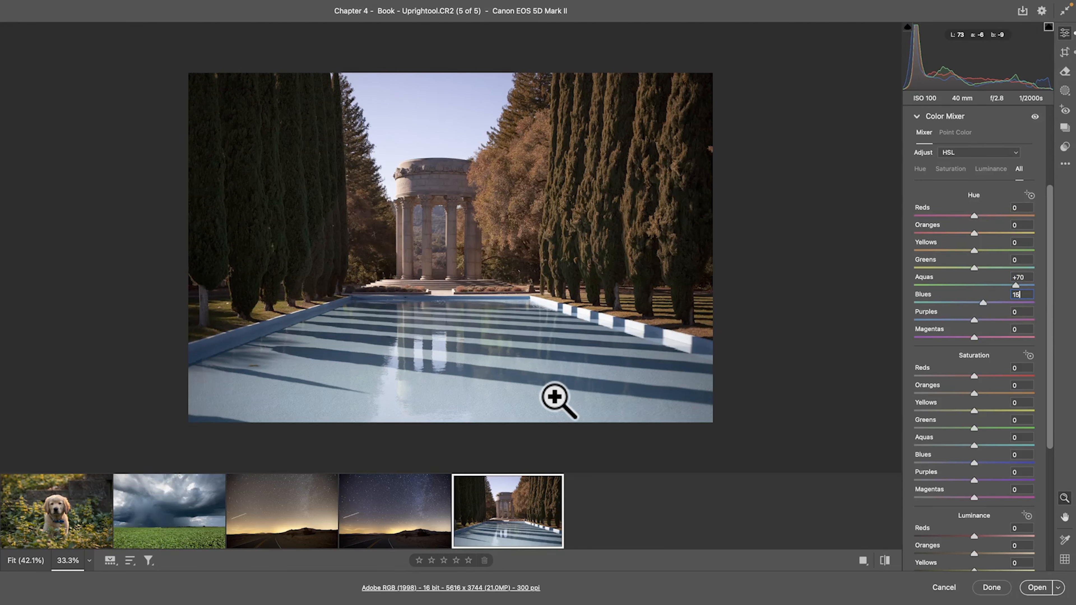
left_click(1022, 437)
type("110")
key("BackSpace")
key("BackSpace")
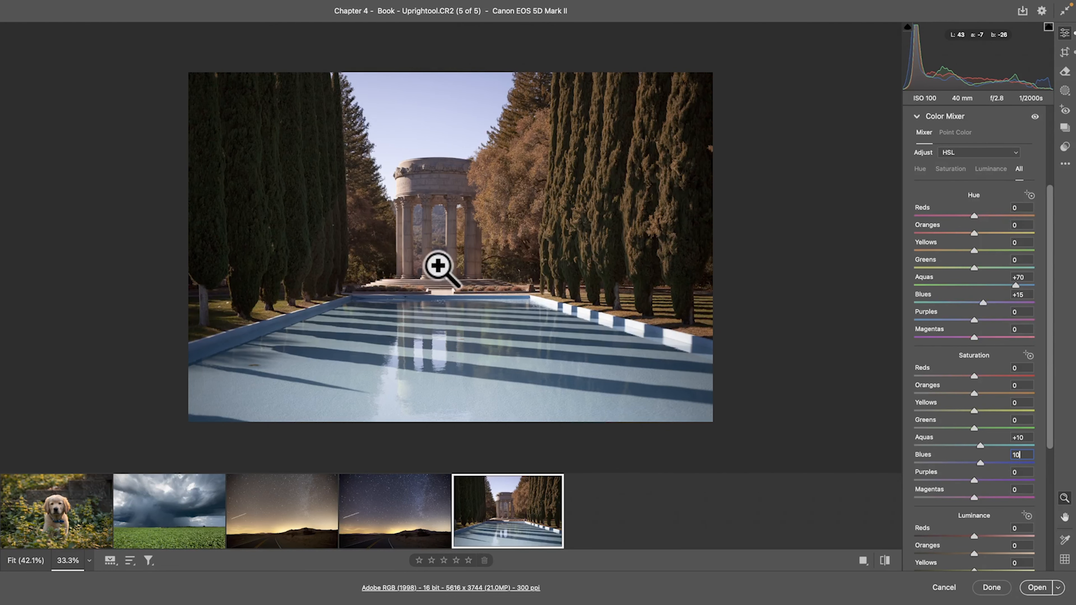
Set the Color Mixer Luminance of Aquas and Blues to -10 each
scroll(974, 426, "down", 10)
left_click(1029, 392)
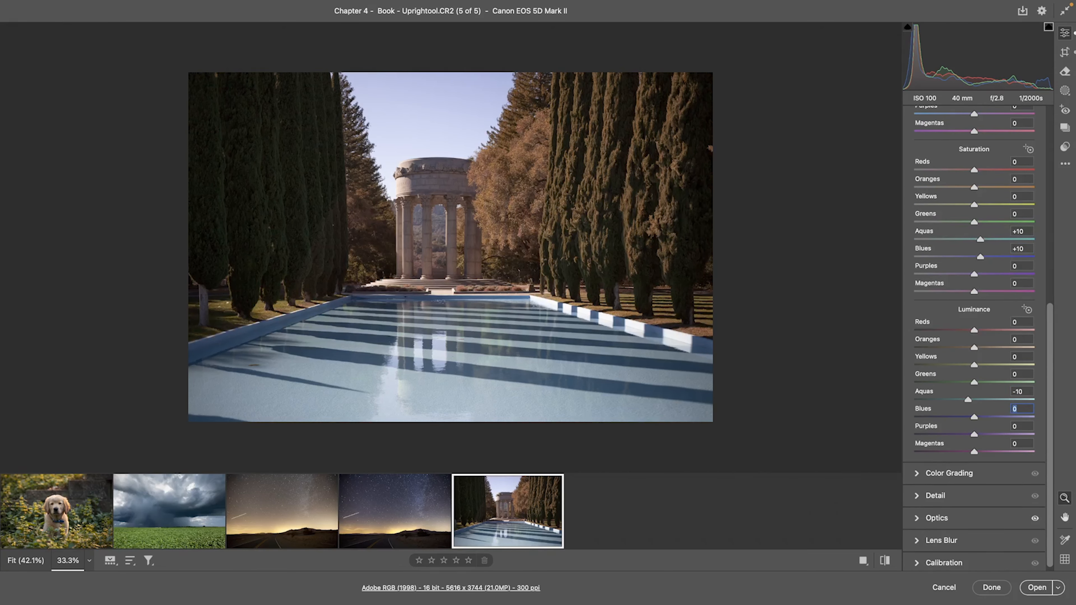
type("-10")
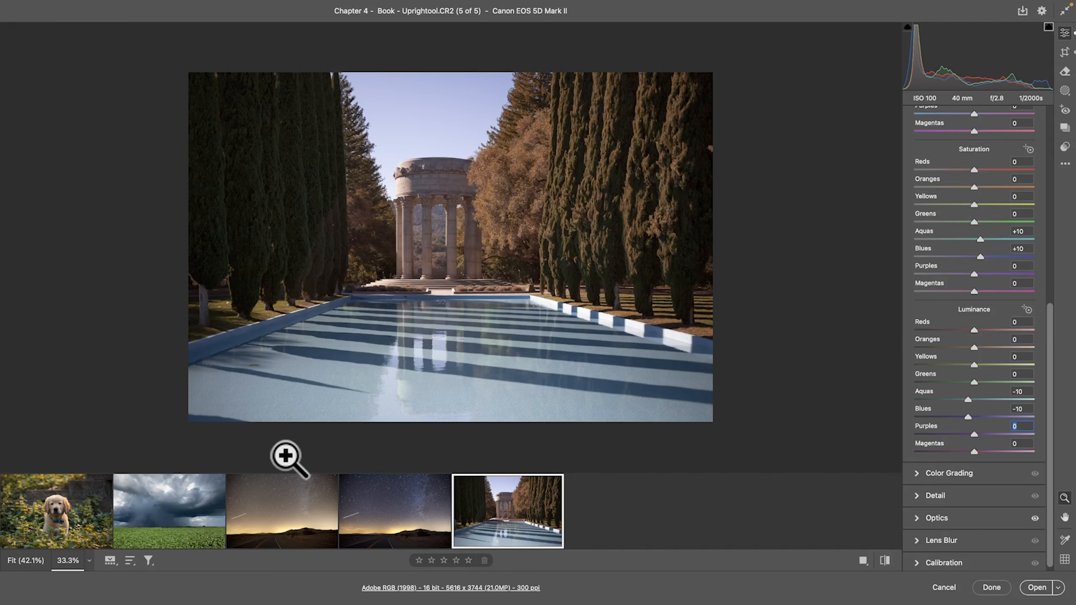
Examine the pool's water surface up close for floating leaves and debris
left_click_drag(245, 373, 398, 379)
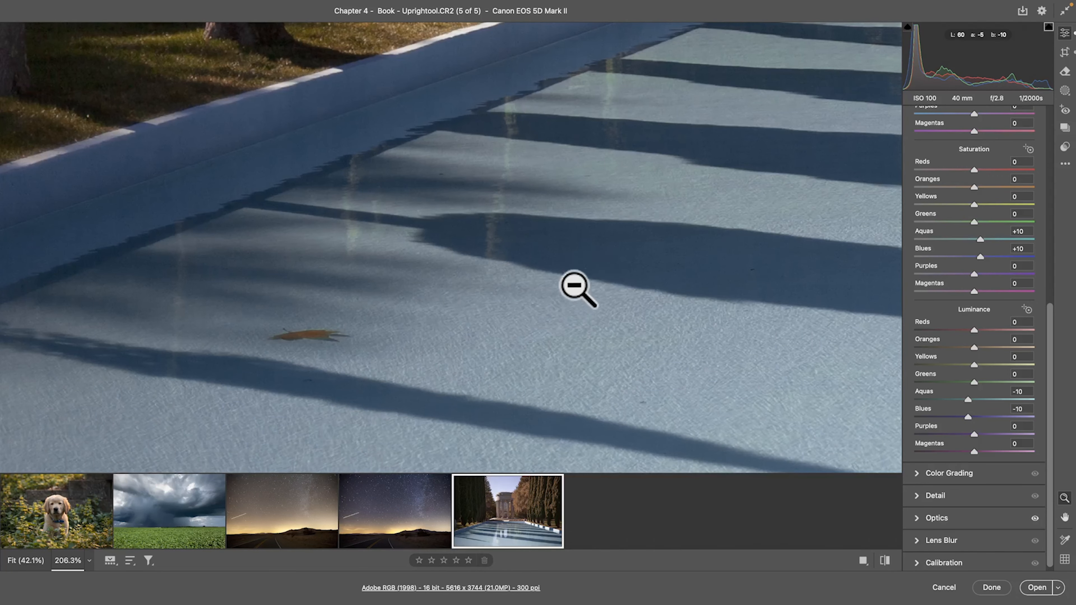
key("space")
left_click_drag(705, 136, 474, 241)
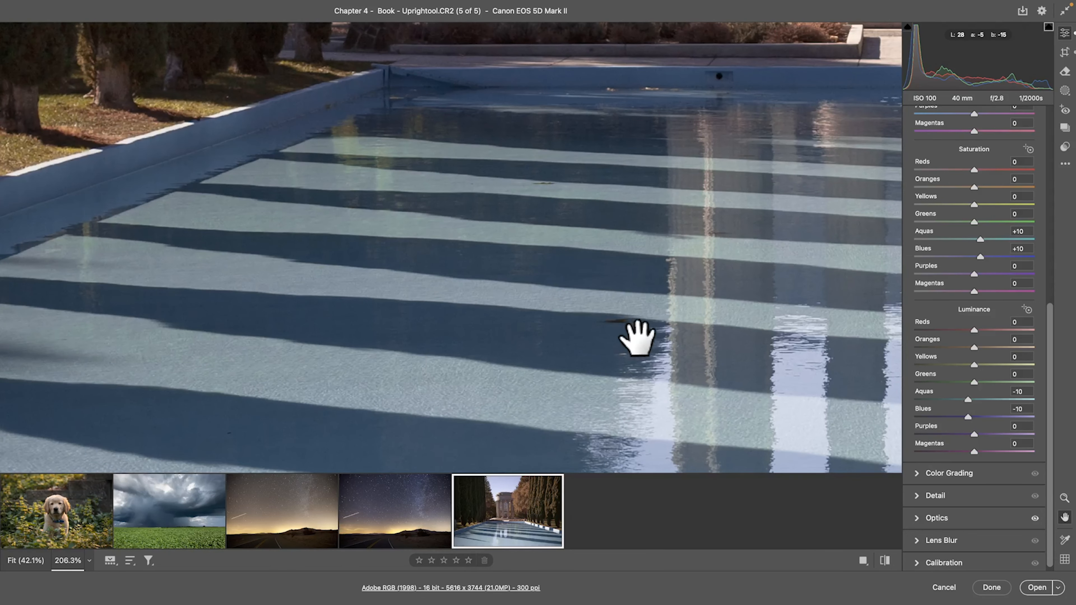
left_click_drag(889, 185, 470, 166)
left_click_drag(640, 212, 474, 193)
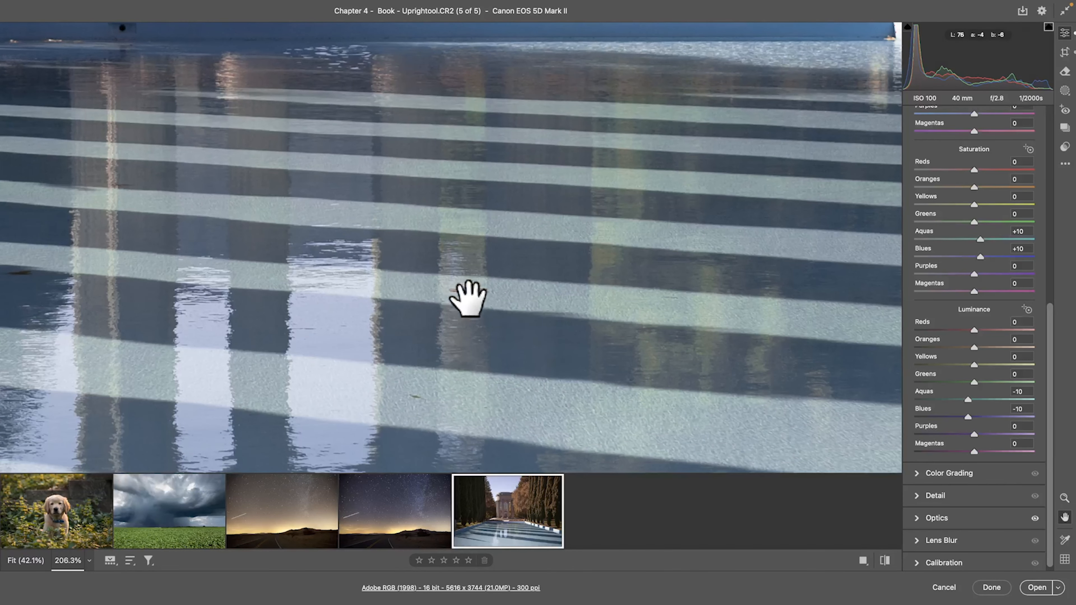
key("z")
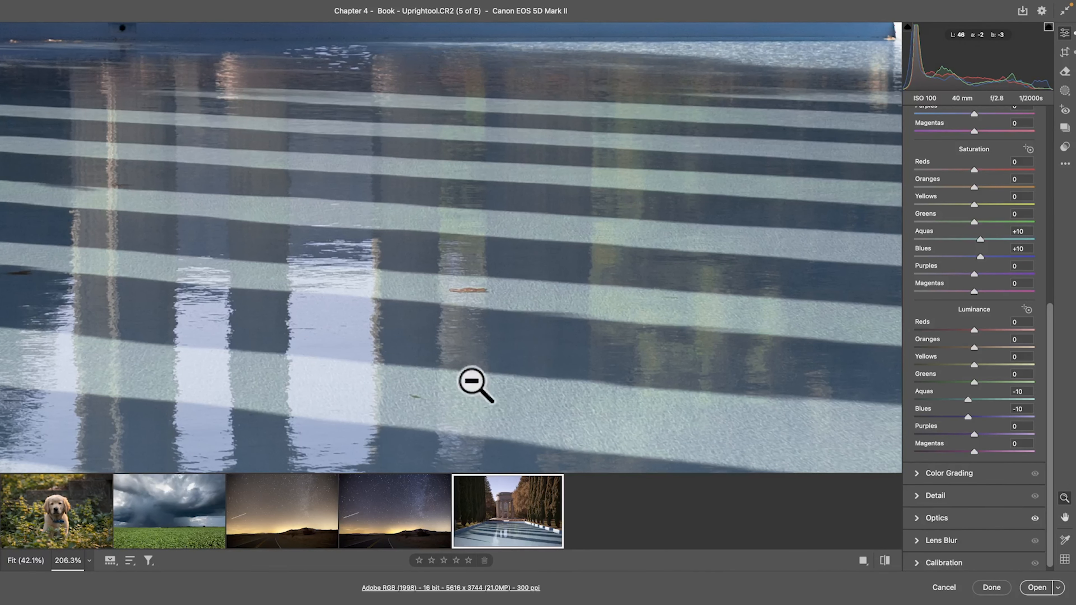
key("space")
left_click_drag(303, 394, 518, 316)
left_click_drag(243, 335, 474, 411)
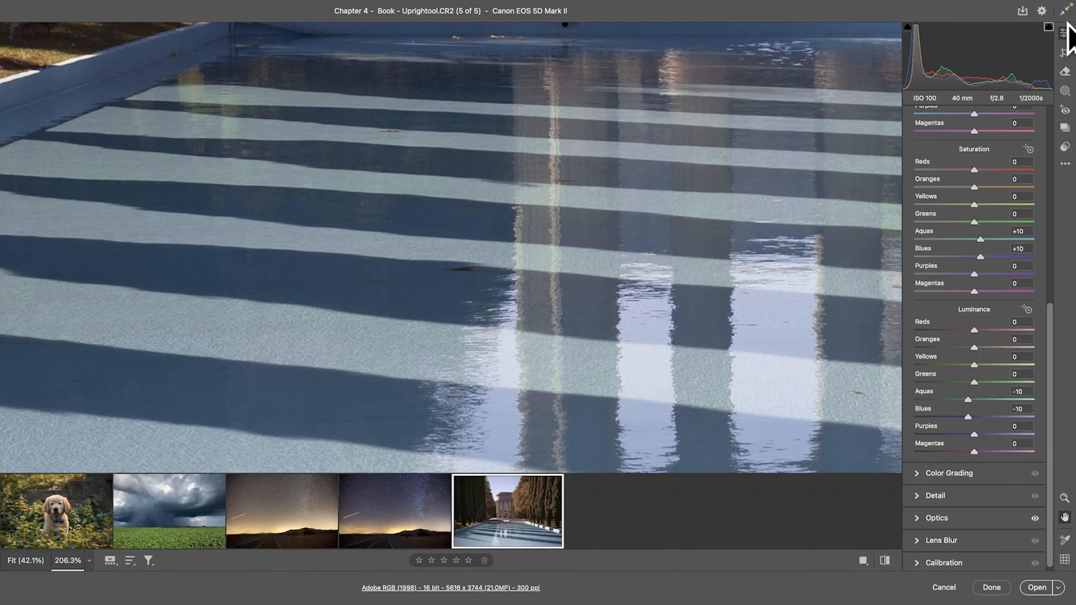
Clone over the dark leaf in the pool's shadow stripe with a size 5 brush, and show the retouching overlay
left_click(1068, 72)
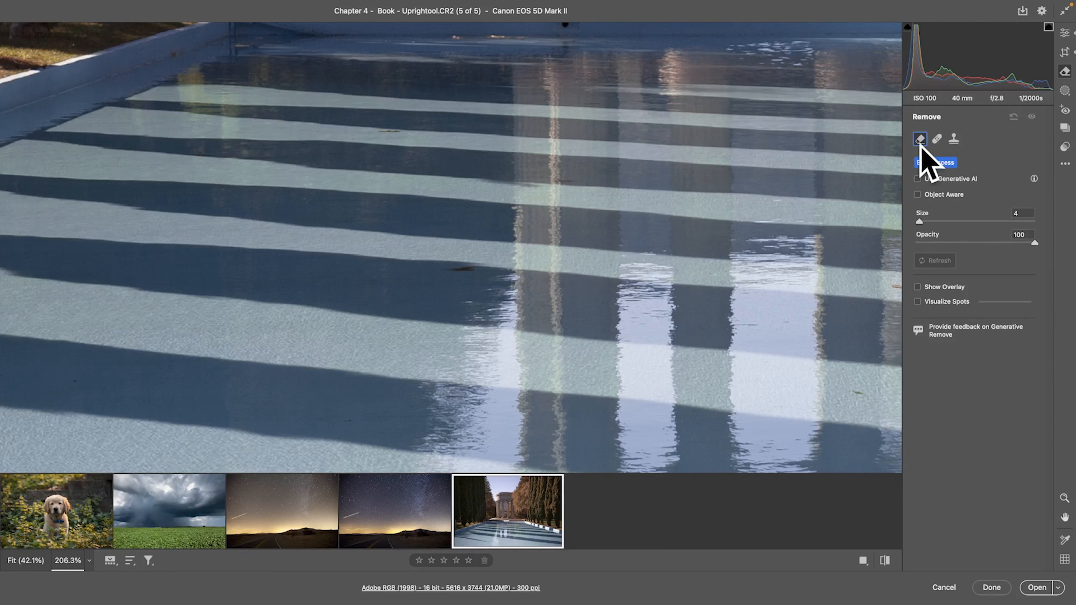
left_click(937, 139)
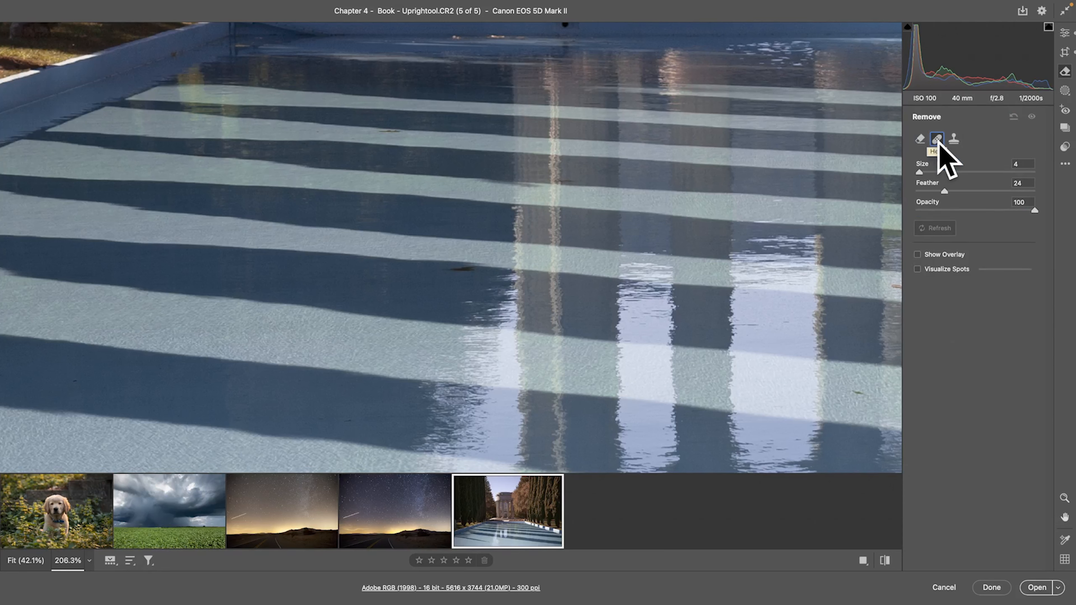
left_click(953, 139)
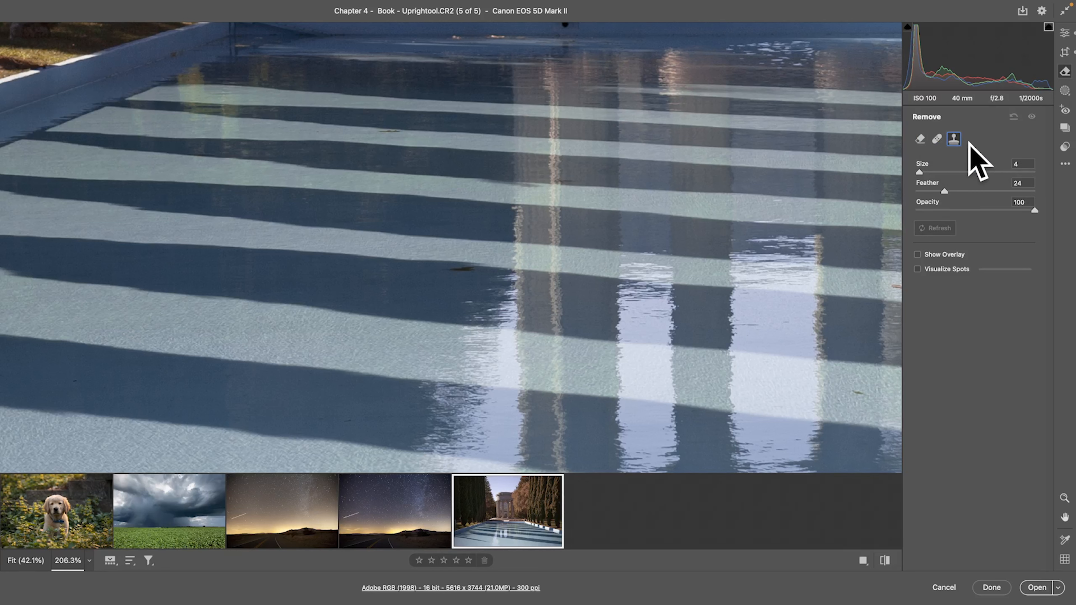
key("bracketright")
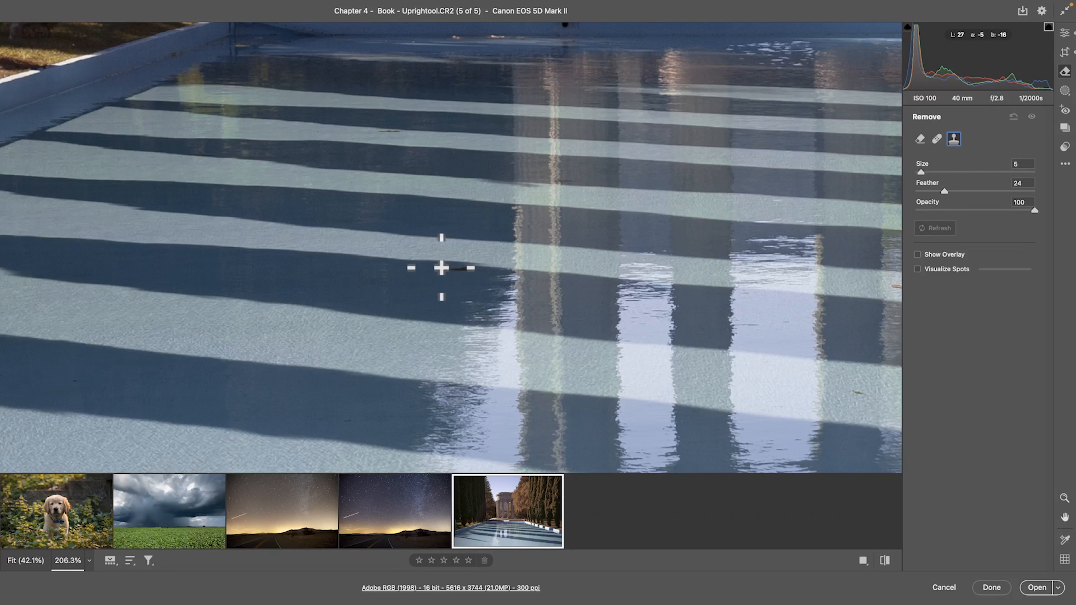
left_click_drag(444, 270, 482, 269)
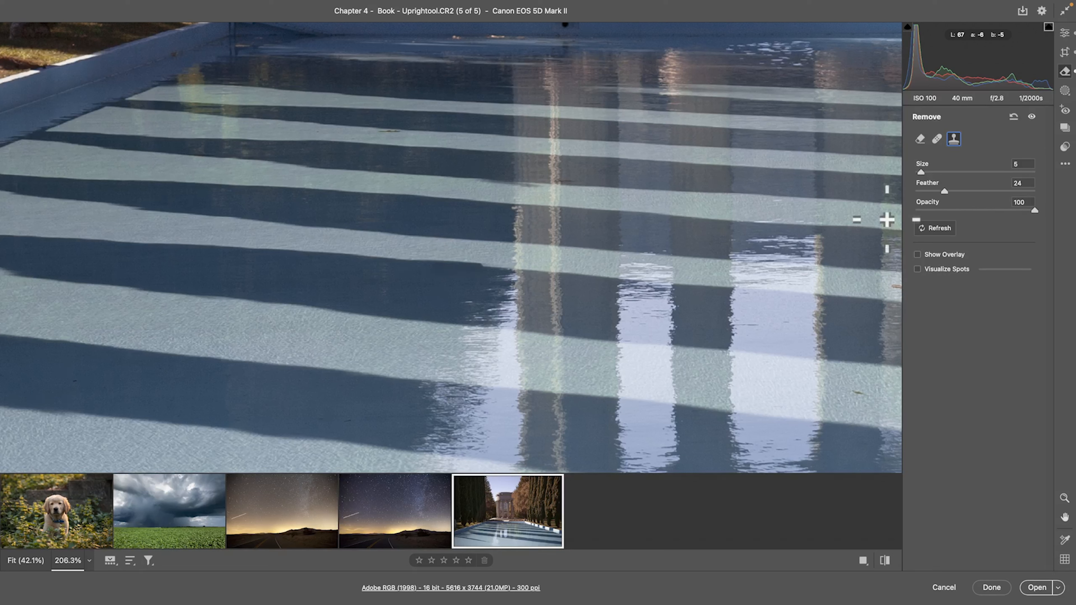
left_click(953, 255)
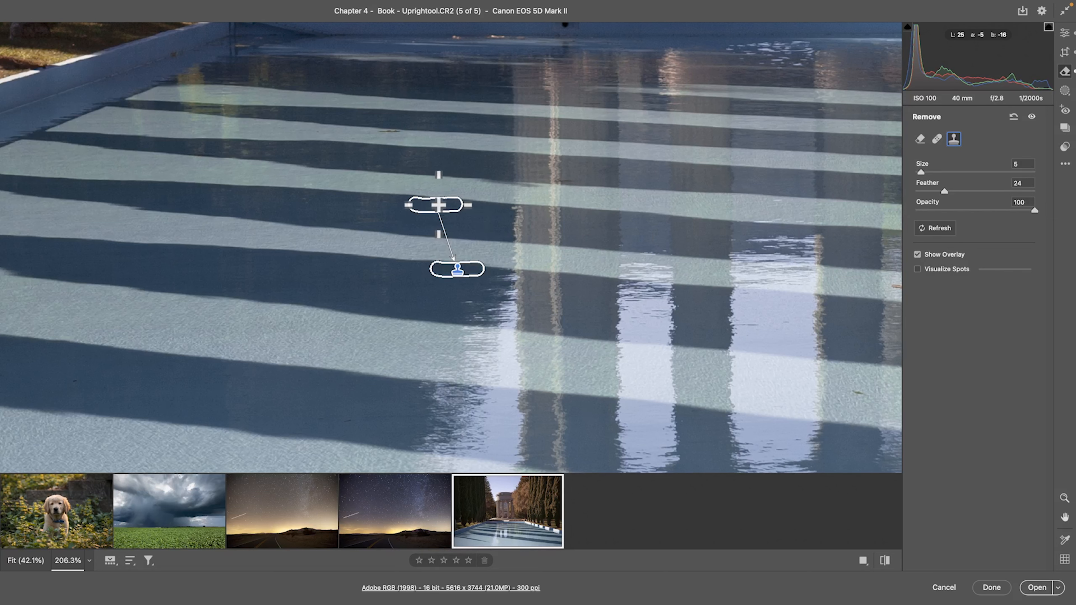
Try moving the clone spot below the leaf, undo the move, and delete the clone spot
mouse_move(462, 271)
left_mouse_down()
mouse_move(389, 288)
mouse_move(328, 260)
mouse_move(392, 113)
mouse_move(367, 222)
mouse_move(474, 296)
left_mouse_up()
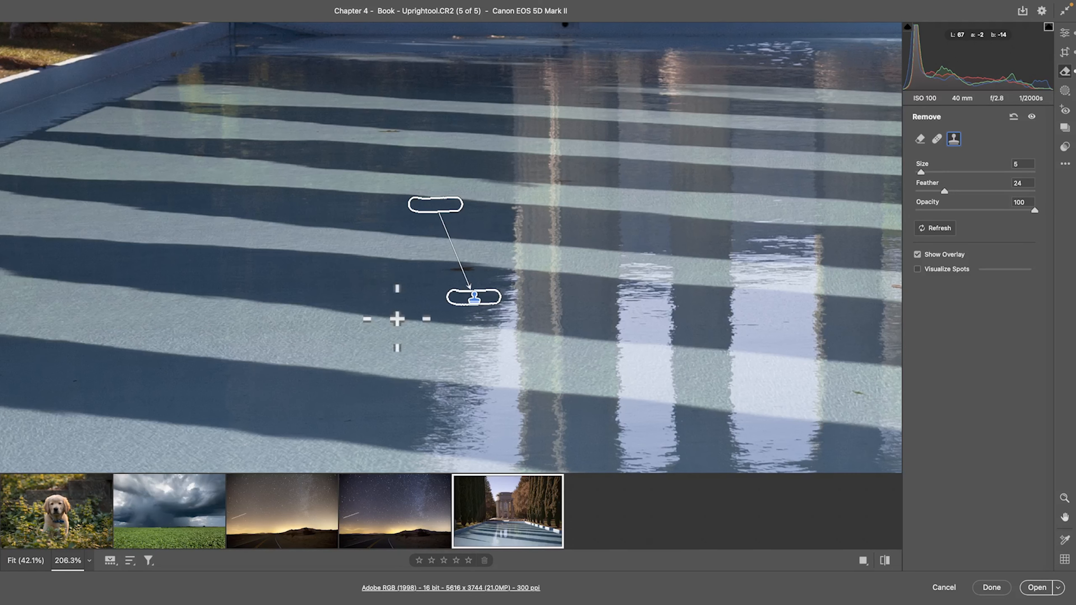
key("super+z")
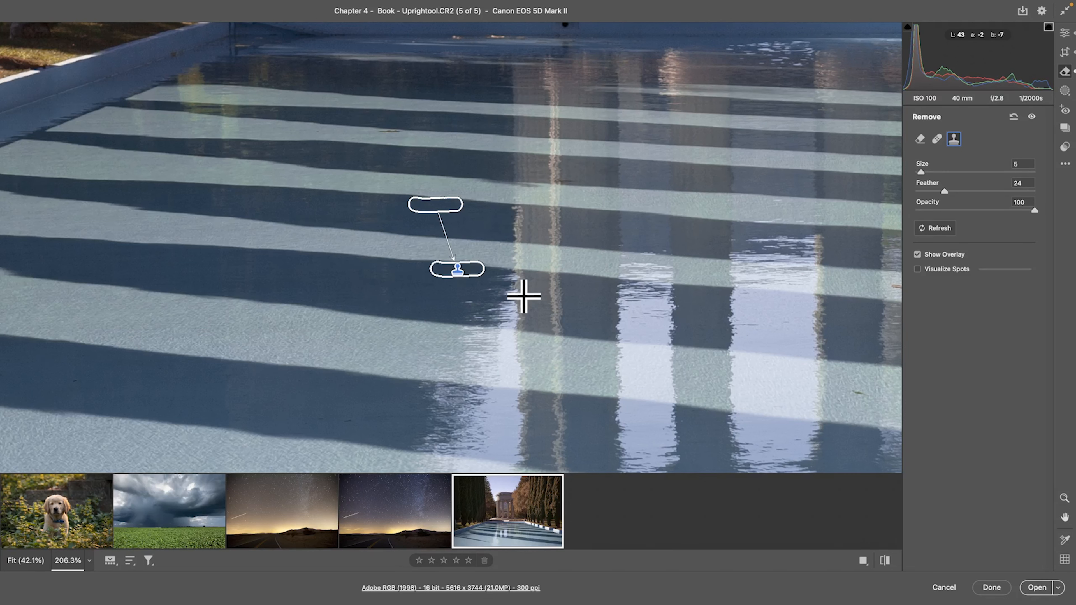
left_click(459, 267, "alt")
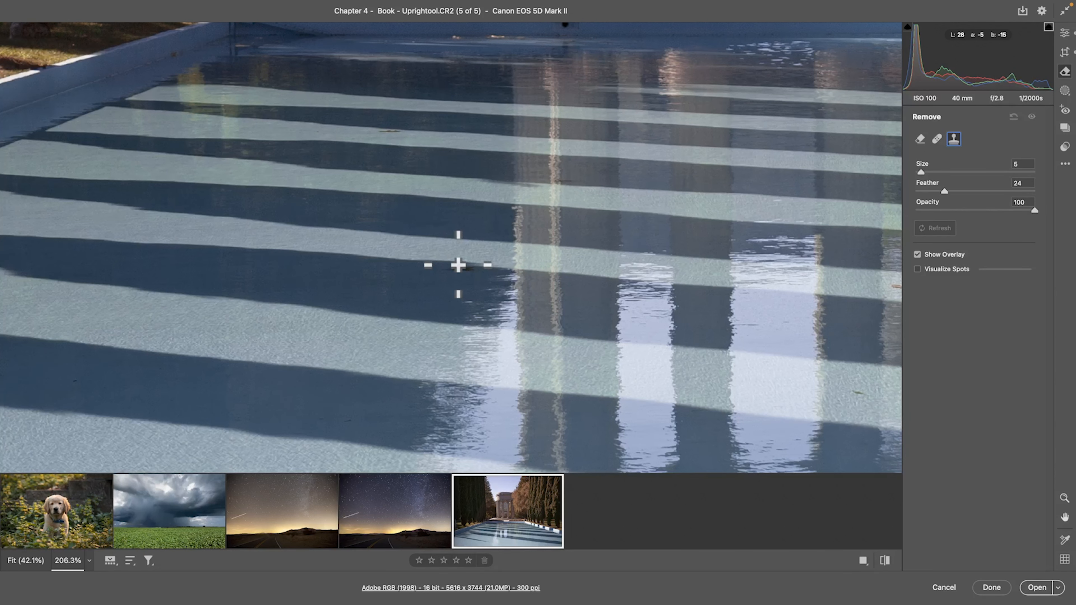
Try healing the dark leaf in the pool's shadow stripe with a size 5 brush, and delete the heal spot
left_click(937, 140)
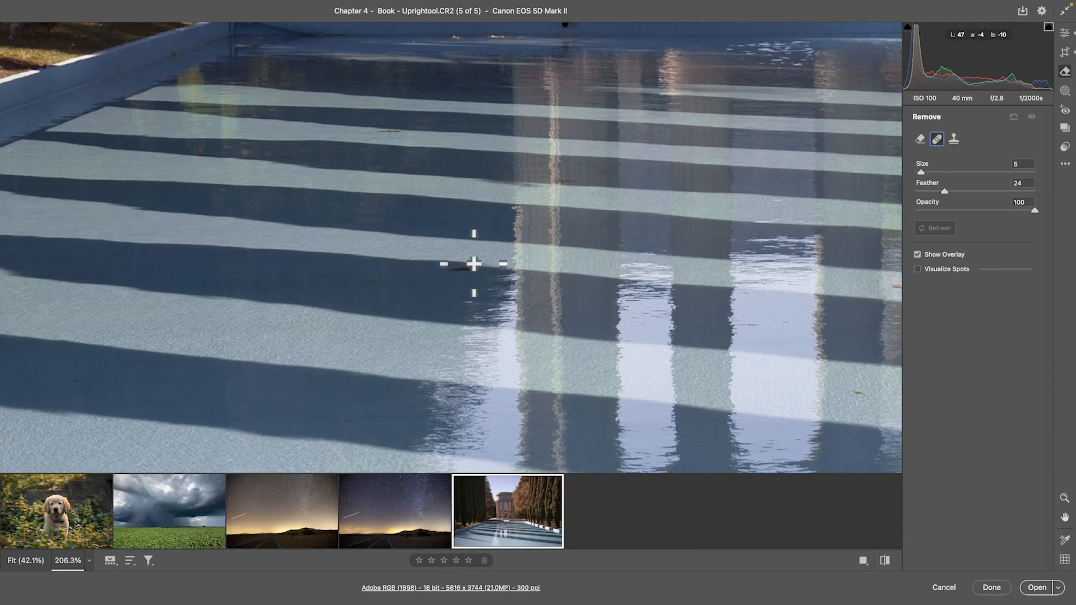
left_click_drag(440, 266, 470, 268)
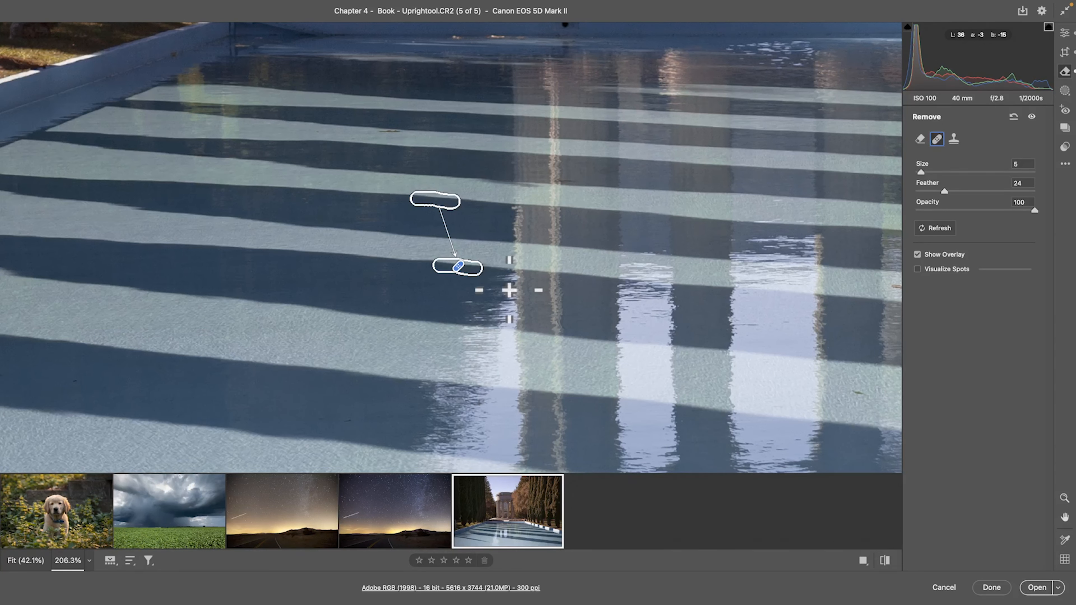
key("Delete")
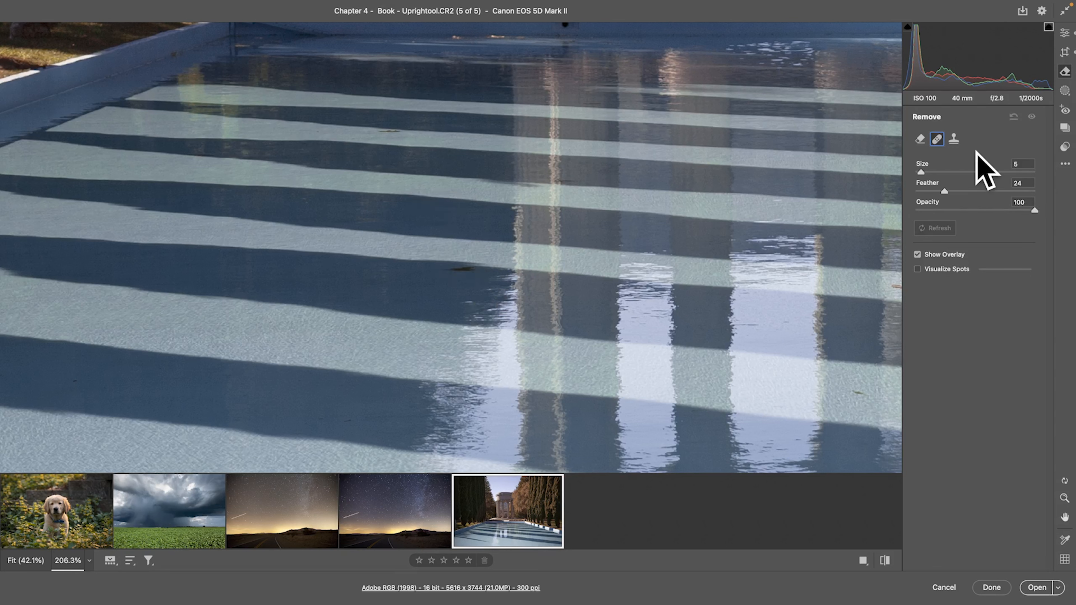
key("super+z")
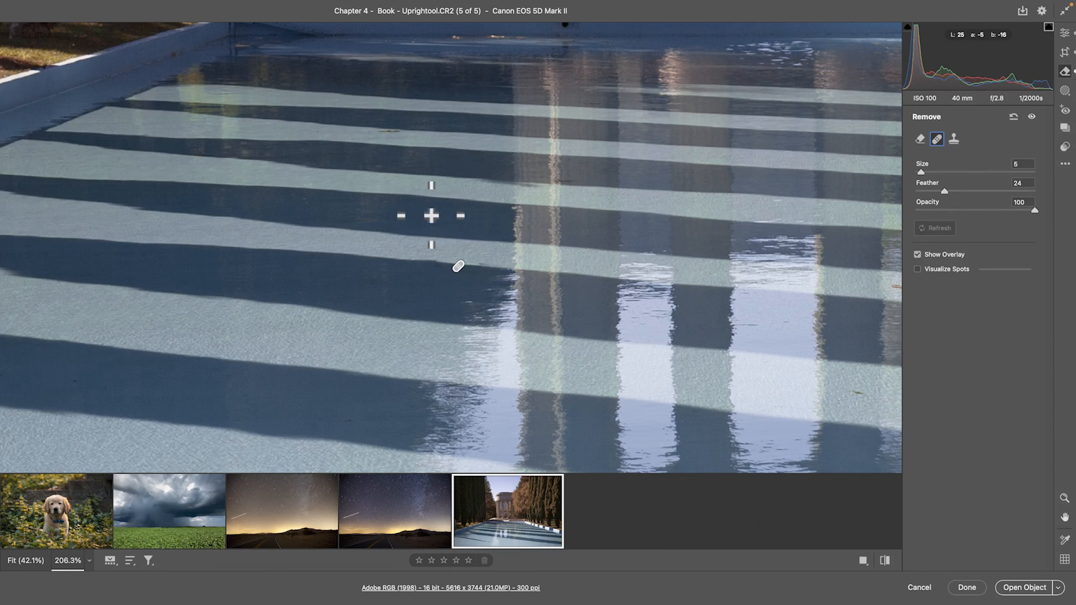
left_click(458, 266)
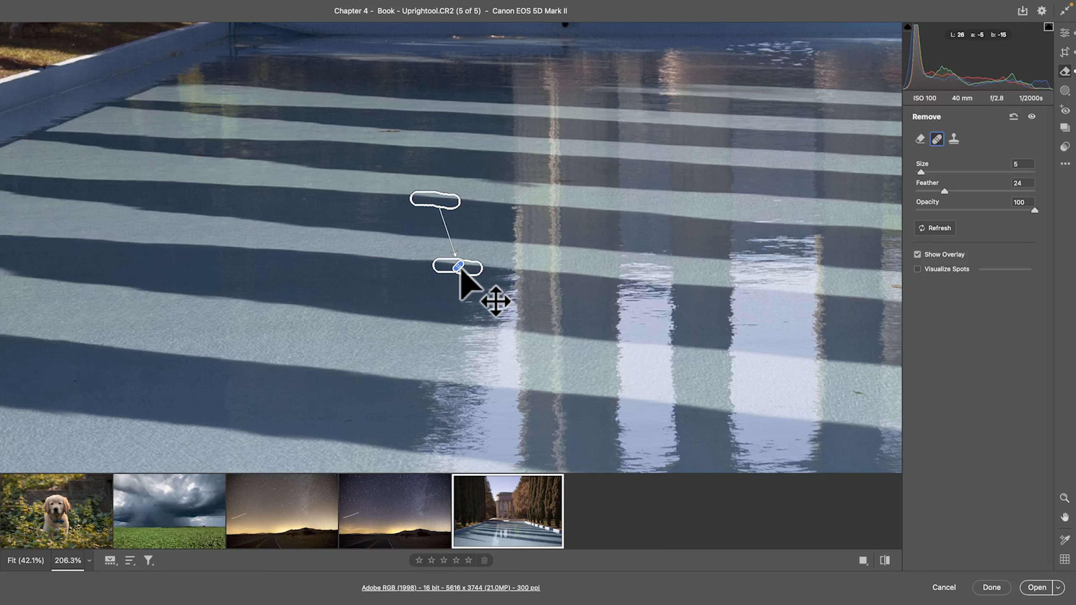
key("Delete")
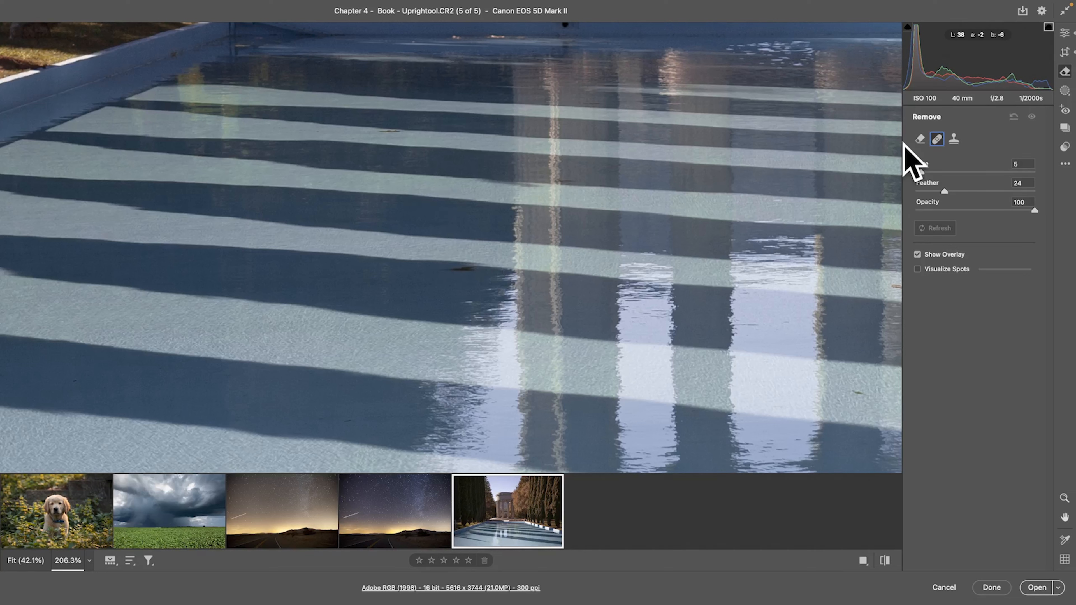
Erase the dark leaf with the Remove tool at size 5, hide the overlay, and compare by undoing and redoing
left_click(920, 139)
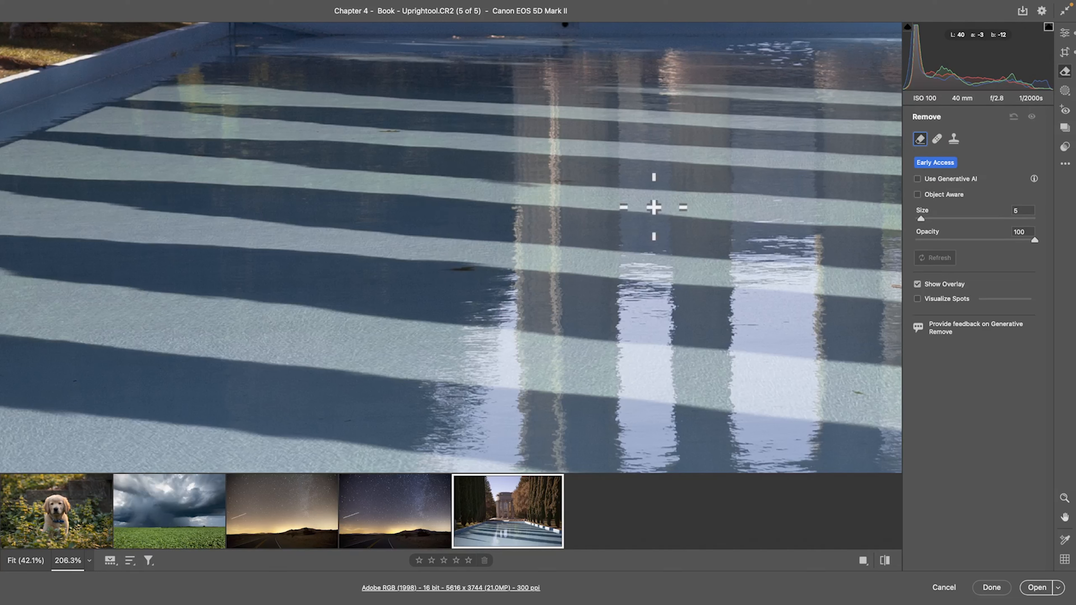
left_click_drag(468, 267, 455, 269)
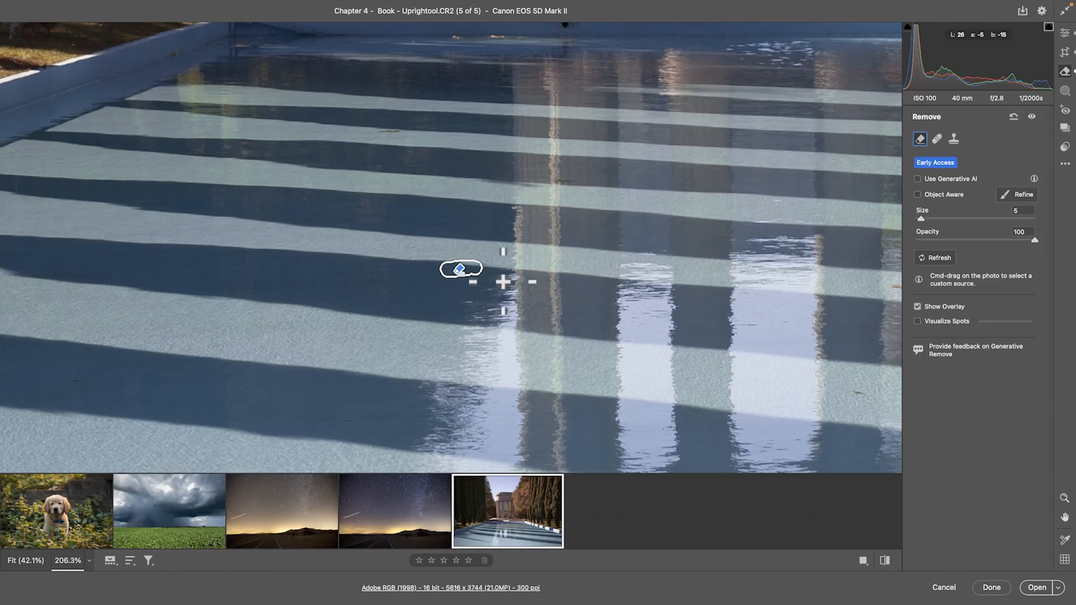
left_click(918, 306)
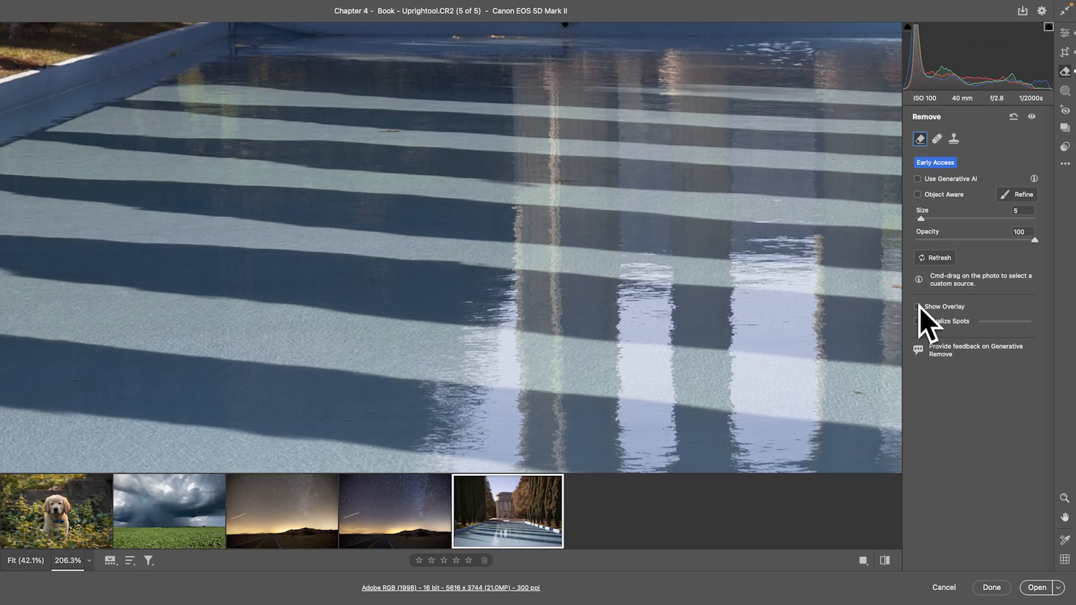
key("super+z")
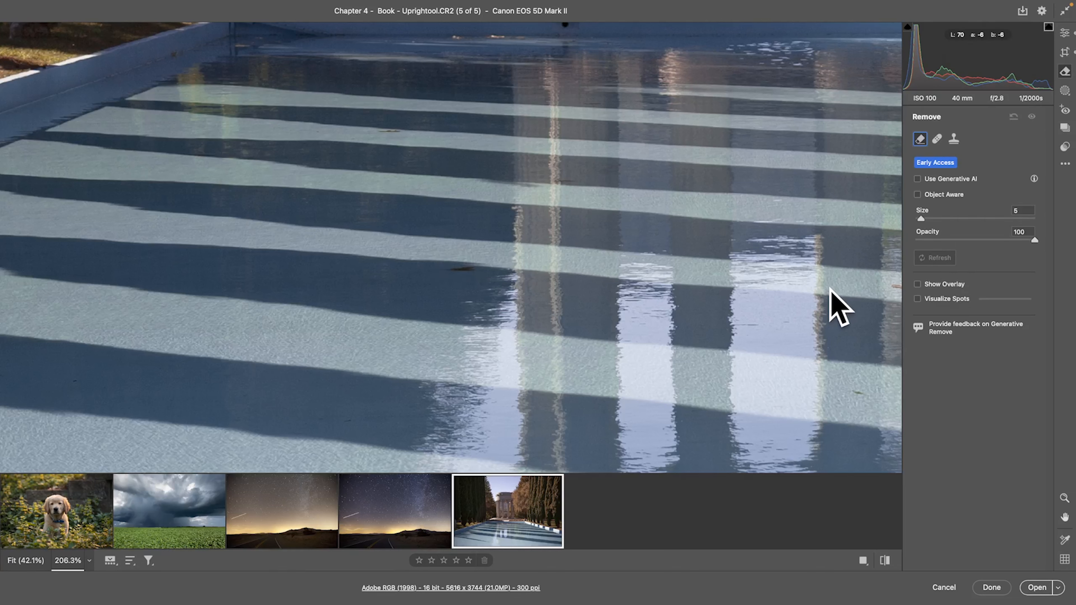
key("super+shift+z")
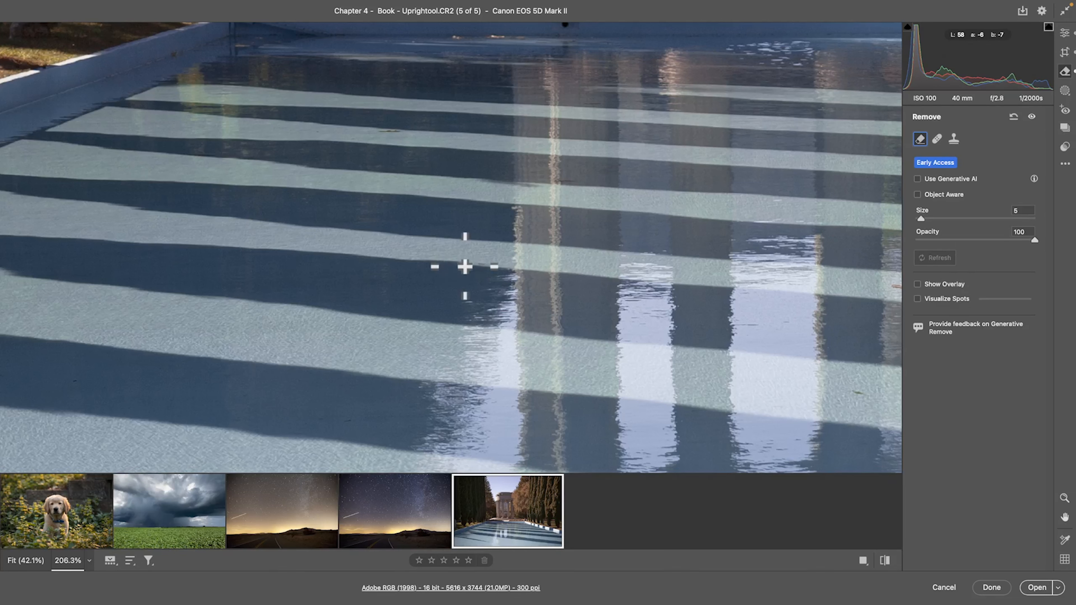
Try healing the orange leaf near the column reflections, show the overlay, shift the heal spot slightly, and delete it
key("h")
left_click_drag(577, 262, 423, 240)
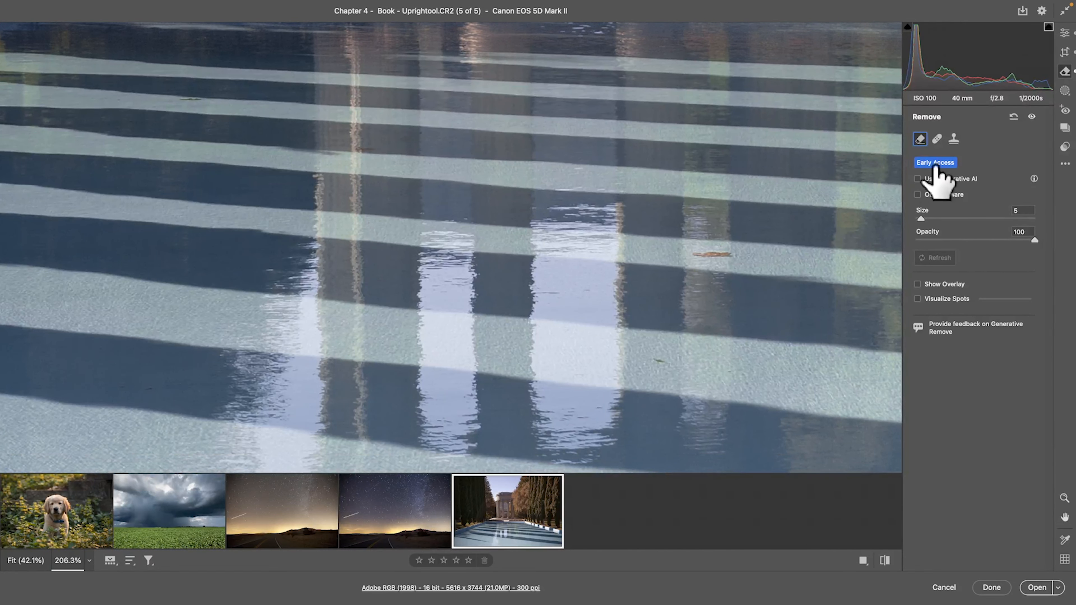
left_click(937, 140)
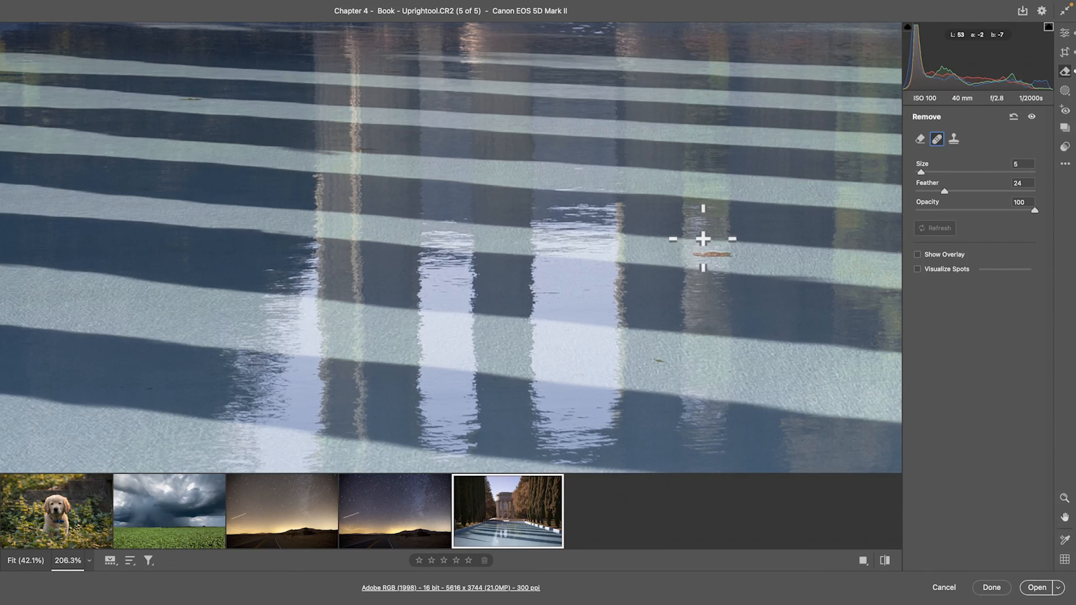
mouse_move(694, 255)
left_mouse_down()
mouse_move(740, 272)
mouse_move(728, 275)
left_mouse_up()
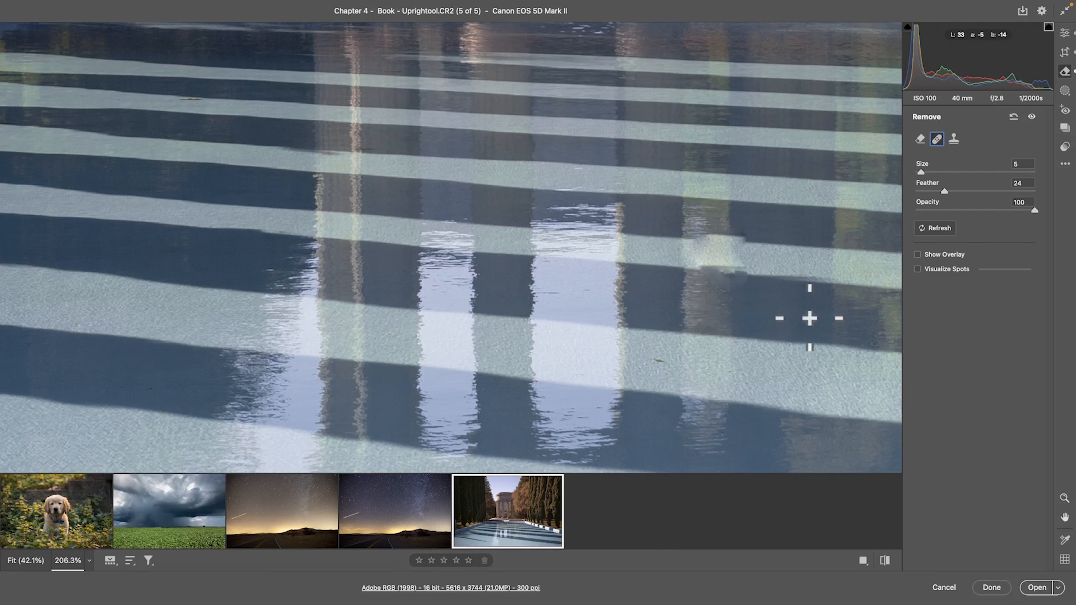
left_click(918, 254)
key("space")
left_click_drag(852, 293, 716, 300)
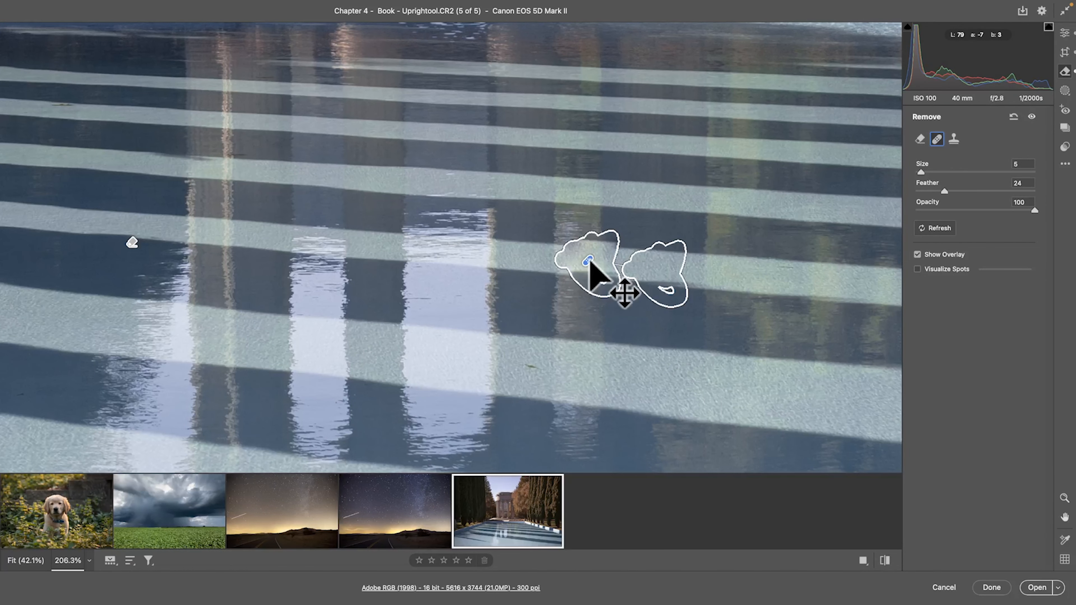
left_click_drag(591, 262, 591, 268)
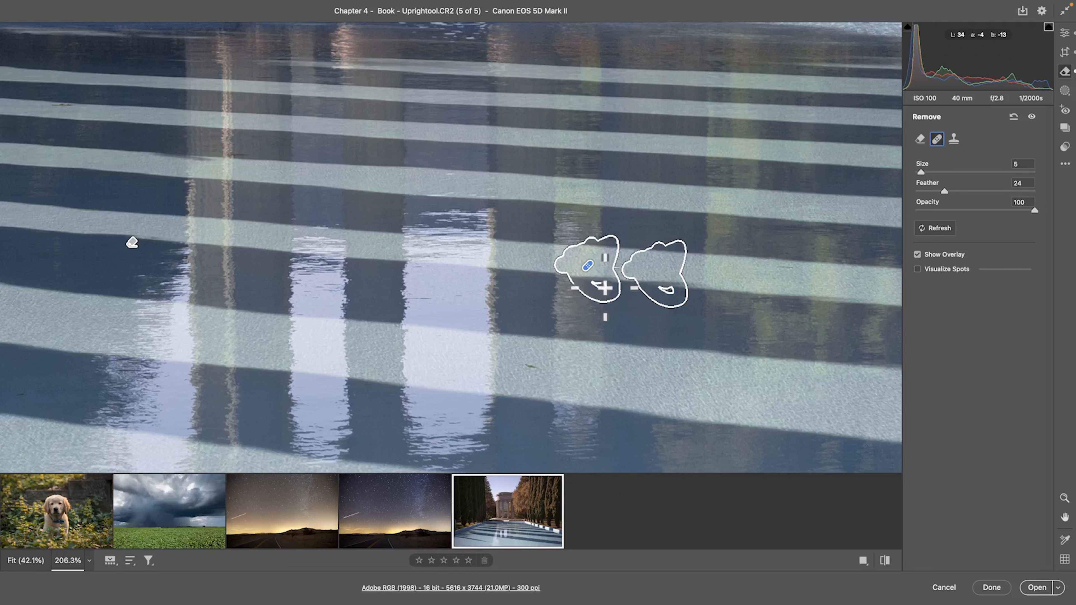
key("Delete")
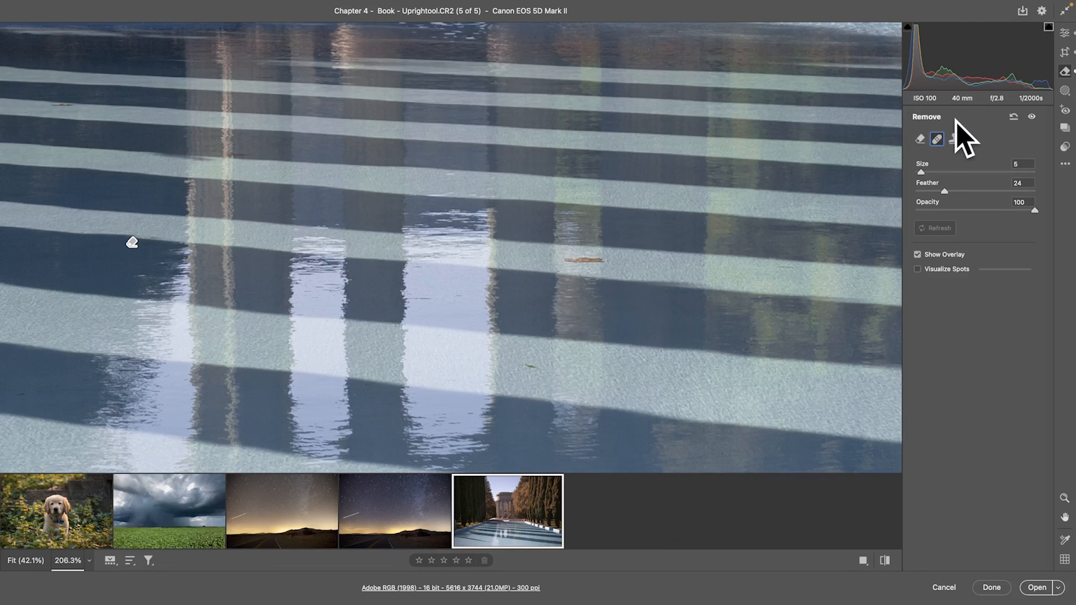
Heal the orange leaf in the light stripe with a tight stroke, using size 5 and feather 24
left_click(915, 140)
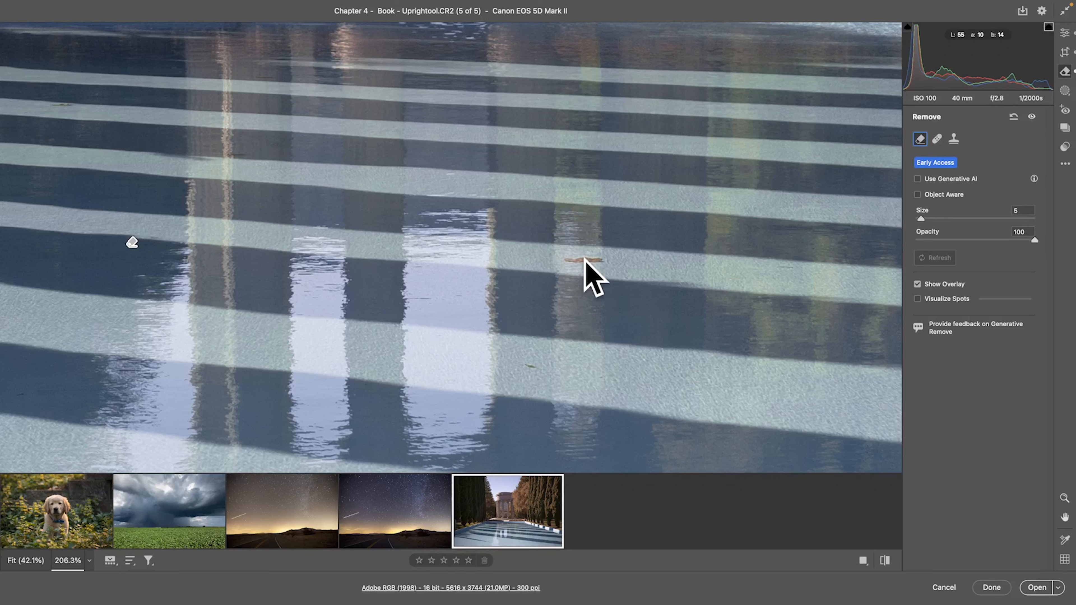
left_click(937, 139)
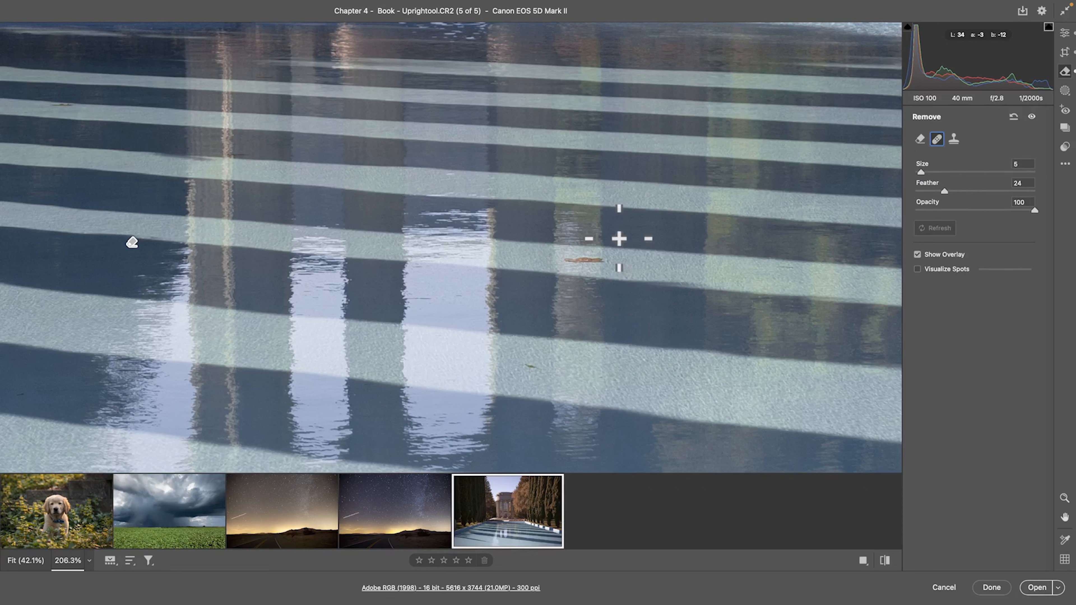
left_click_drag(566, 258, 600, 257)
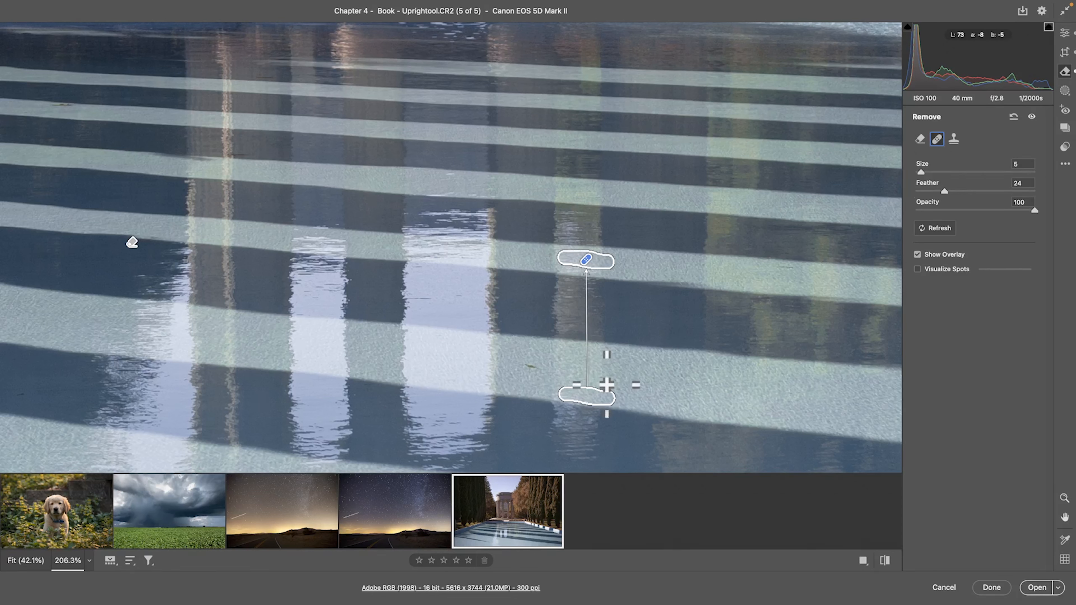
Switch the orange leaf's retouch spot between Remove and Heal to compare them, leaving it set to Heal
left_click(920, 139)
key("space")
mouse_move(230, 394)
left_mouse_down()
mouse_move(411, 377)
mouse_move(449, 269)
mouse_move(505, 271)
mouse_move(67, 417)
left_mouse_up()
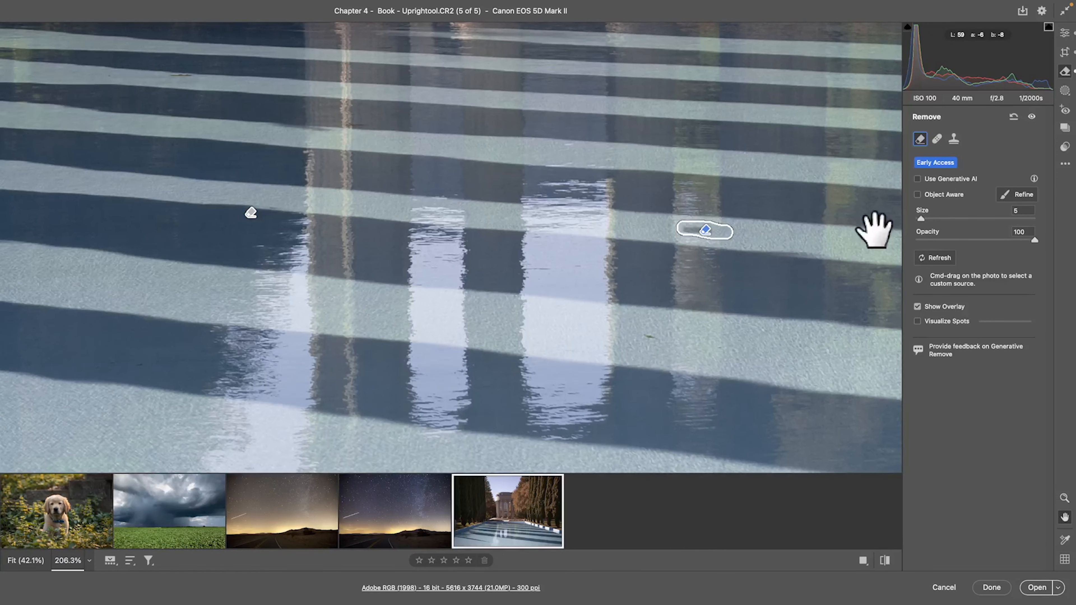
left_click(936, 139)
left_click(923, 139)
left_click(936, 139)
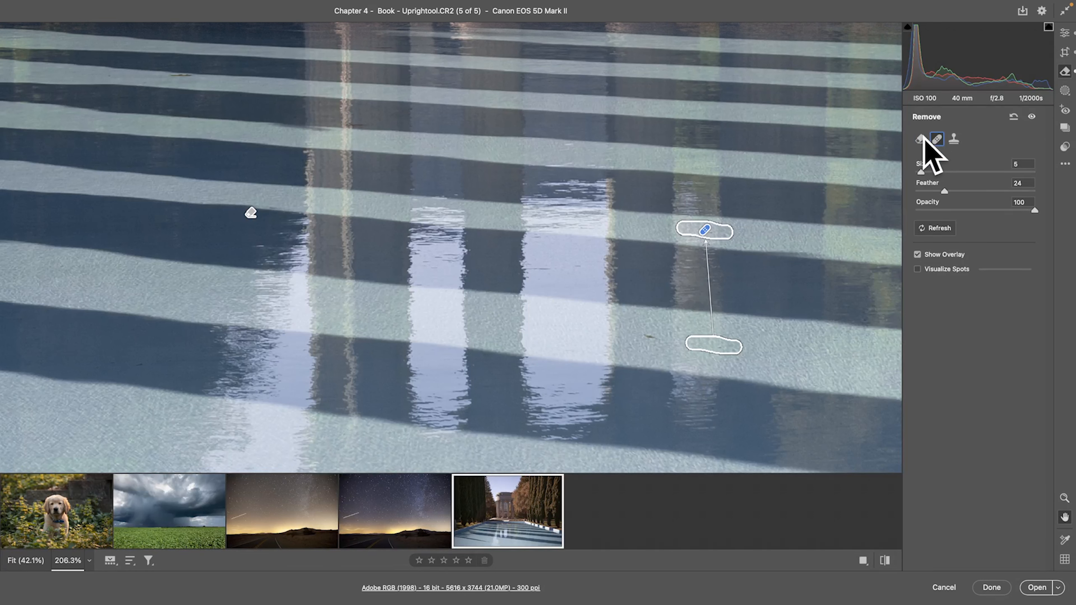
left_click(922, 139)
left_click(936, 139)
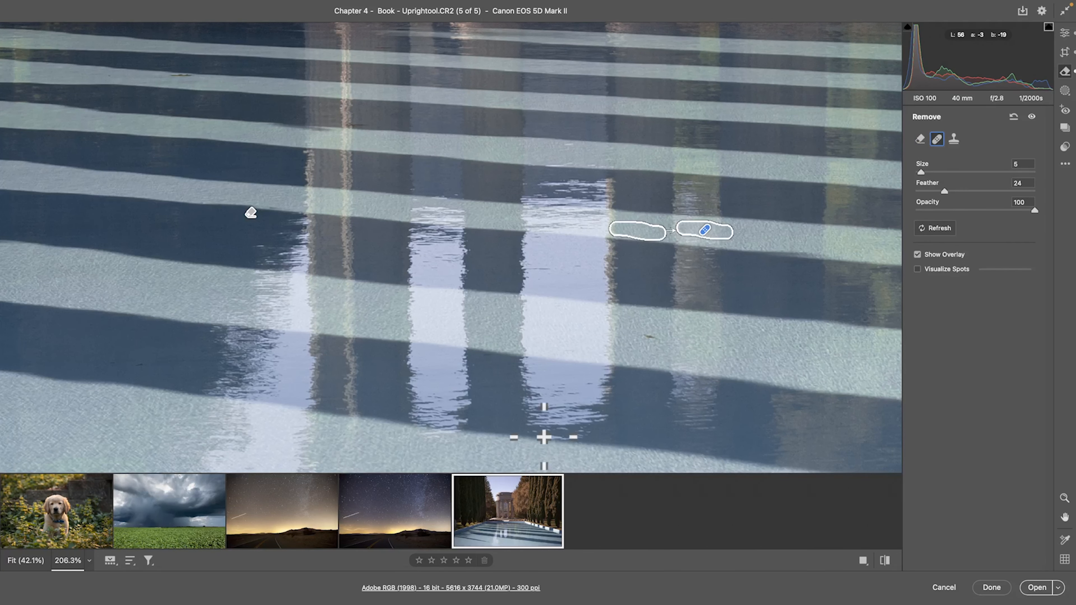
Paint over the large brown leaf near the pool's left wall and set its retouch spot to Remove
mouse_move(360, 402)
left_mouse_down()
mouse_move(469, 341)
mouse_move(488, 276)
mouse_move(571, 252)
mouse_move(558, 415)
mouse_move(306, 349)
left_mouse_up()
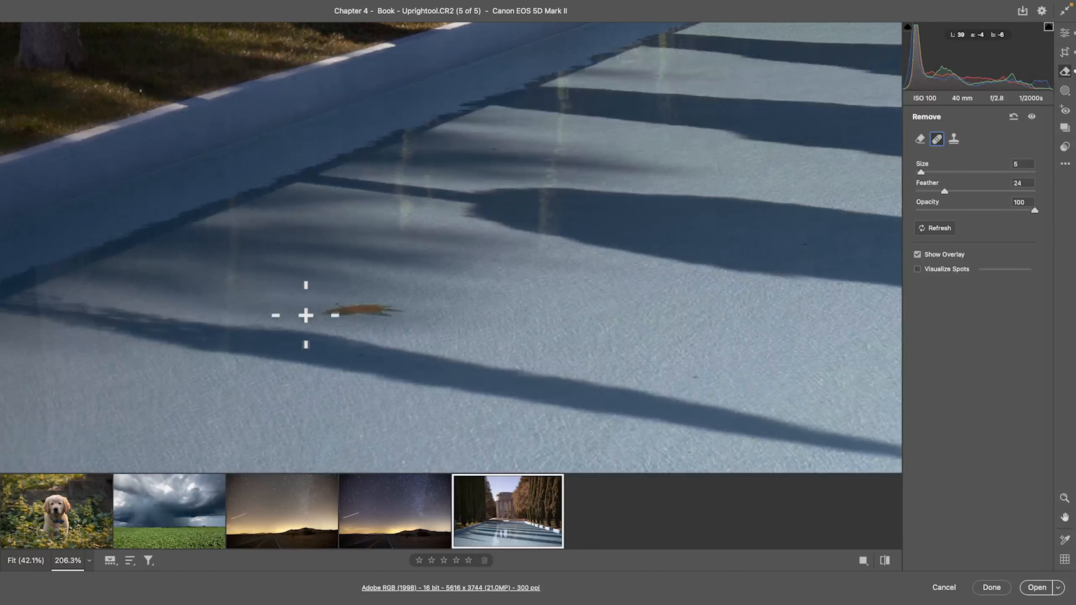
mouse_move(329, 313)
left_mouse_down()
mouse_move(372, 310)
mouse_move(315, 305)
mouse_move(408, 311)
left_mouse_up()
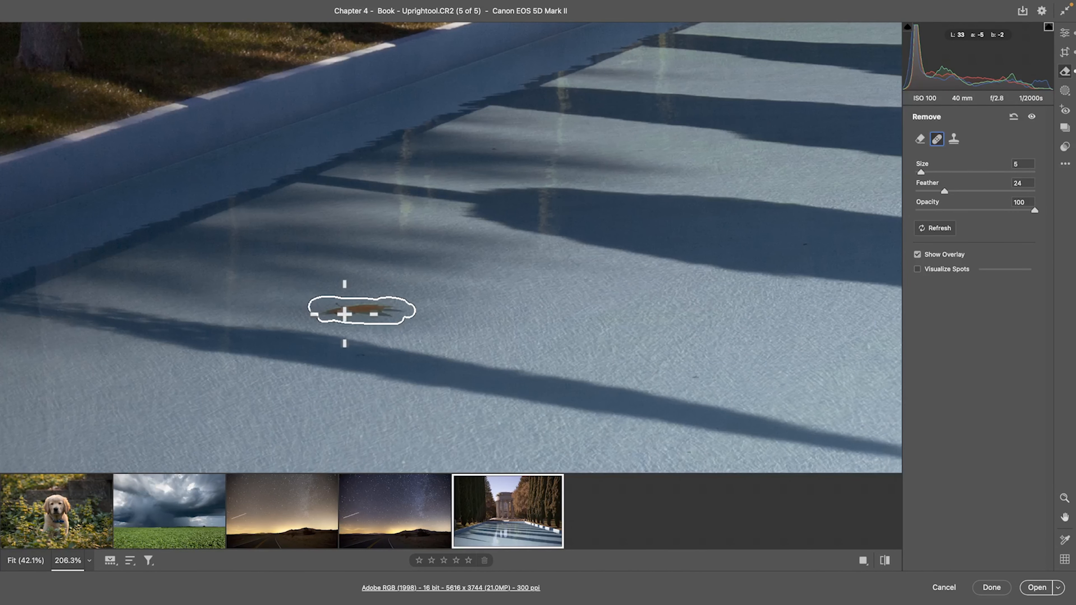
left_click_drag(331, 313, 320, 314)
left_click(924, 140)
Remove the small leaf at the pool's far right corner with the size 5 Remove brush
key("space")
left_click_drag(613, 312, 437, 462)
mouse_move(625, 206)
left_mouse_down()
mouse_move(496, 309)
mouse_move(182, 354)
left_mouse_up()
left_click_drag(468, 257, 367, 306)
left_click_drag(558, 234, 580, 239)
key("space")
left_click_drag(636, 273, 372, 304)
left_click_drag(675, 327, 466, 254)
left_click_drag(619, 299, 490, 279)
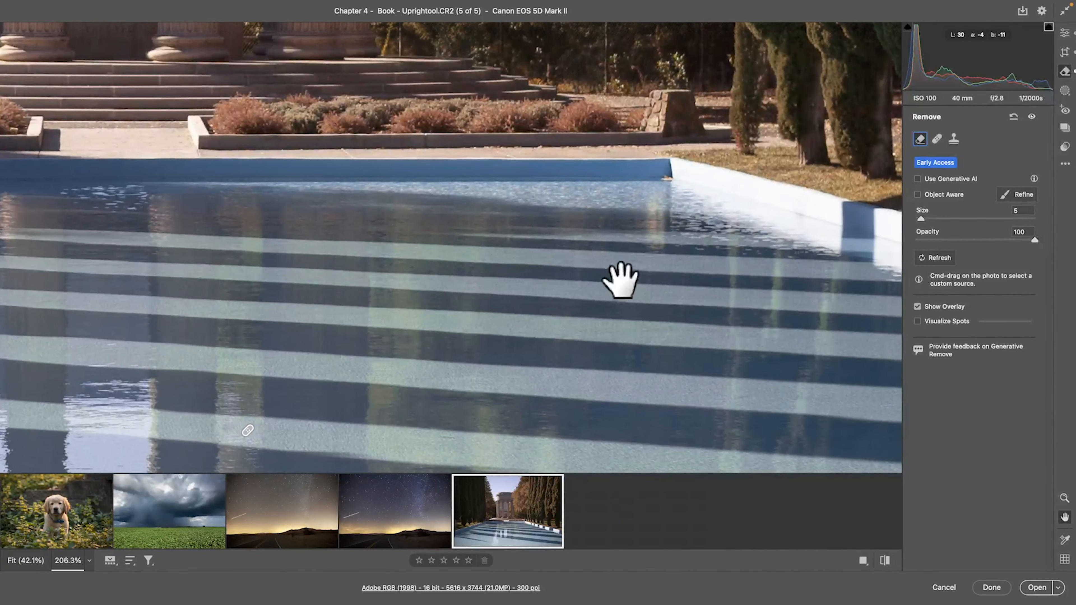
left_click(667, 178)
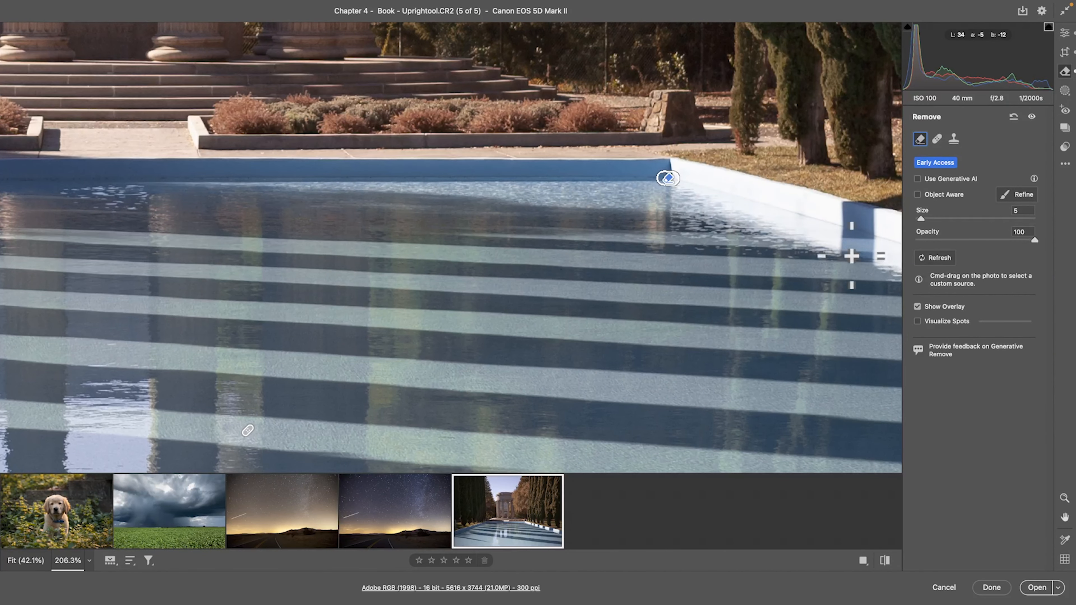
Remove the small leaf in the light stripe beside the bright reflections, and hide the retouching overlay
key("space")
left_click_drag(566, 279, 611, 161)
left_click_drag(598, 266, 707, 308)
left_click_drag(455, 365, 433, 320)
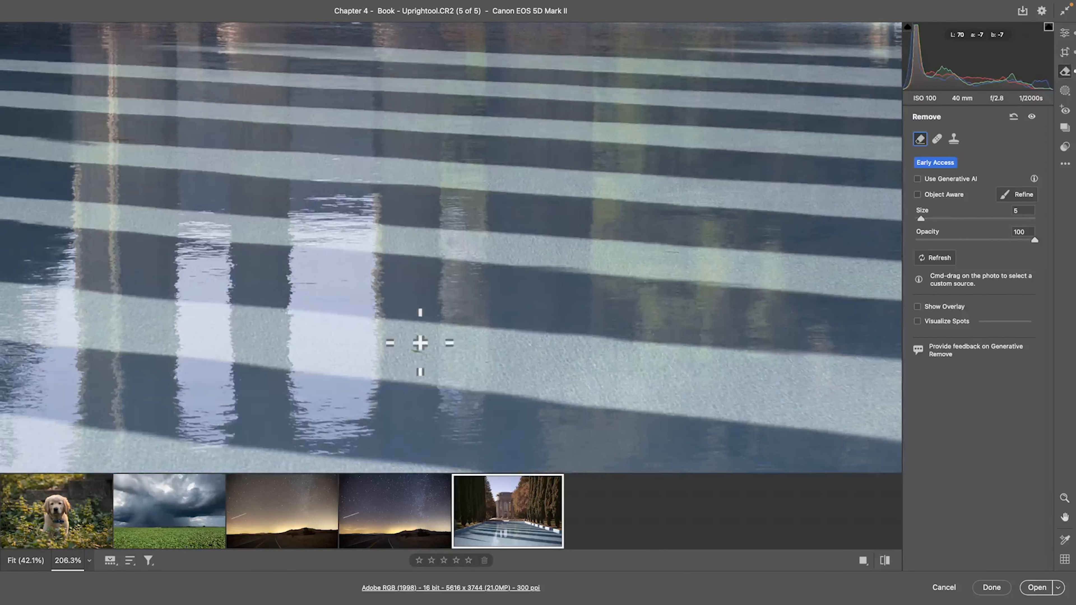
Examine the temple columns and surrounding trees up close, and fit the whole photo in view
key("space")
left_click_drag(512, 169, 534, 470)
left_click_drag(445, 123, 478, 460)
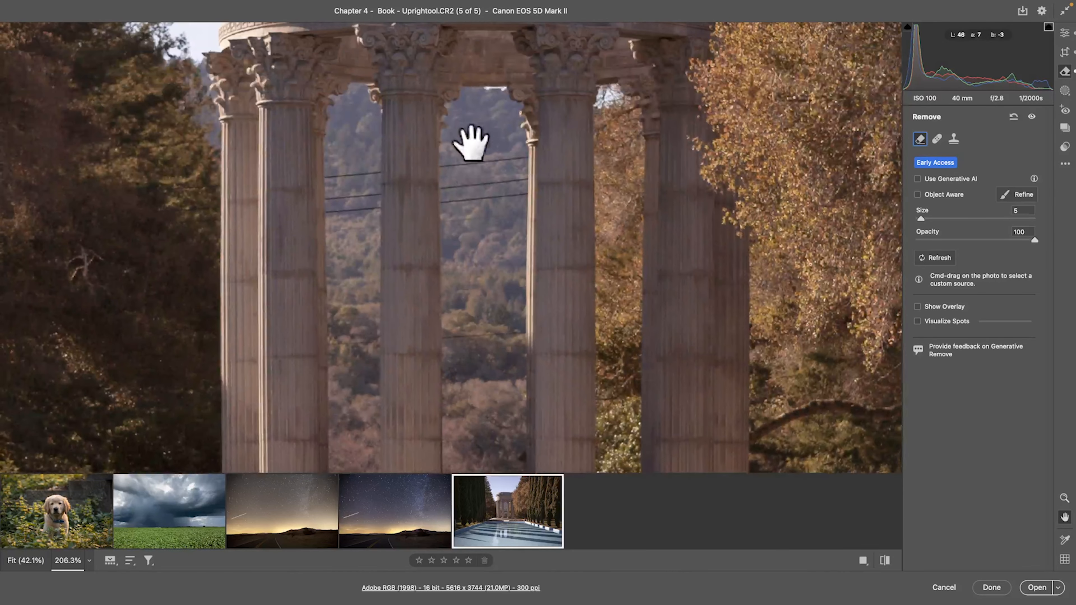
key("space")
left_click_drag(204, 260, 498, 274)
mouse_move(389, 289)
left_mouse_down()
mouse_move(412, 267)
mouse_move(399, 256)
mouse_move(387, 267)
mouse_move(427, 271)
left_mouse_up()
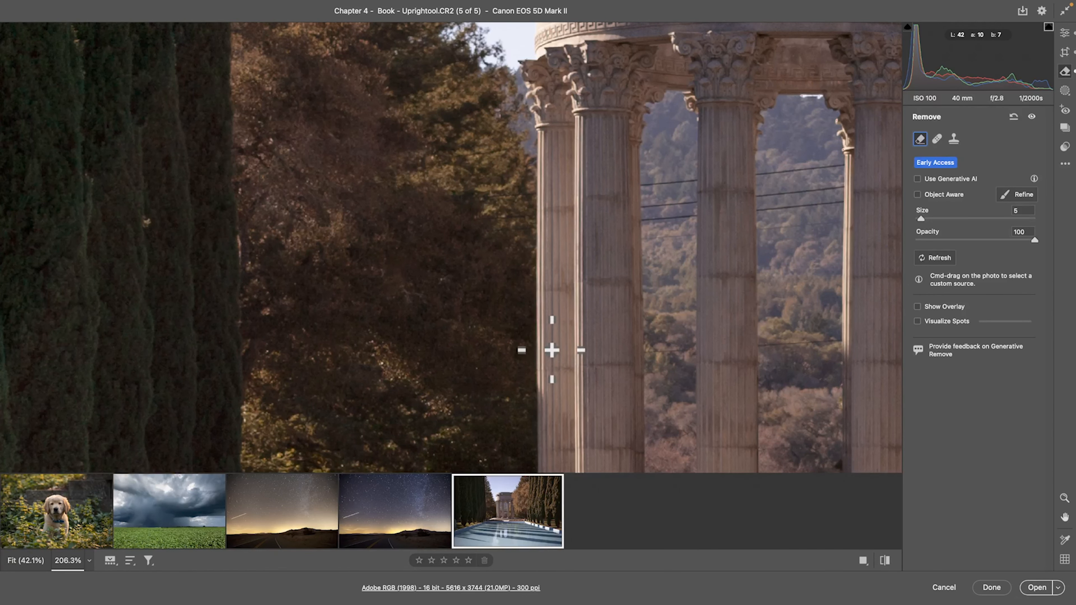
key("super+0")
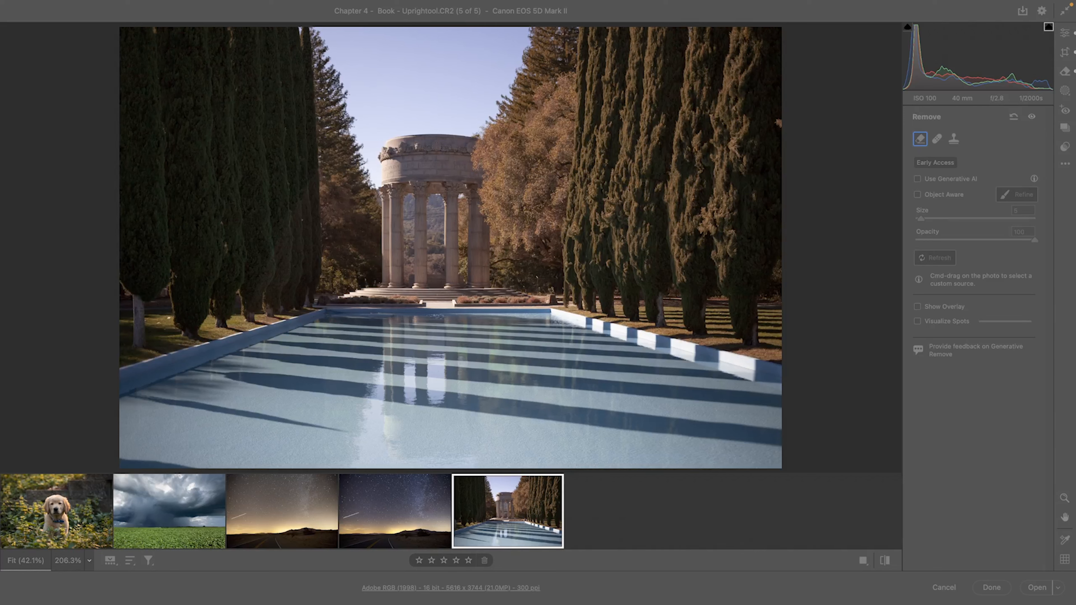
Review the JPEG save options without saving, and apply the Camera Raw edits without opening the image
left_click(425, 7)
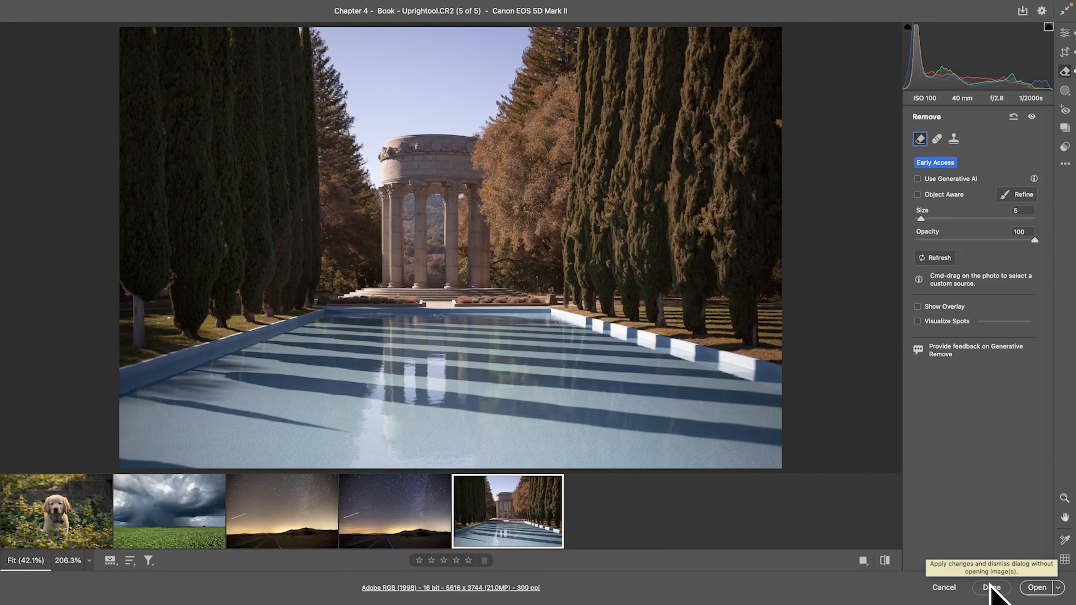
left_click(1023, 11)
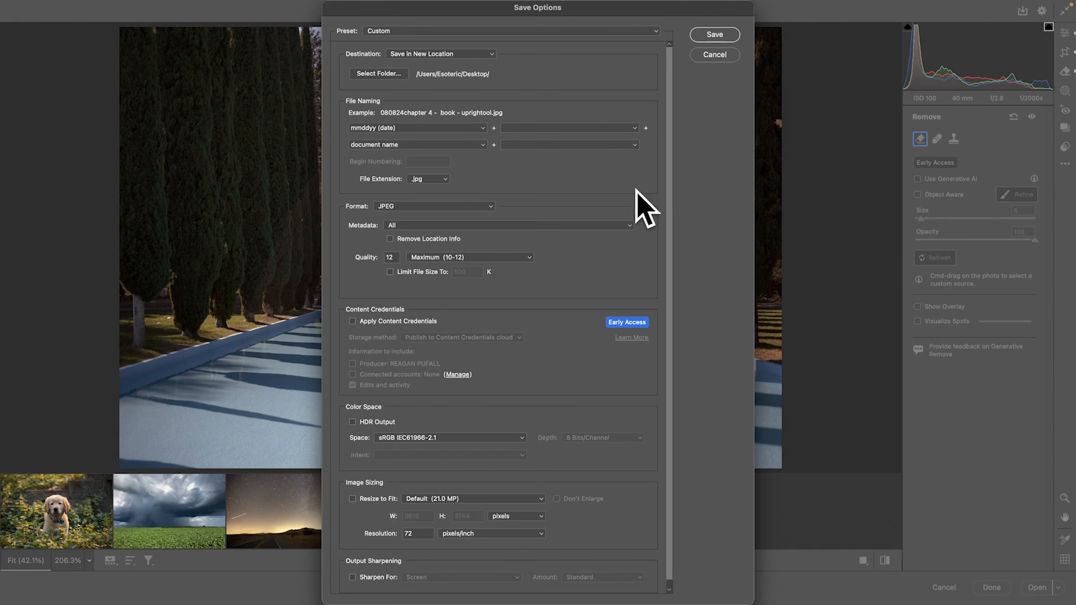
left_click(725, 57)
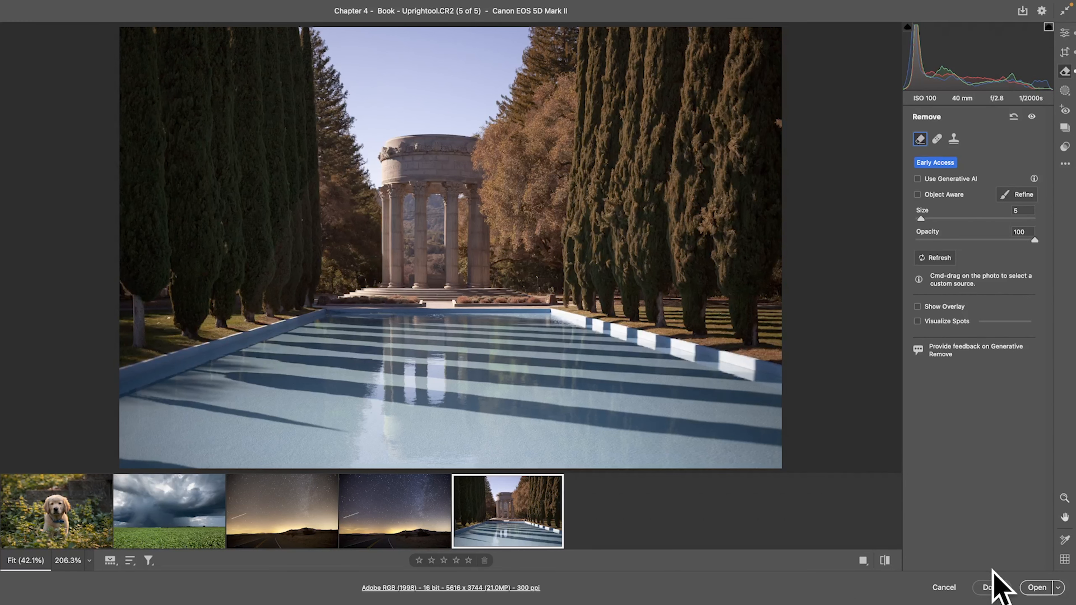
left_click(992, 581)
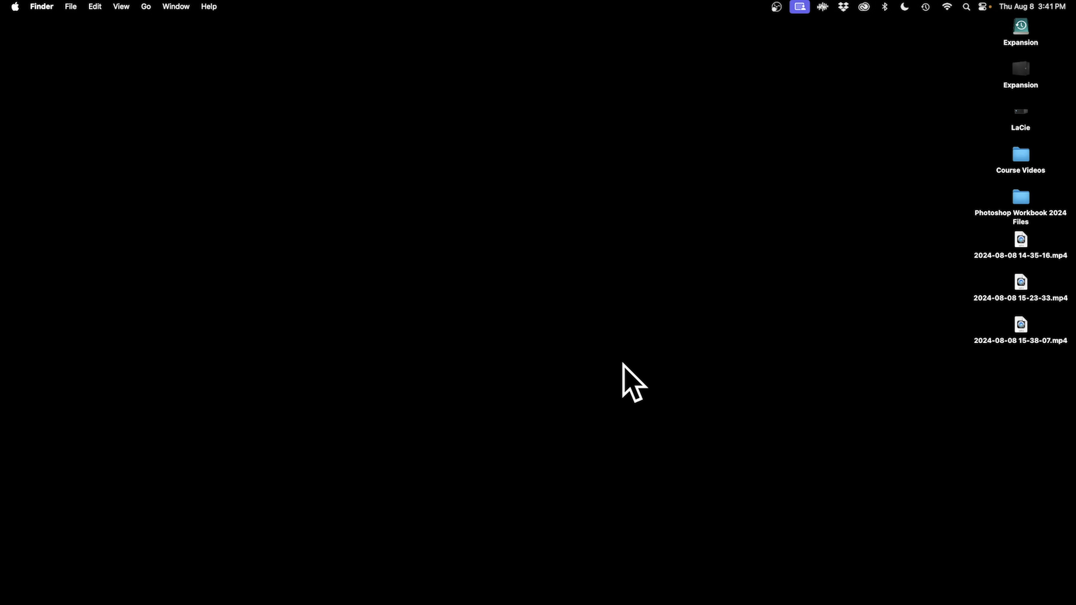
Switch to Adobe Bridge, and open the Chapter 4 - Raw and Bridge folder of the Photoshop workbook files in Finder
mouse_move(493, 590)
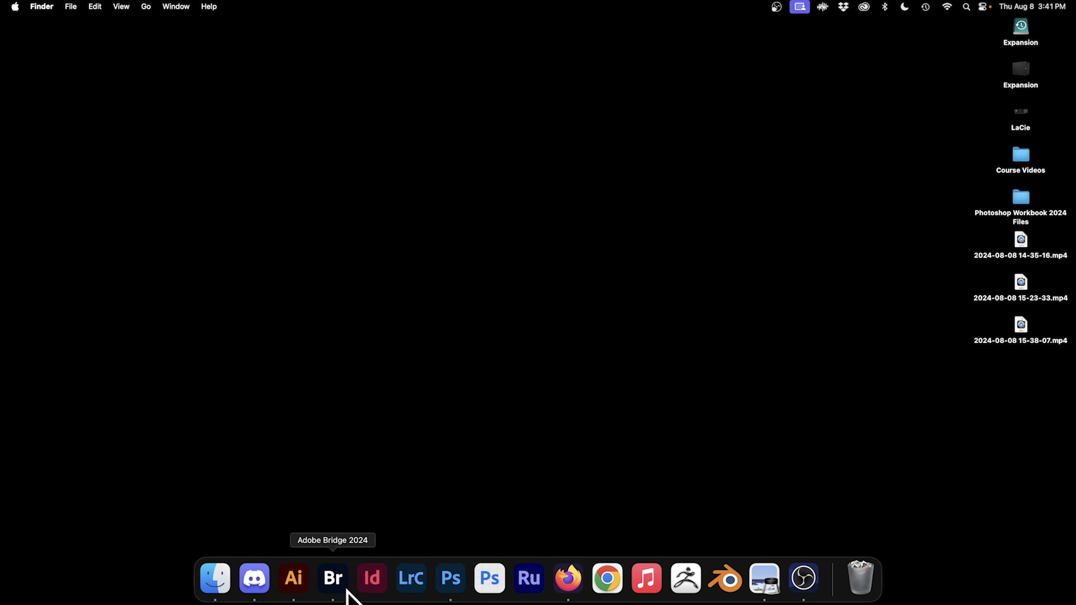
left_click(333, 578)
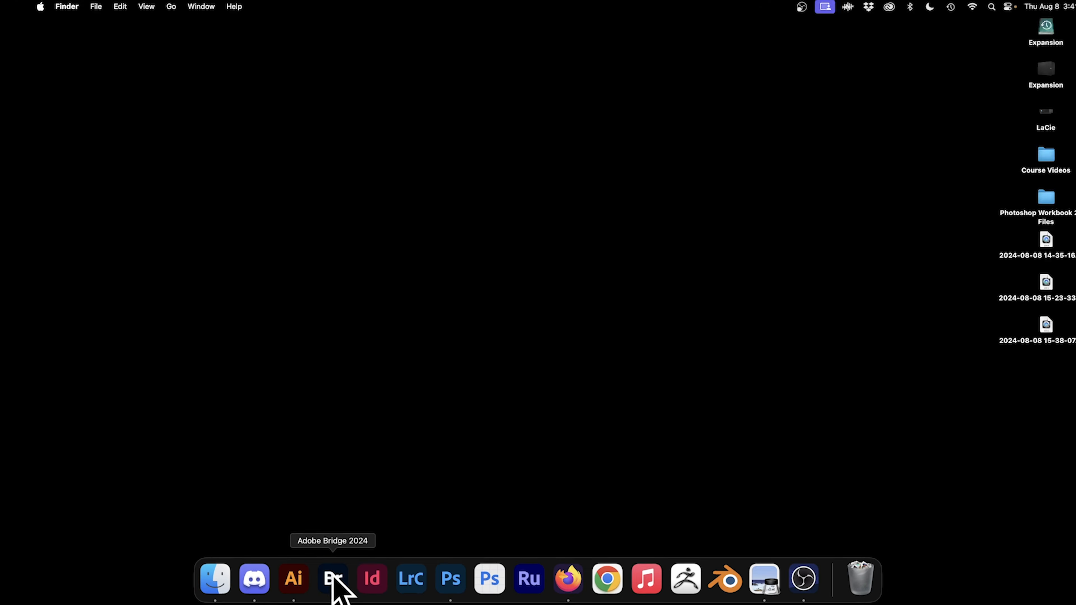
mouse_move(228, 599)
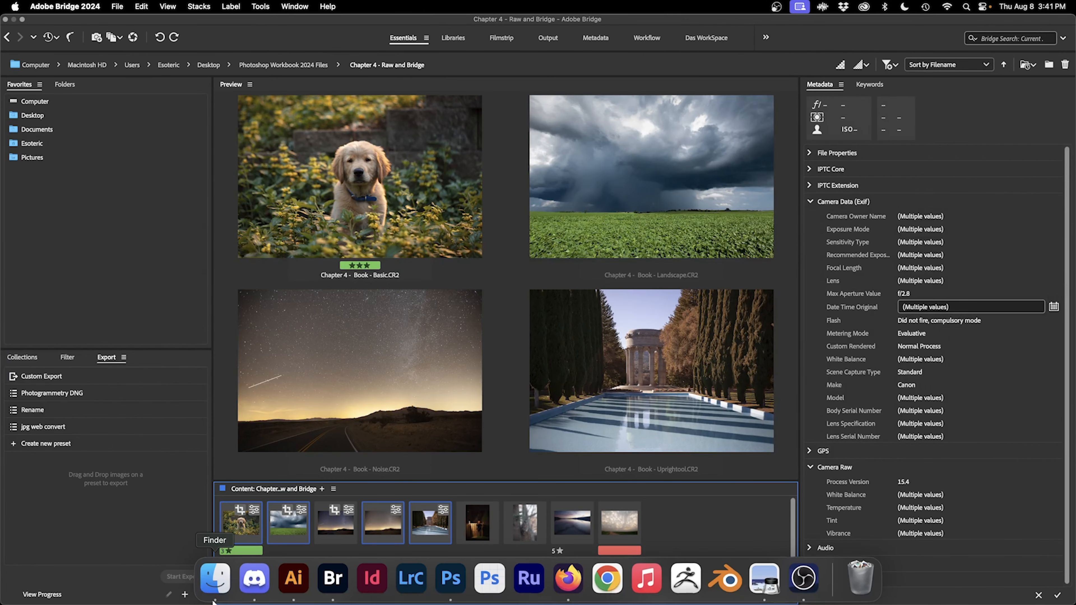
left_click(217, 578)
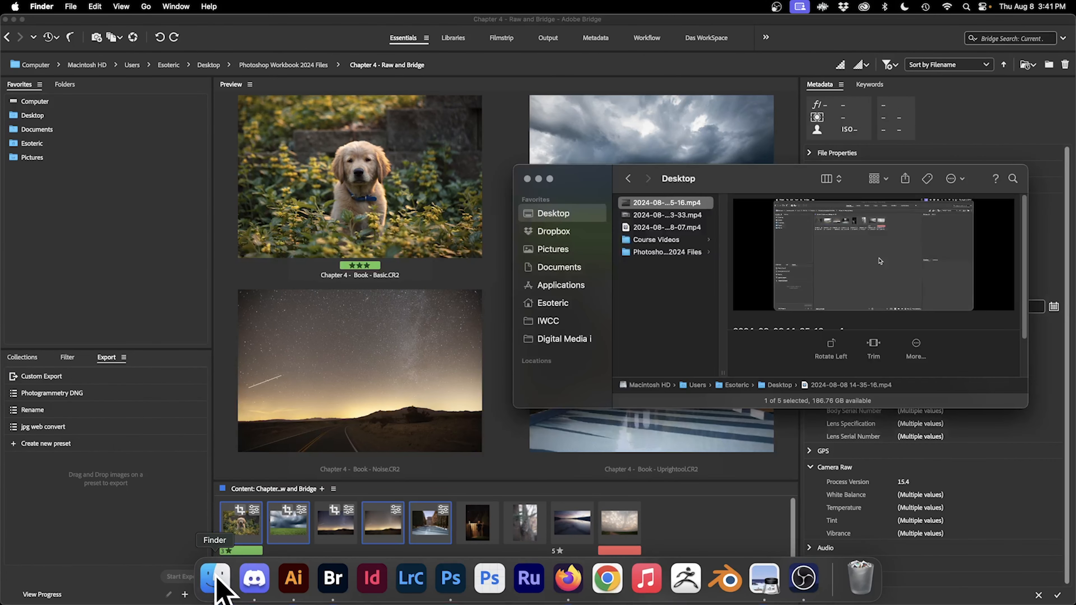
left_click(677, 251)
left_click(809, 252)
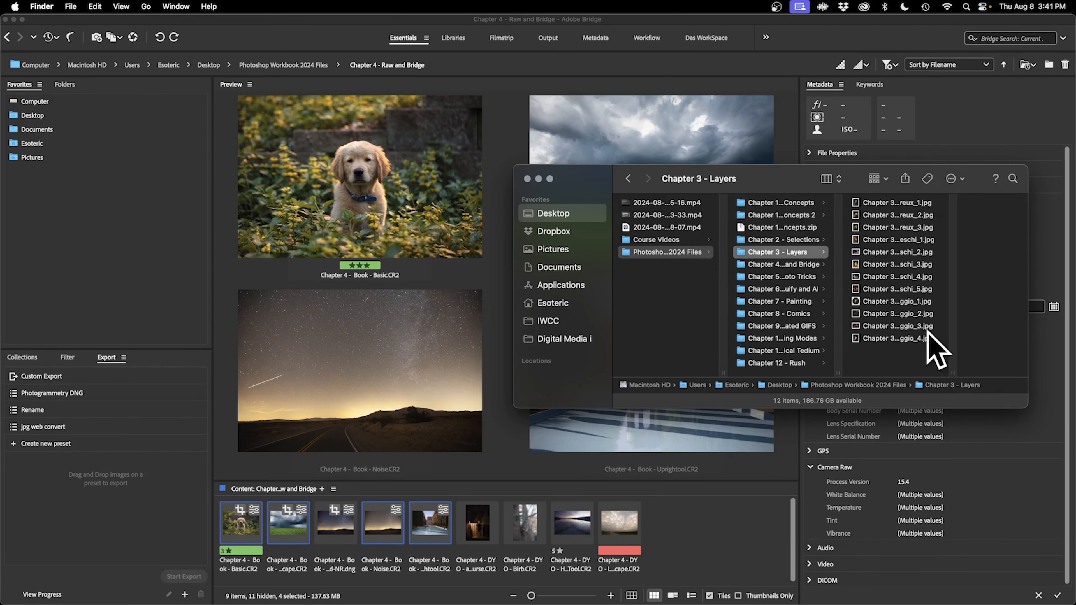
left_click(807, 264)
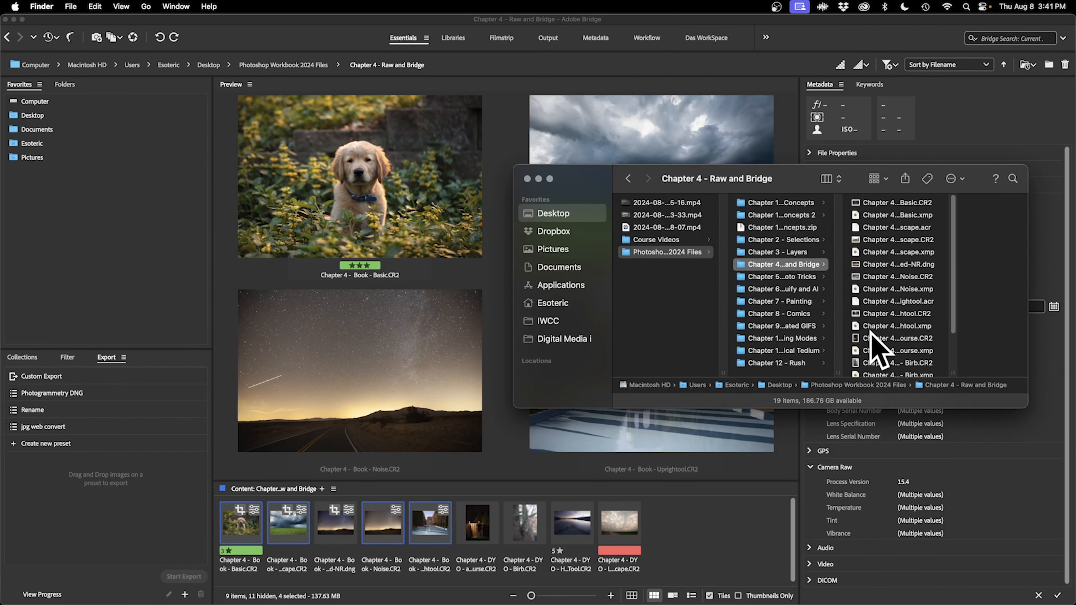
left_click(663, 241)
left_click(668, 251)
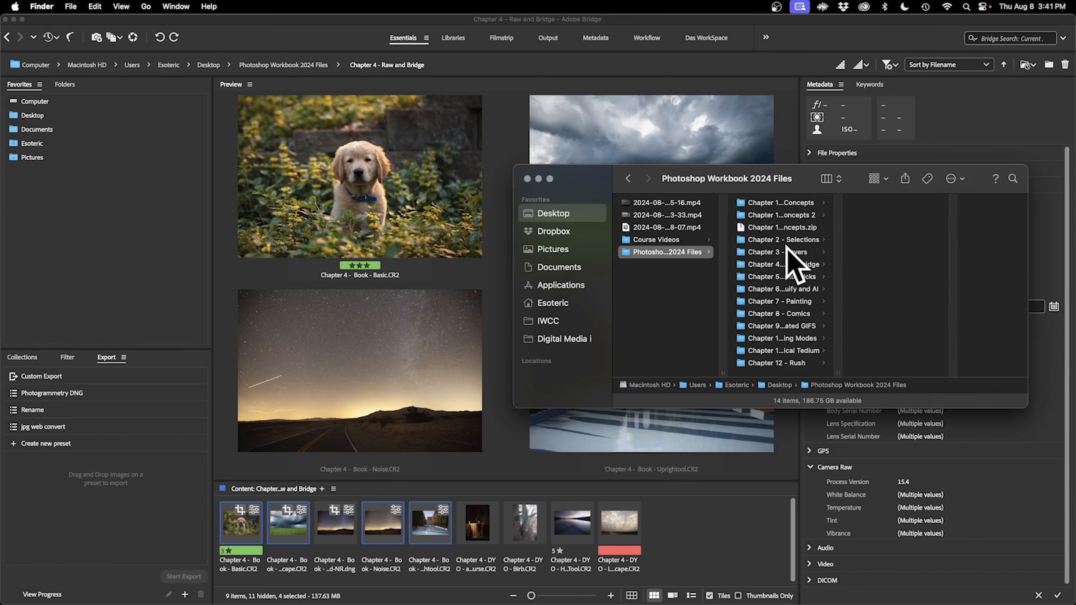
left_click(791, 264)
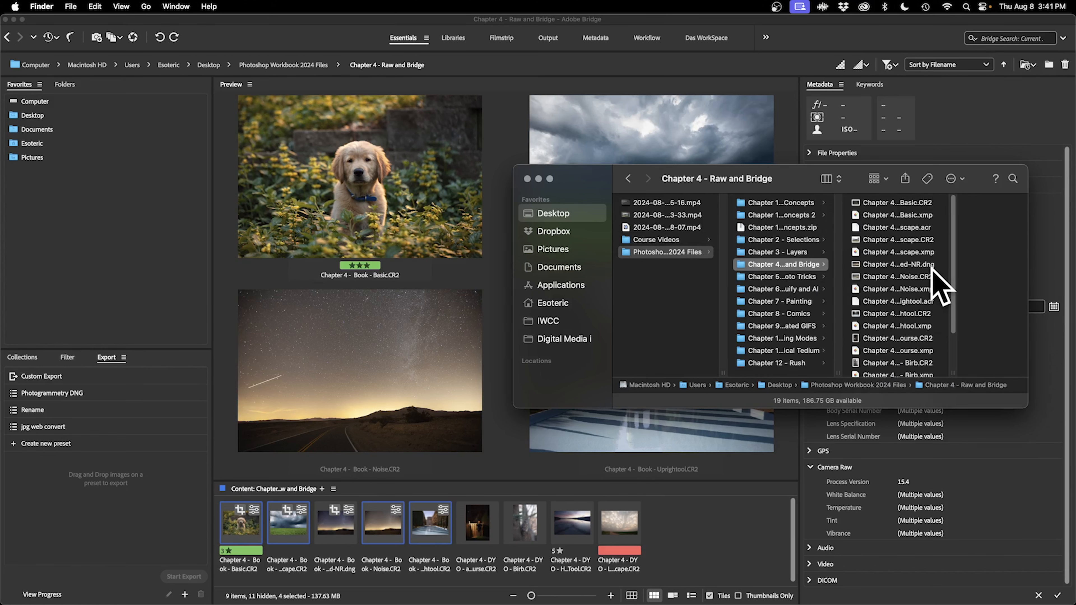
Inspect the Uprightool .acr, Noise .xmp and Noise-Enhanced-NR .dng files in an enlarged Finder window, and close the window
left_click(928, 289)
left_click(867, 301)
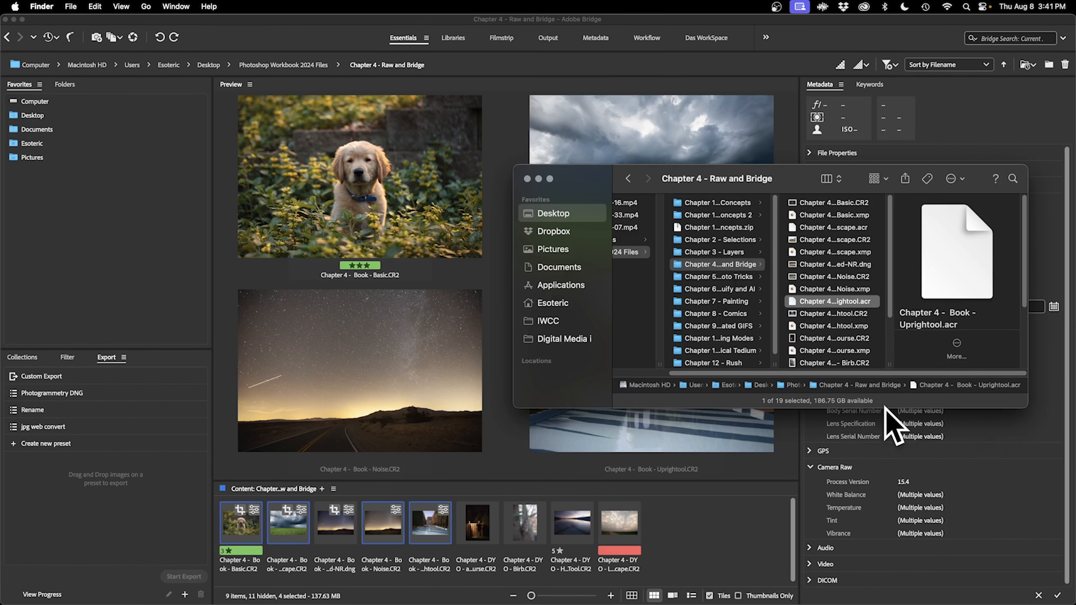
left_click_drag(1028, 408, 1042, 564)
left_click(858, 289)
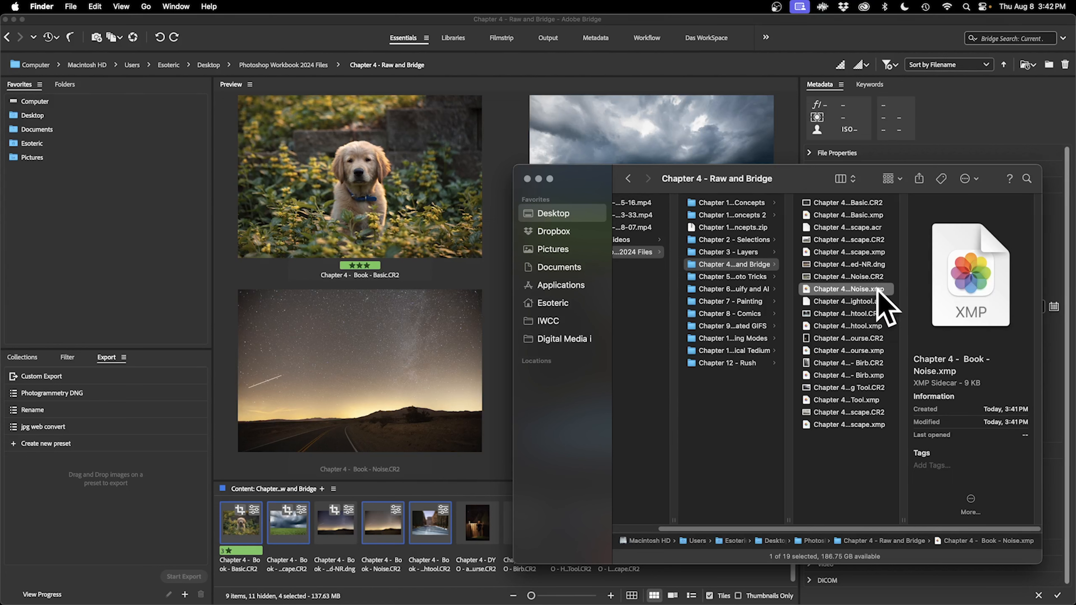
left_click(870, 265)
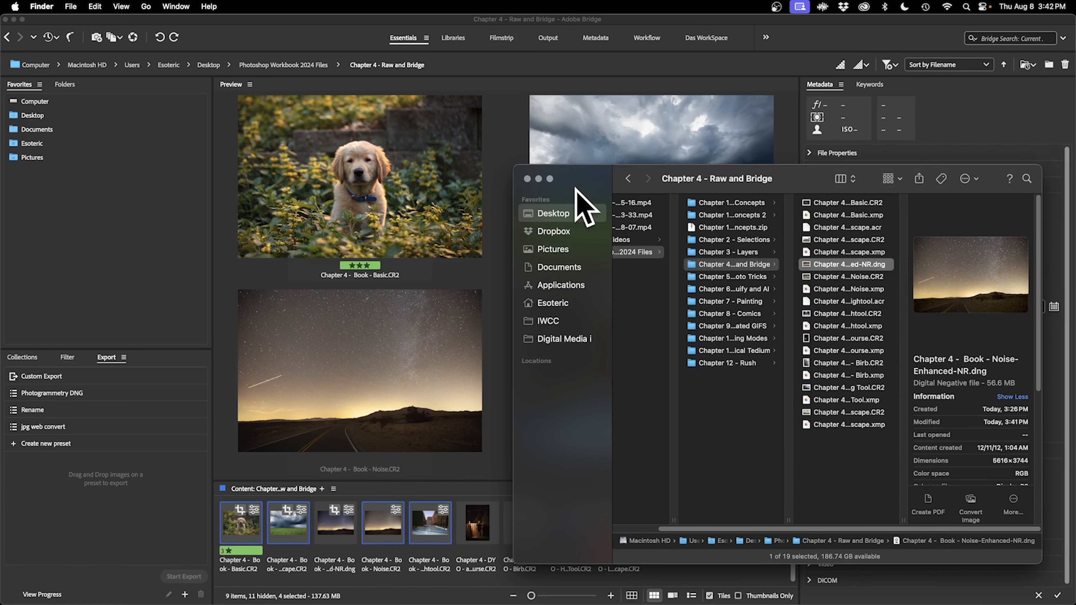
left_click(528, 178)
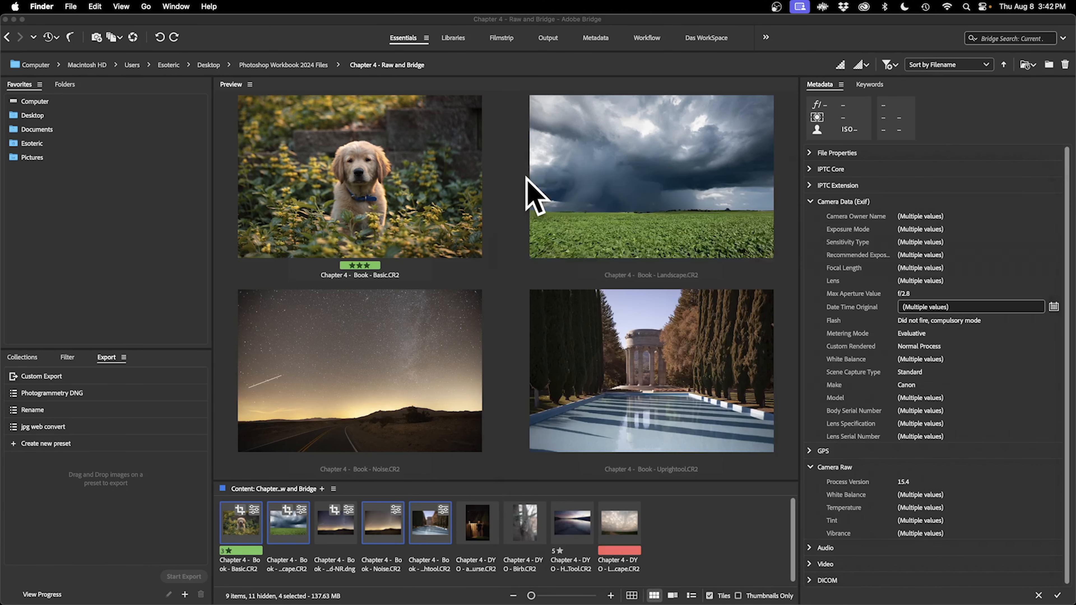
Replace Noise.CR2 with Noise-Enhanced-NR.dng in the Bridge photo selection, and open the Custom Export settings for the four selected photos
left_click(510, 316)
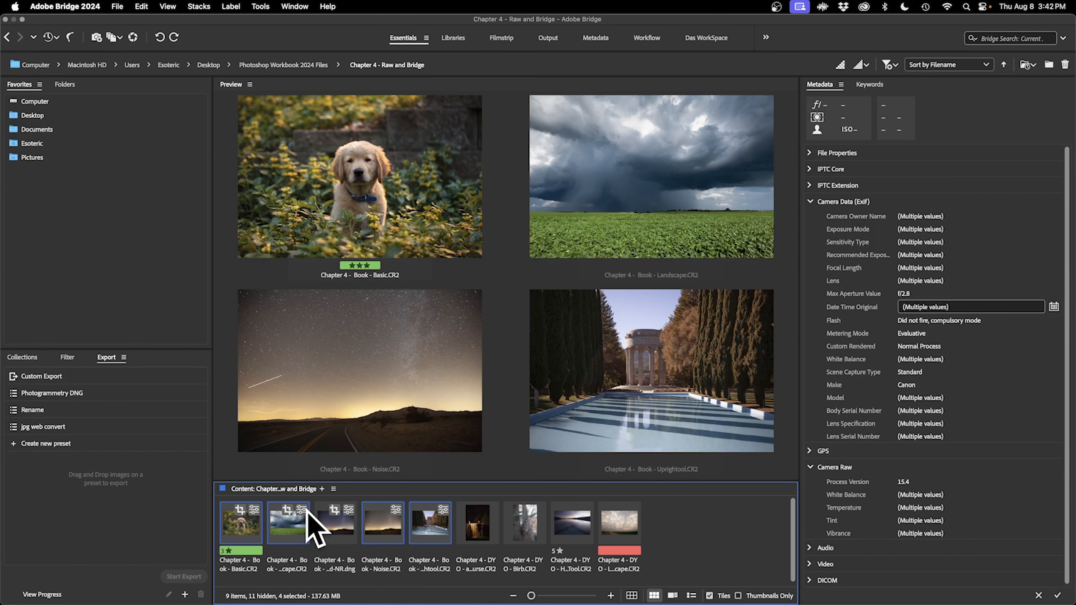
left_click(383, 527, "super")
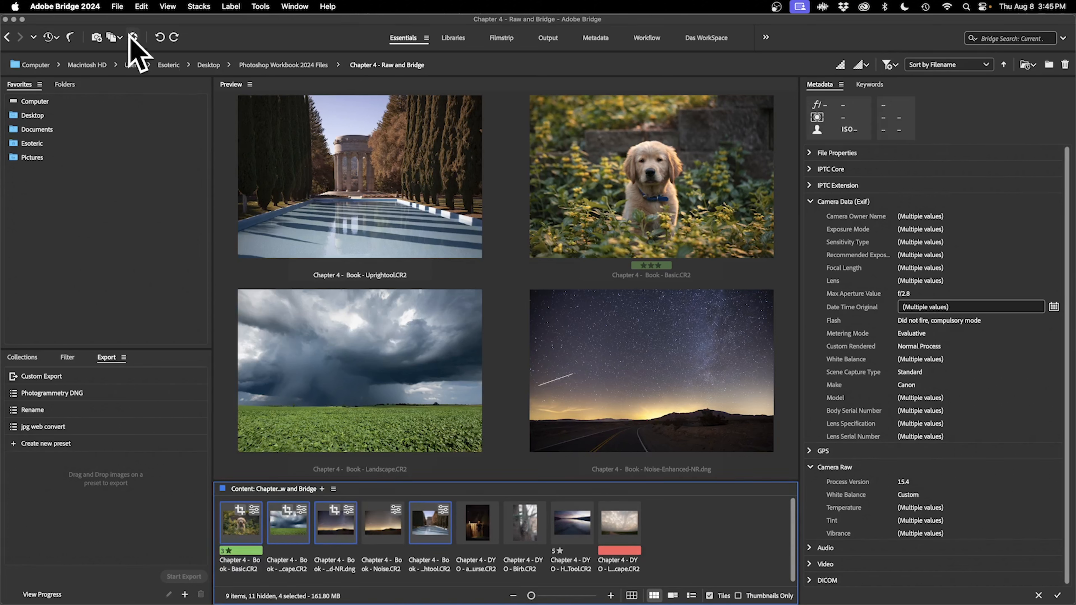
left_click(116, 7)
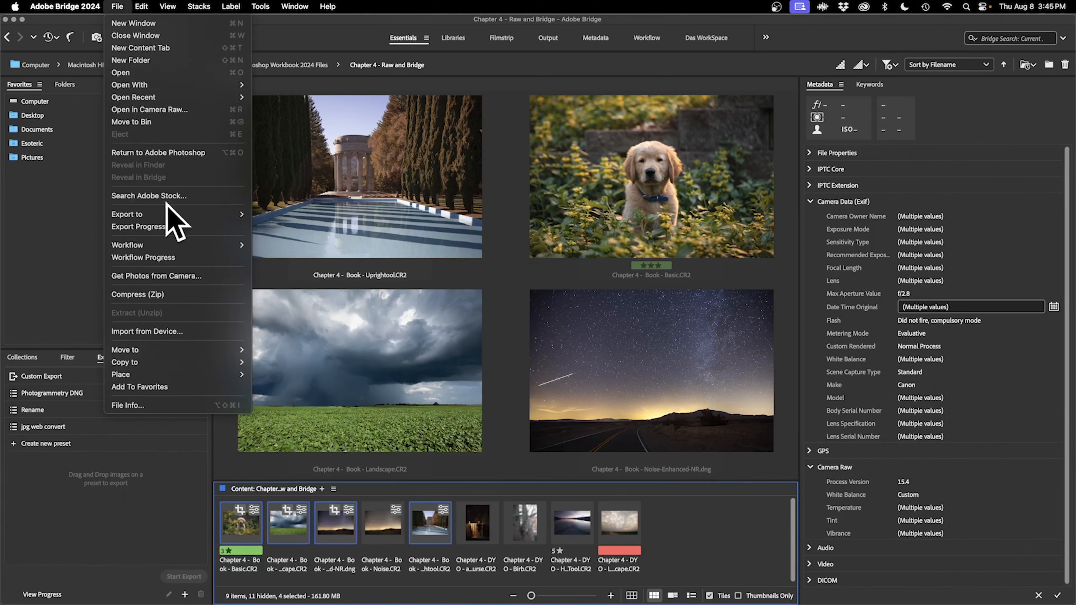
mouse_move(167, 213)
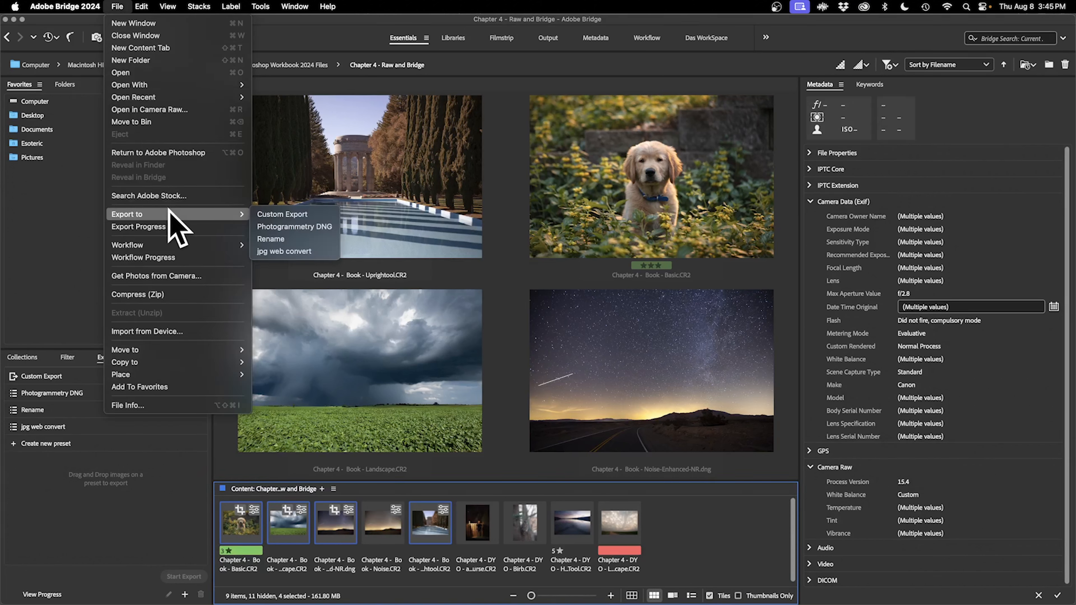
left_click(292, 215)
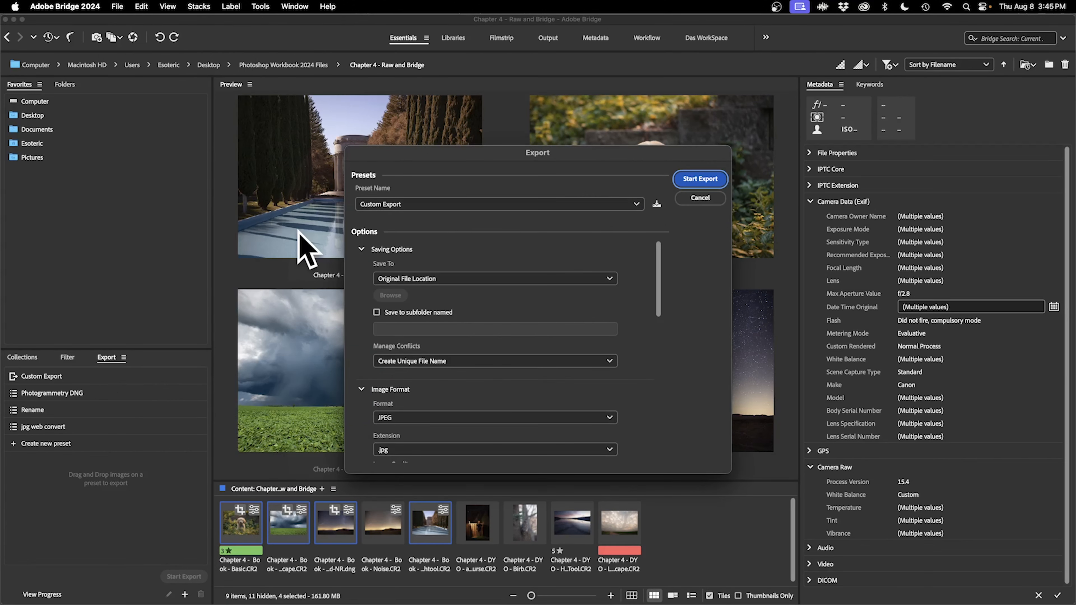
left_click_drag(509, 148, 426, 101)
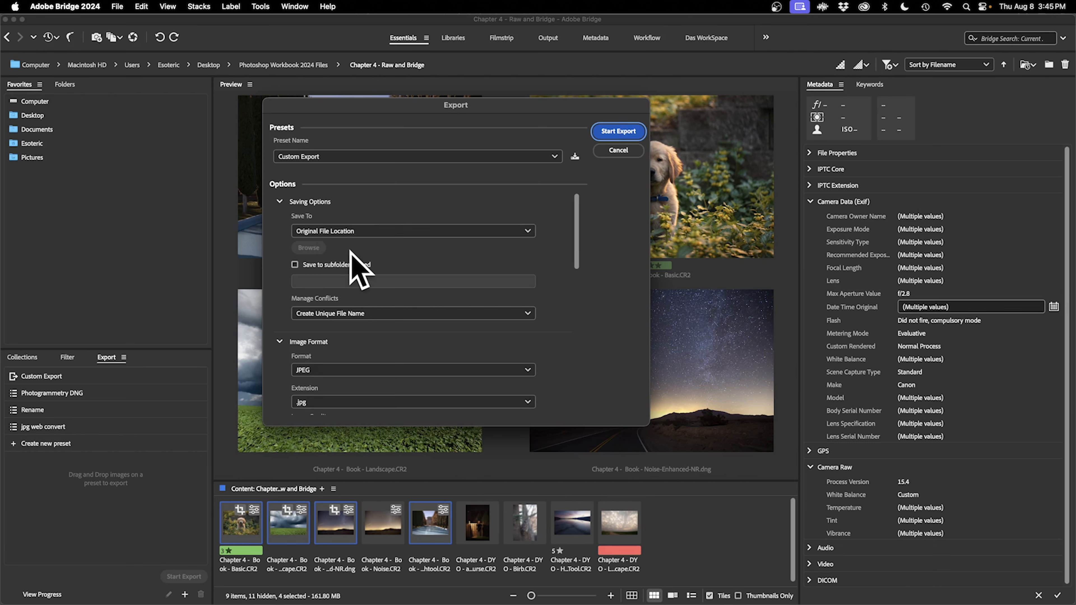
Review the export's save location, subfolder and file conflict options, keeping Original File Location, no subfolder and Create Unique File Name
left_click(375, 228)
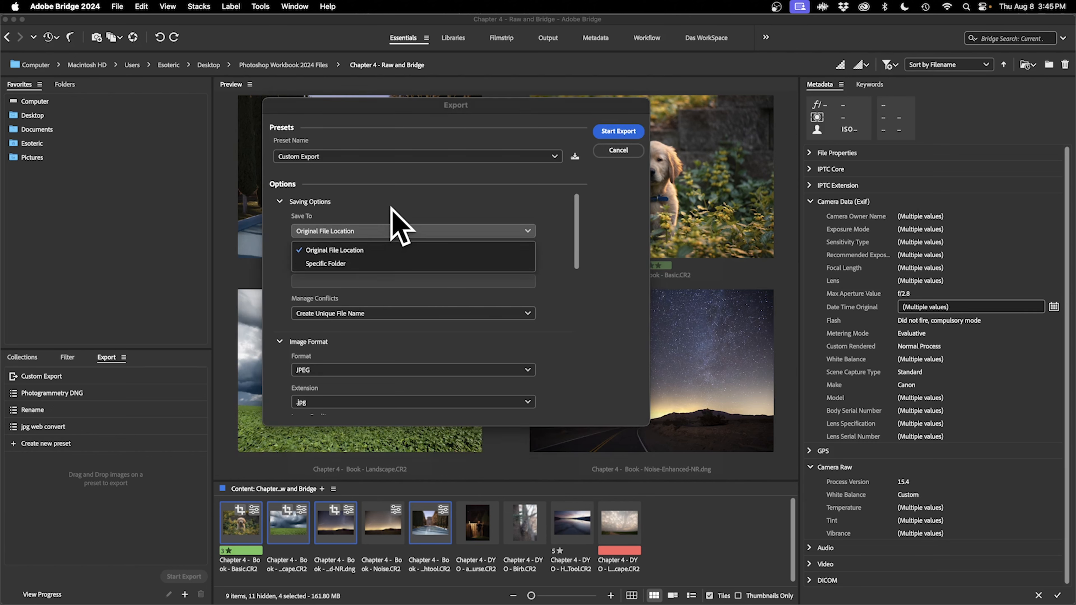
left_click(391, 226)
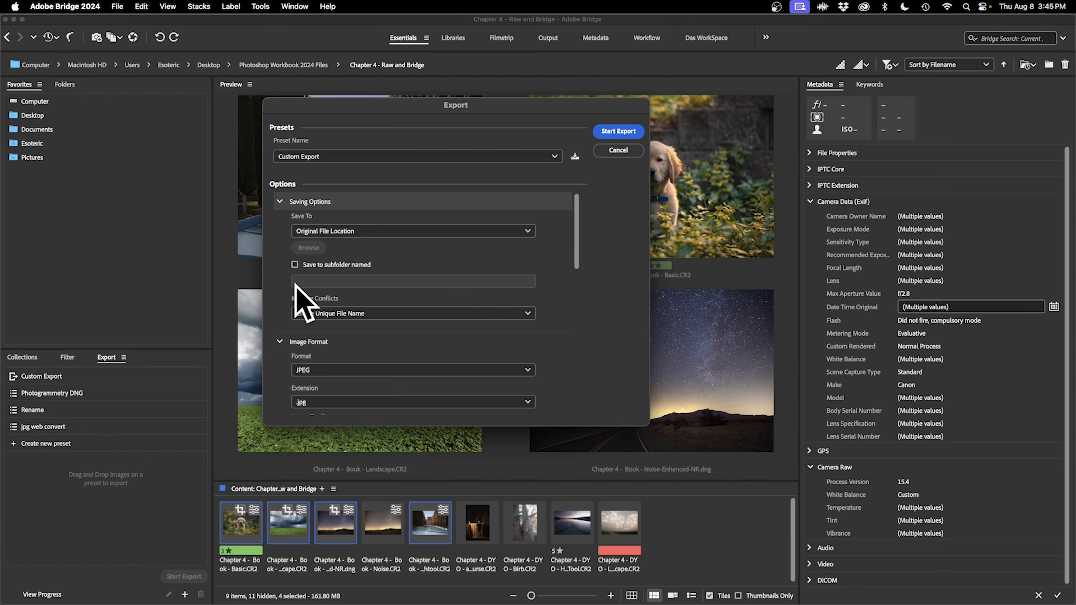
left_click(329, 266)
left_click(345, 283)
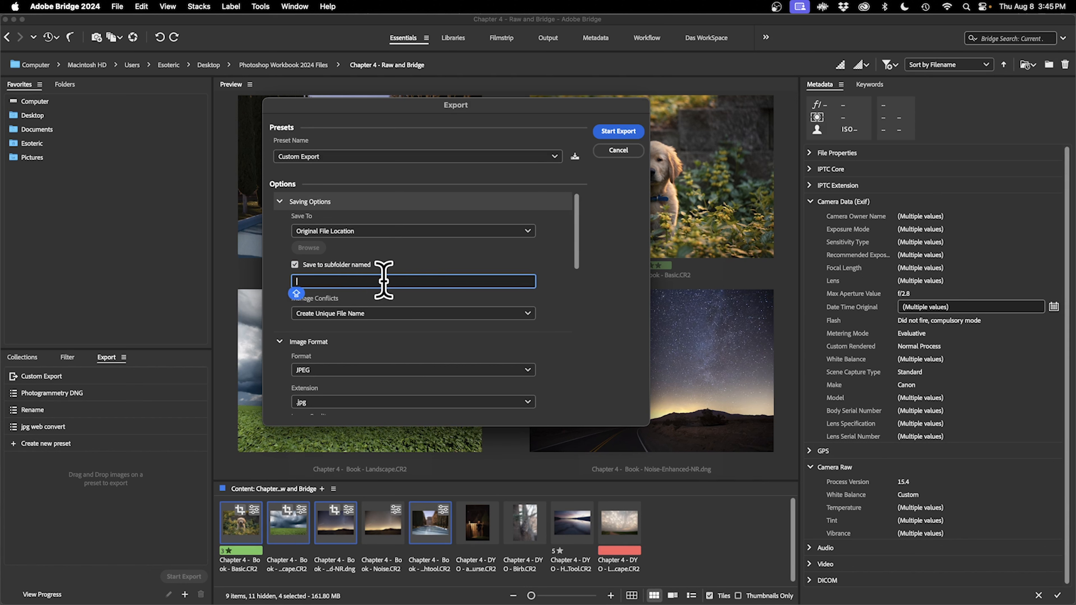
left_click(295, 265)
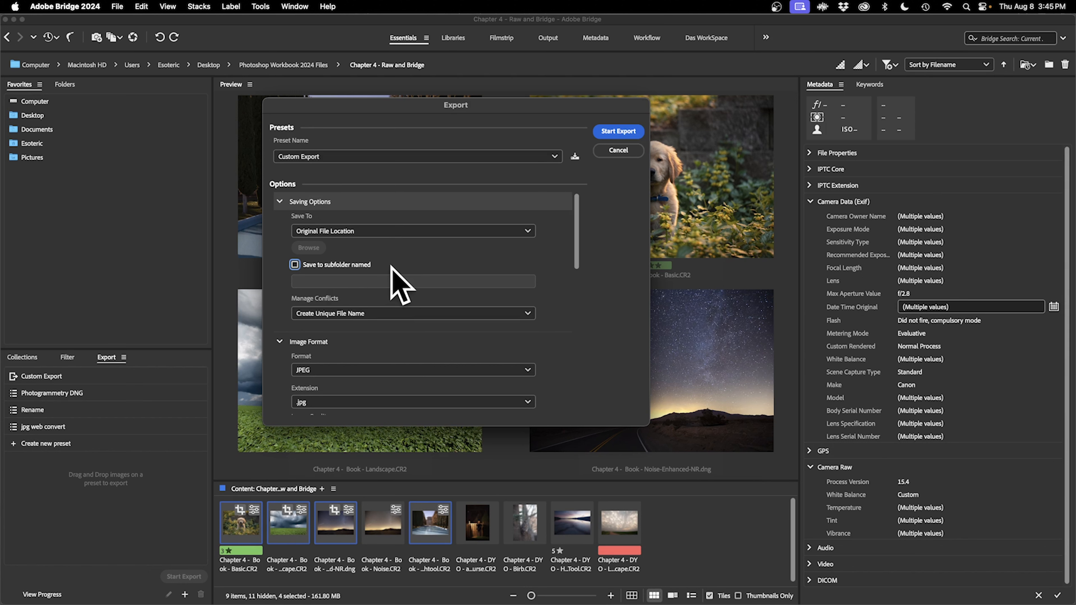
left_click(352, 314)
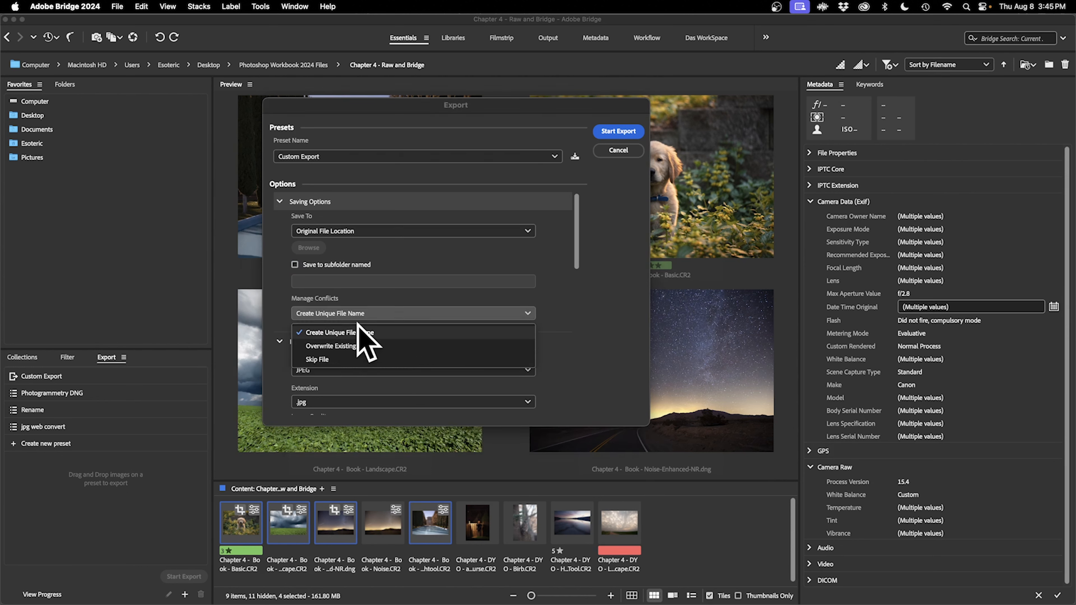
left_click(404, 299)
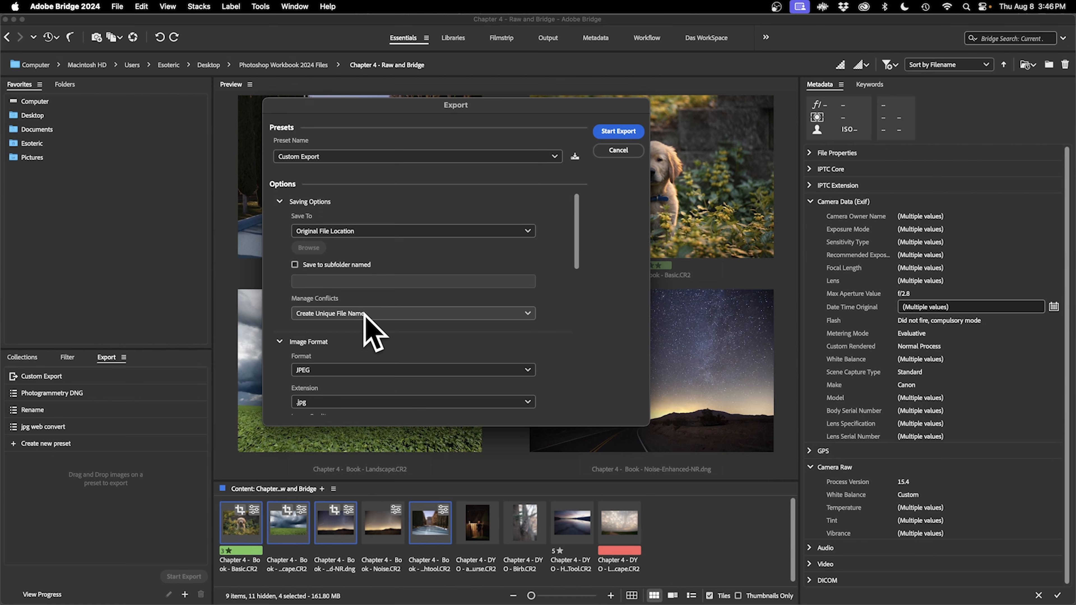
left_click(401, 314)
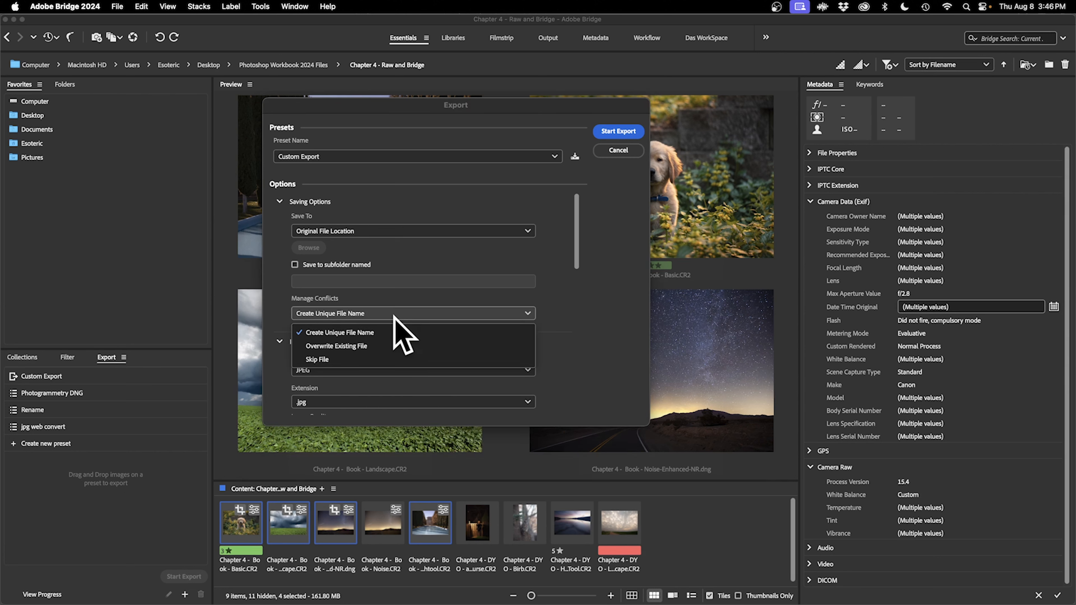
left_click(601, 355)
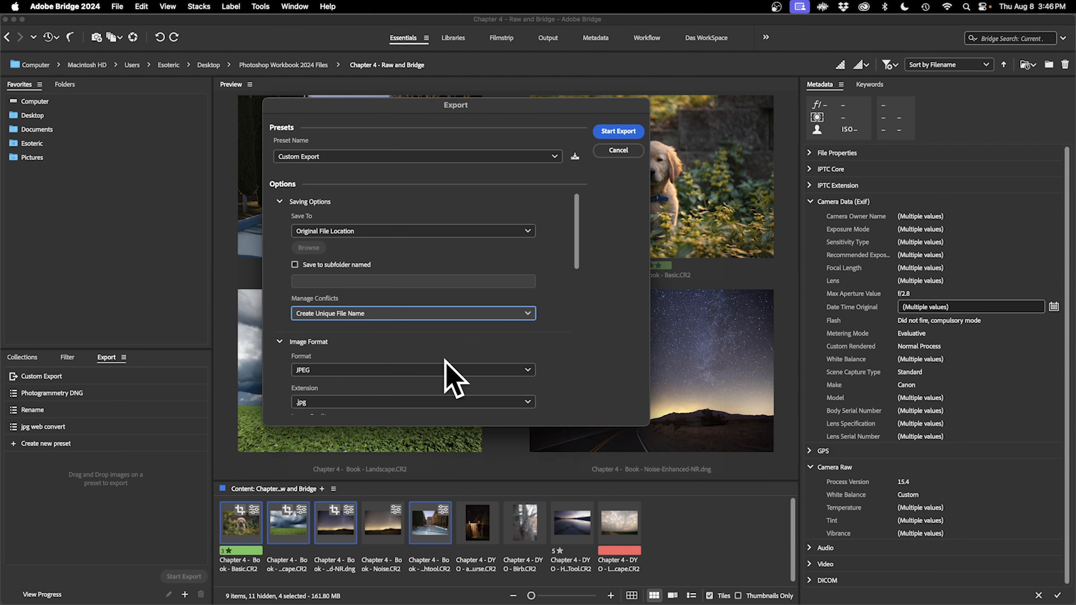
Set the JPEG export's image quality to 12 (Maximum)
scroll(352, 377, "down", 5)
scroll(354, 381, "up", 3)
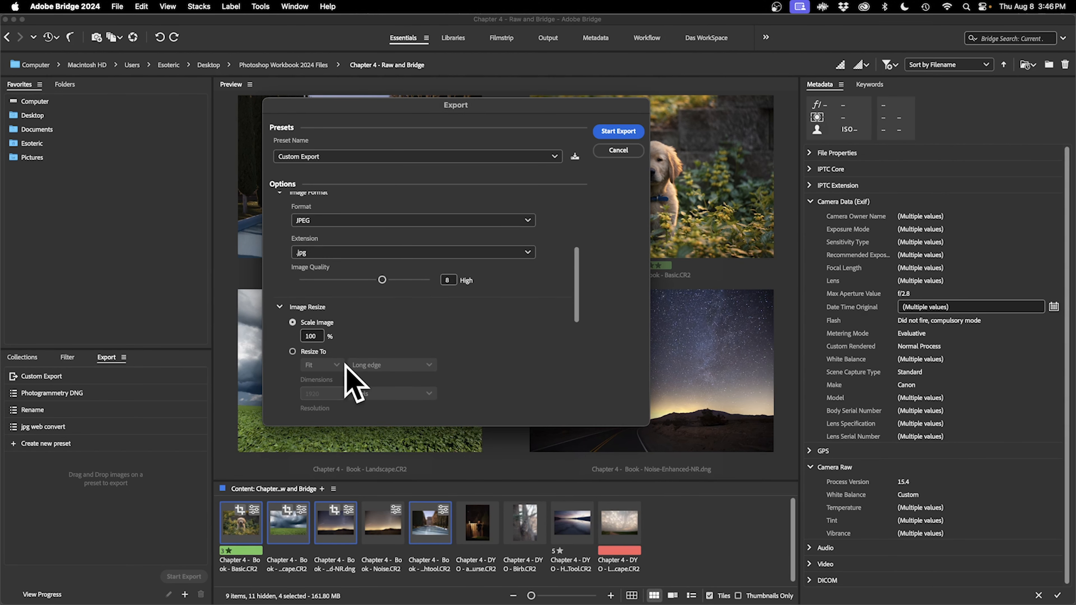
scroll(574, 273, "down", 3)
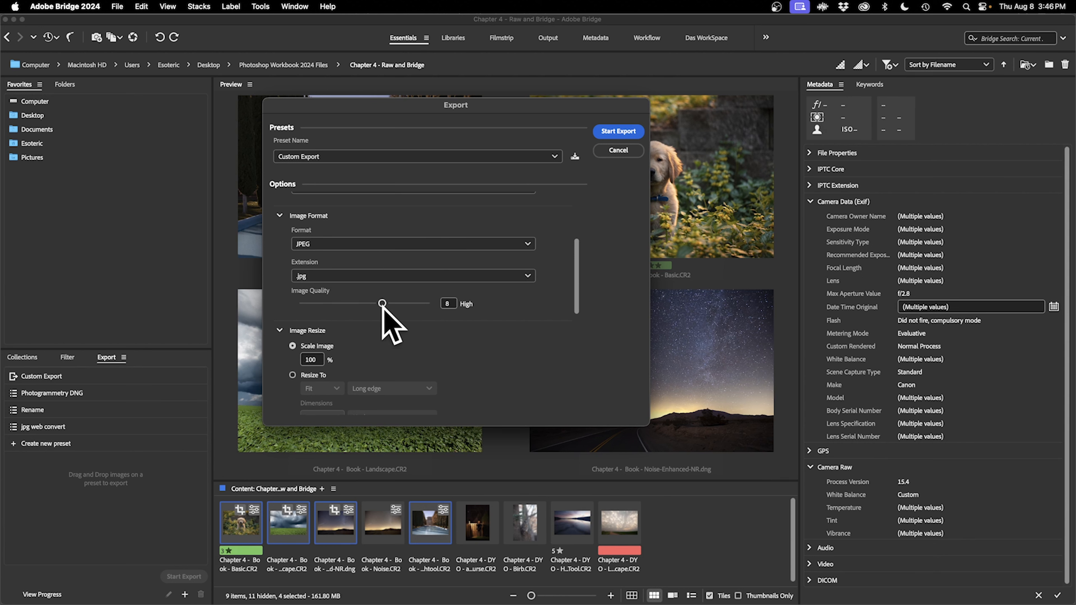
left_click_drag(382, 303, 445, 310)
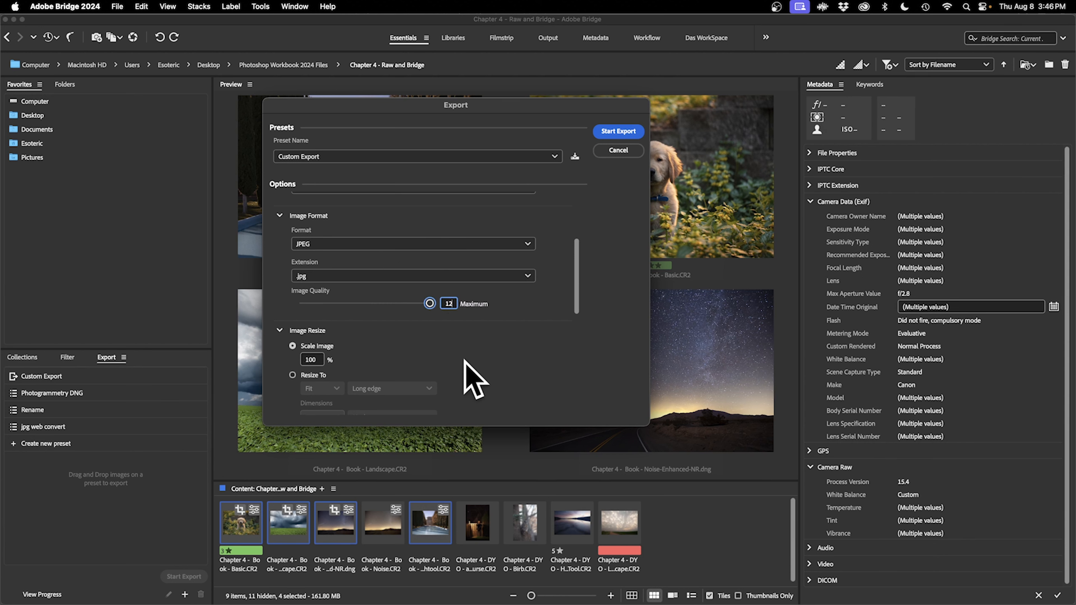
left_click_drag(430, 304, 491, 336)
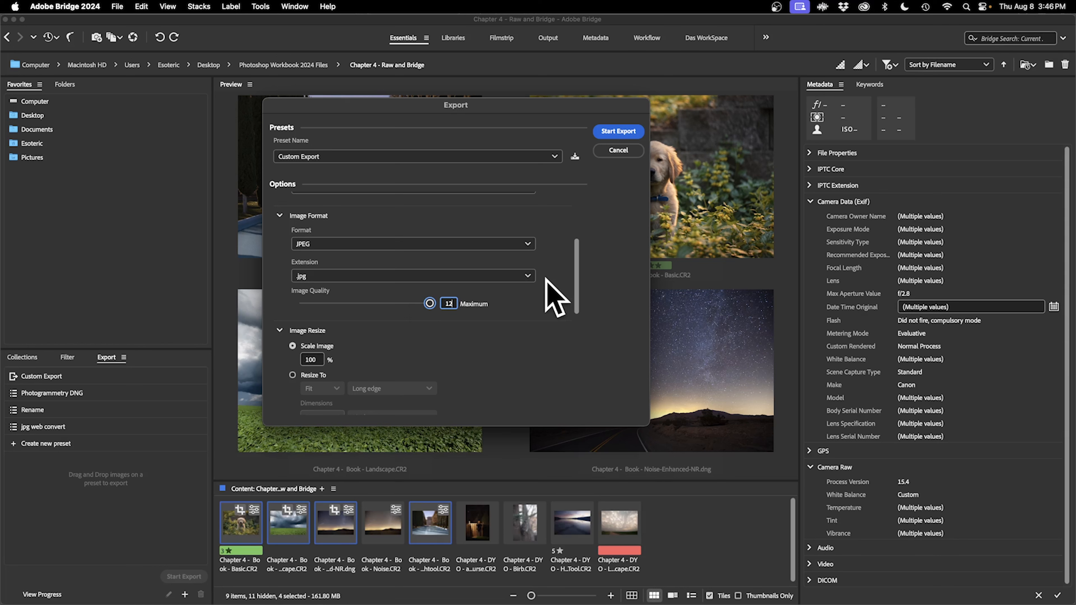
scroll(579, 258, "down", 1)
left_click_drag(579, 257, 576, 284)
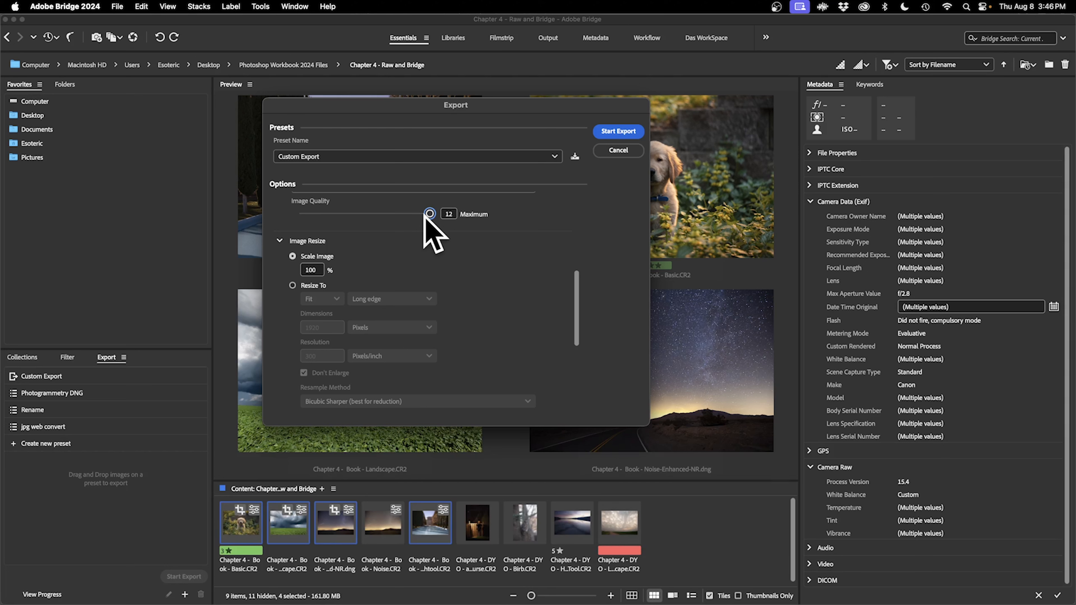
left_click_drag(430, 213, 477, 237)
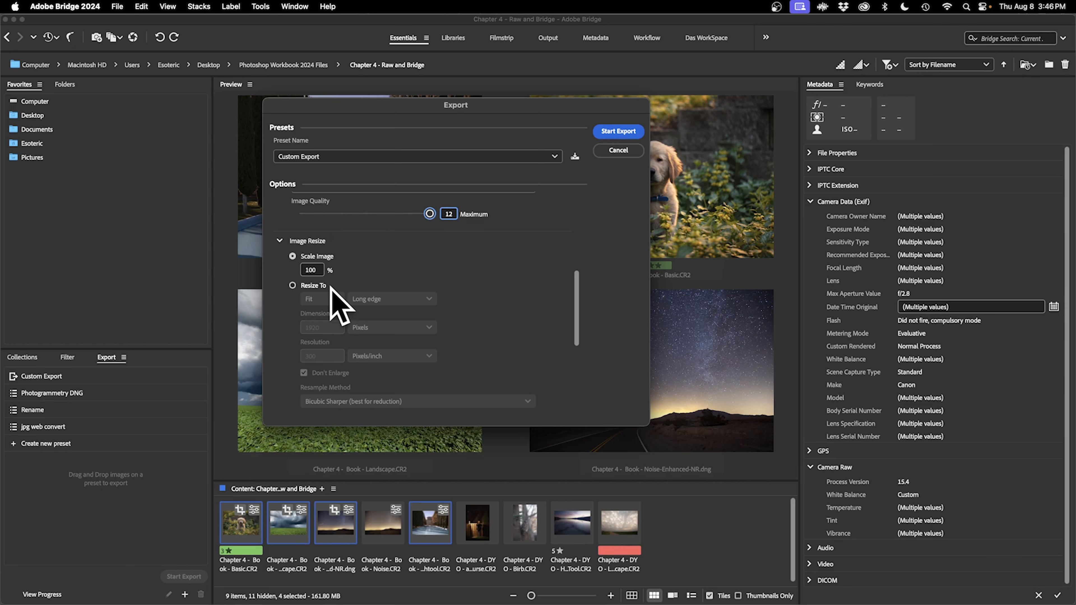
Set the export to resize images to fit a 900-pixel long edge at 72 pixels/inch, keeping Don't Enlarge on
left_click(315, 285)
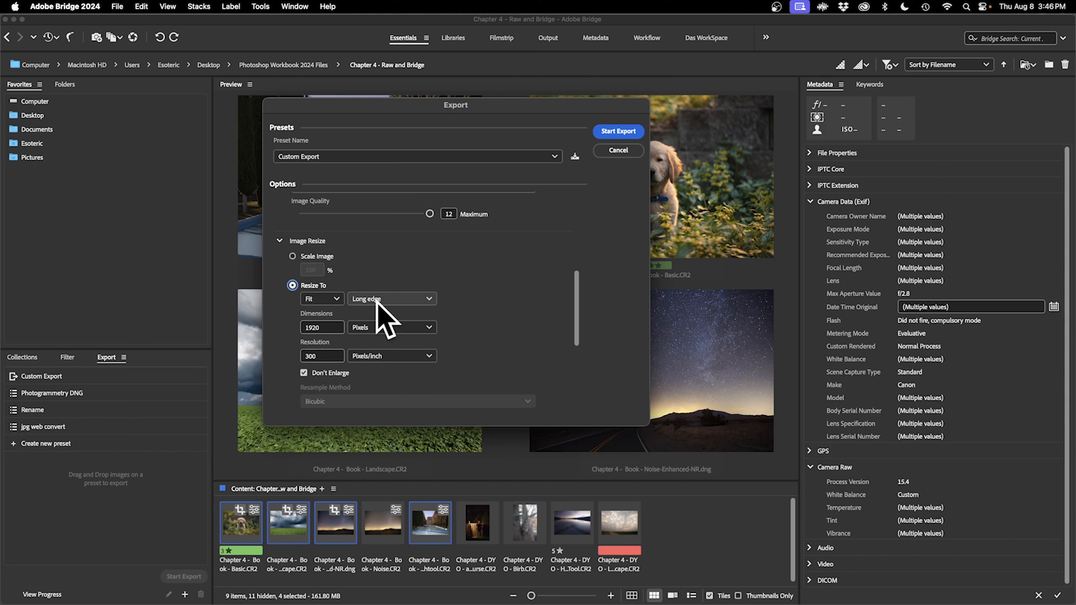
left_click(317, 298)
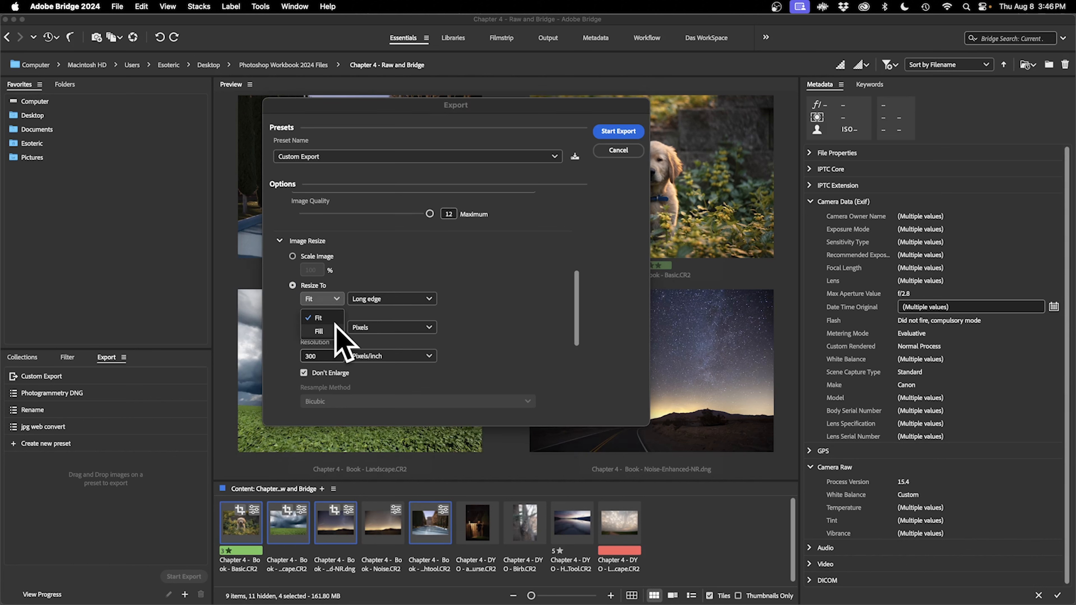
left_click(392, 298)
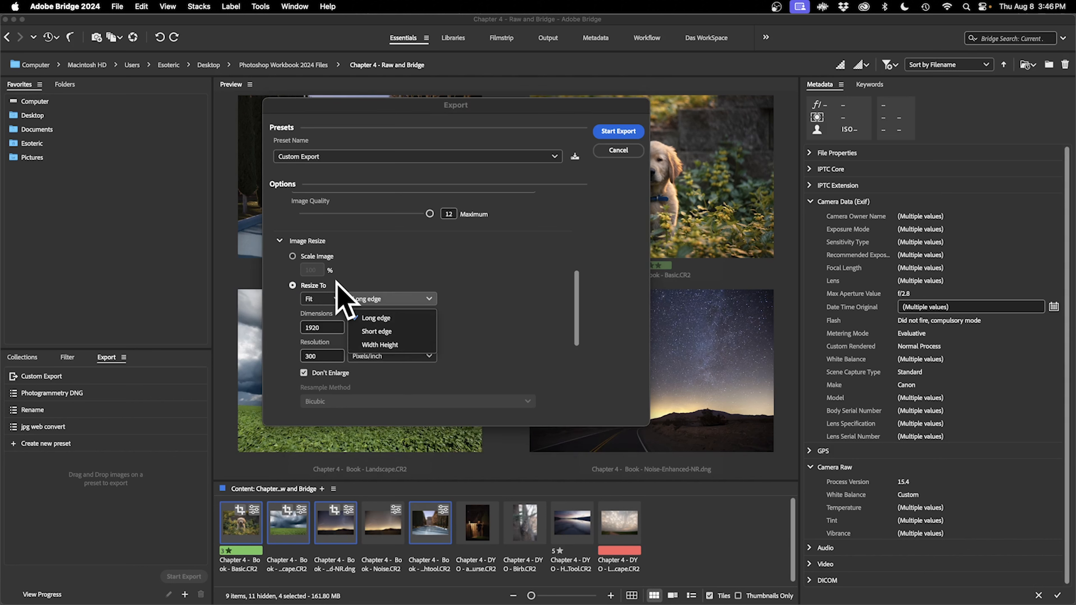
left_click(338, 312)
left_click(327, 326)
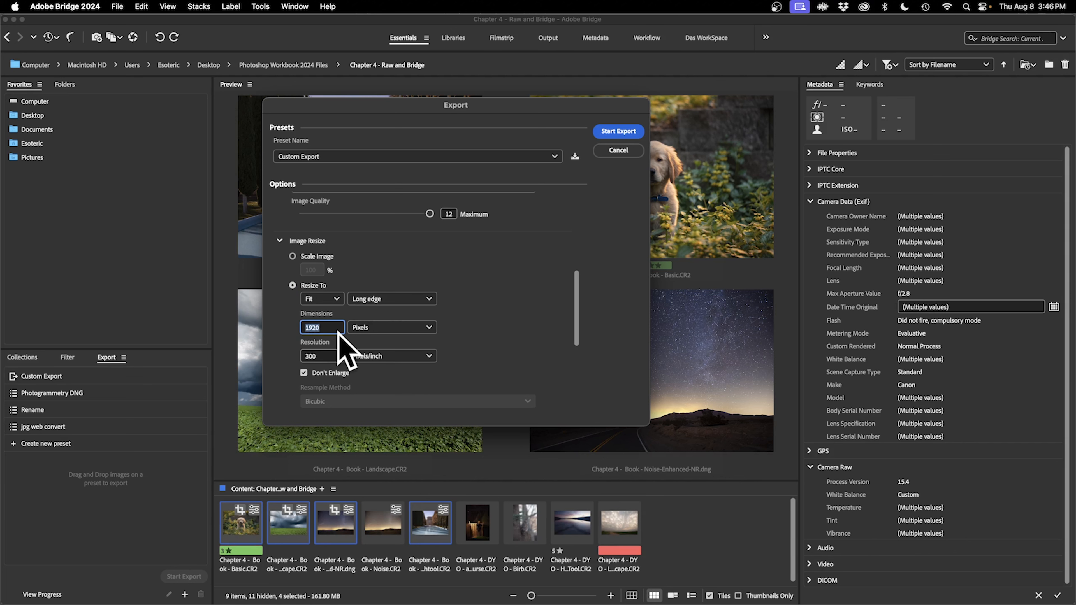
type("9")
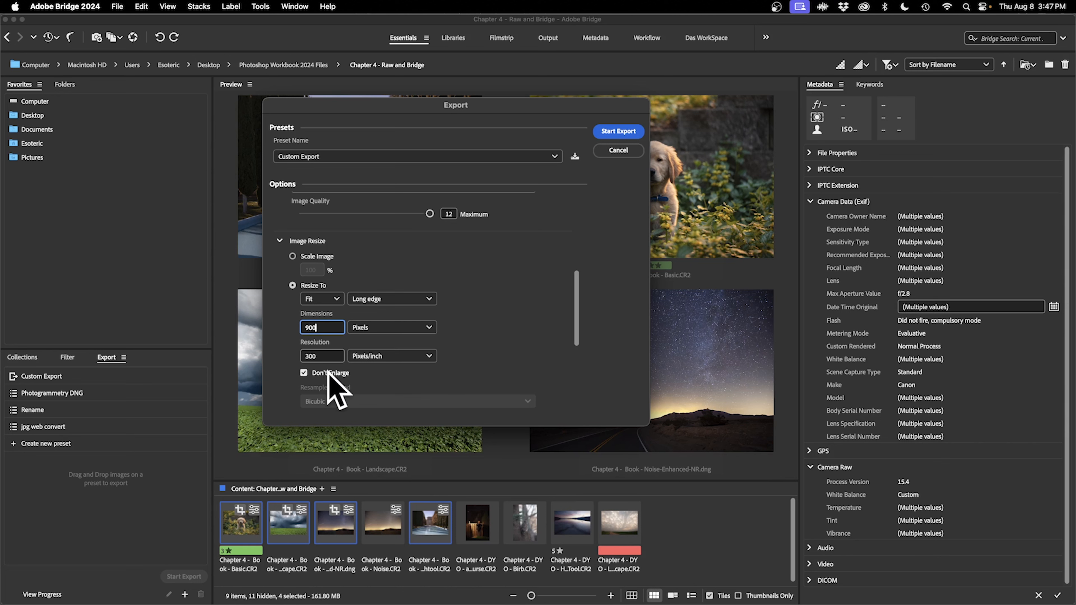
double_click(320, 355)
type("72")
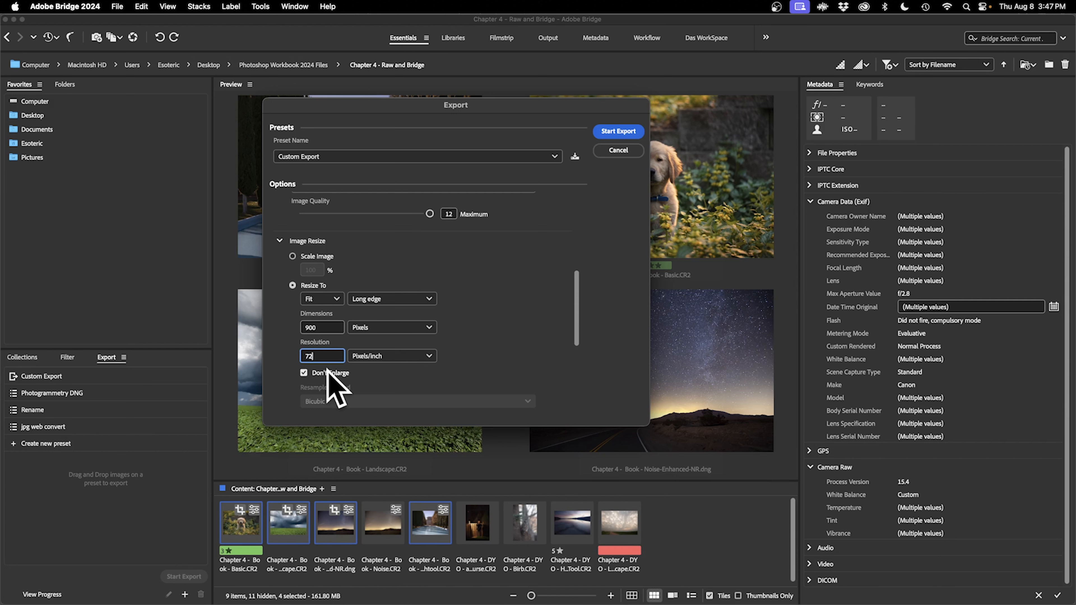
left_click(339, 373)
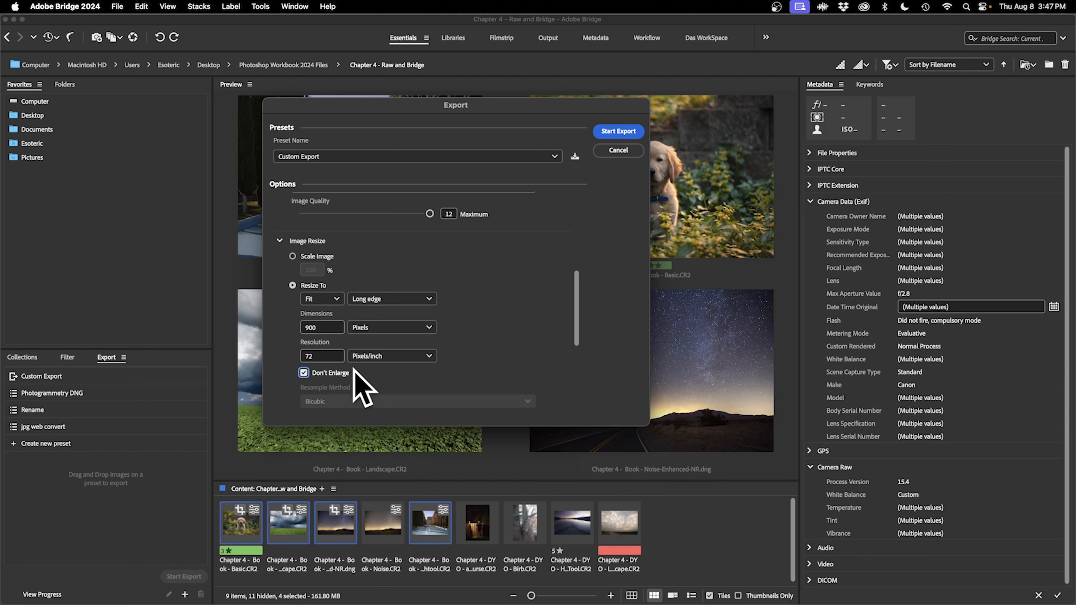
Turn on Remove Location Info and limit the included original metadata to Copyright And Contact Info Only
scroll(305, 366, "down", 2)
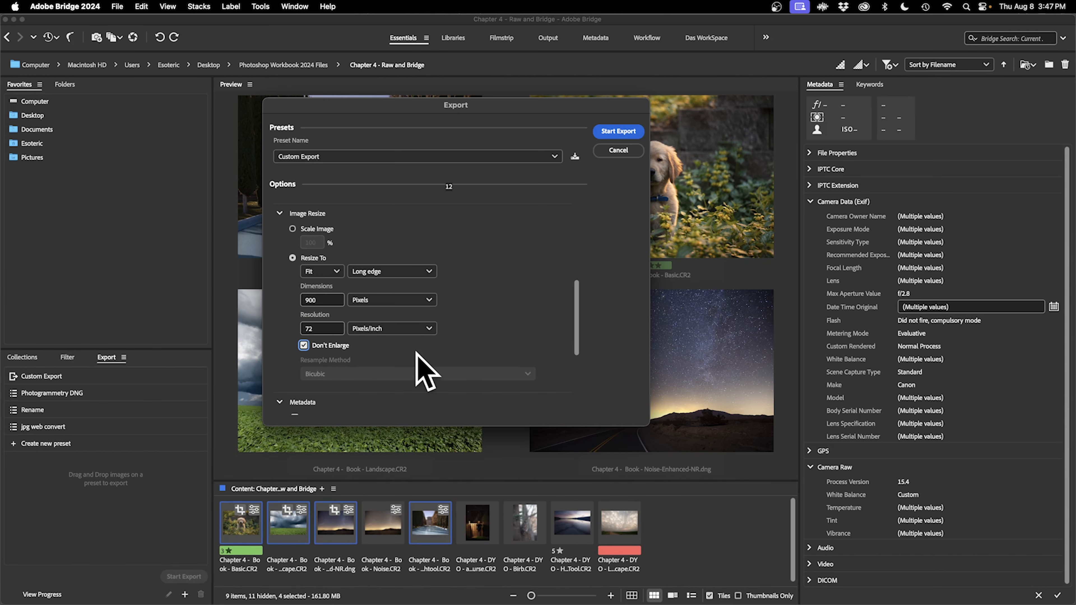
scroll(441, 356, "down", 3)
scroll(441, 356, "down", 2)
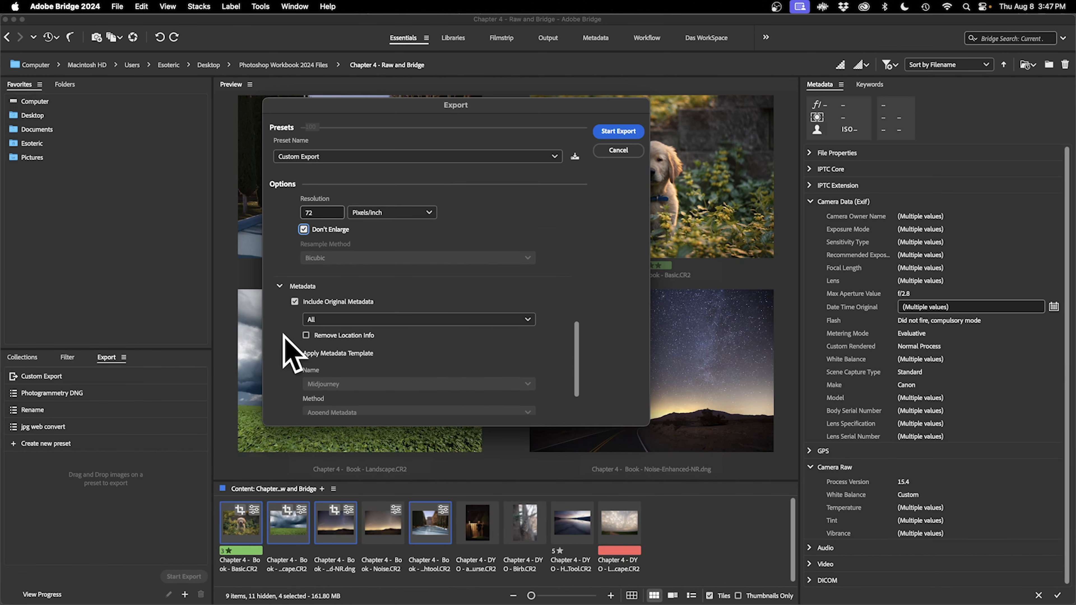
left_click(364, 336)
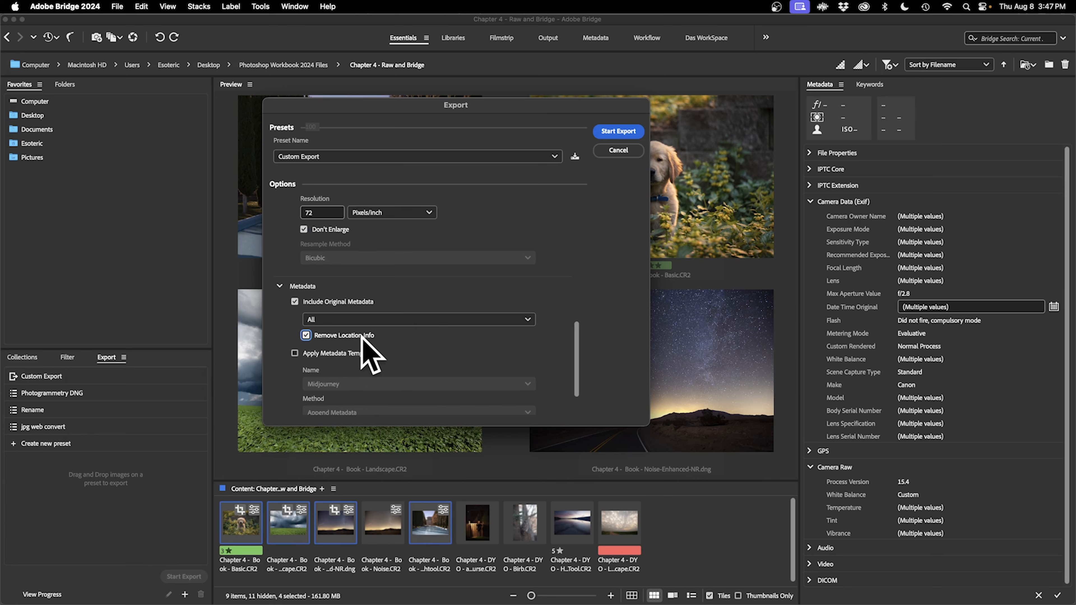
scroll(576, 380, "down", 3)
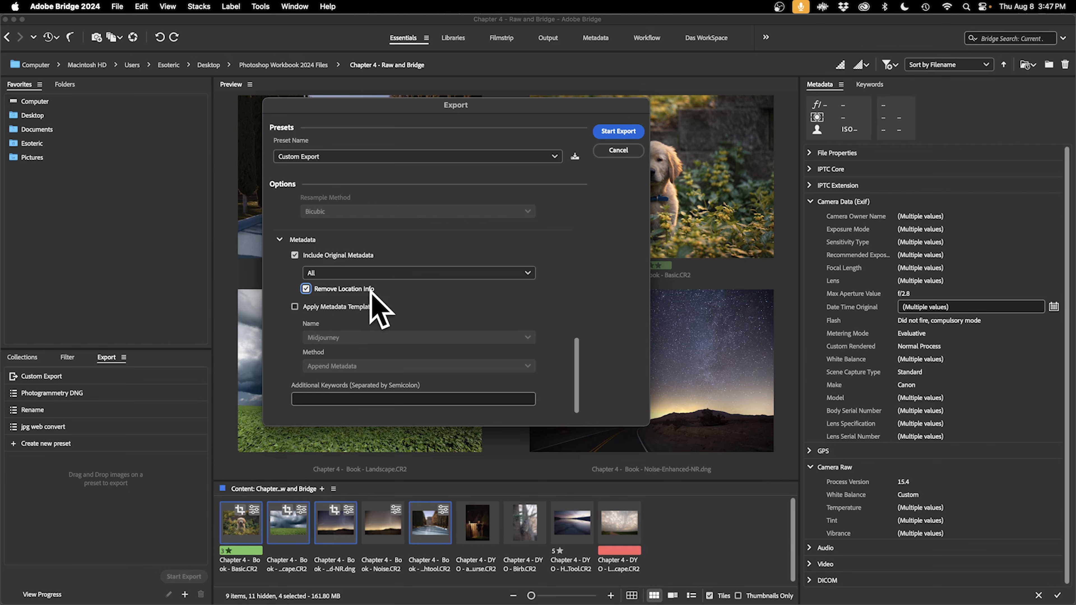
left_click(375, 273)
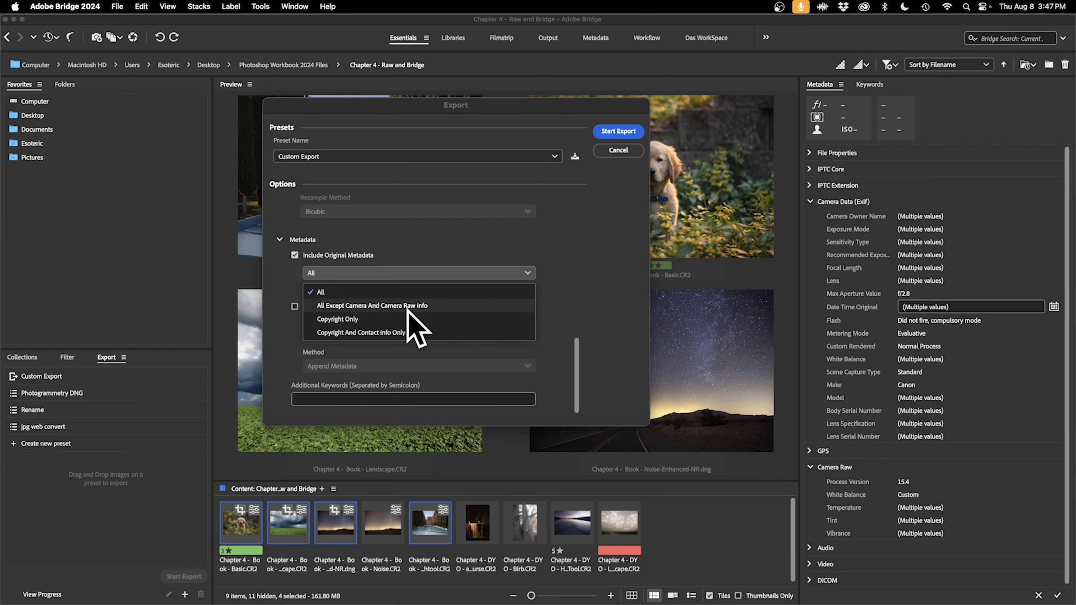
left_click(412, 333)
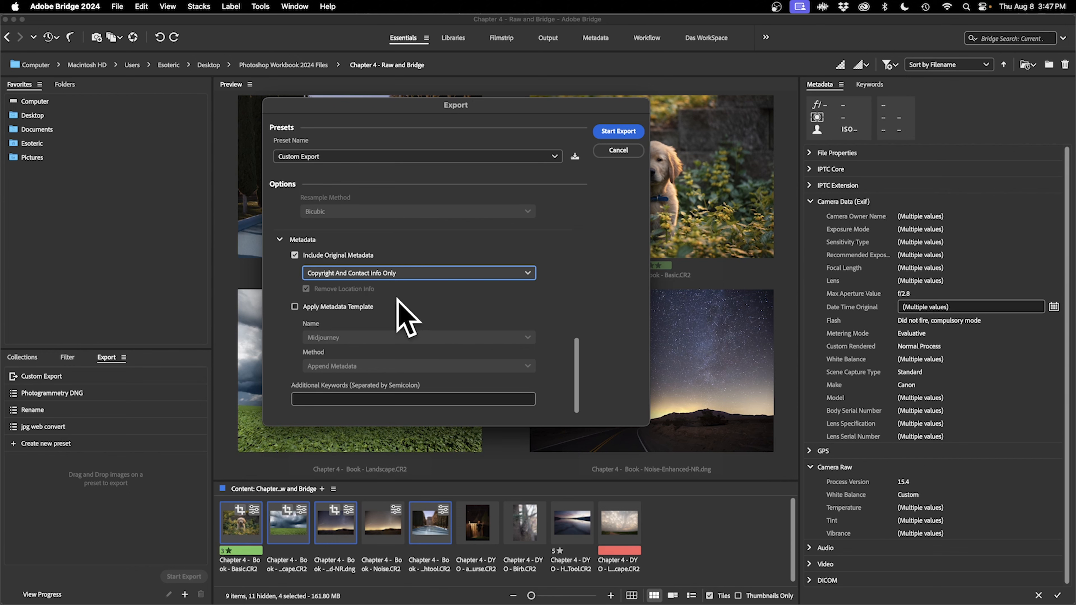
left_click(356, 273)
left_click(492, 244)
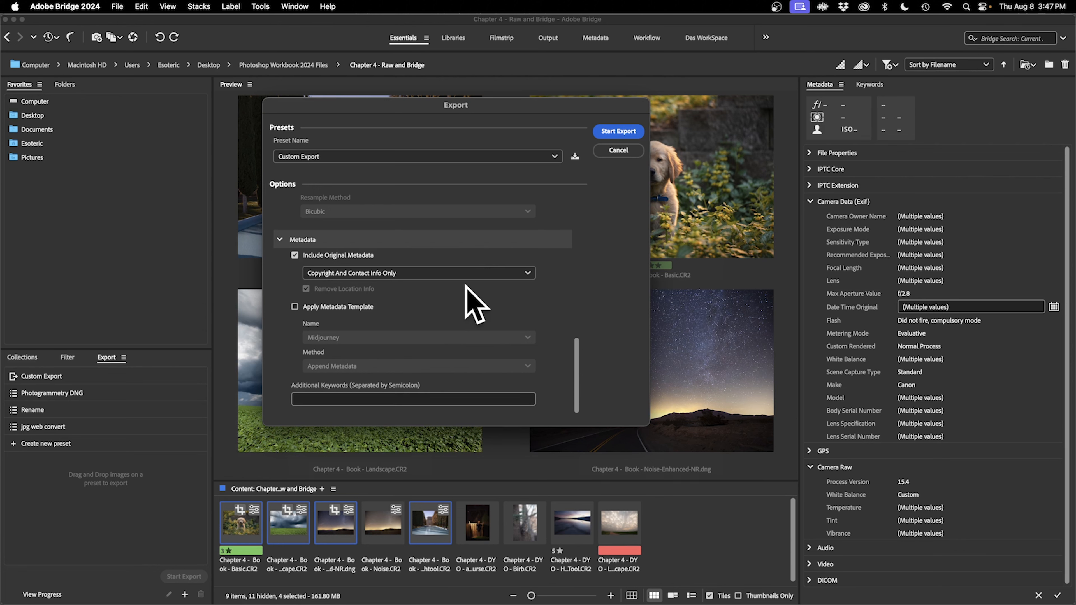
Start the export of the four selected photos and close the export progress window
left_click(616, 132)
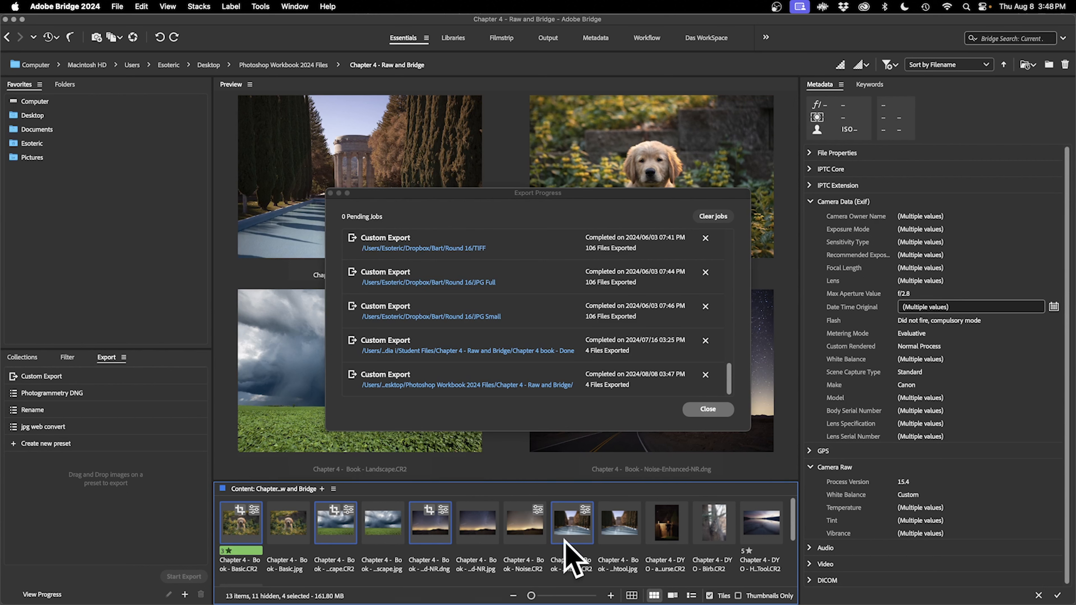
left_click(708, 409)
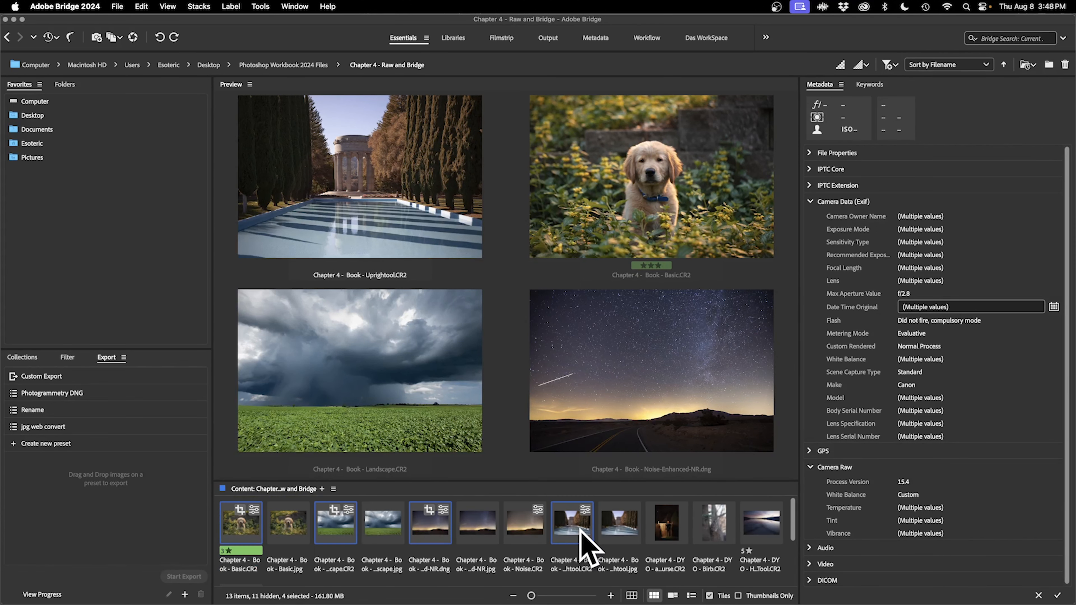
Shrink the content thumbnails slightly and create a new folder named Chapter 4 - Done alongside the photos
left_click(532, 596)
left_click_drag(532, 596, 530, 596)
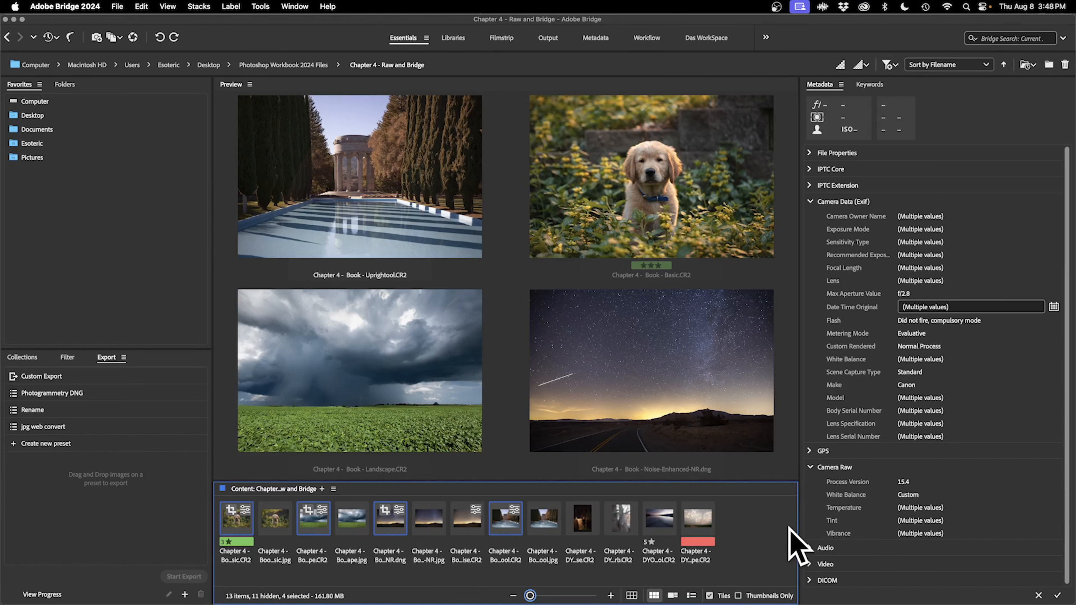
right_click(765, 529)
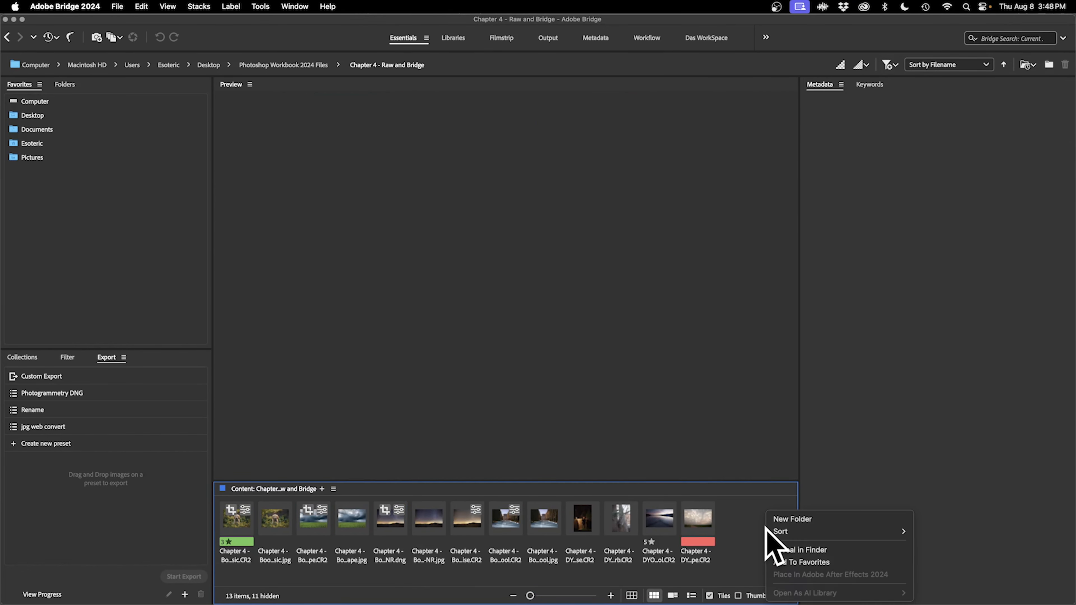
left_click(780, 518)
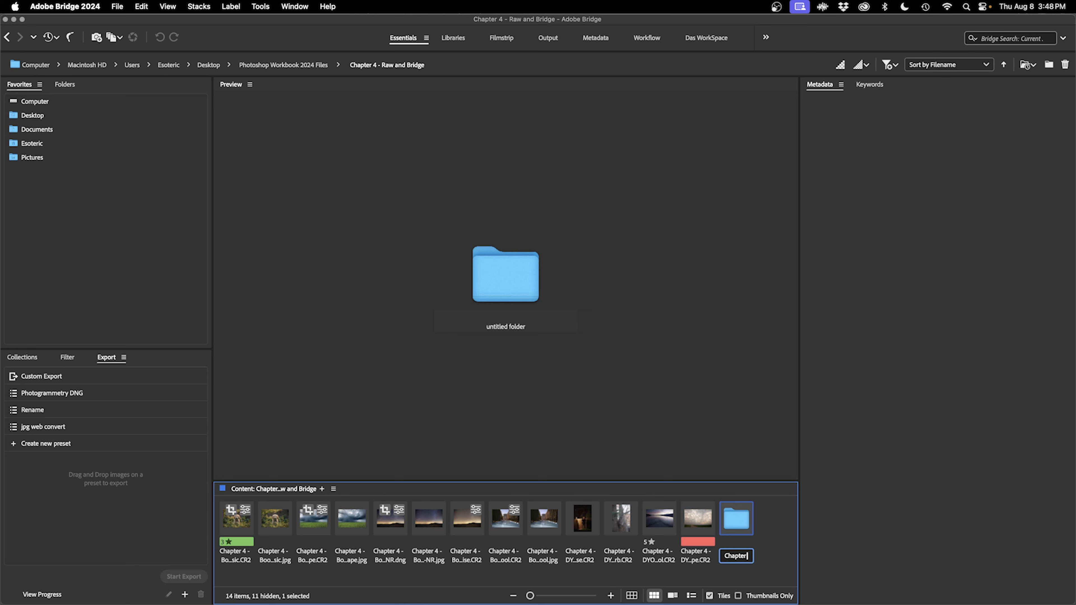
type("Chapter 4 - Done")
key("Return")
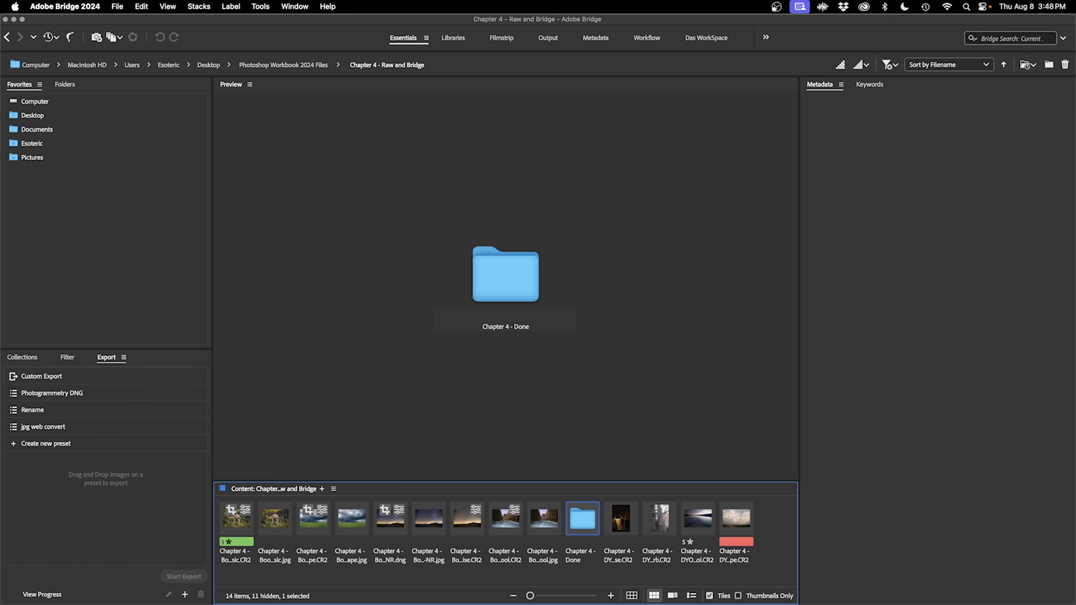
Examine the files in the desktop's Photoshop Workbook 2024 Files > Chapter 4 - Raw and Bridge folder in an enlarged Finder window, and return to Bridge
mouse_move(263, 598)
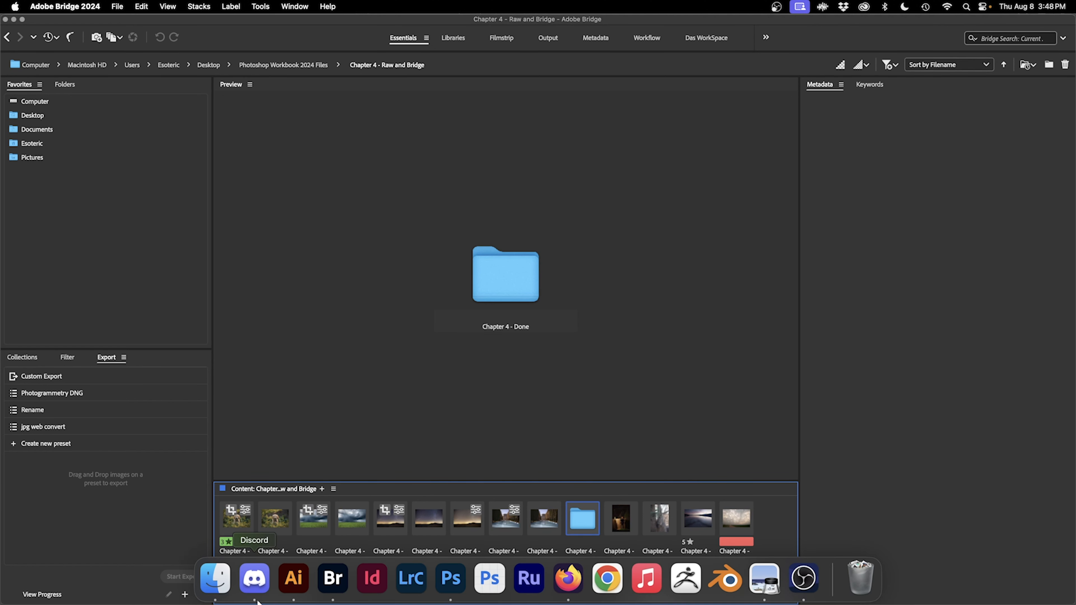
left_click(212, 585)
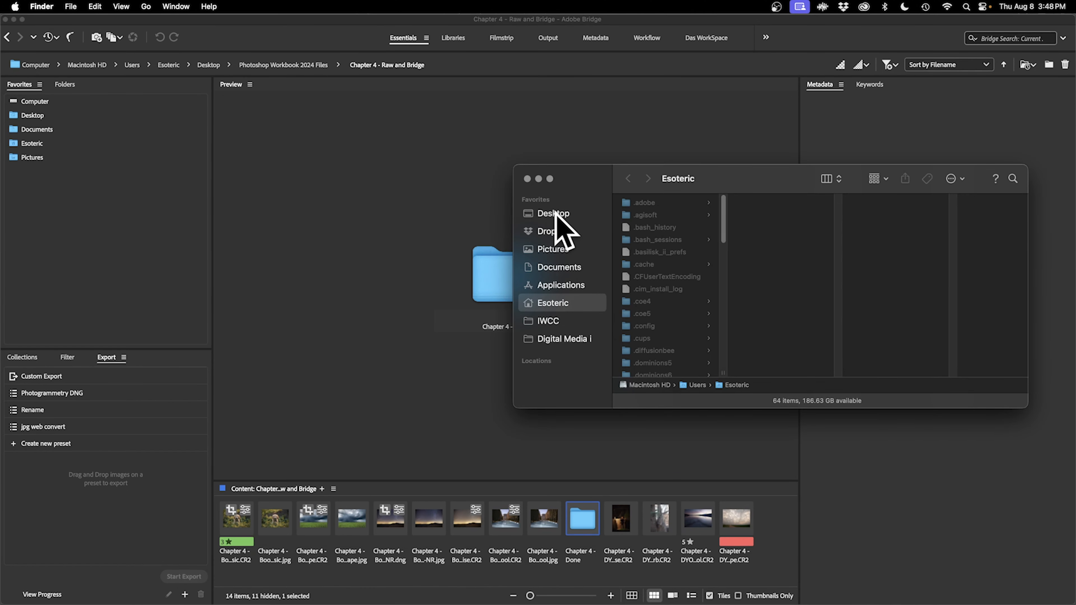
left_click(550, 213)
left_click(674, 264)
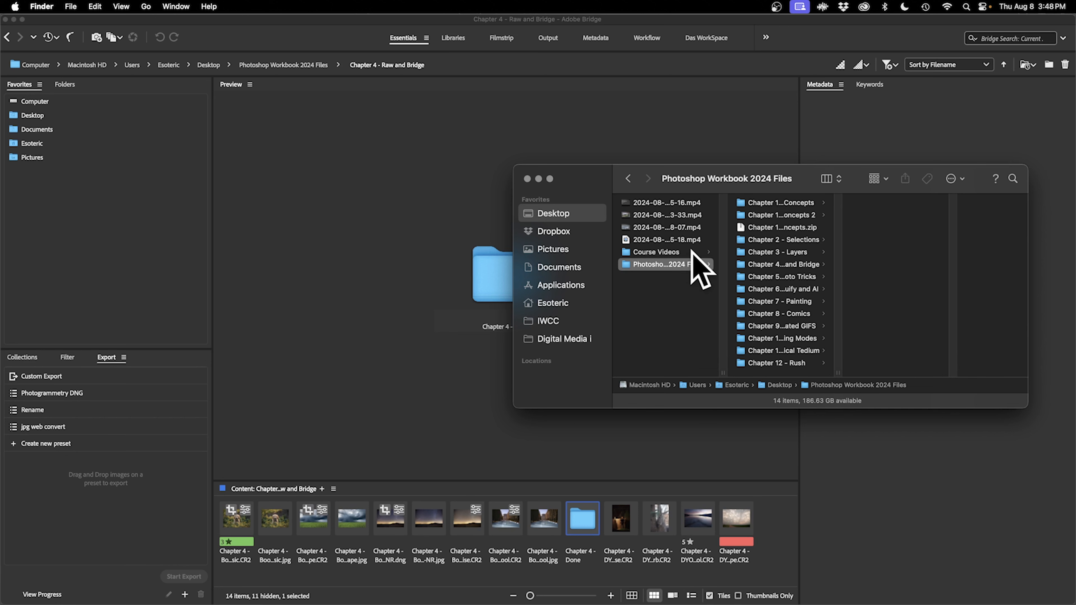
left_click(779, 265)
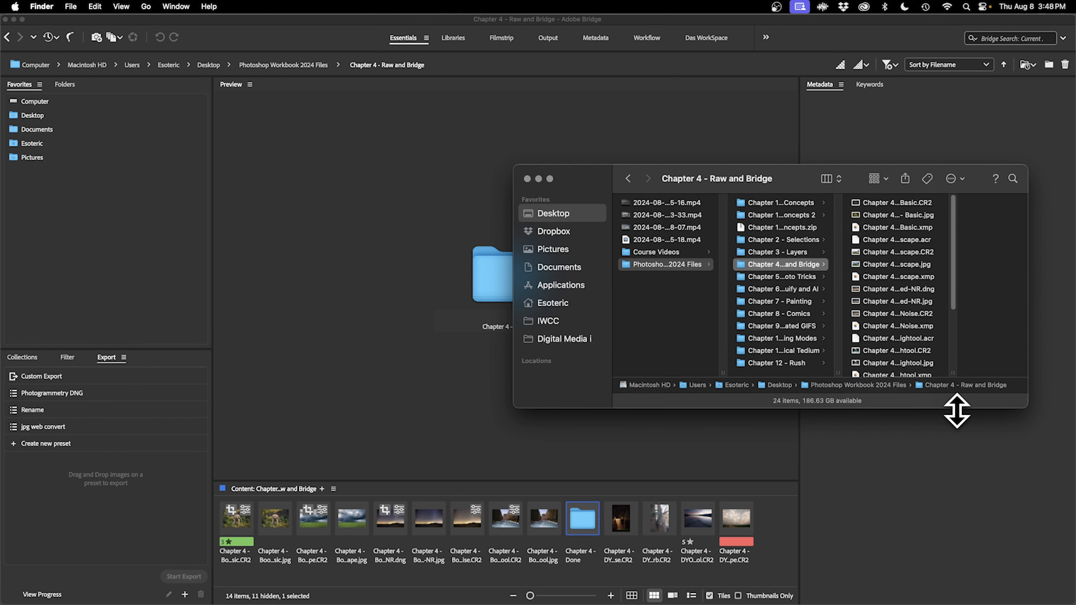
left_click_drag(956, 407, 957, 599)
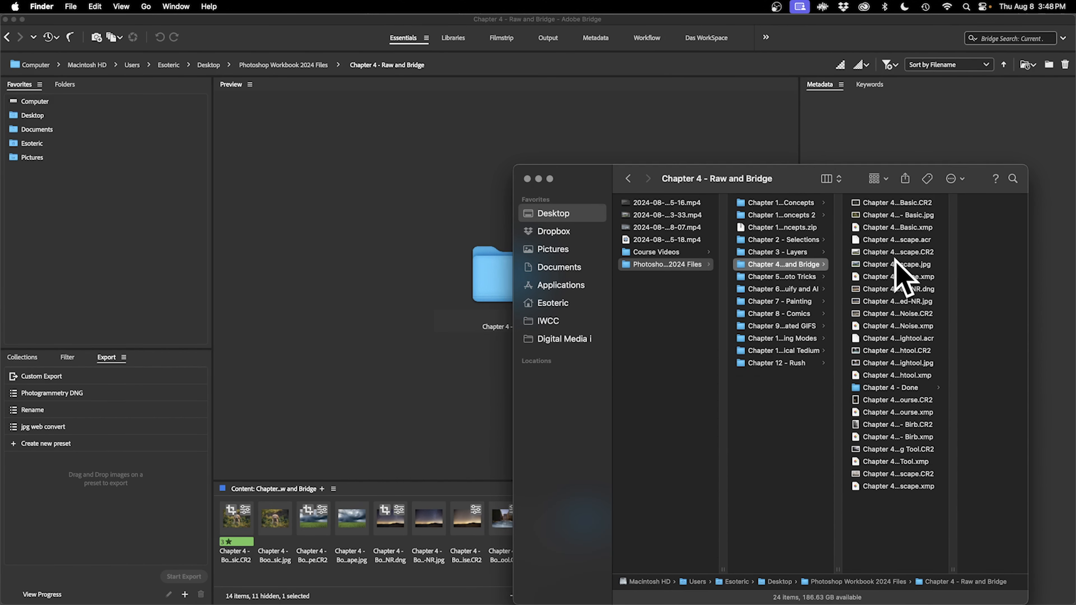
mouse_move(777, 178)
left_mouse_down()
mouse_move(893, 148)
mouse_move(784, 160)
left_mouse_up()
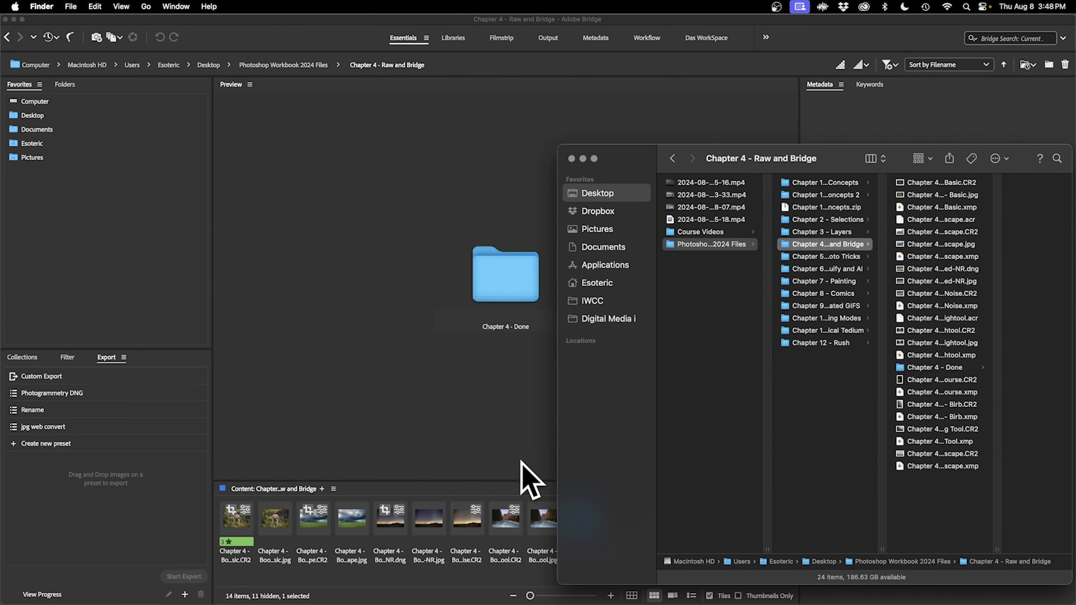
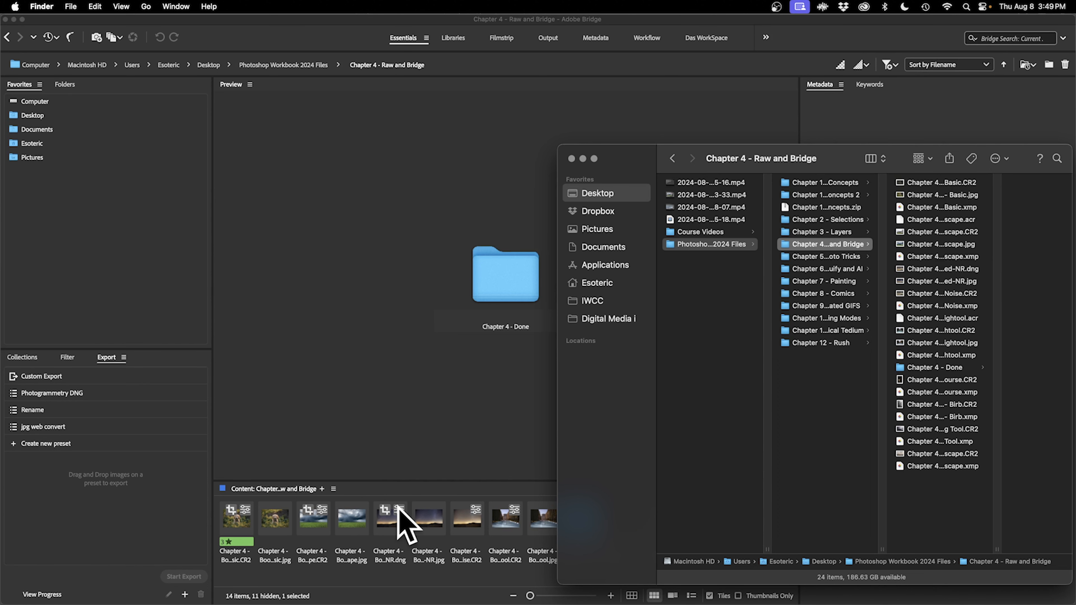
left_click(487, 427)
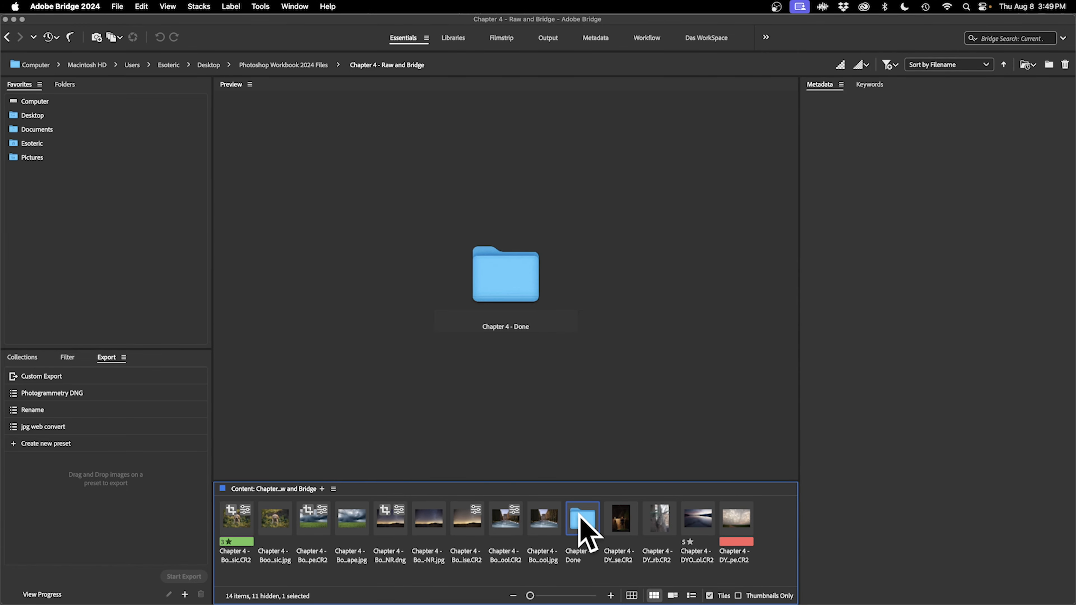
key("ctrl+Up")
left_click(956, 403)
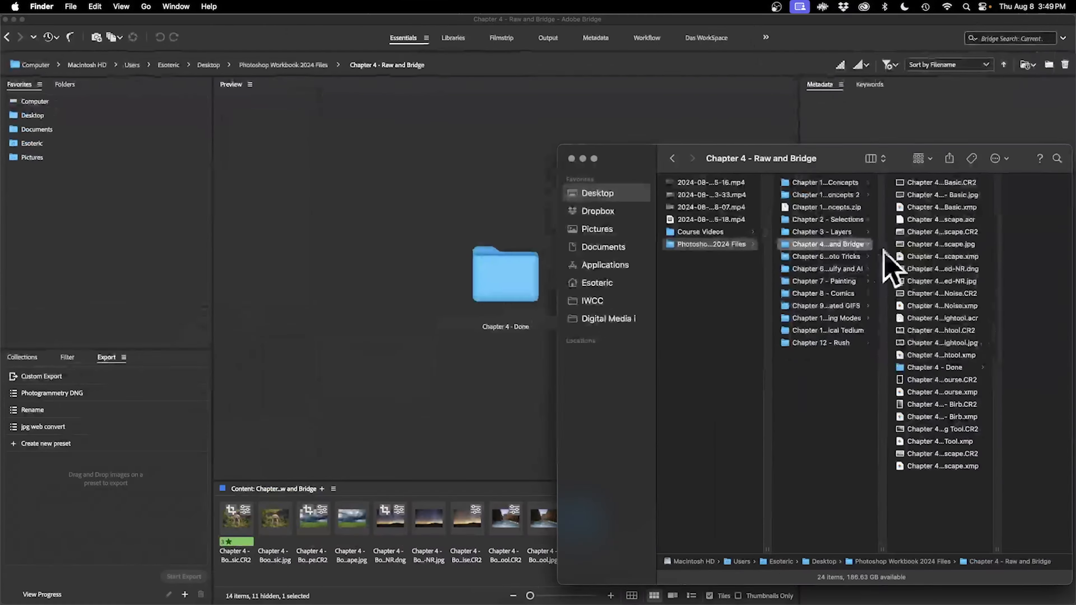
left_click(373, 436)
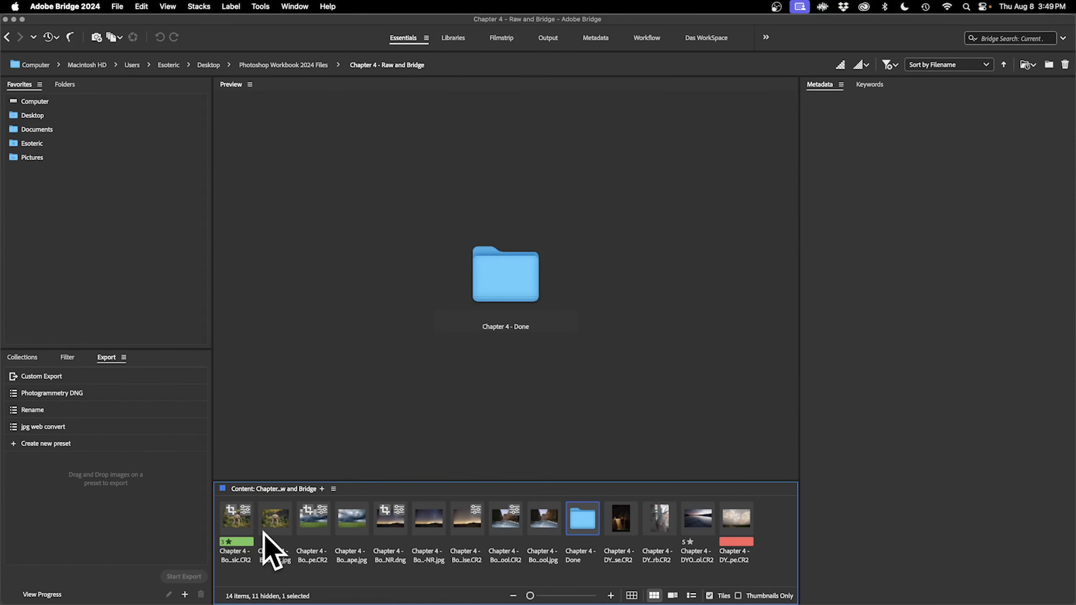
Move the Book photos from Basic.CR2 through Uprightool.jpg, except Noise.CR2, into the Chapter 4 - Done folder and open that folder
left_click(234, 527)
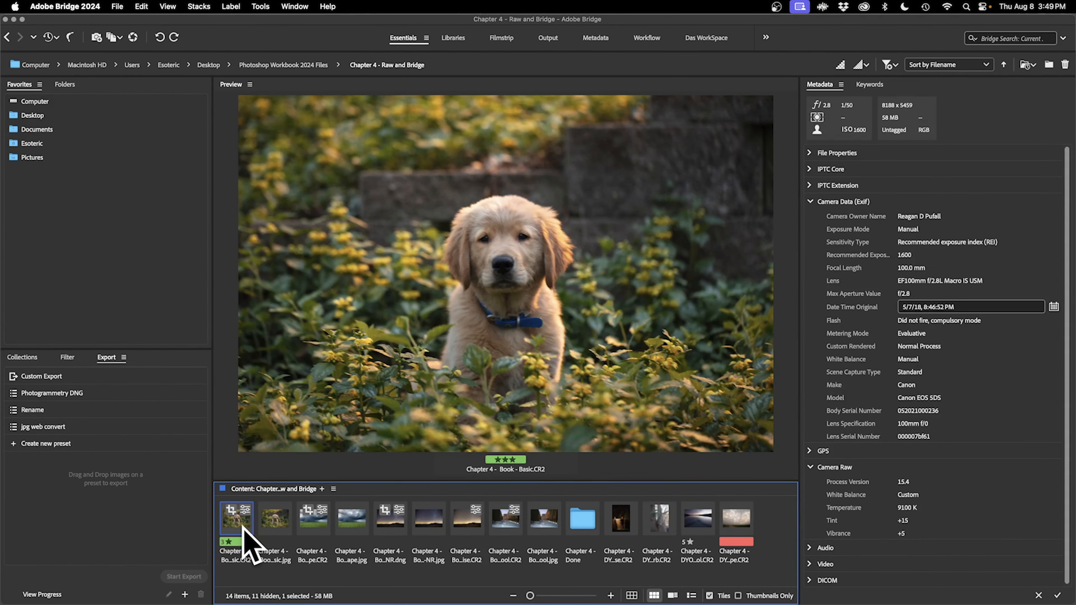
left_click(549, 527, "shift")
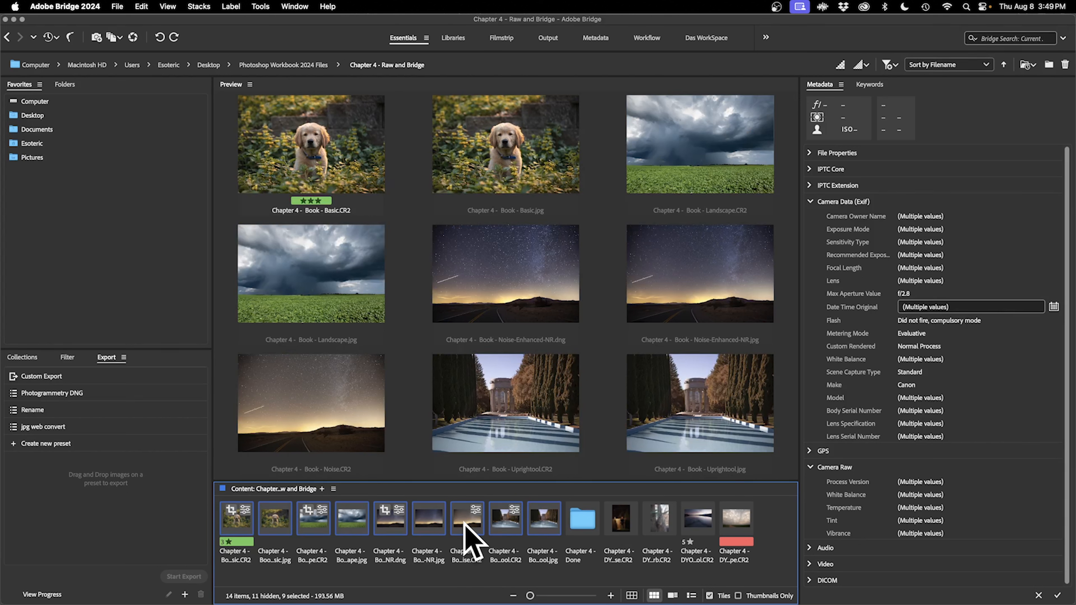
left_click(464, 522, "super")
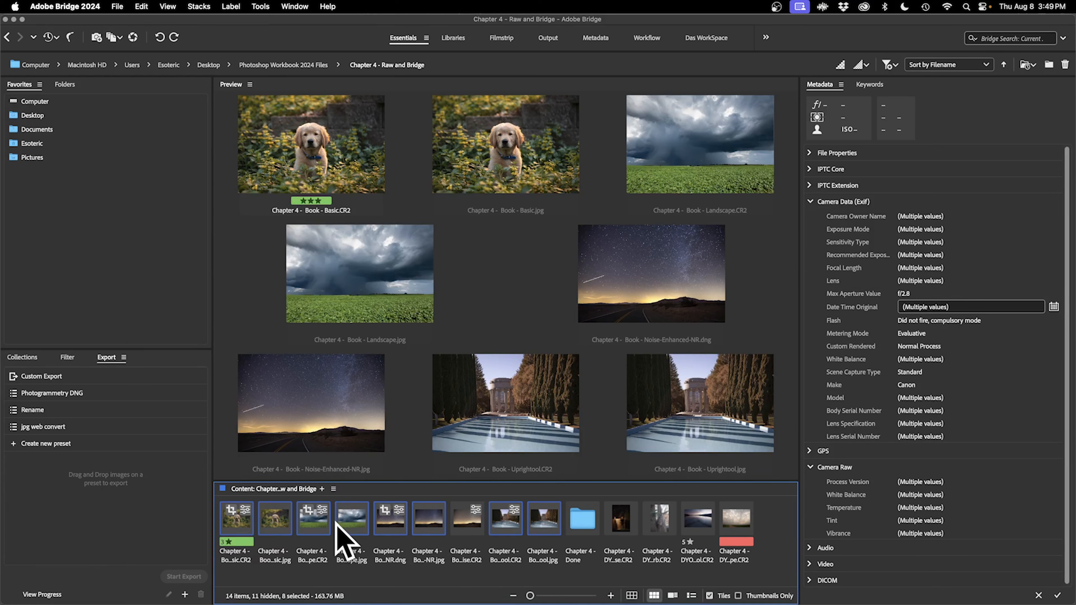
left_click_drag(546, 525, 583, 526)
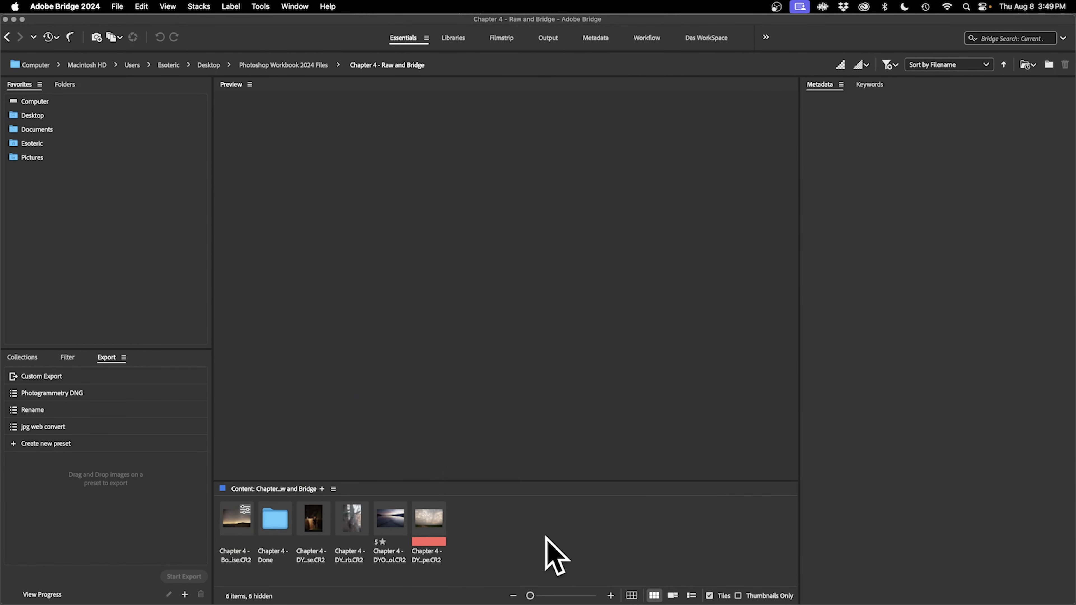
double_click(273, 524)
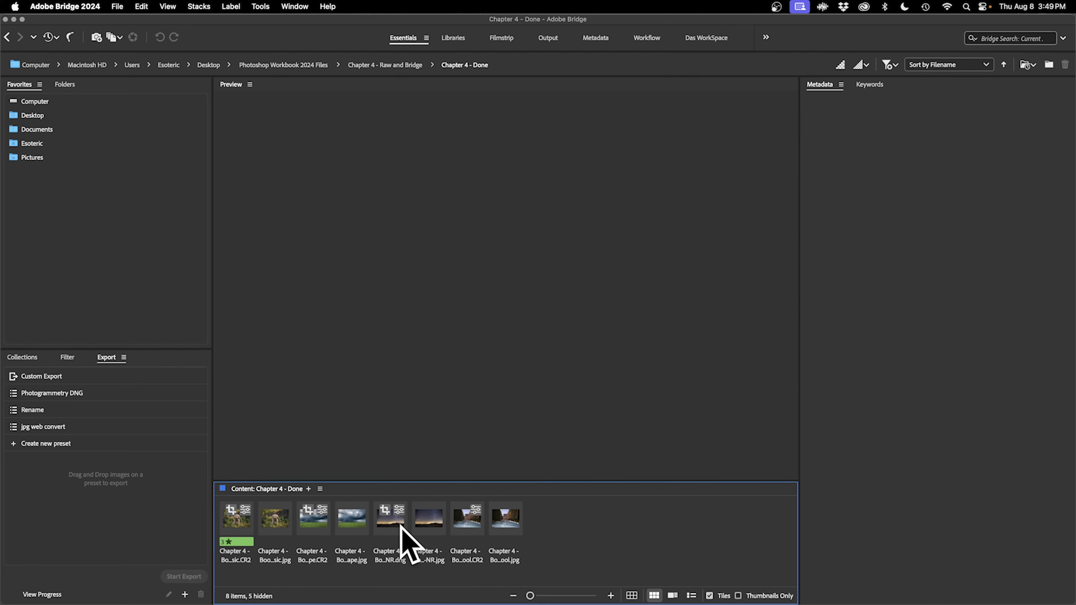
Preview the CR2 and JPEG versions of the Basic photo, and return to the Chapter 4 - Raw and Bridge folder
left_click(240, 524)
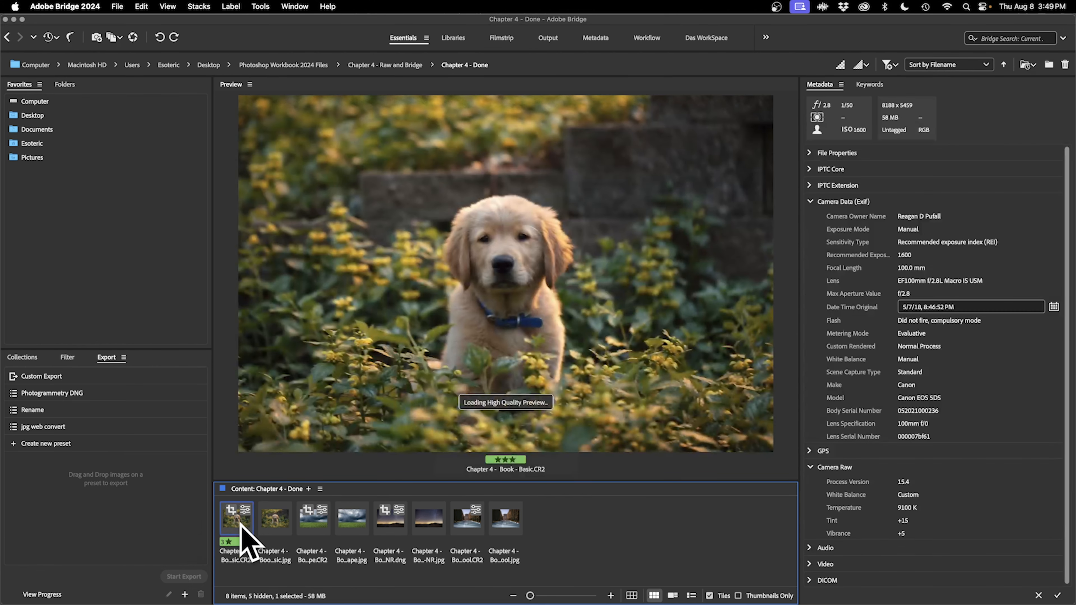
left_click(279, 532)
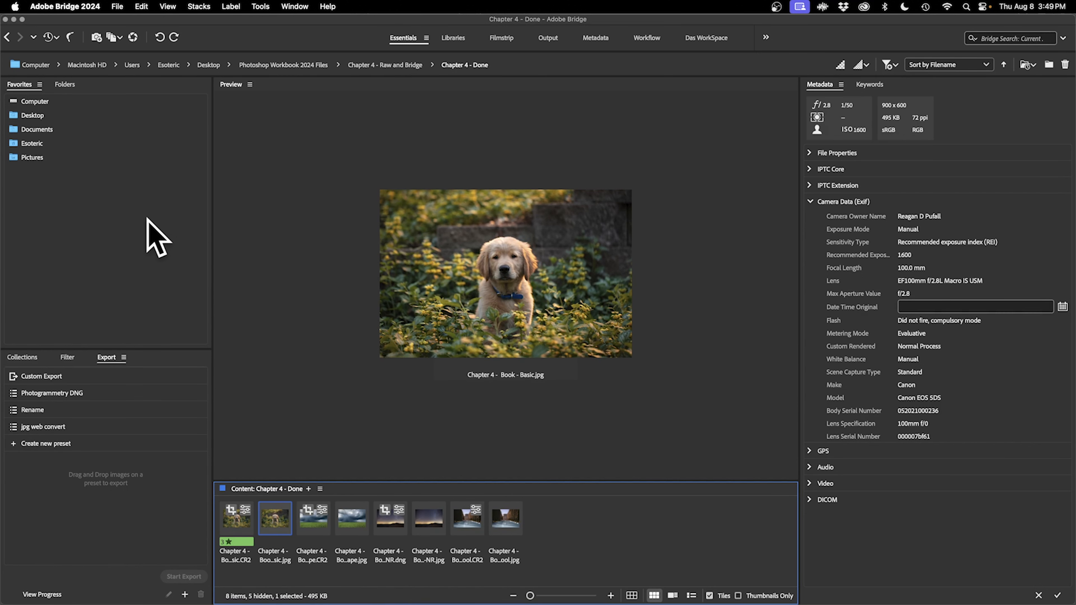
left_click(7, 37)
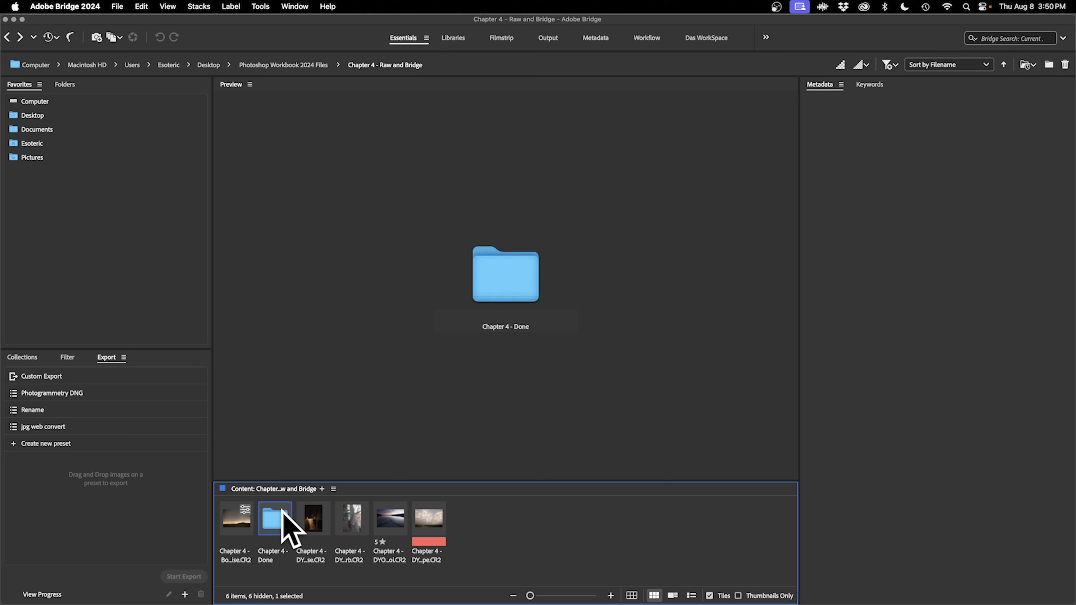
Compress the Chapter 4 - Done folder into a zip archive and preview the resulting archive
right_click(281, 528)
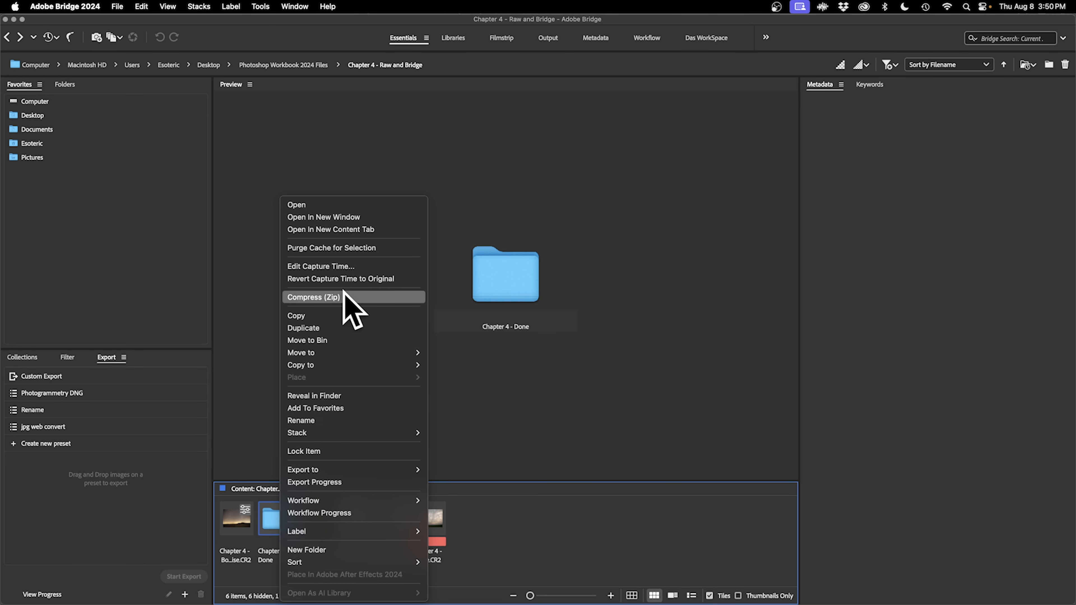
left_click(317, 298)
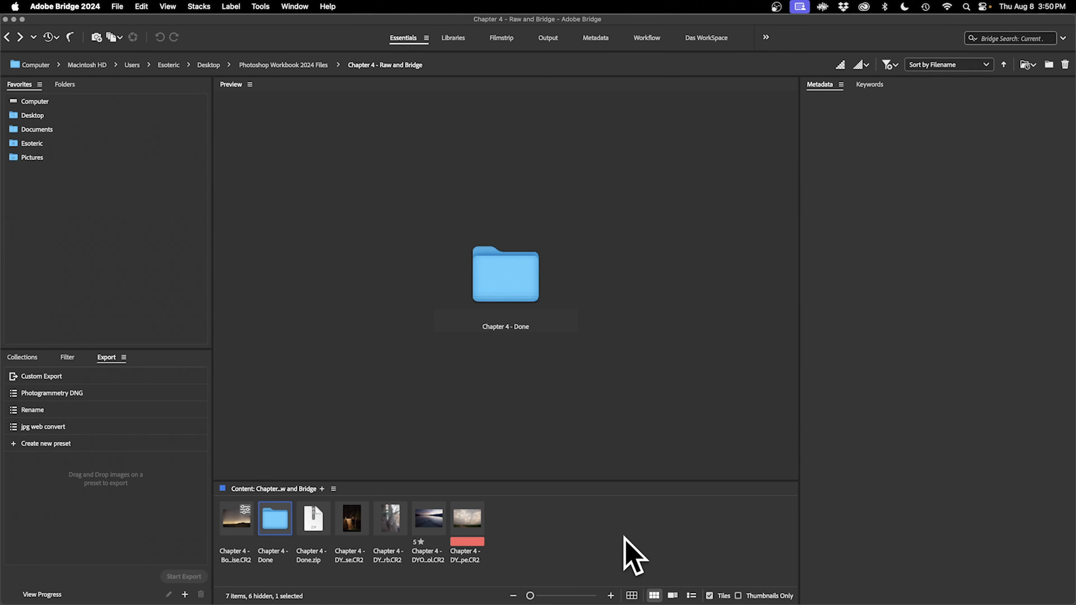
left_click(312, 525)
left_click(273, 520)
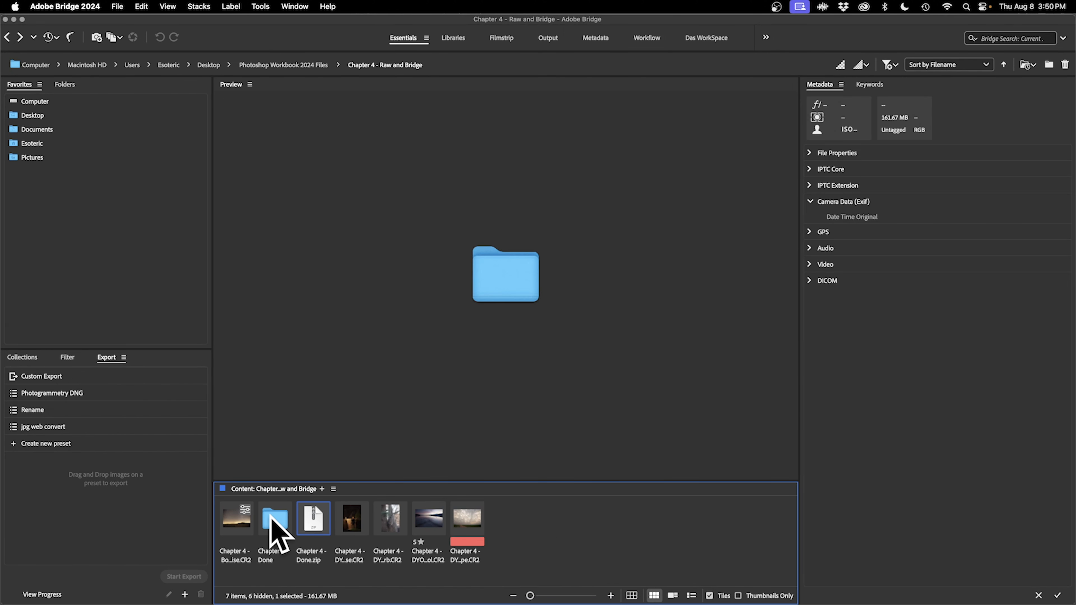
left_click(317, 528)
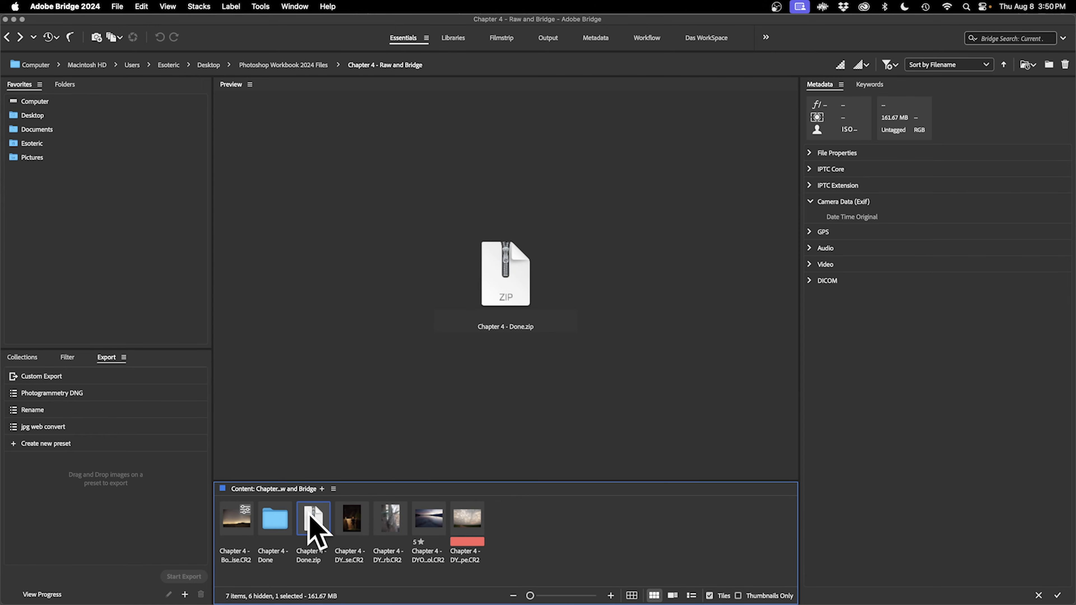
Open the Chapter 4 - Done folder in Bridge, and inspect all of its files, including the sidecars, in the Finder window
double_click(284, 523)
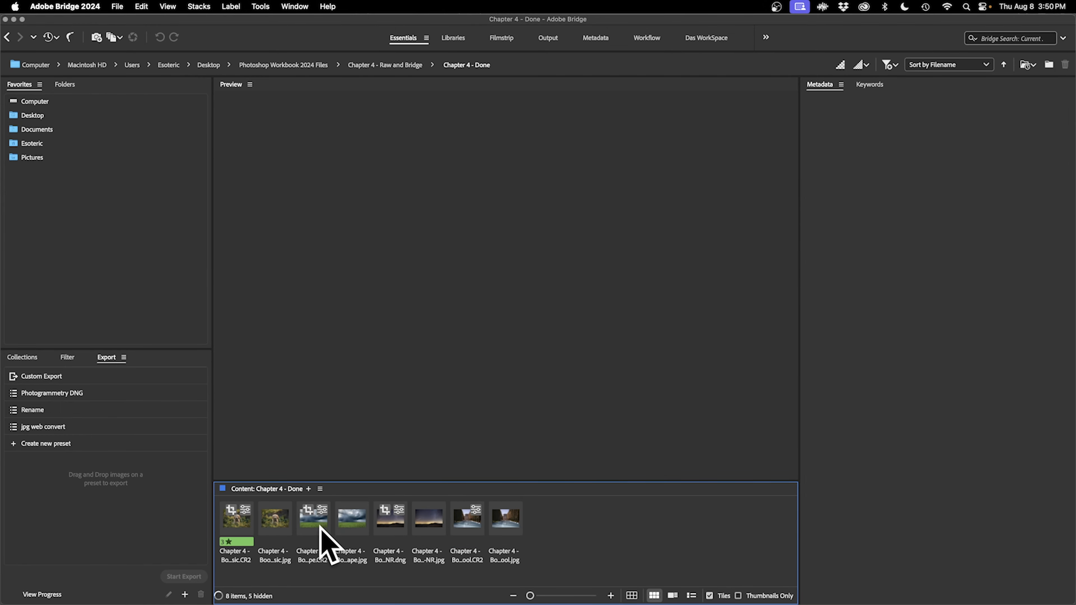
key("ctrl+Up")
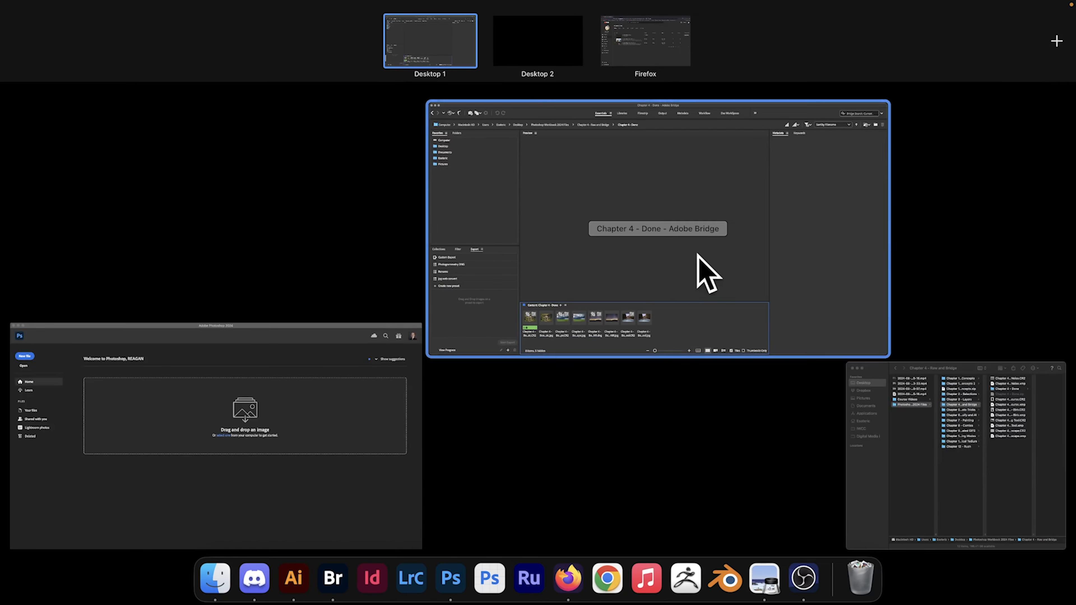
left_click(996, 449)
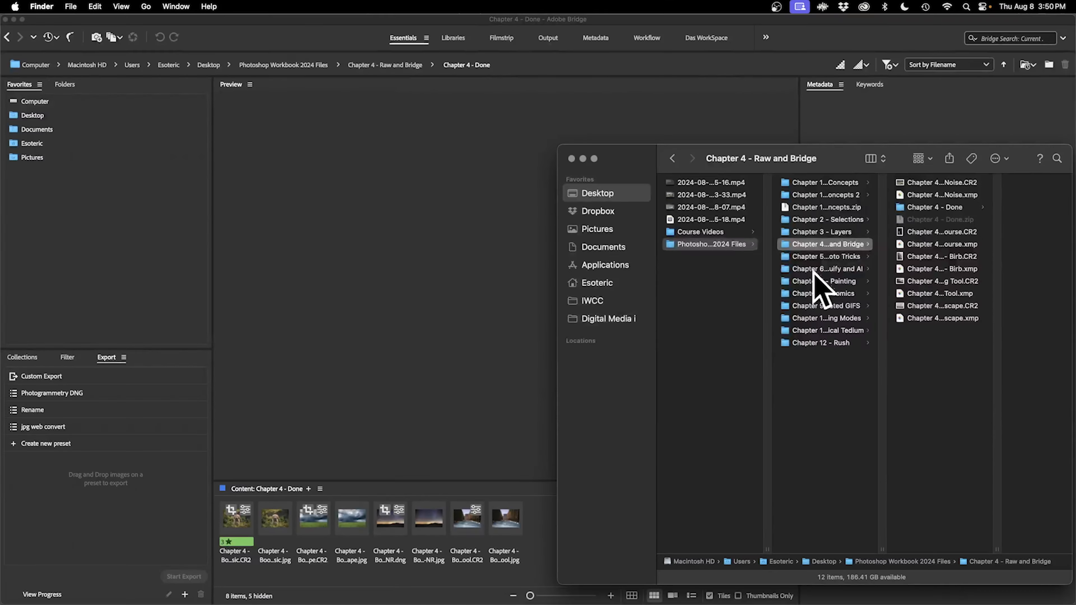
left_click(932, 207)
left_click(1008, 183)
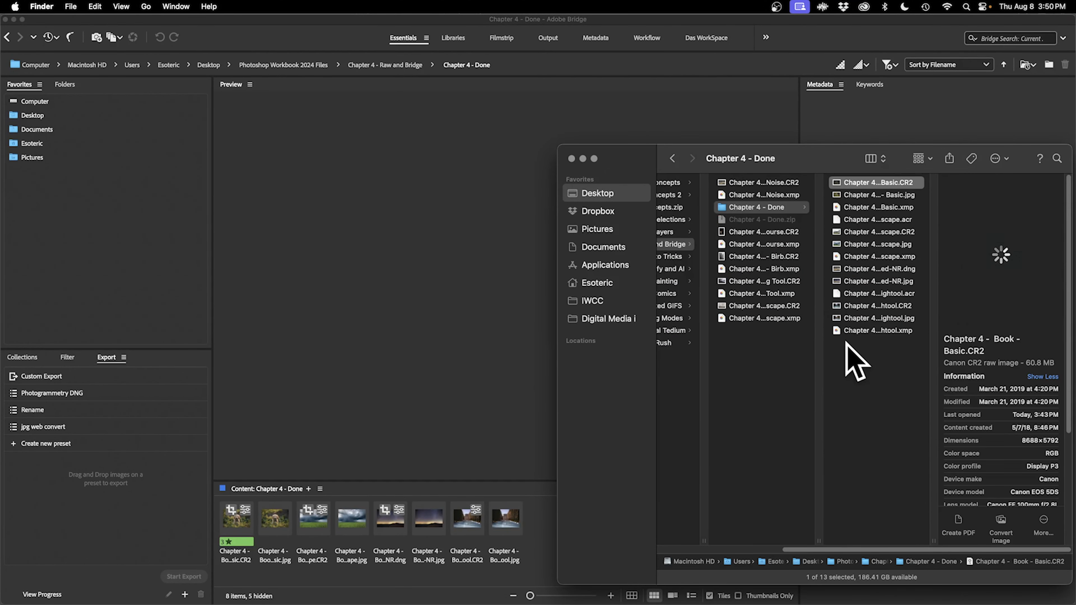
left_click(864, 329, "shift")
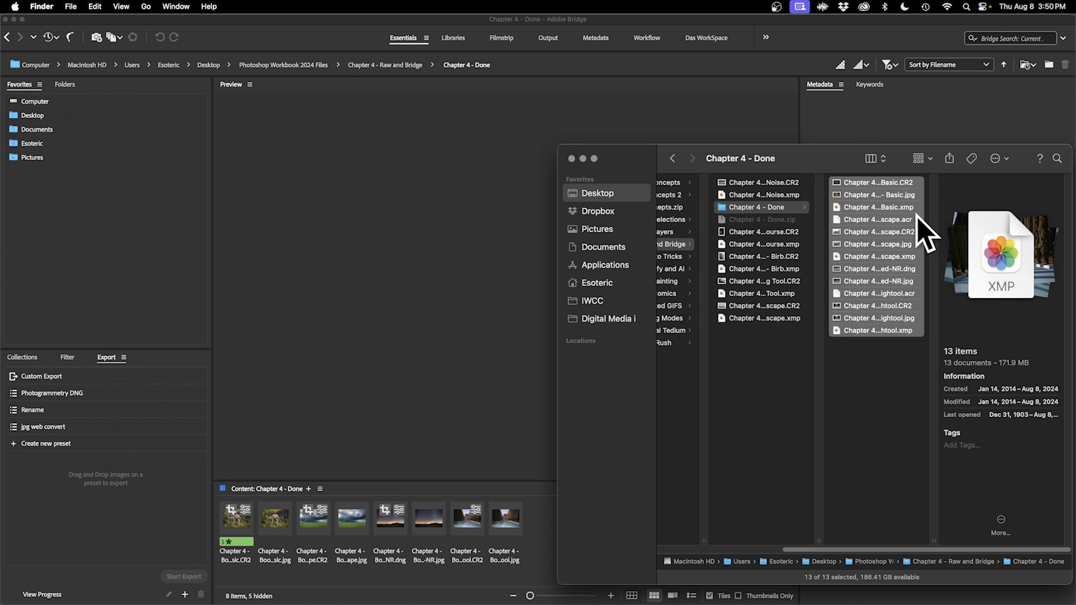
left_click(758, 339)
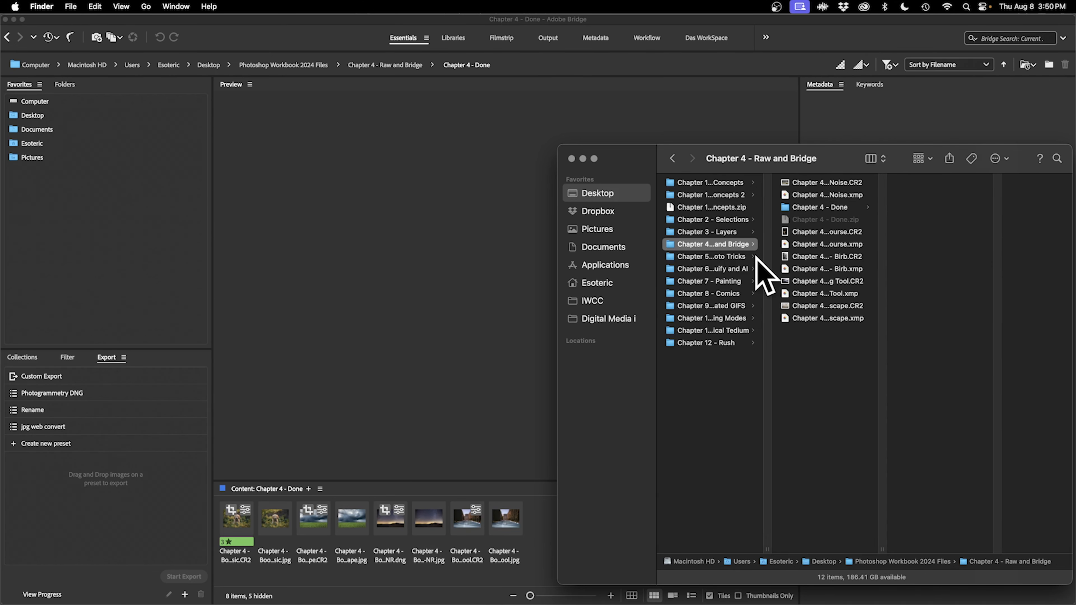
Show the file information of the Chapter 4 - Done folder and of Chapter 4 - Done.zip to compare their sizes
left_click(838, 220)
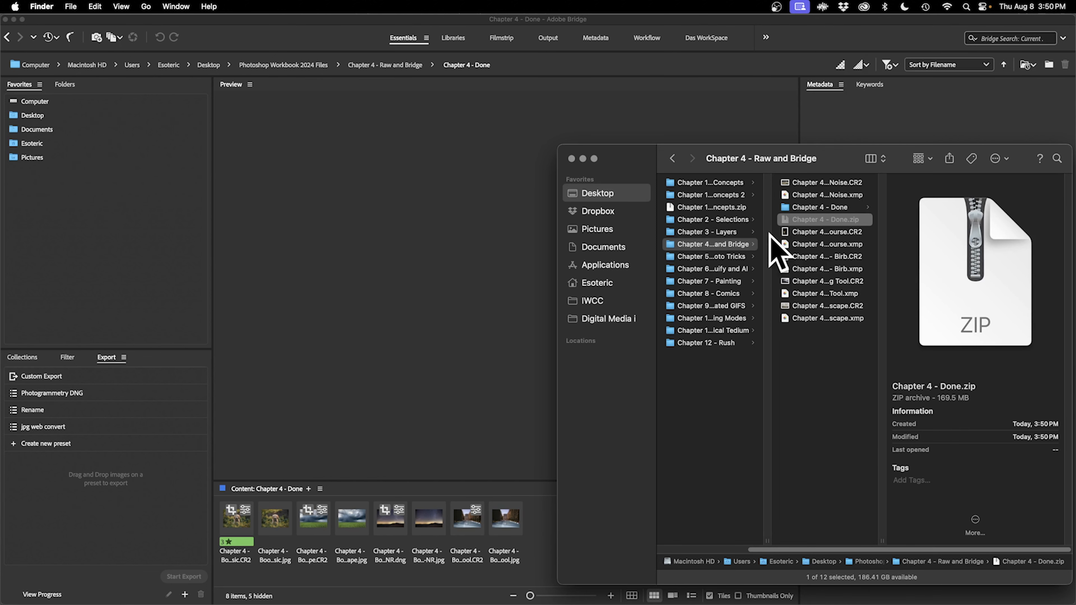
left_click(824, 208)
right_click(823, 207)
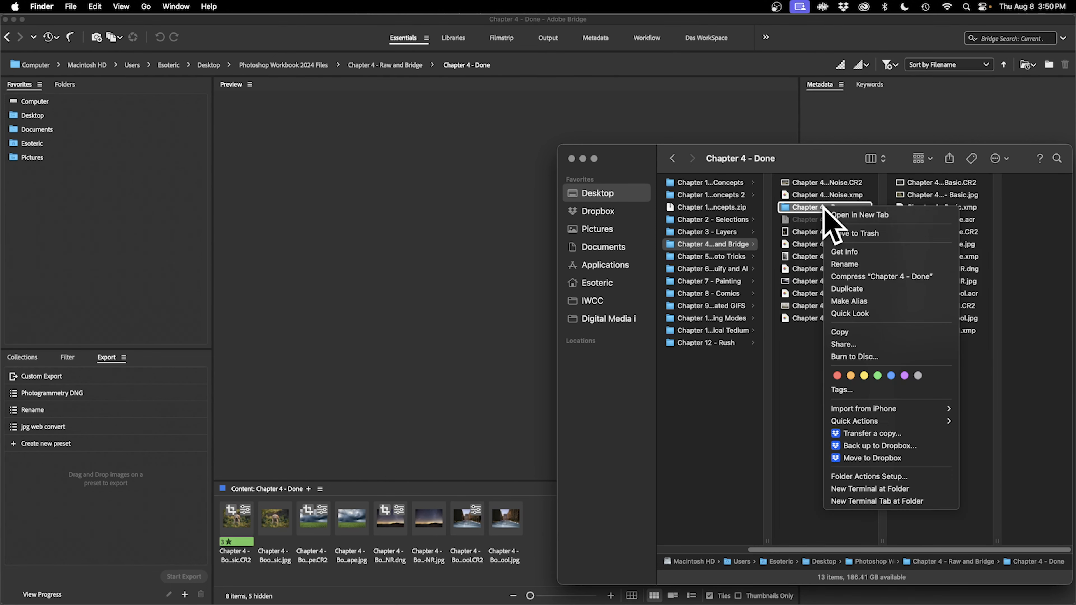
left_click(870, 250)
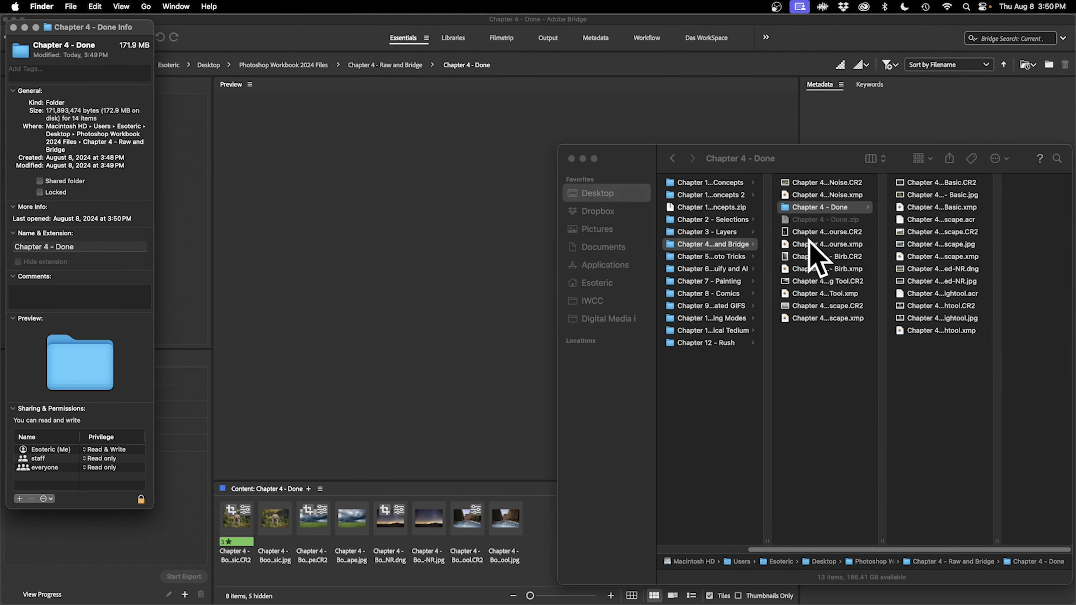
left_click(824, 219)
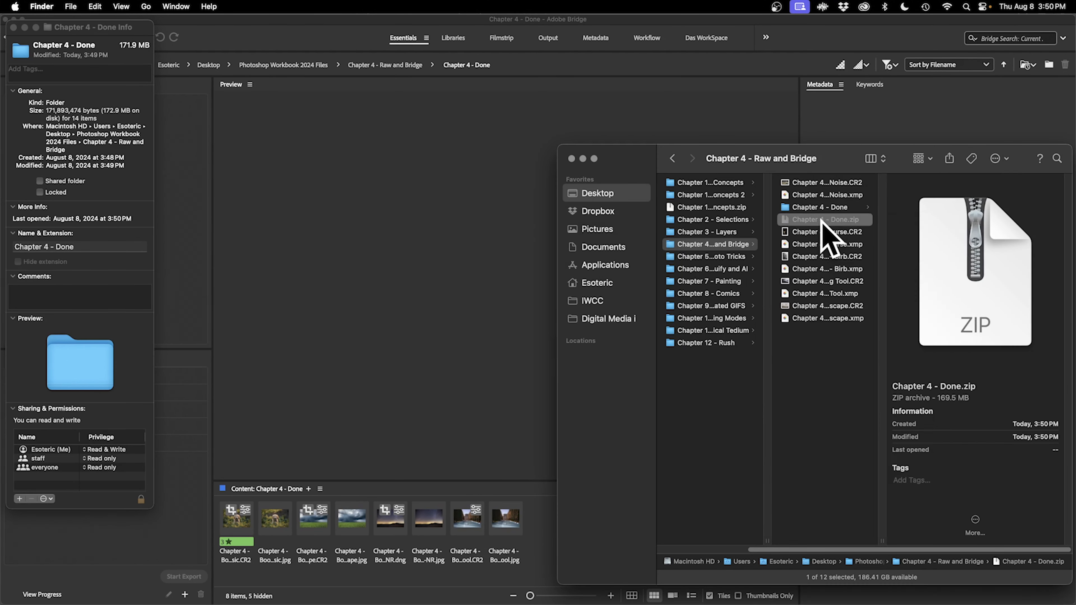
right_click(824, 220)
left_click(867, 277)
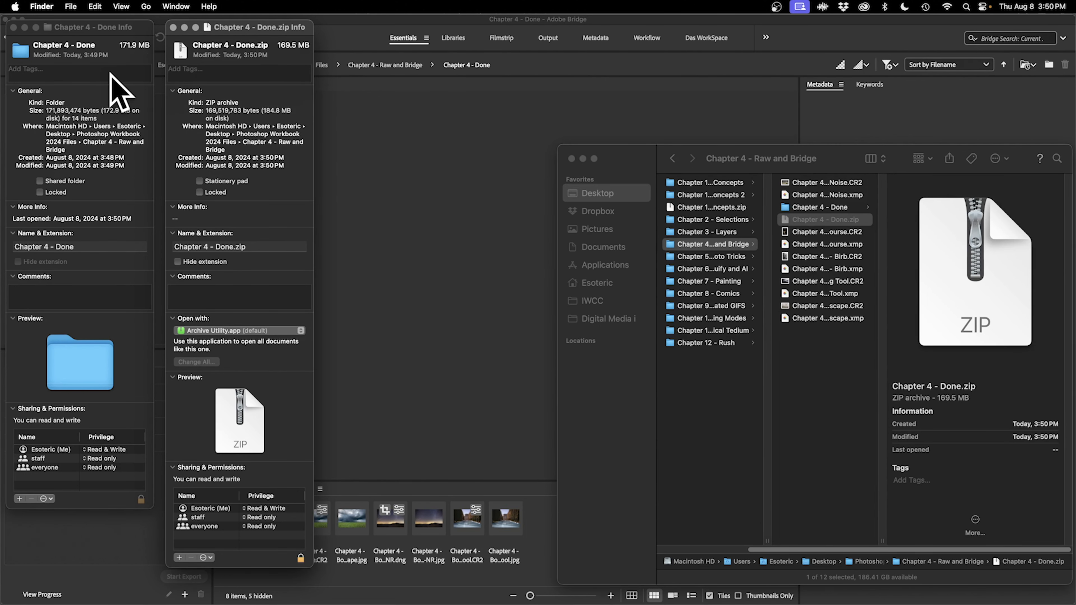
Close the information windows of the zip archive and the folder, and close the Finder window
left_click_drag(172, 26, 173, 27)
left_click(174, 27)
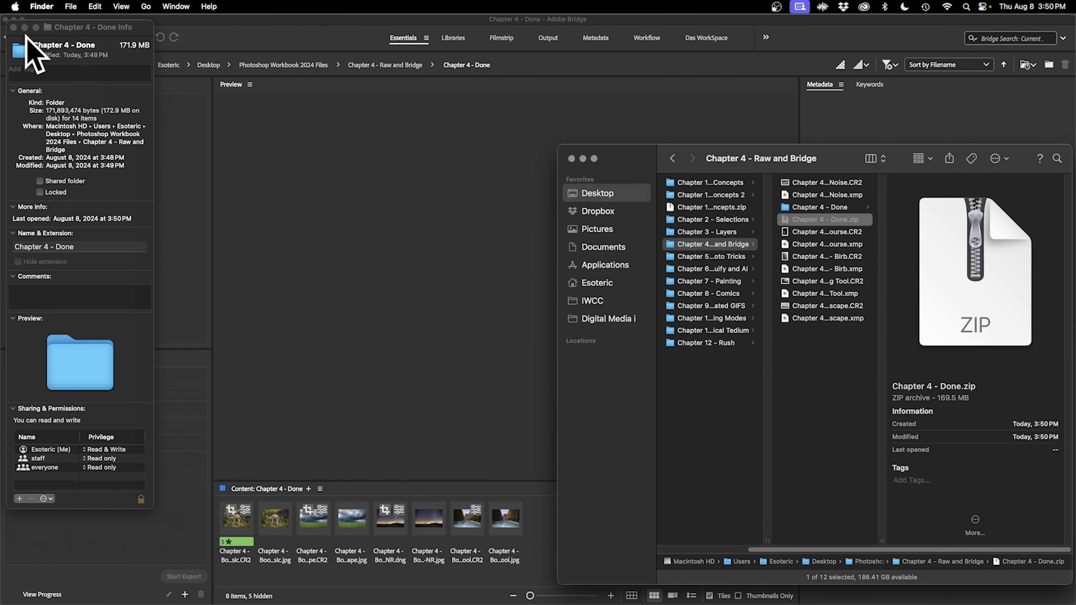
left_click(13, 27)
left_click(836, 392)
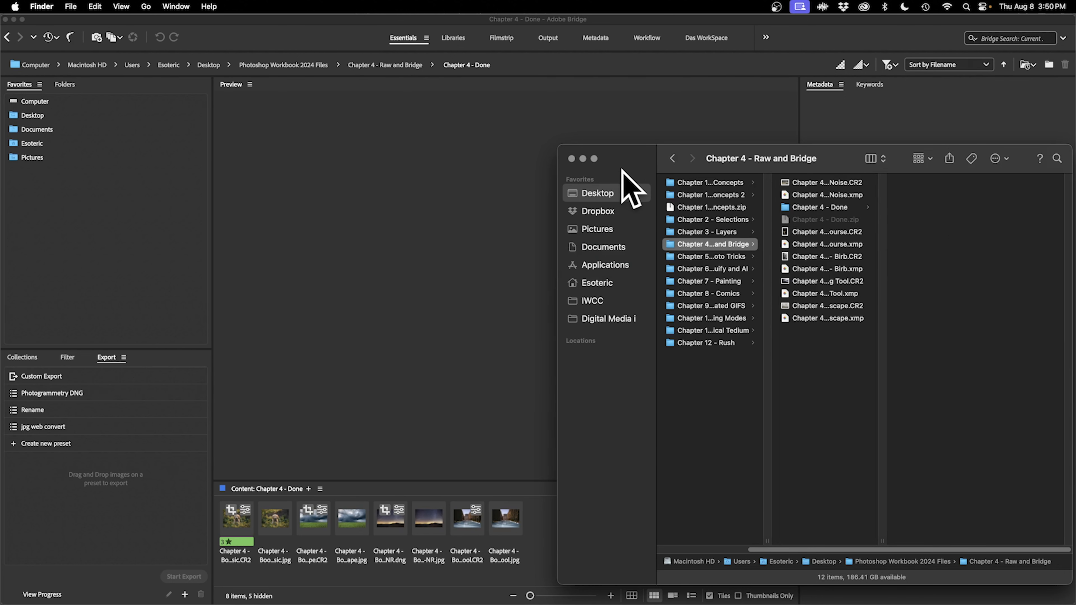
left_click(571, 158)
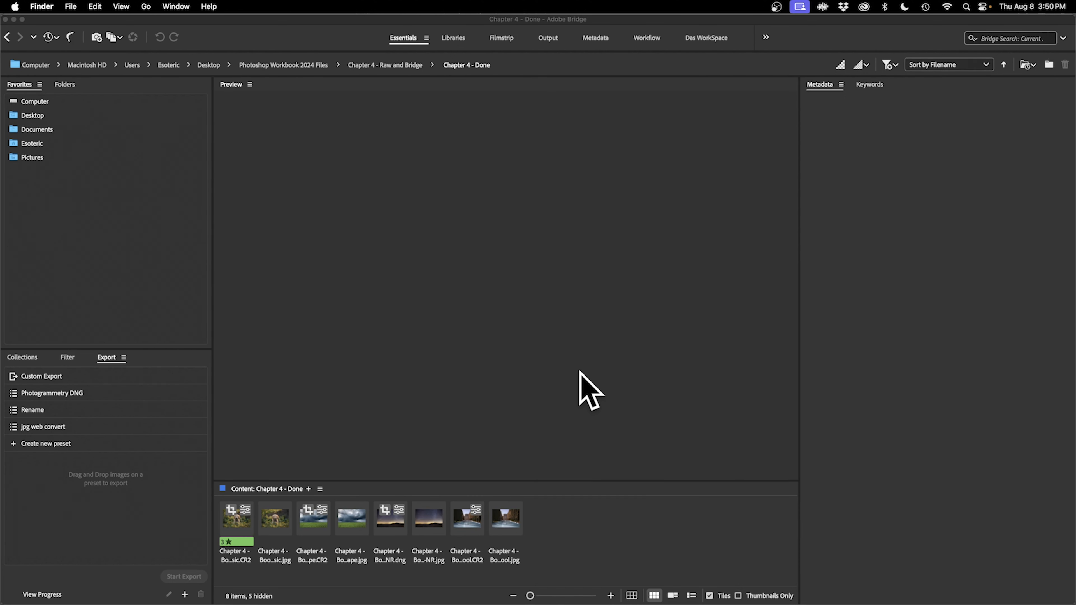